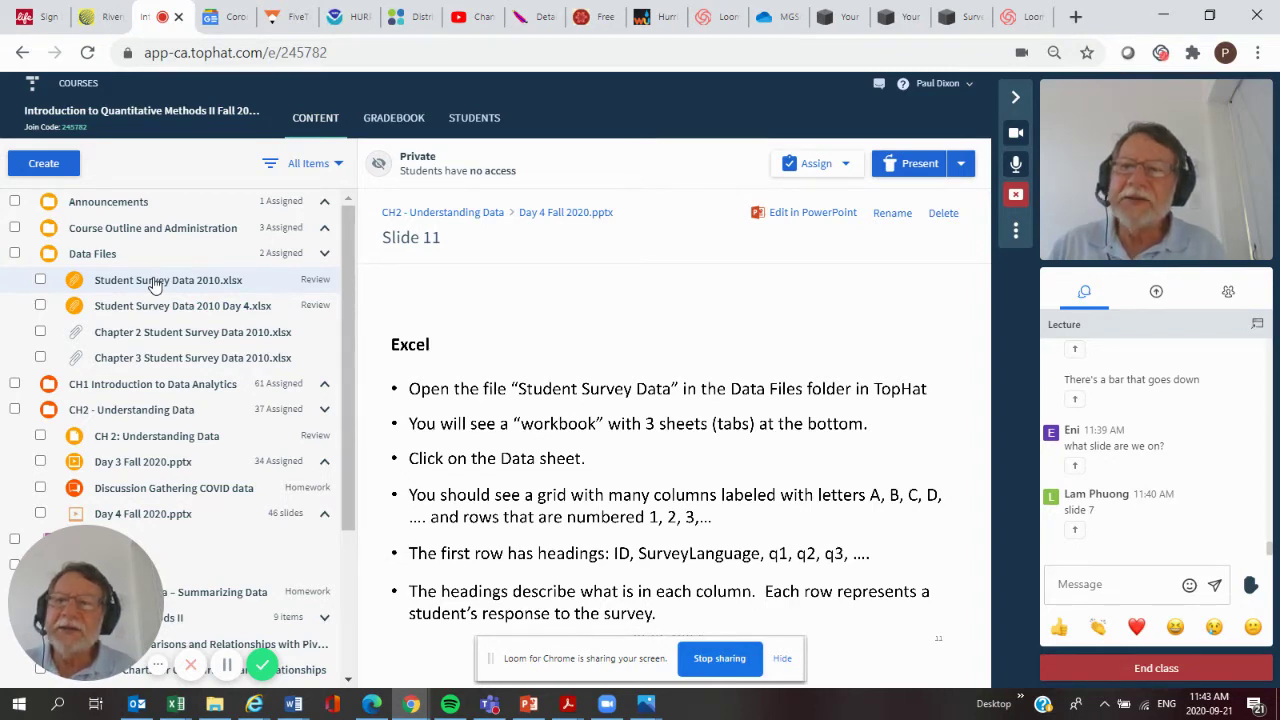
- Select Student Survey Data 2010.xlsx in the Data Files folder and switch to the Student Survey Data 2010 Day 4 workbook in Excel
click(155, 285)
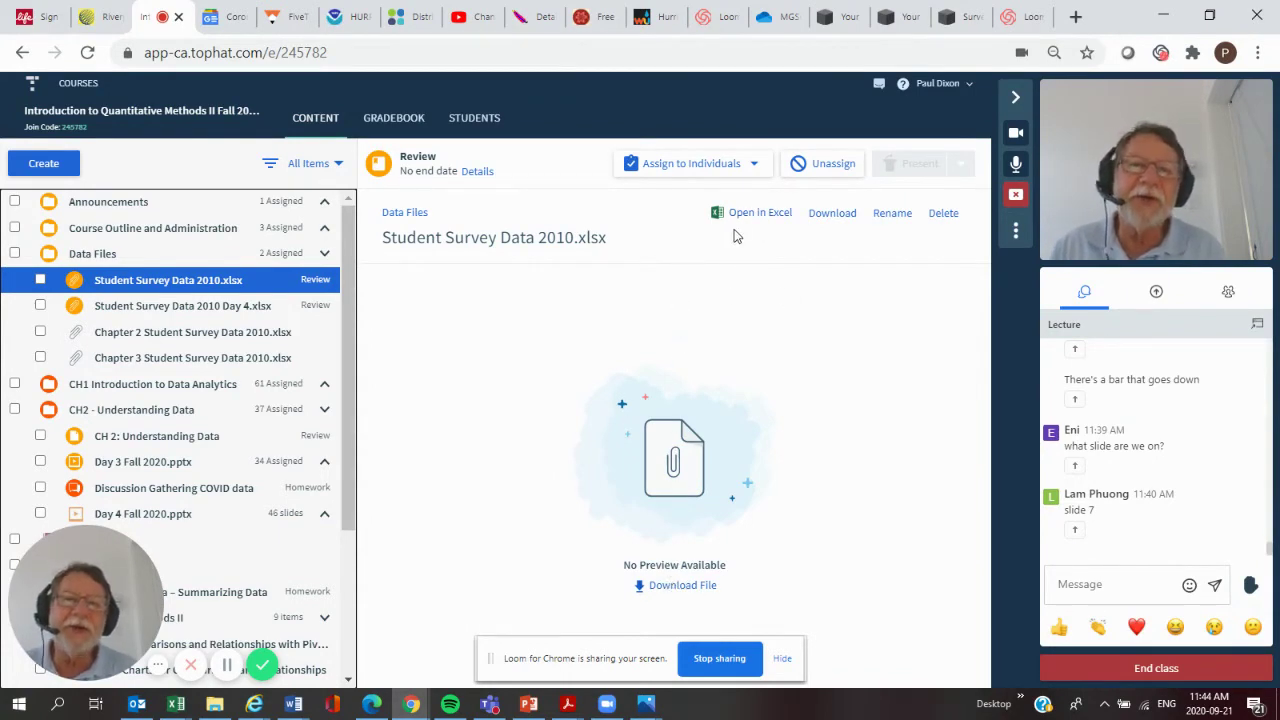
click(177, 706)
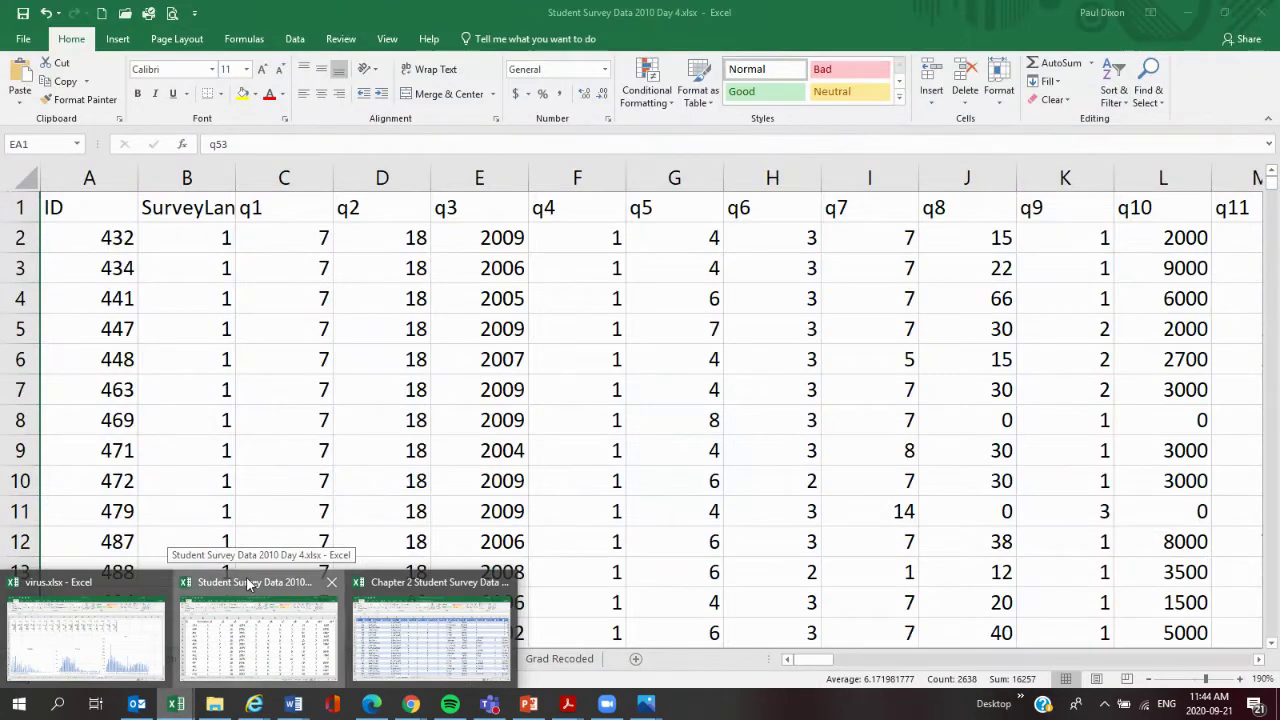
click(248, 585)
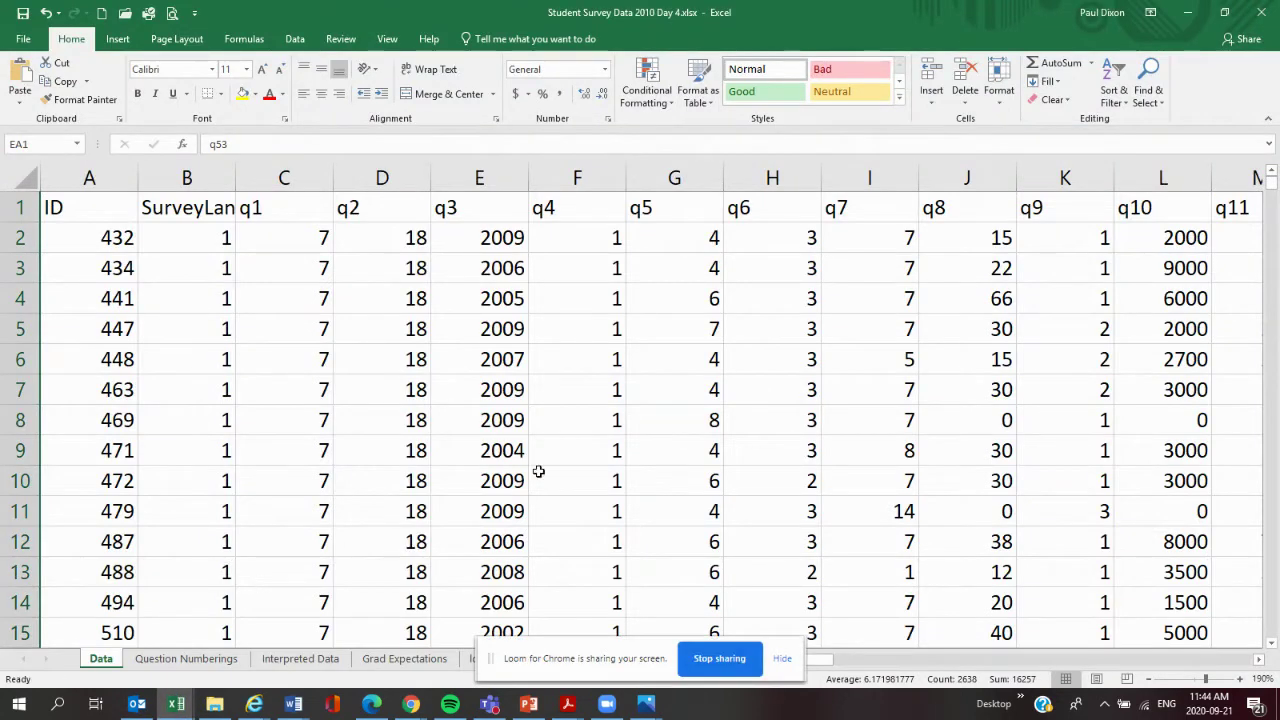
- Restore the workbook window from full screen, then reposition and enlarge it so it fills the desktop area beside the lecture chat
click(1221, 12)
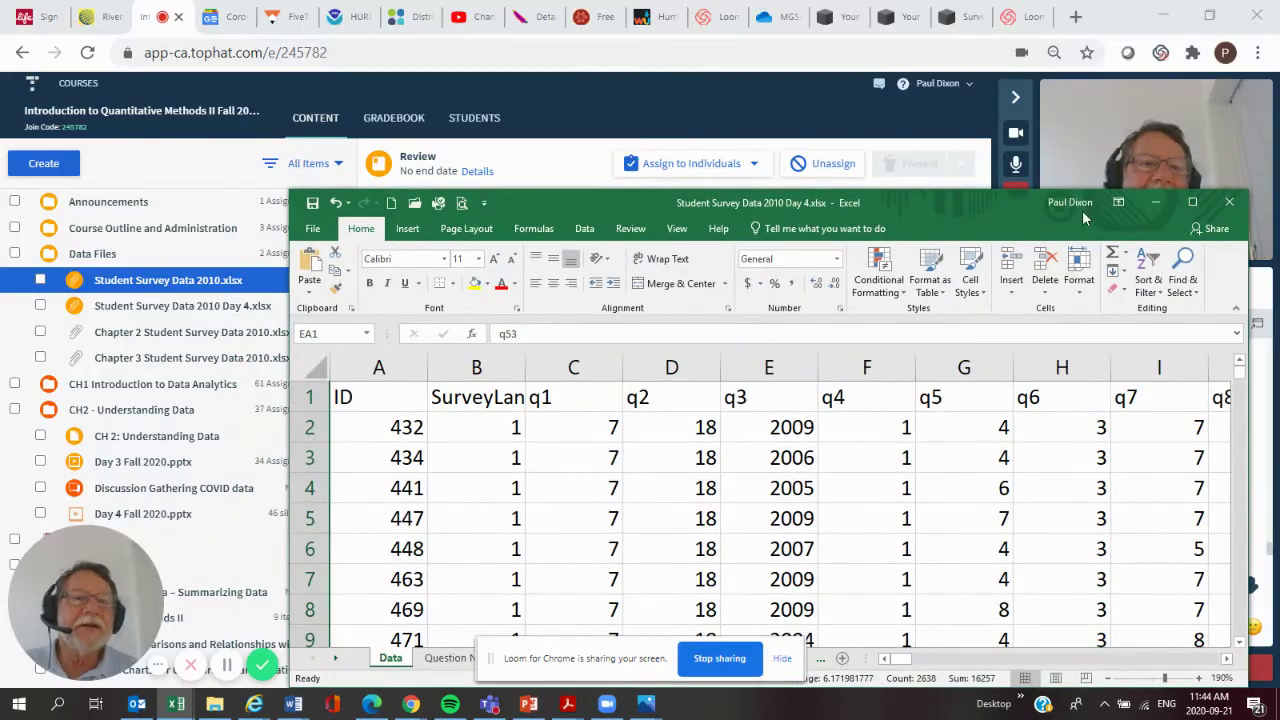
drag(989, 199, 707, 22)
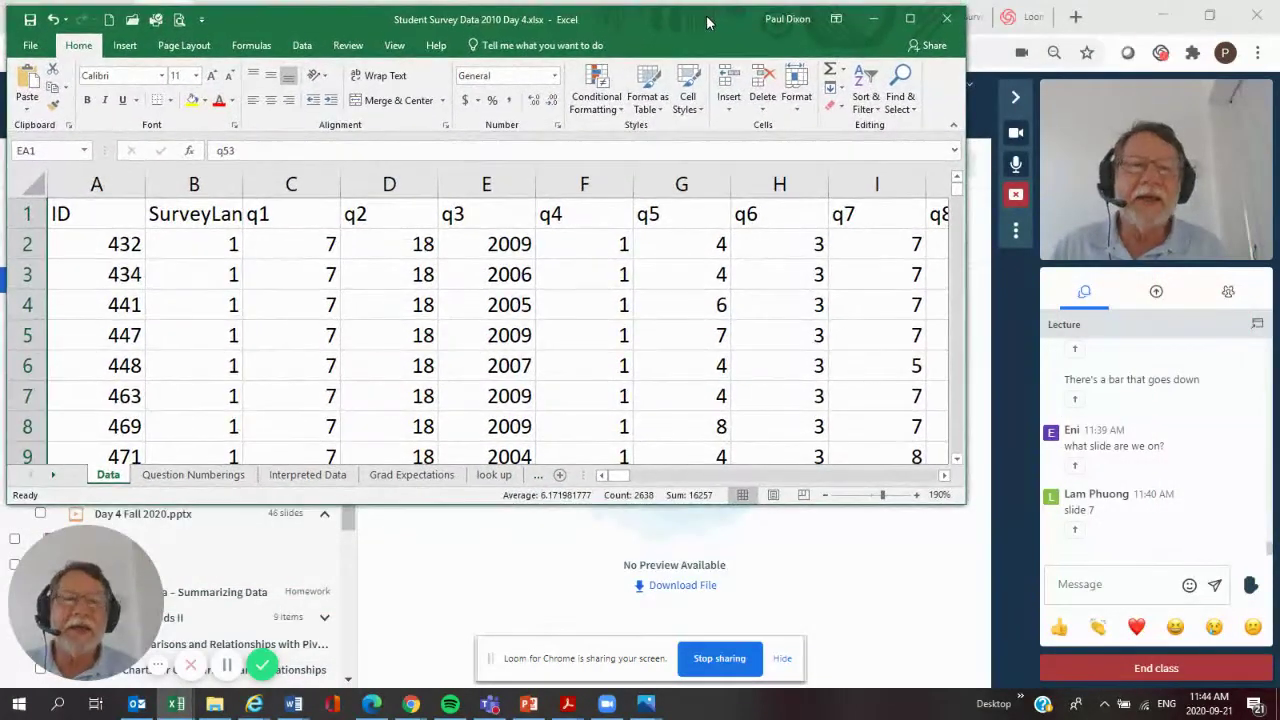
drag(965, 507, 1004, 682)
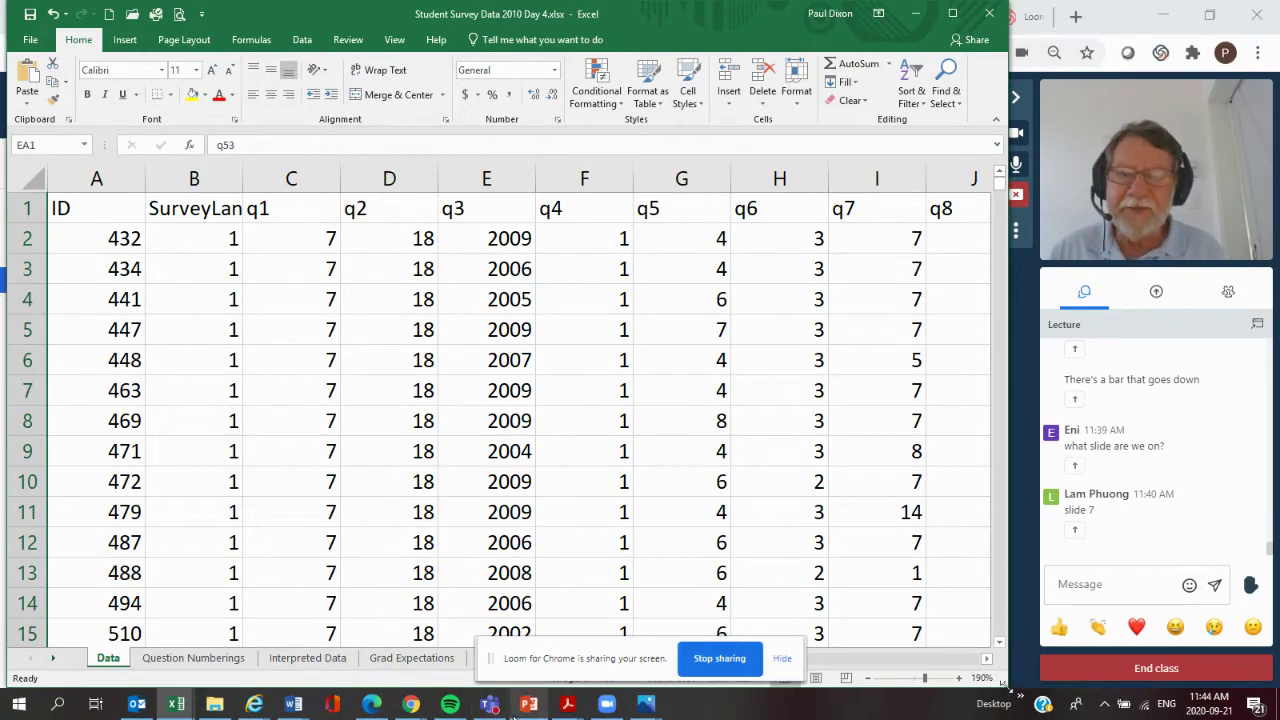
- Return to the Top Hat course in Chrome, start presenting Day 4 Fall 2020.pptx, and place the presentation window beside the lecture chat
mouse_move(417, 708)
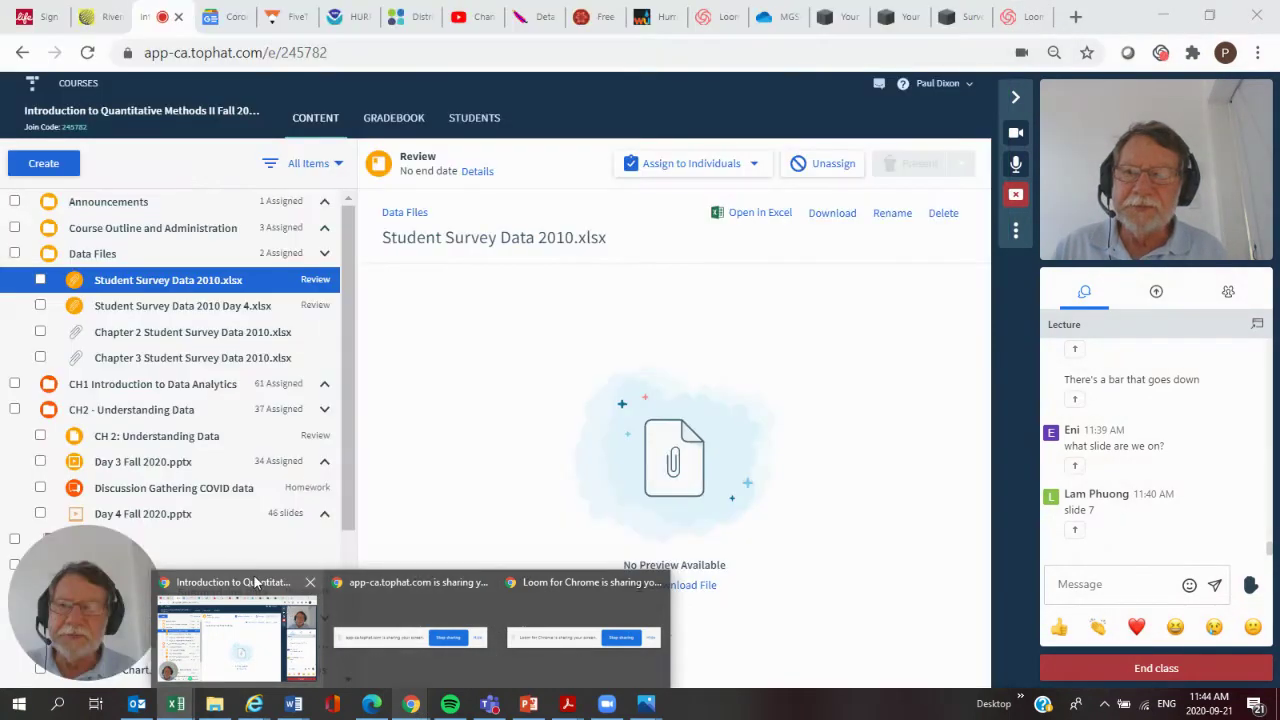
click(256, 582)
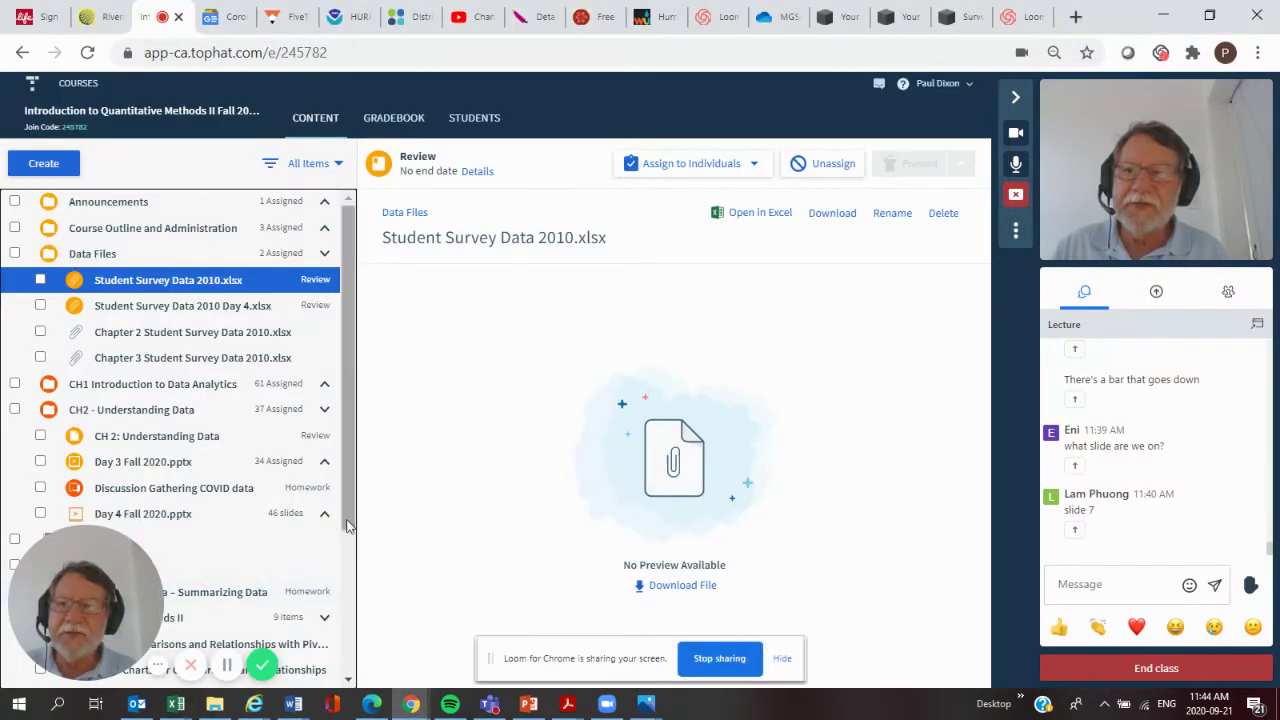
drag(349, 527, 350, 565)
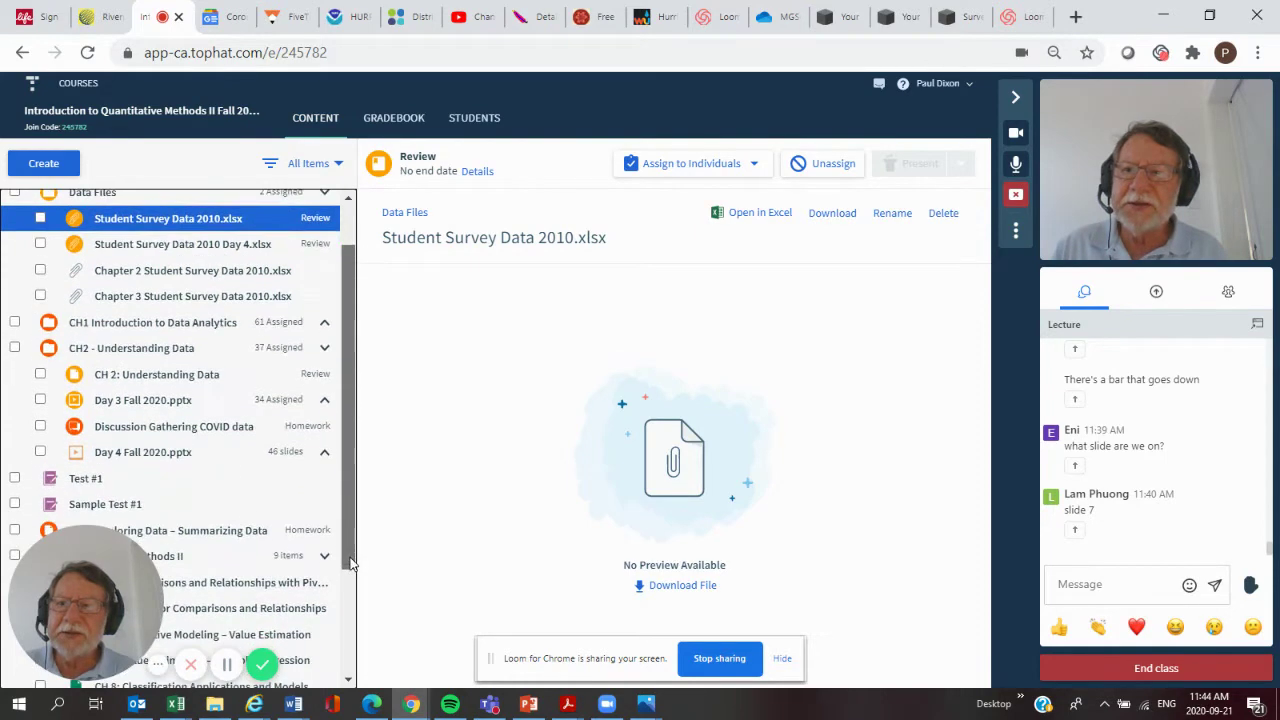
click(200, 451)
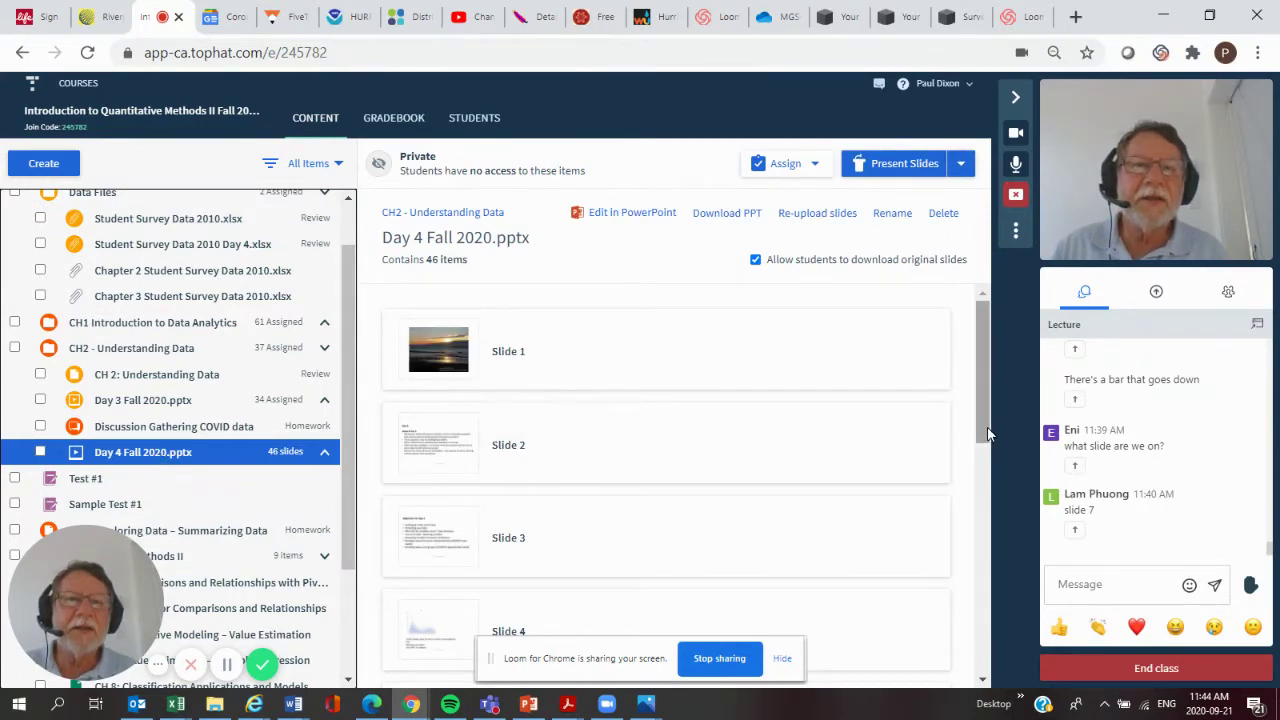
click(869, 166)
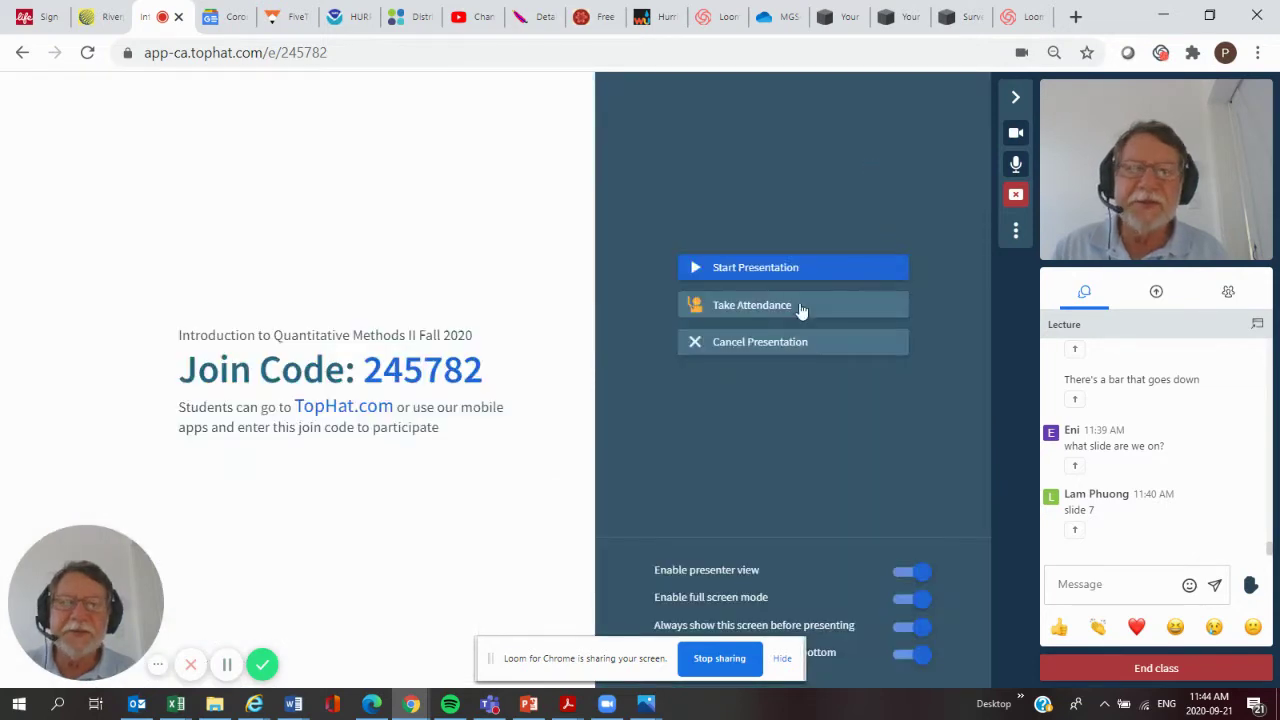
click(773, 270)
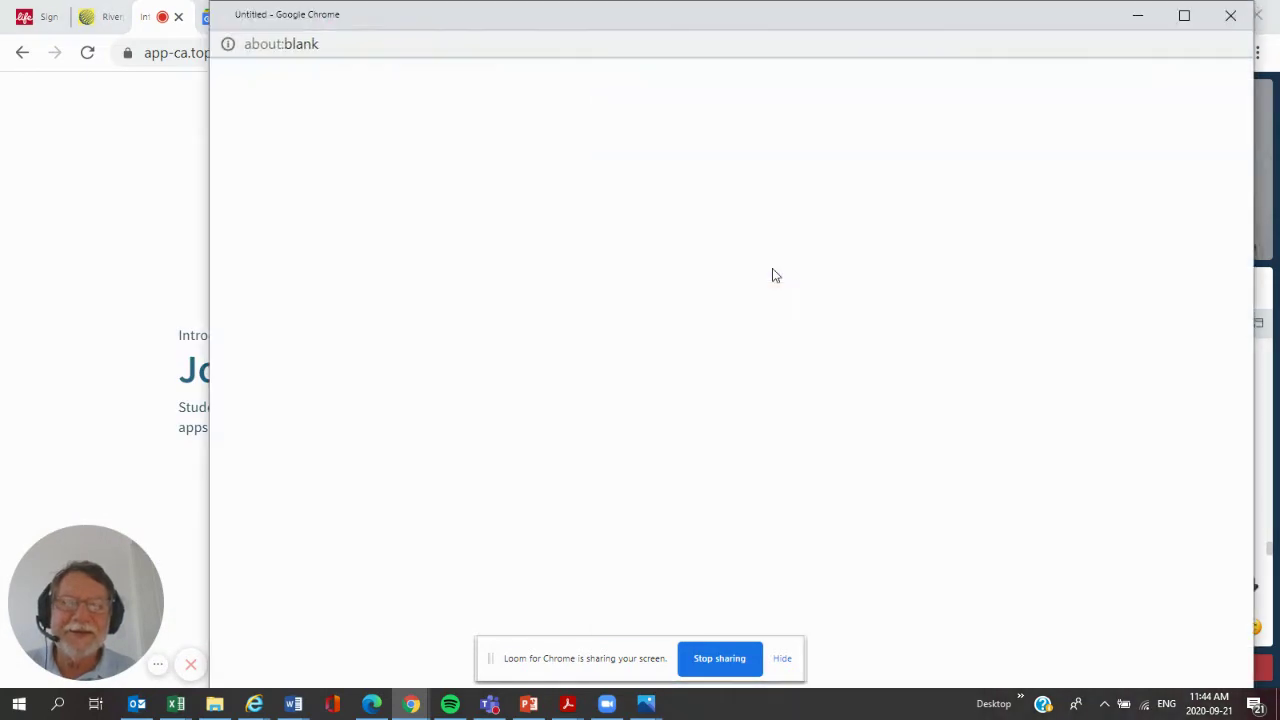
drag(771, 17, 551, 23)
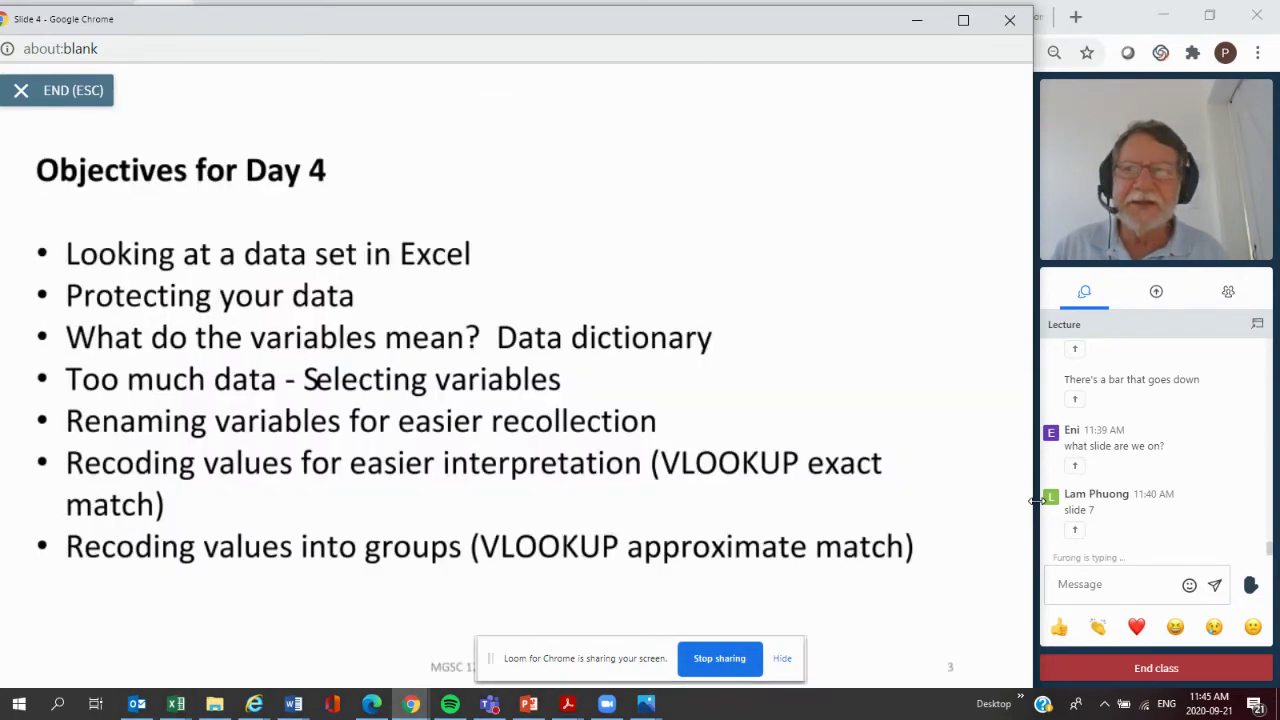
- Advance the presentation to slide 13 on the data dictionary, going back briefly to the data grid on slide 12
key(Right)
key(Right)
key(Right)
key(Right)
key(Right)
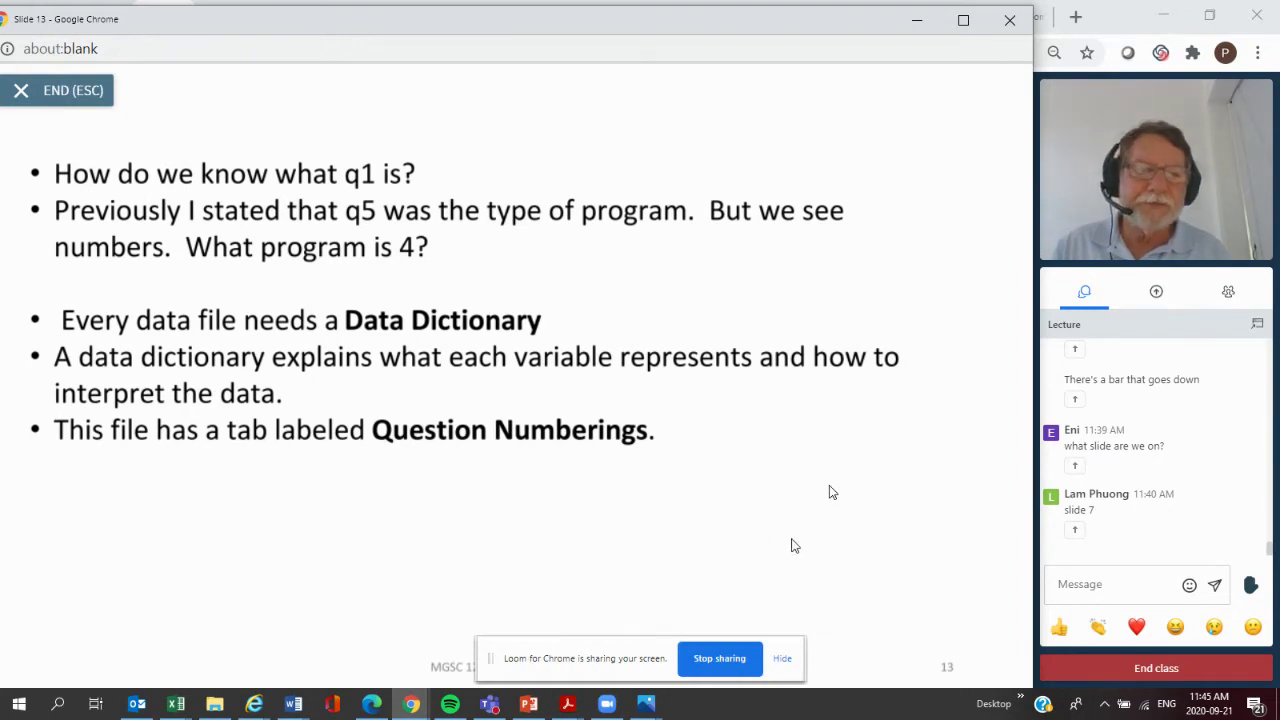
key(Left)
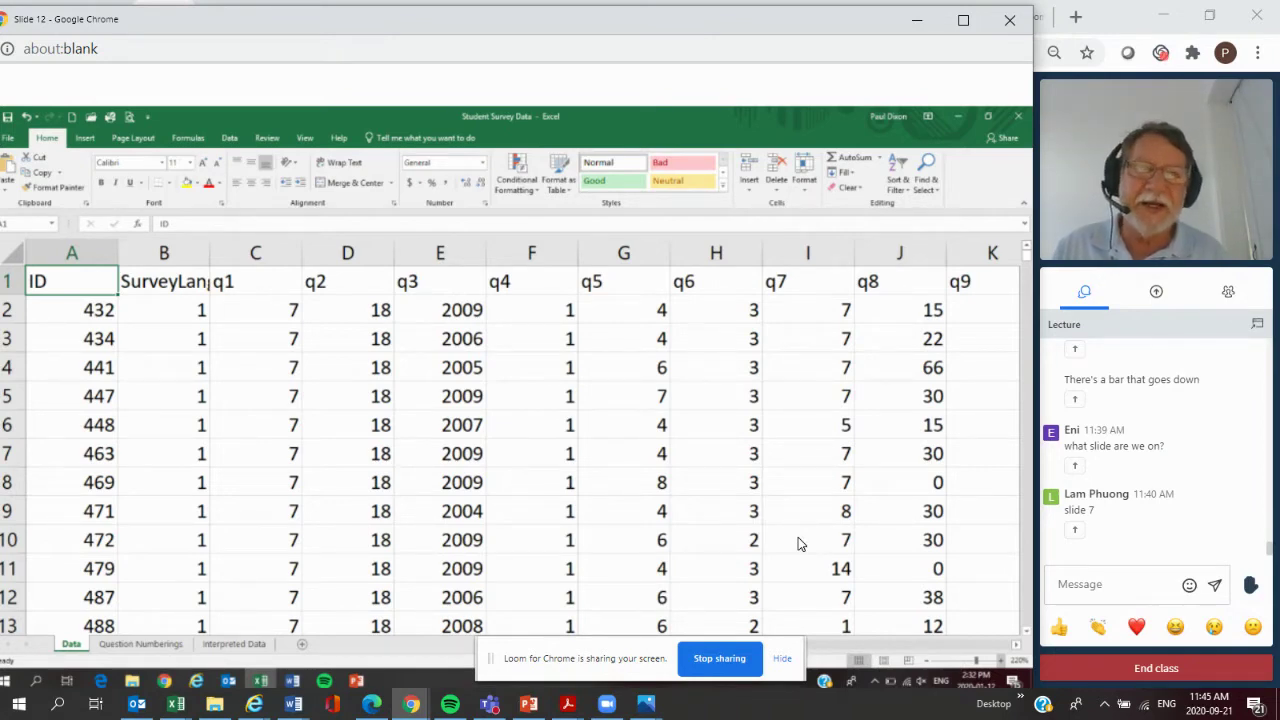
key(Right)
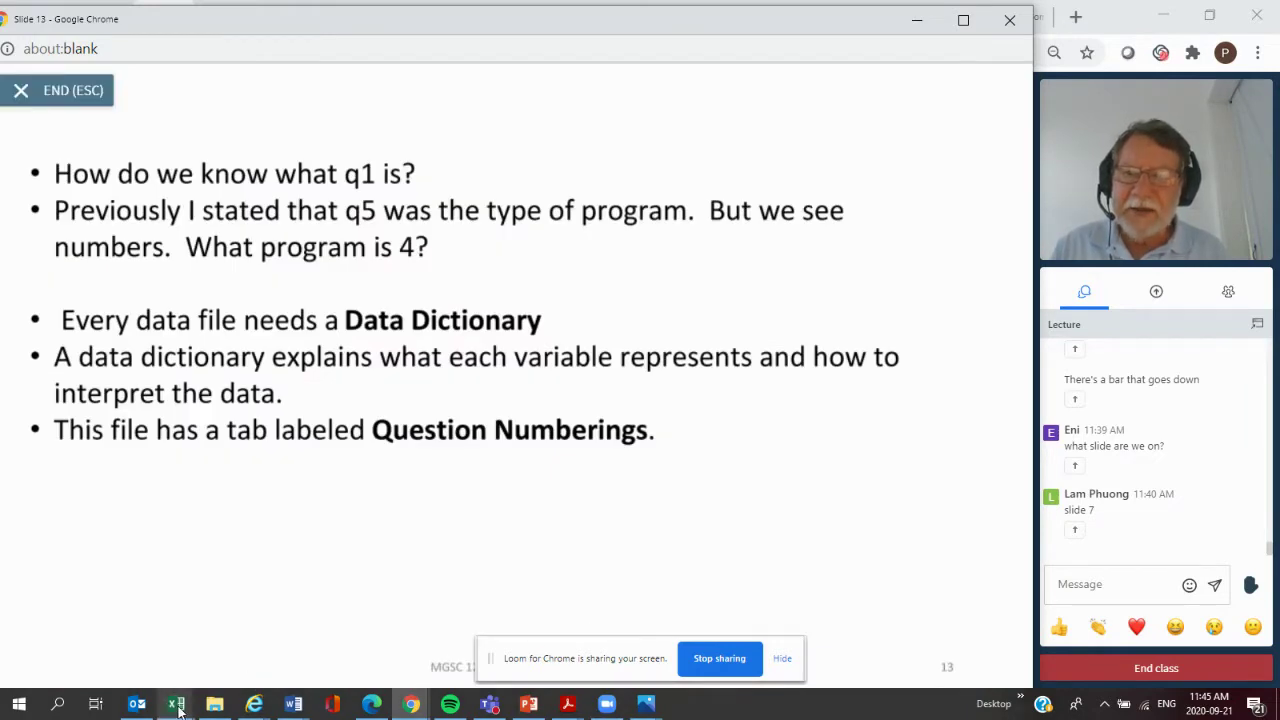
- Show the Data sheet of the Student Survey Data 2010 Day 4 workbook in Excel, and return to slide 13 in Chrome
mouse_move(178, 708)
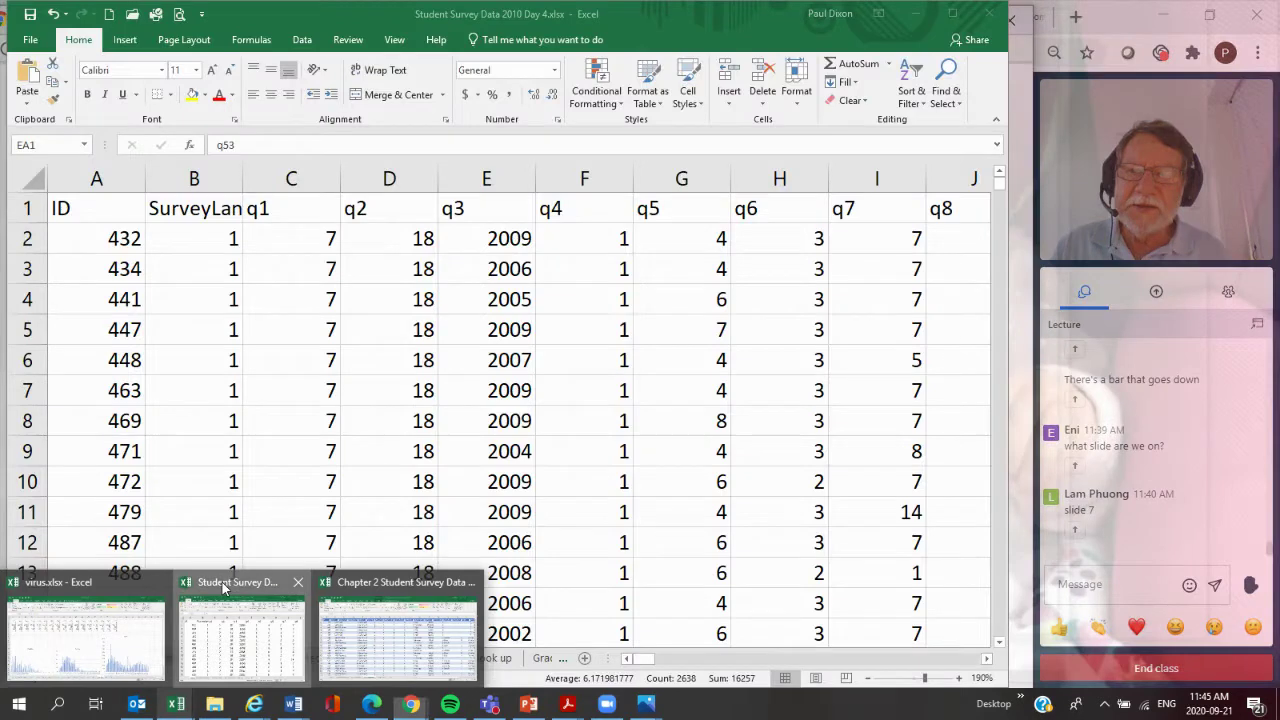
click(224, 592)
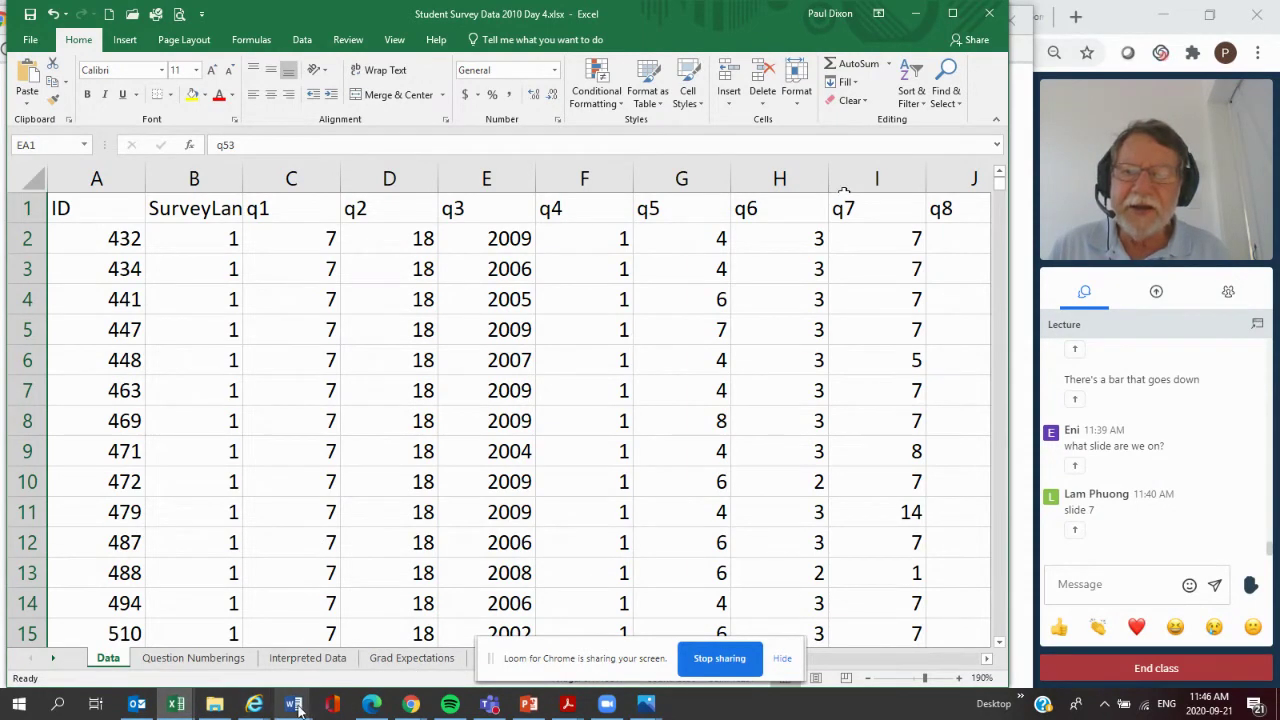
mouse_move(410, 707)
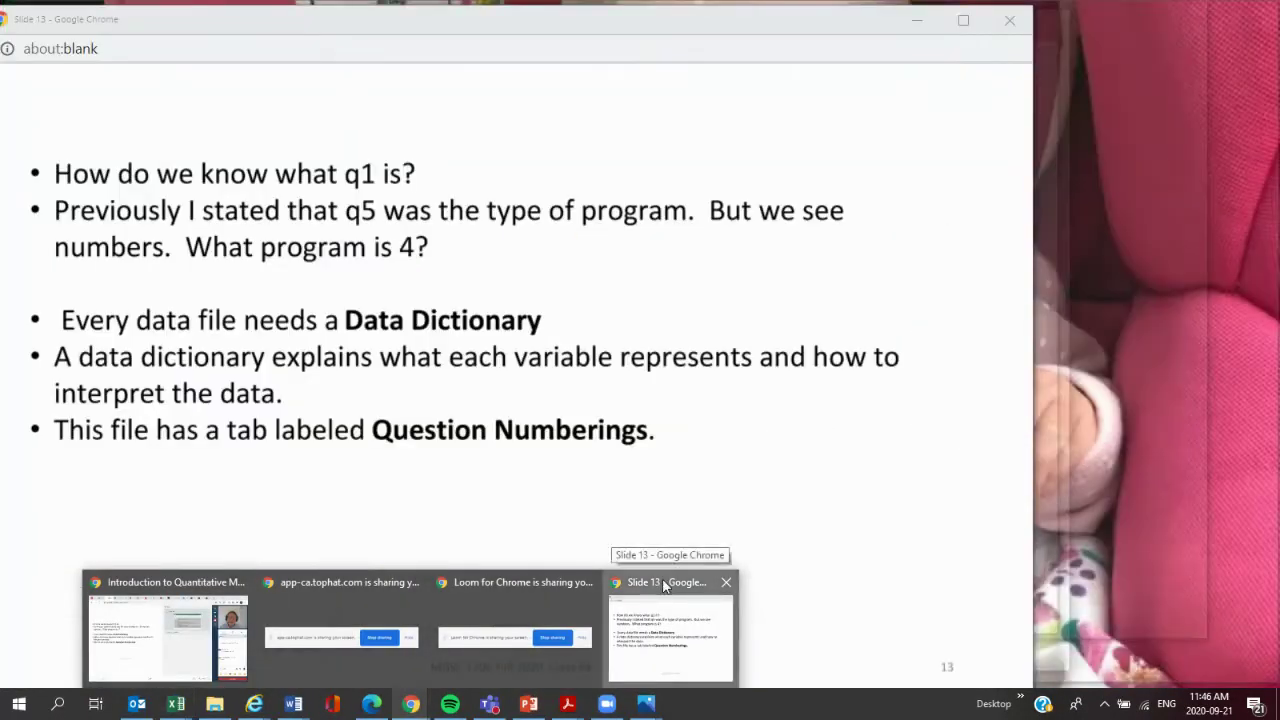
click(661, 592)
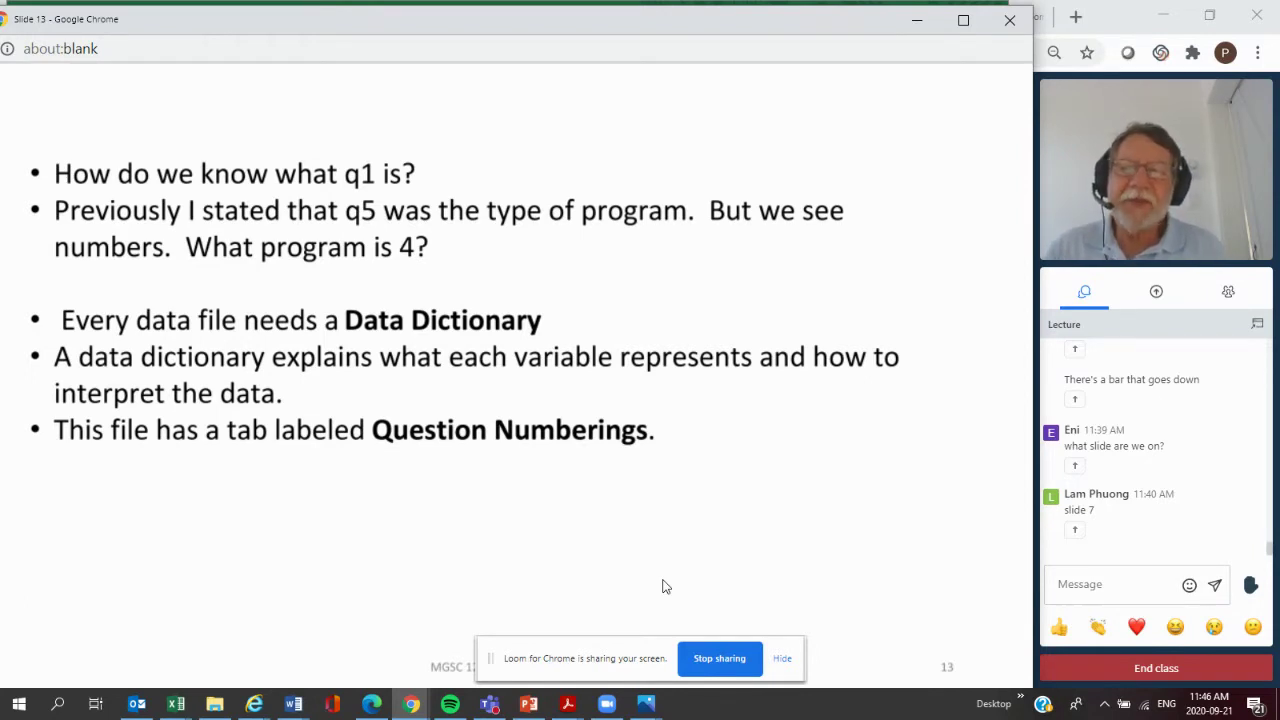
click(410, 705)
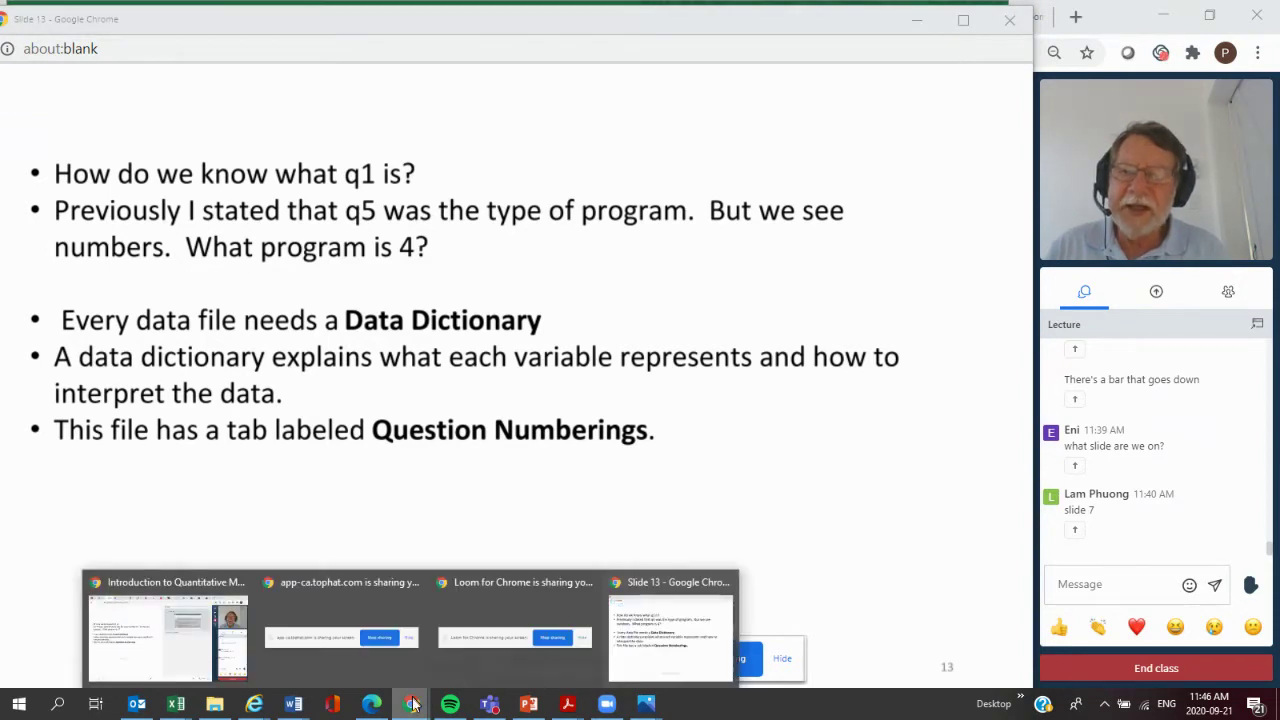
- Switch to the Student Survey Data 2010 Day 4 workbook in Excel and open the Question Numberings sheet
mouse_move(176, 706)
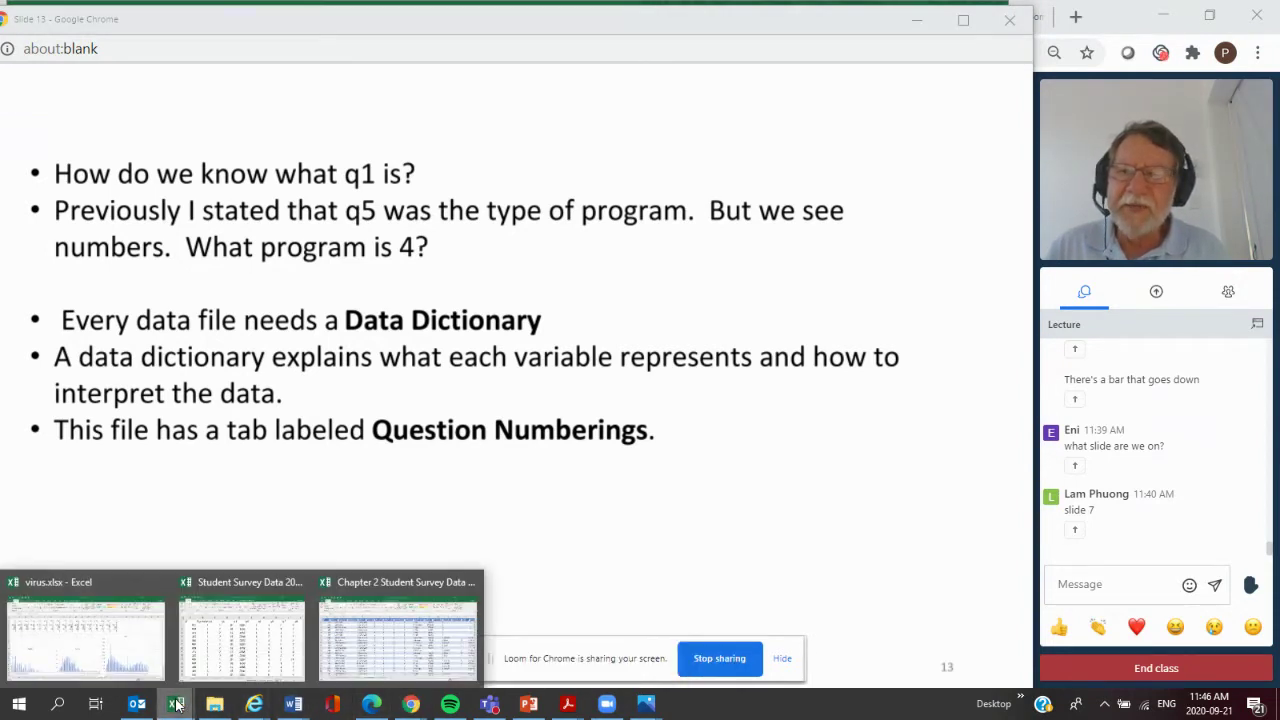
click(217, 584)
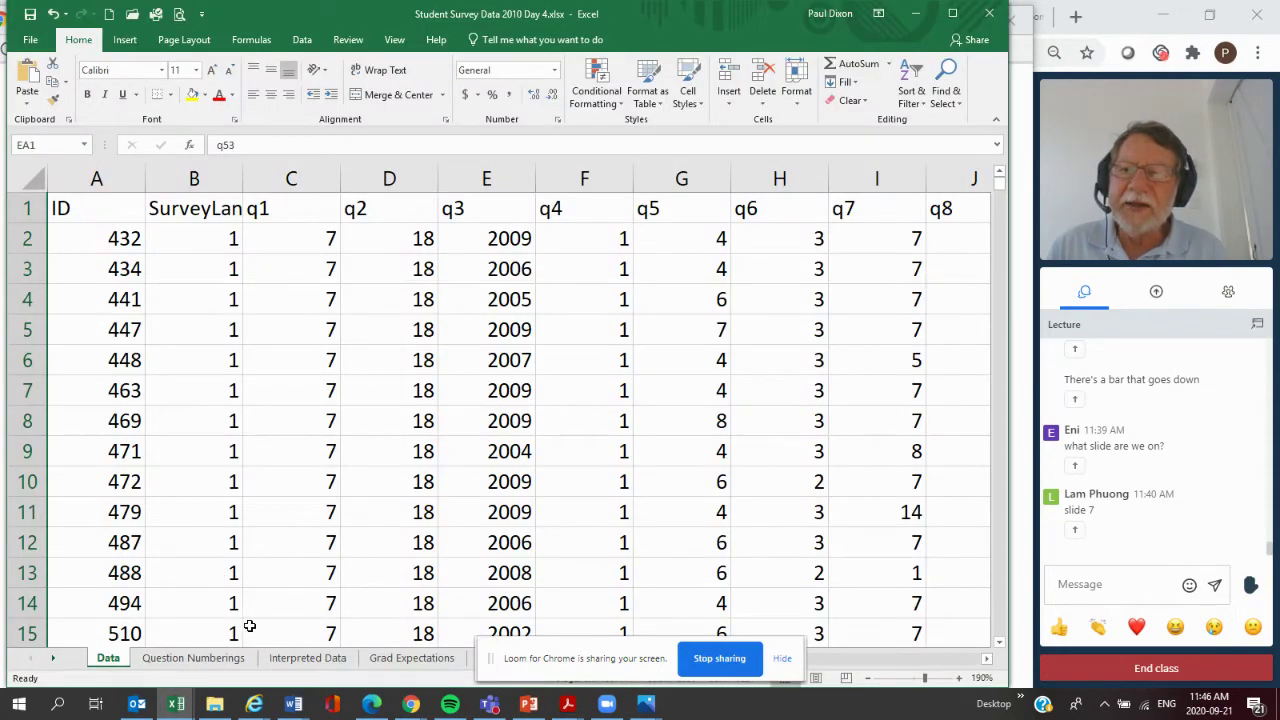
click(177, 660)
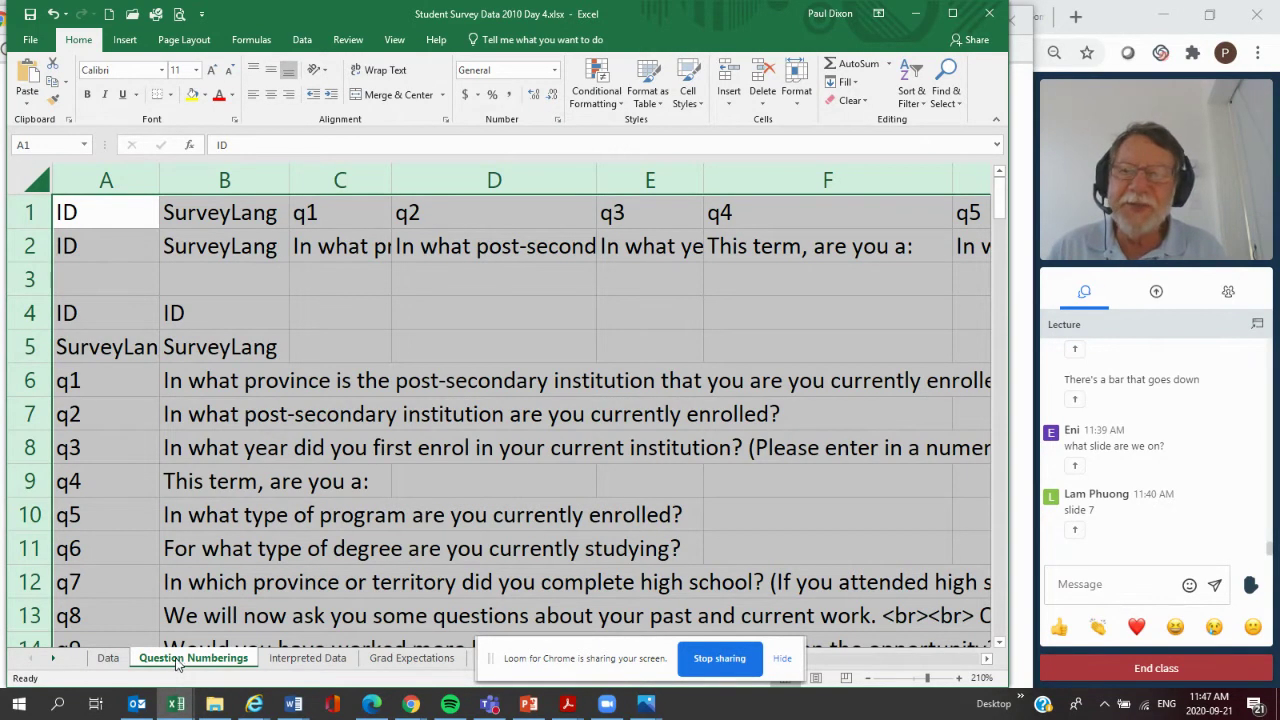
- View the coded answers on the Data sheet, followed by the answer lists on the Interpreted Data sheet
mouse_move(176, 706)
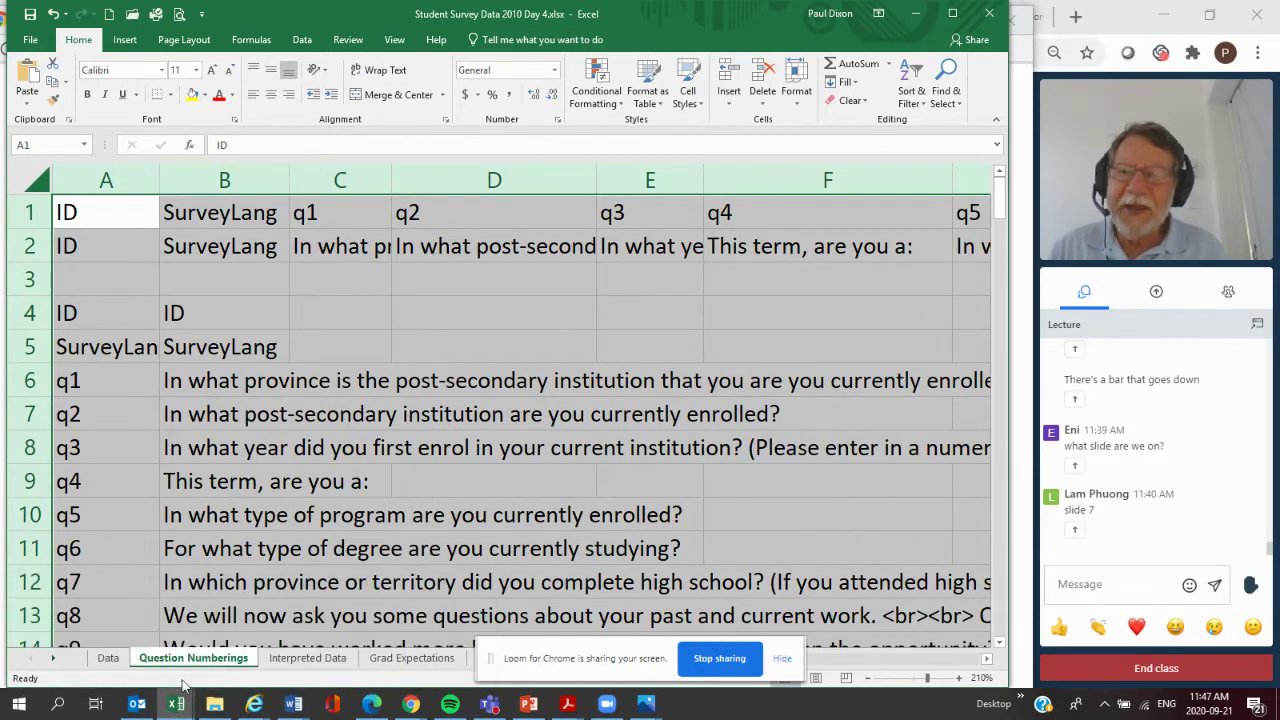
click(108, 659)
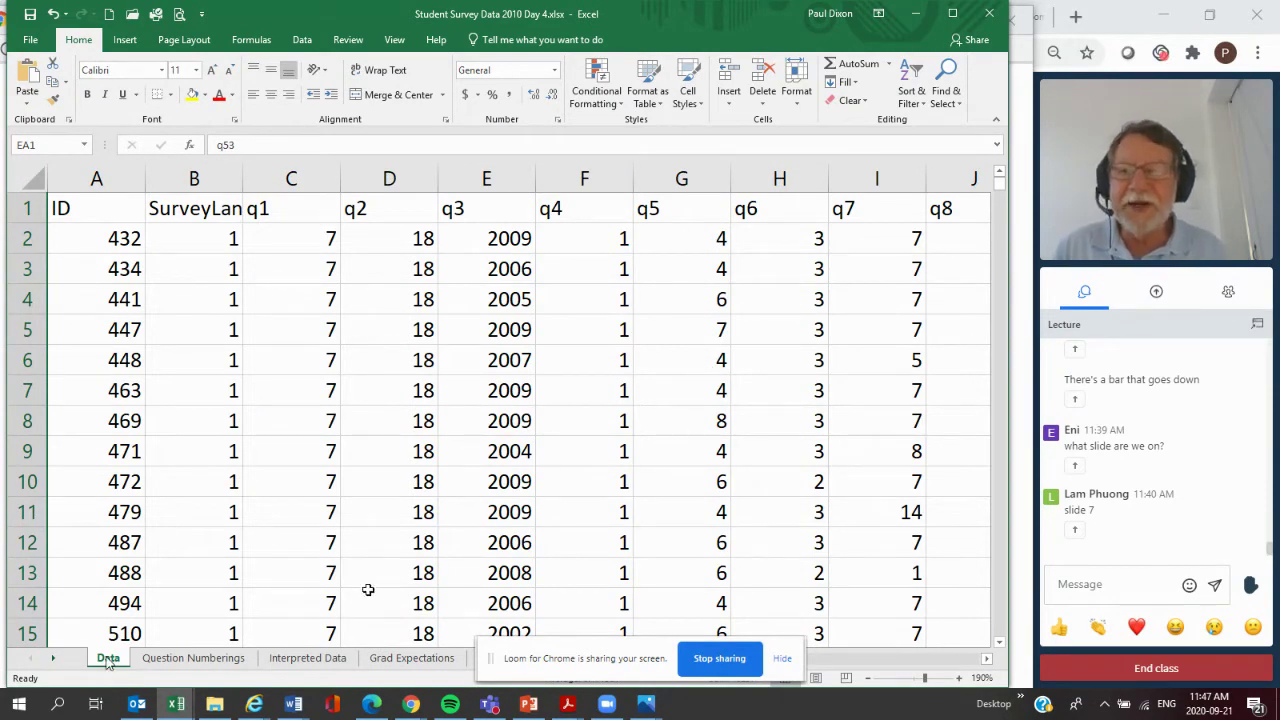
click(302, 658)
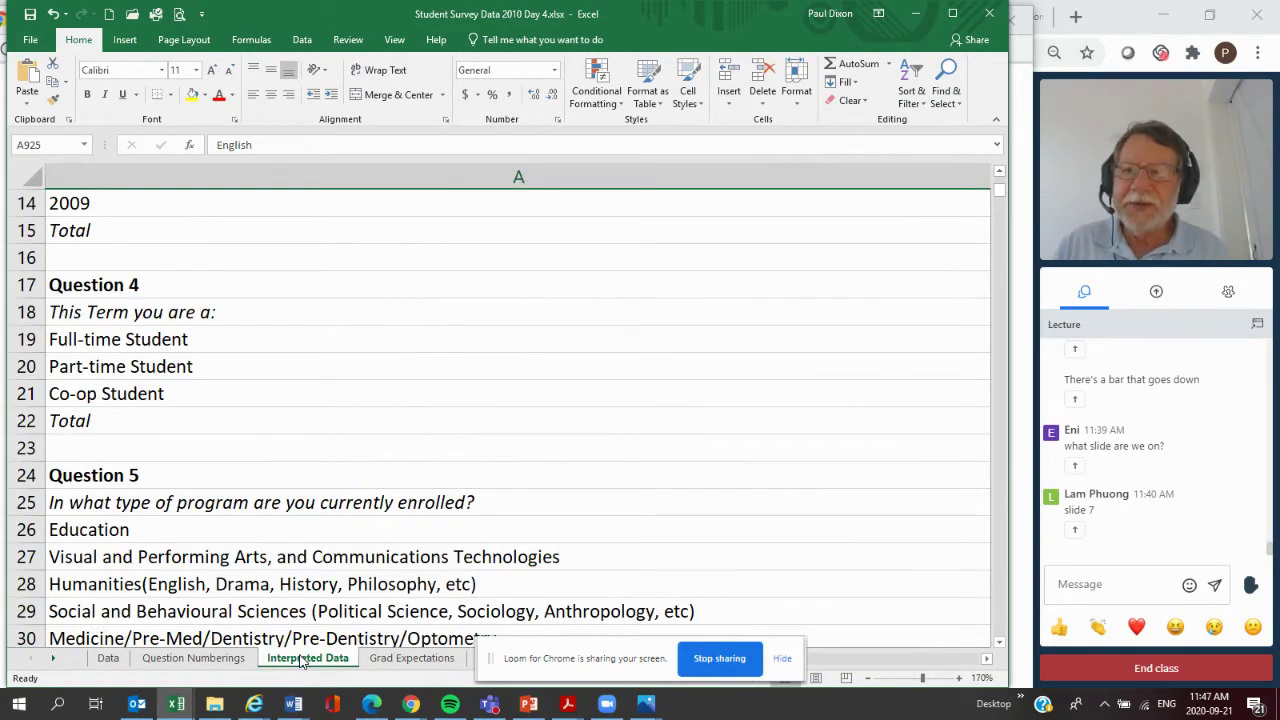
- Select the row for question q5 on the Question Numberings sheet to show the question's wording
click(206, 658)
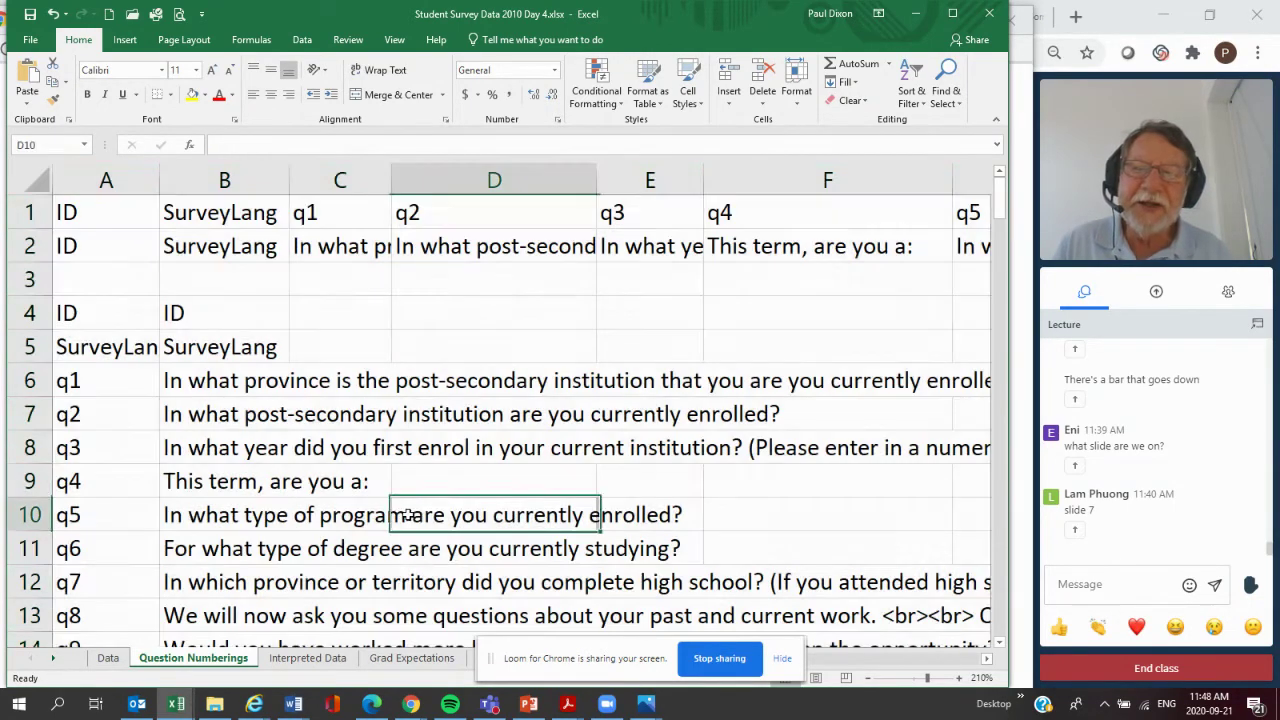
click(397, 517)
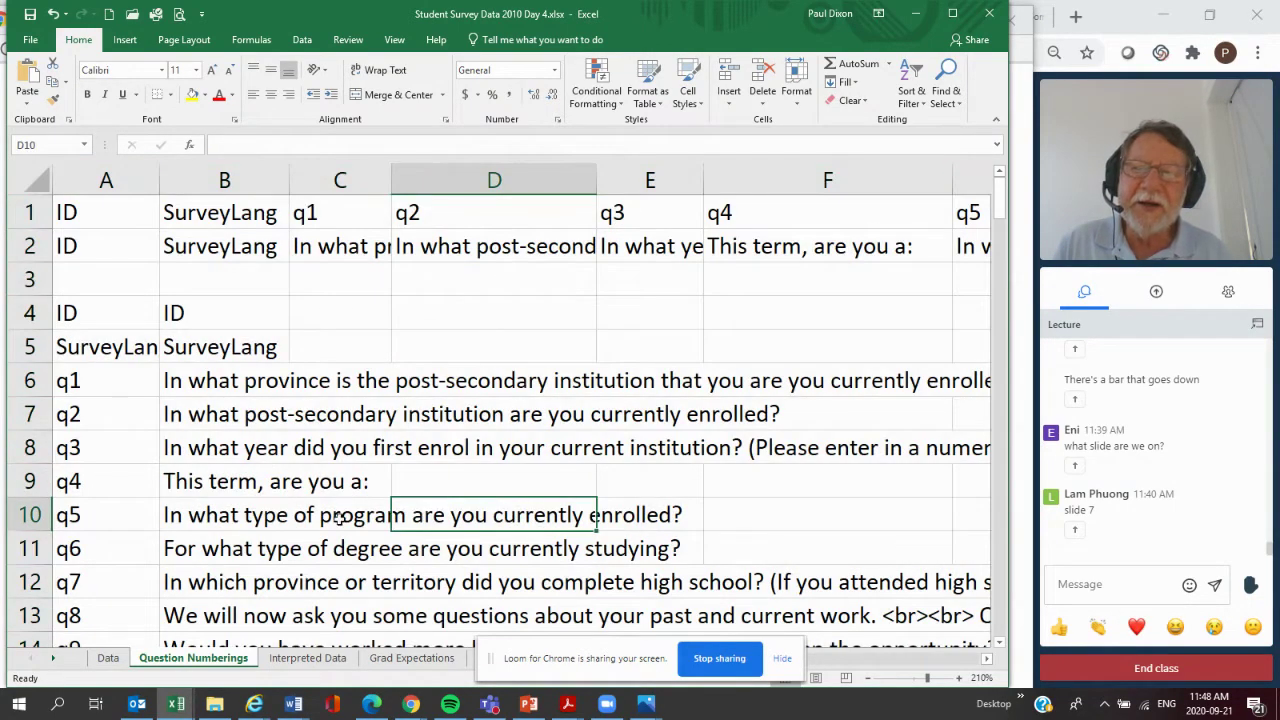
click(35, 514)
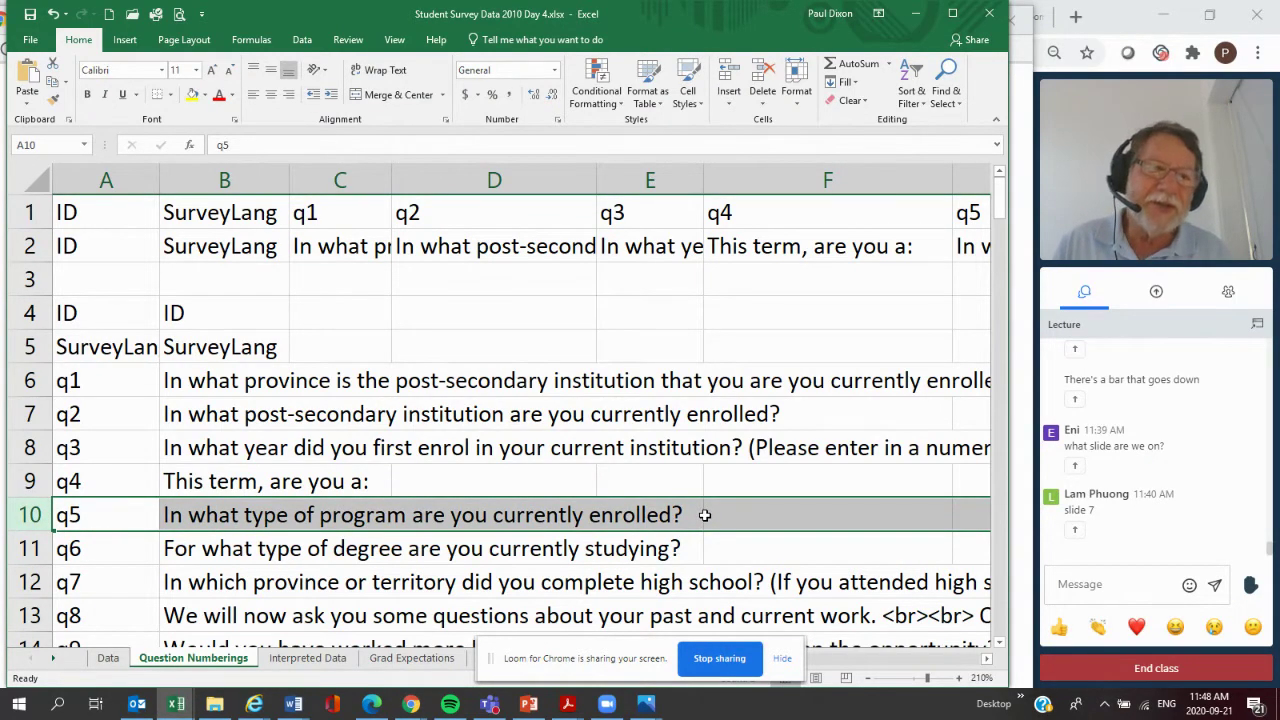
- Review Question 5's program types on the Interpreted Data sheet, selecting Humanities, Social and Behavioural Sciences, Business, and Mathematics in turn
click(312, 659)
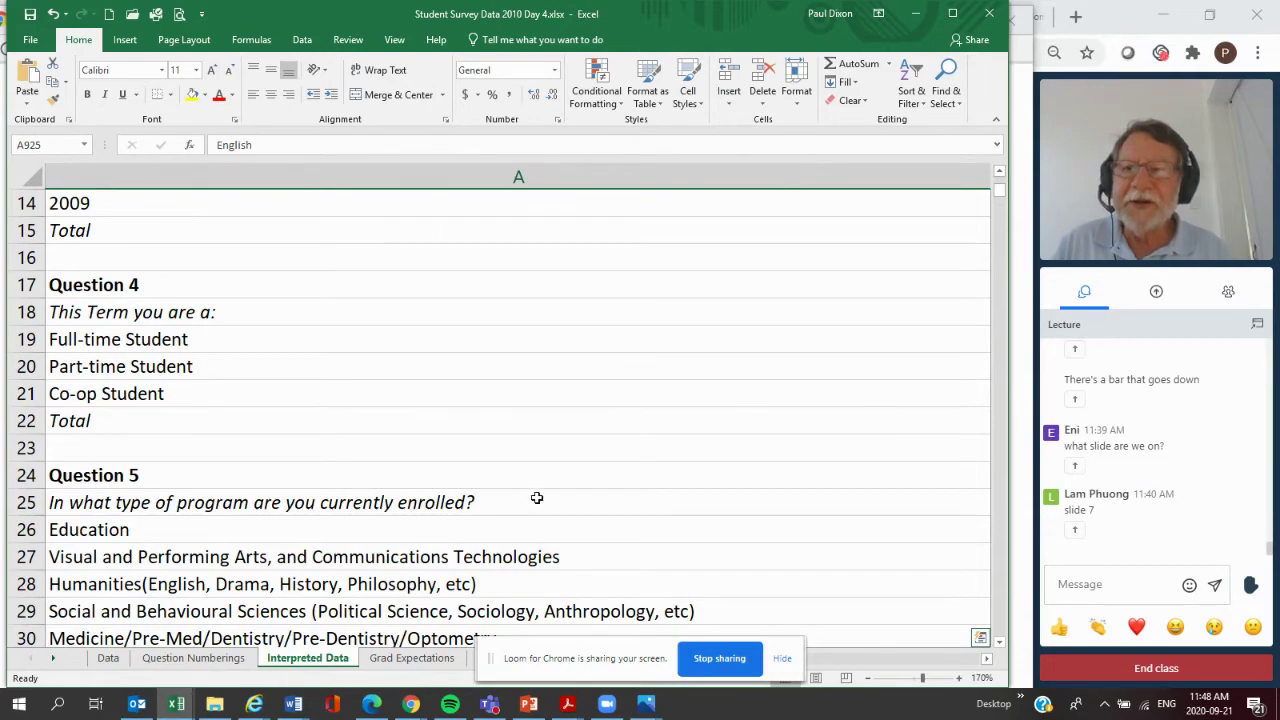
click(1000, 643)
click(1001, 645)
click(1001, 645)
click(1001, 645)
click(1001, 645)
click(1001, 645)
click(1001, 645)
click(1001, 645)
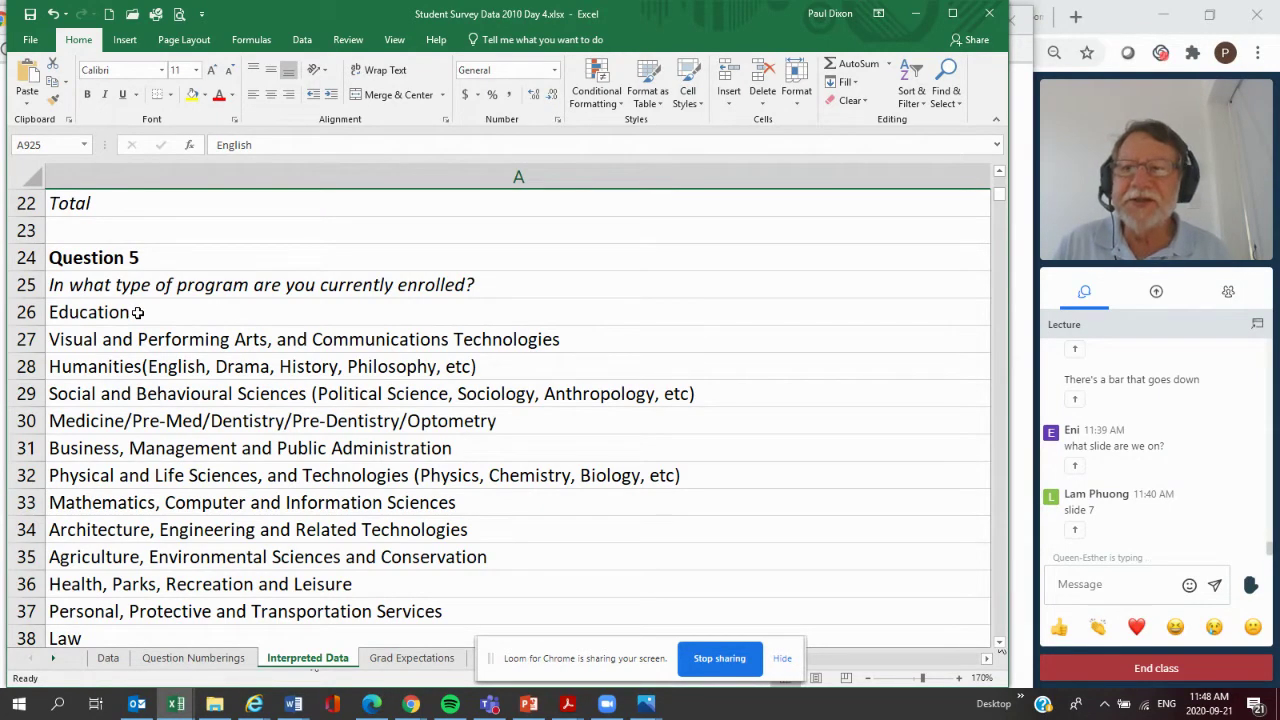
click(128, 371)
click(120, 396)
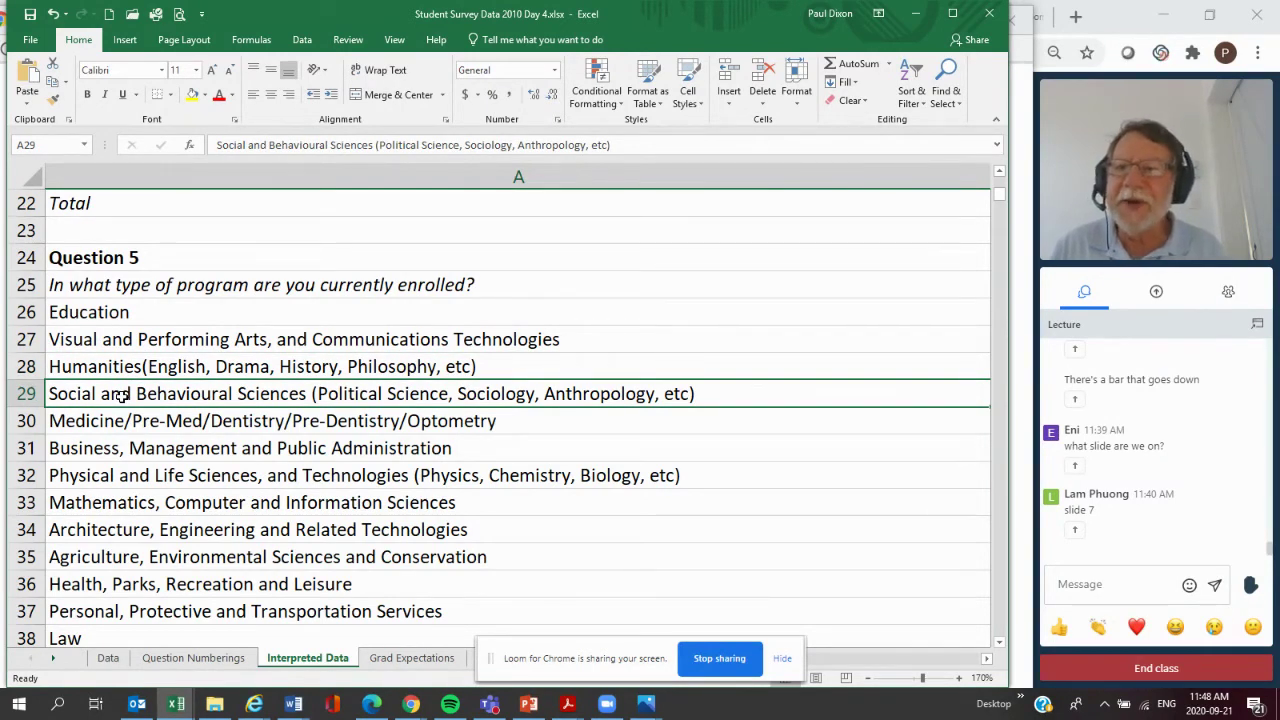
click(108, 452)
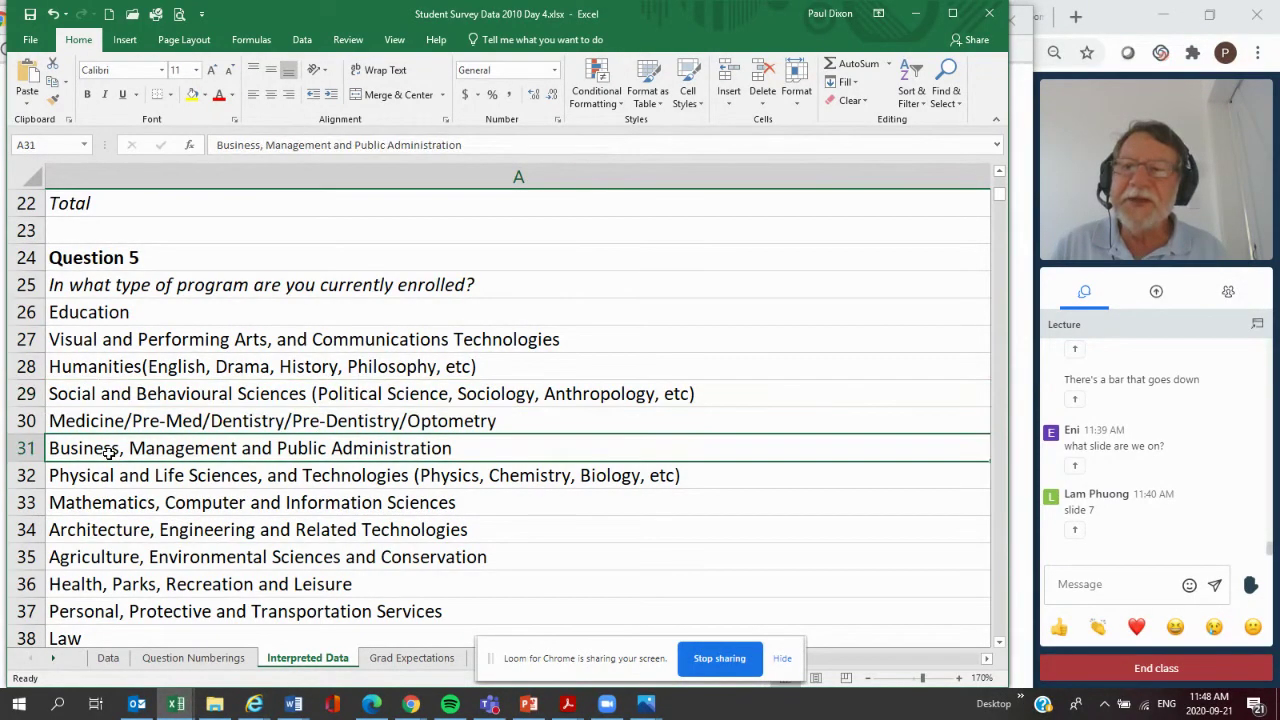
click(101, 508)
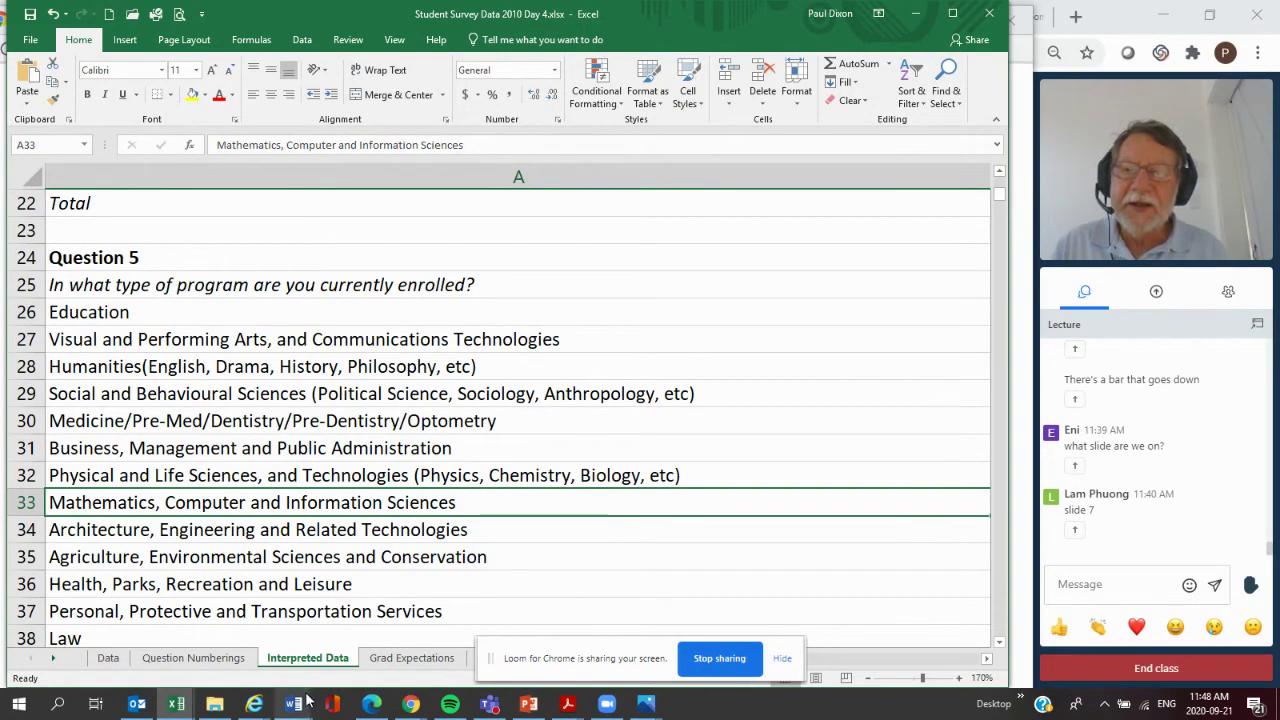
- Show the coded answers on the Data sheet, and switch to the Chrome slideshow to present from slide 13 through slide 17
click(108, 658)
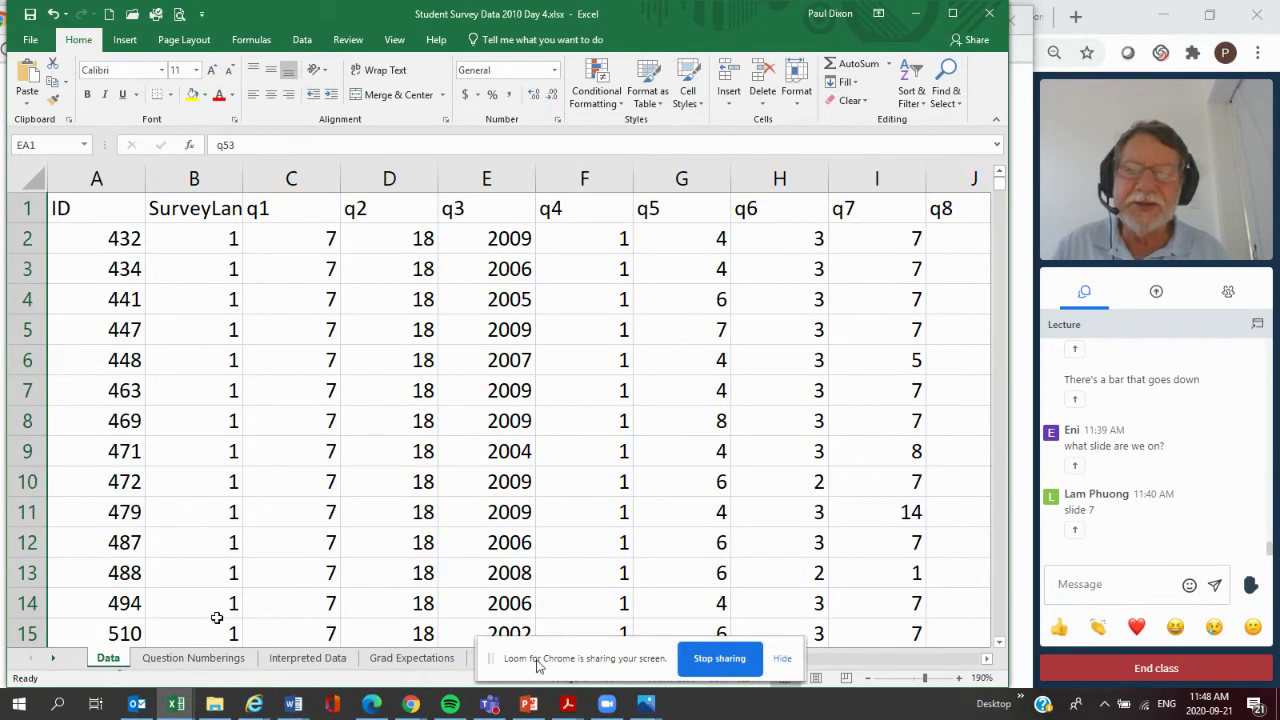
mouse_move(410, 705)
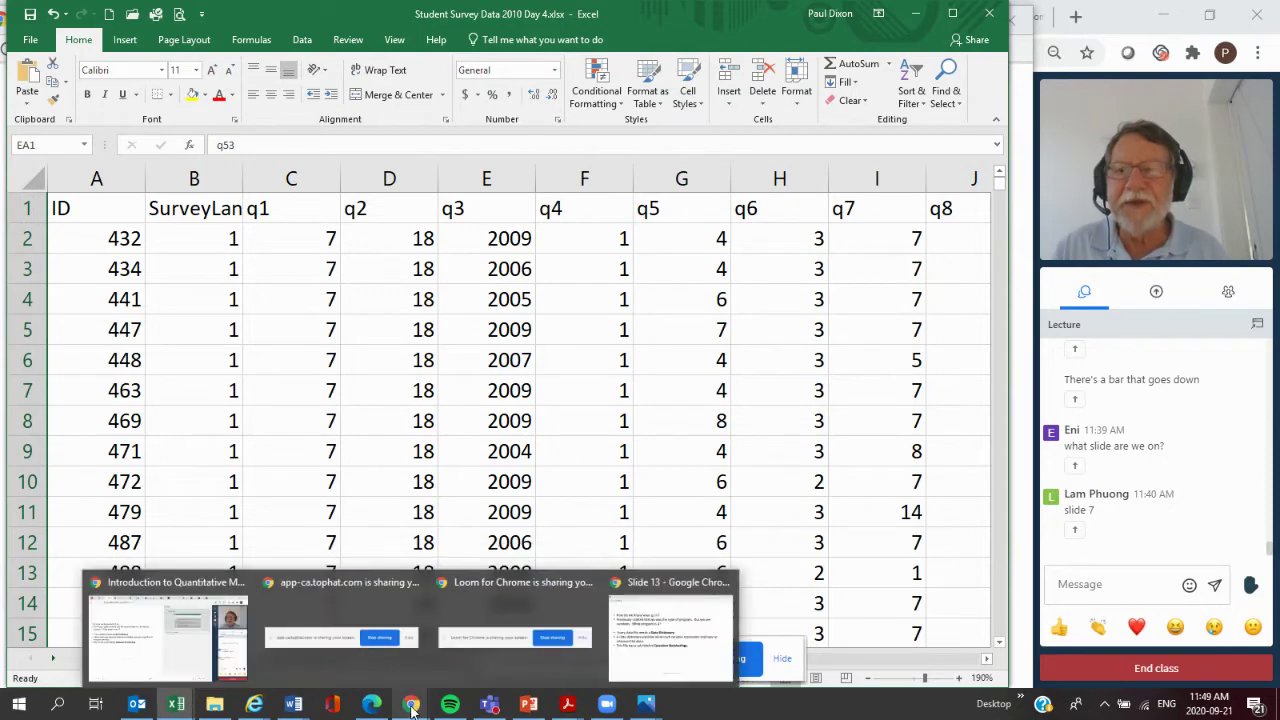
click(688, 586)
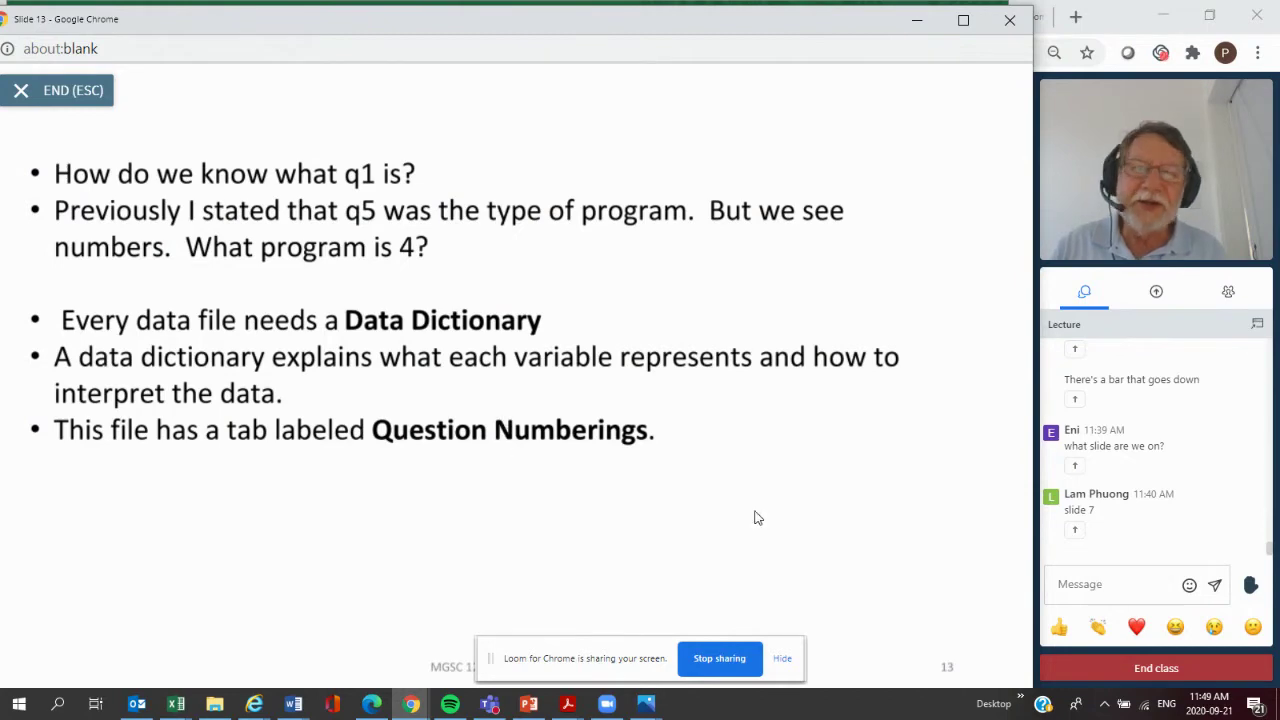
click(808, 522)
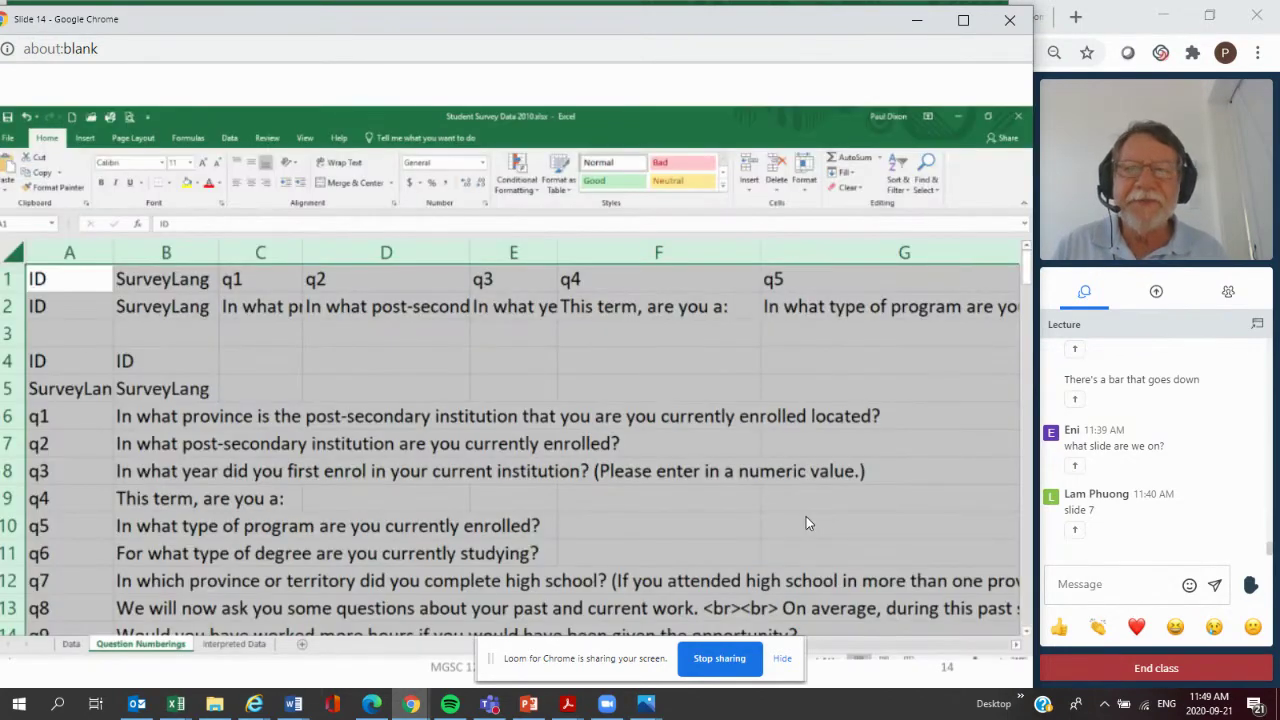
click(808, 522)
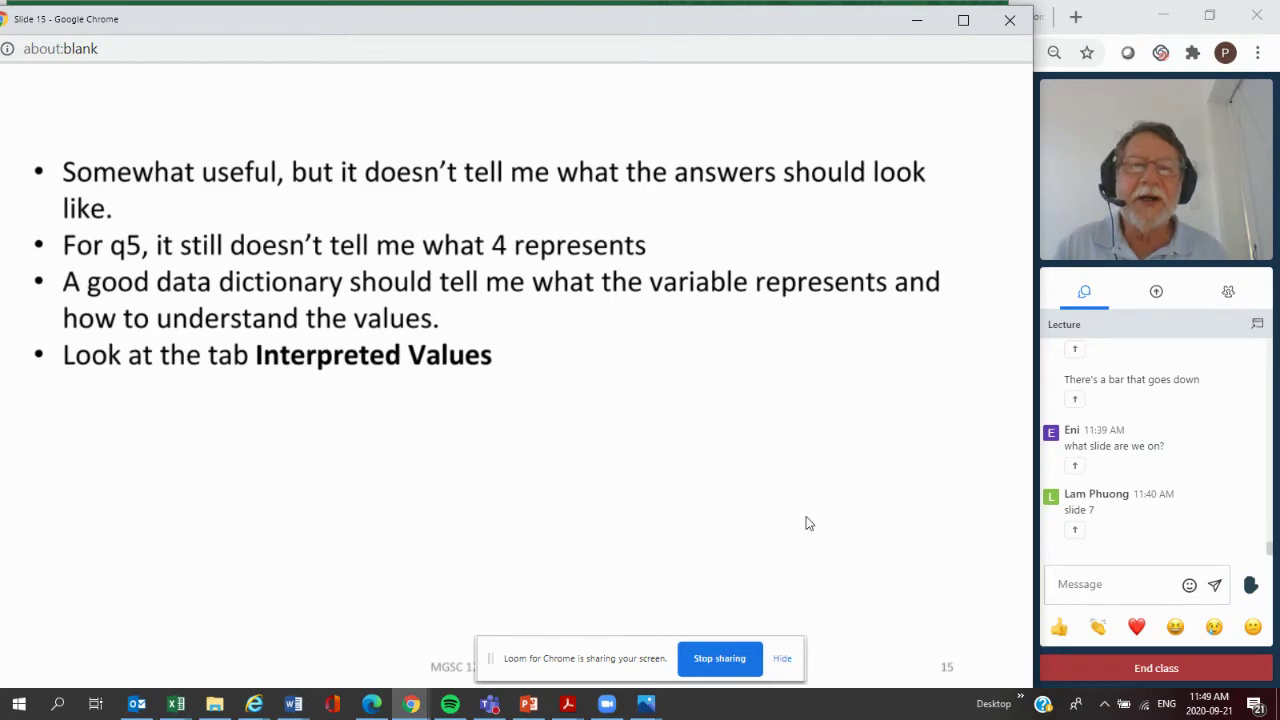
click(808, 522)
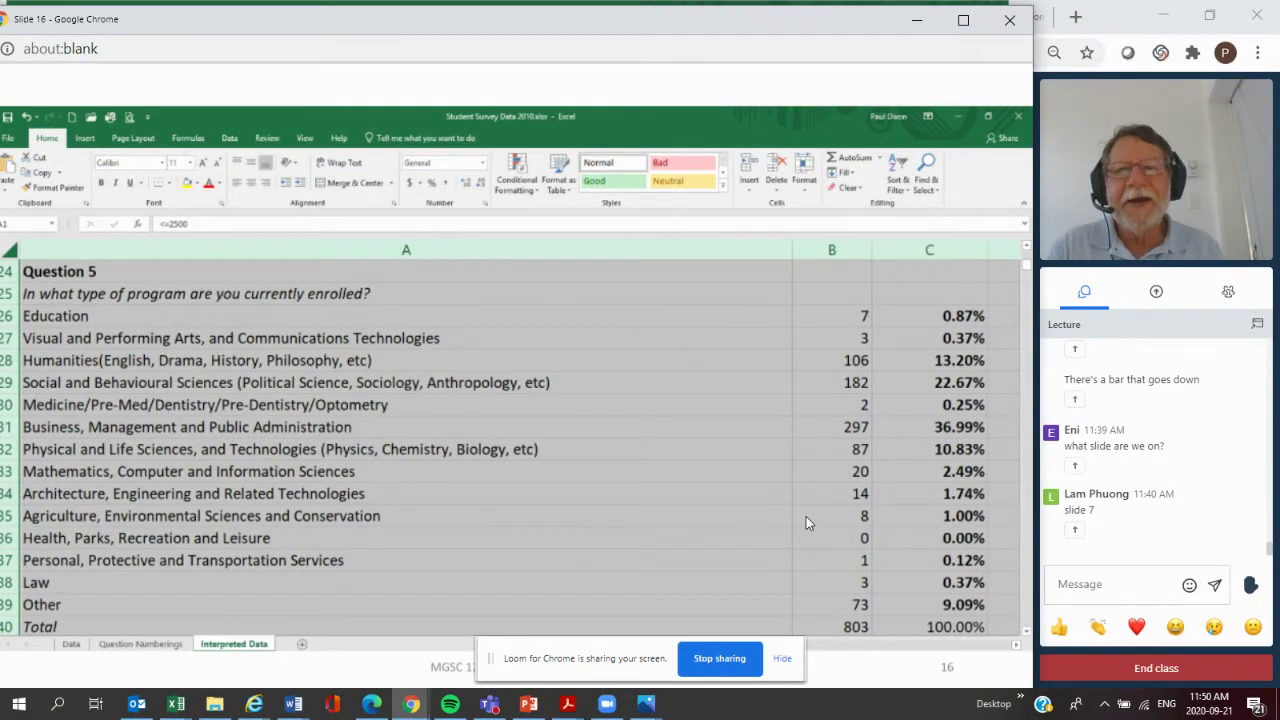
key(Right)
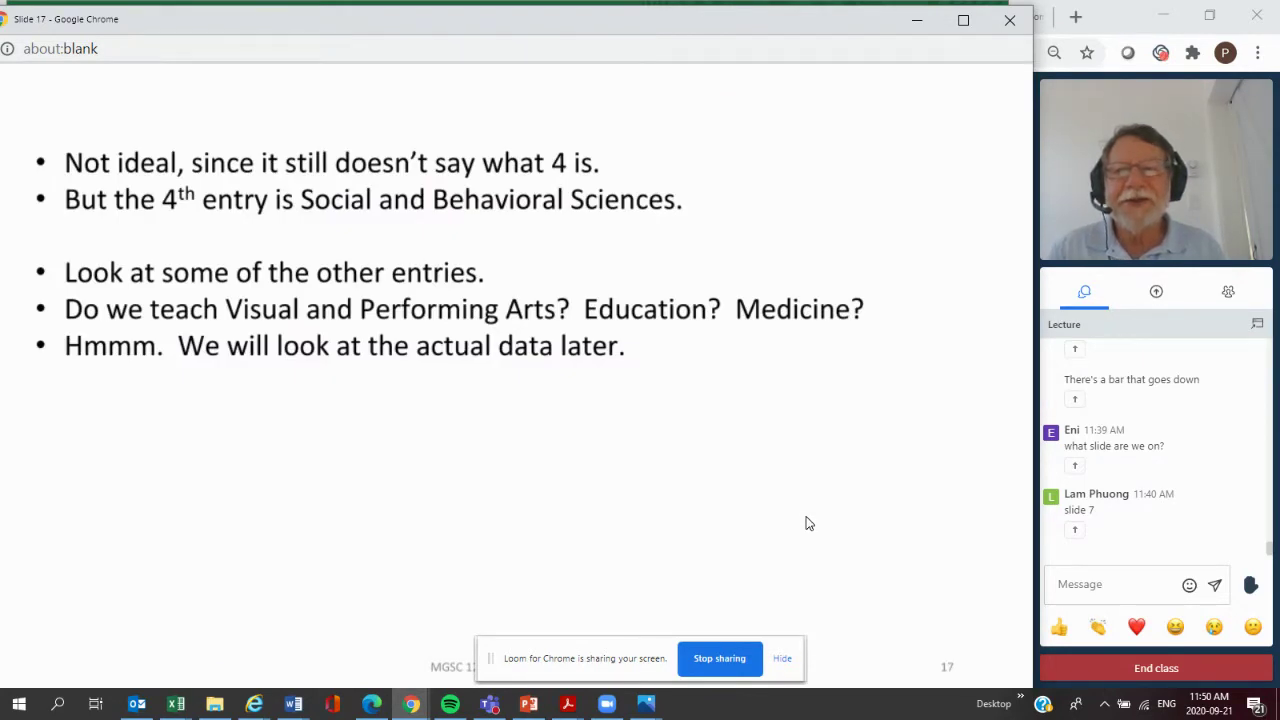
- Switch to the Student Survey Data 2010 Day 4 workbook in Excel and show Question 5's program list on the Interpreted Data sheet
mouse_move(176, 704)
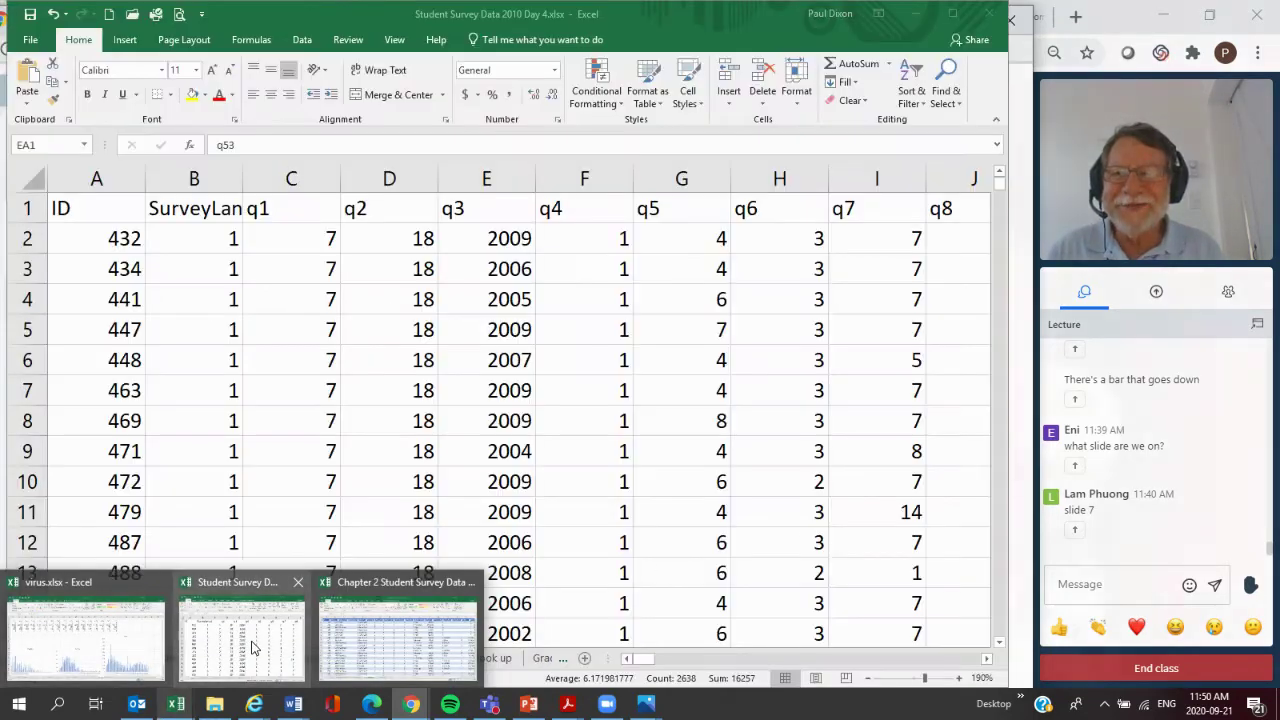
click(252, 642)
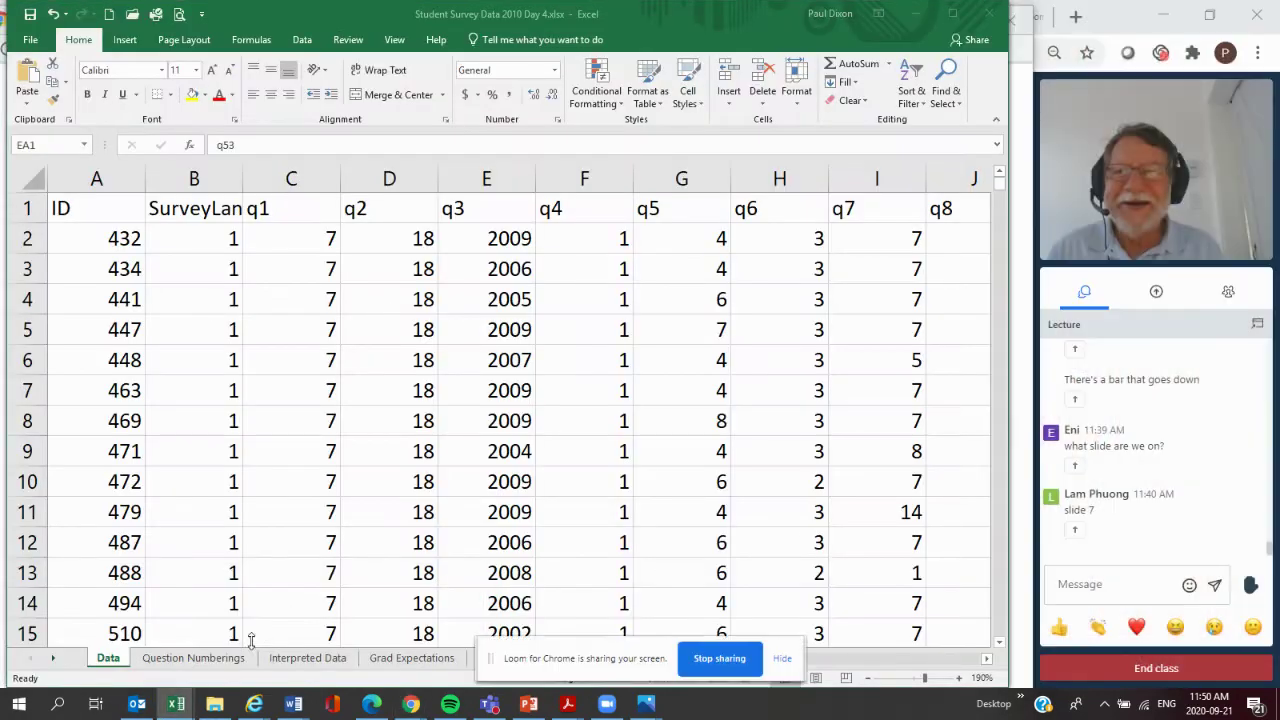
click(320, 664)
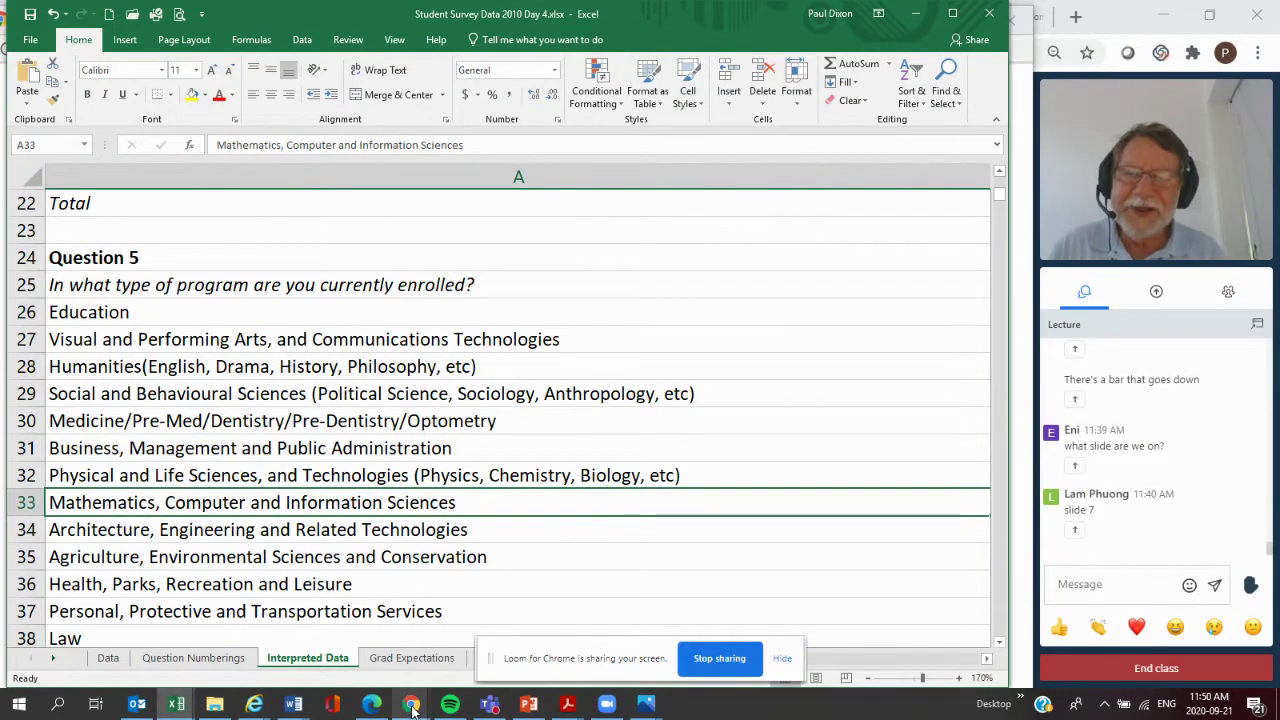
- Switch to the Chrome slideshow and advance to slide 18 on protecting and copying the data
mouse_move(405, 705)
click(646, 587)
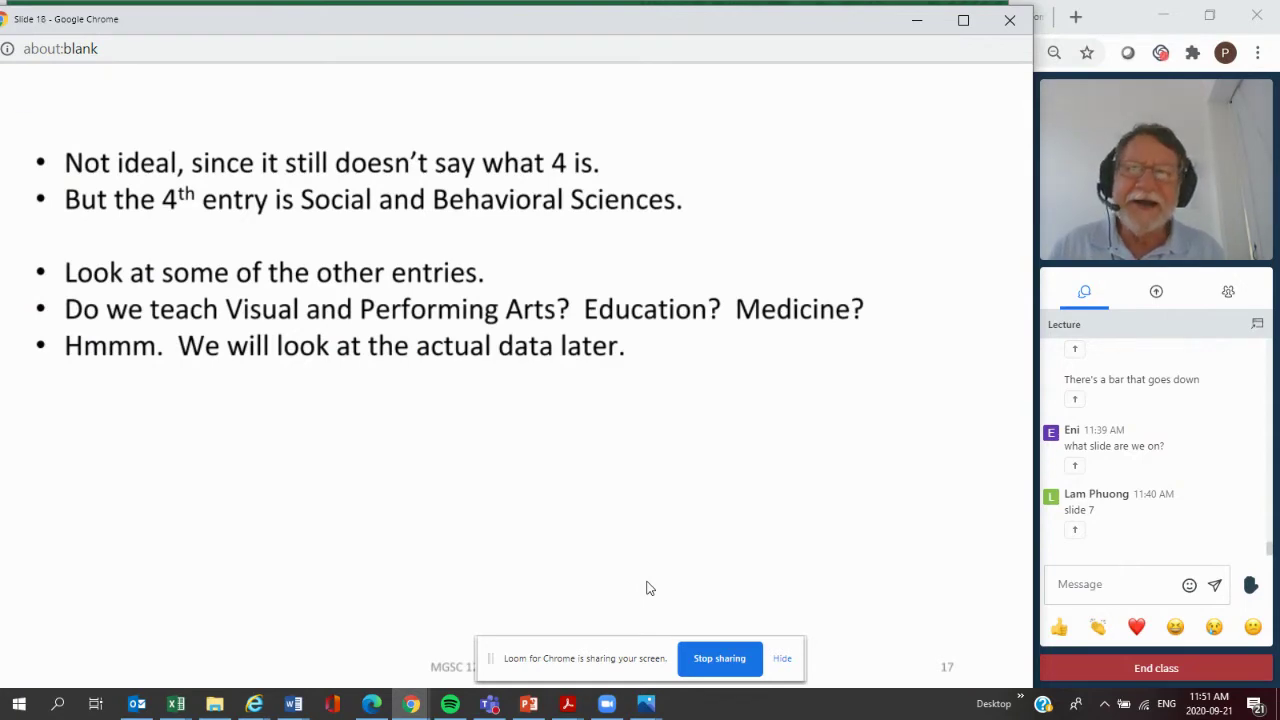
key(Right)
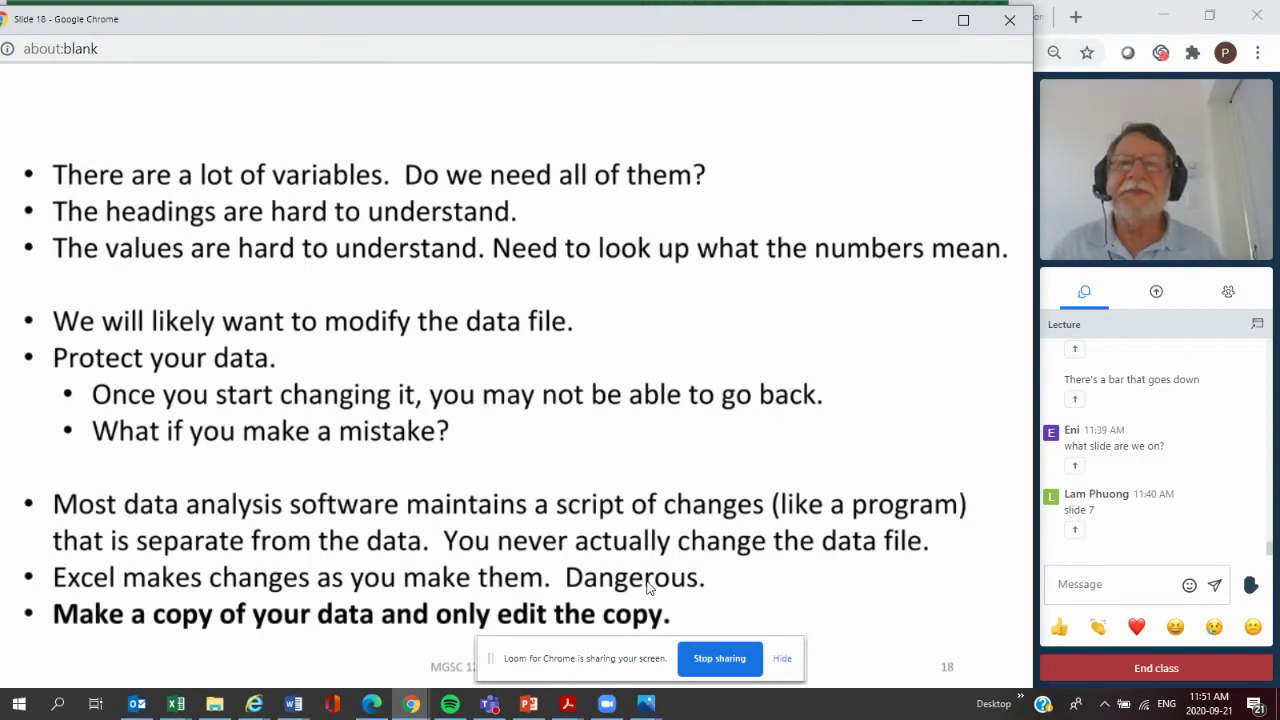
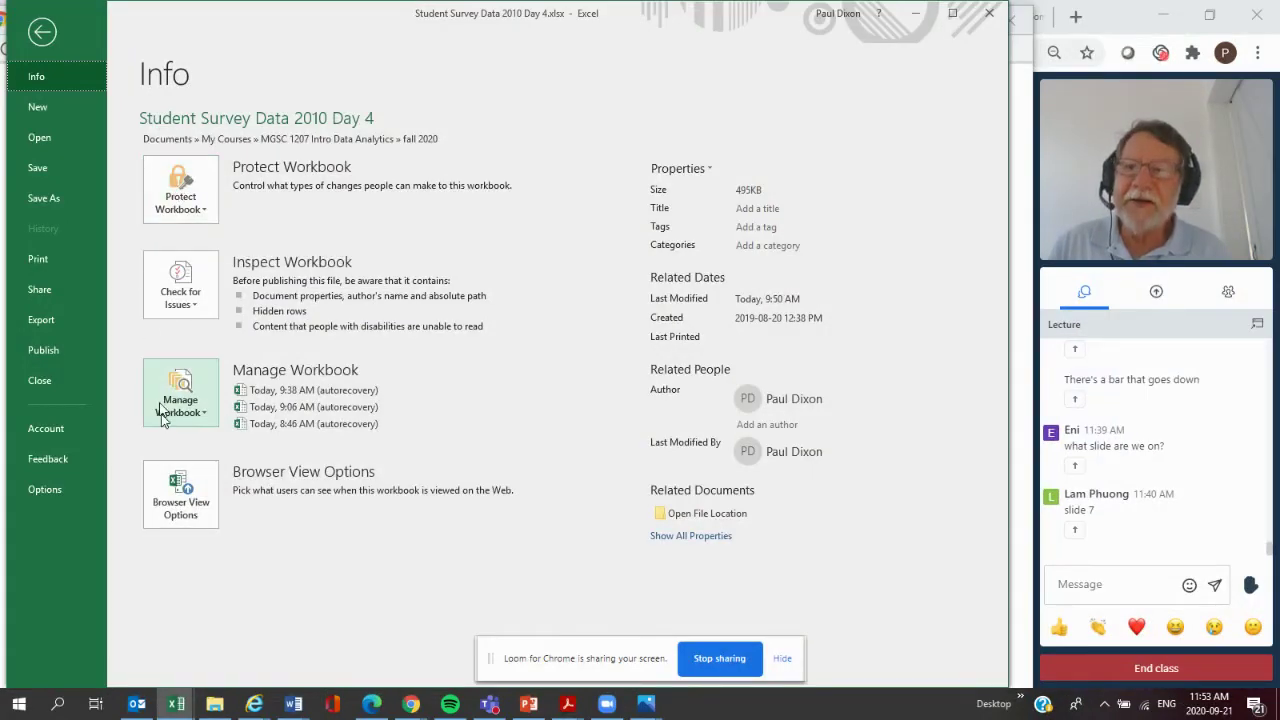
- Show the workbook protection choices and the Protect Sheet options for the Data sheet, and leave without applying protection
click(42, 33)
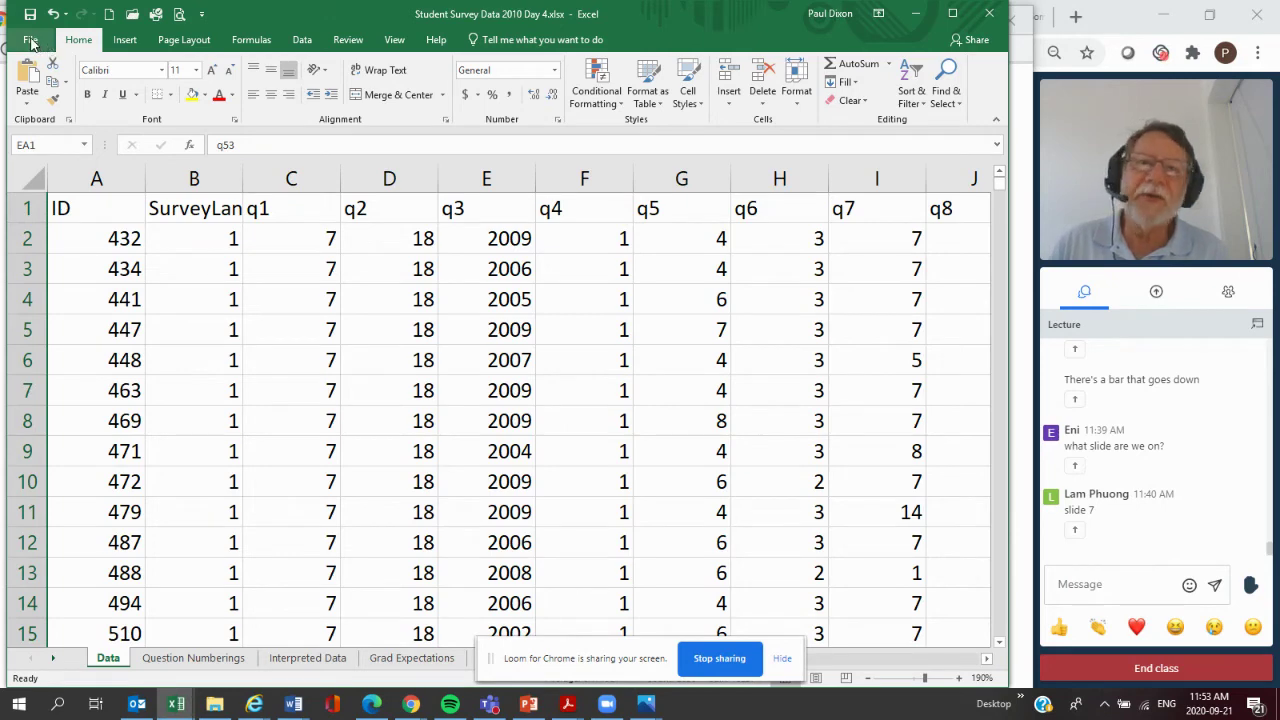
click(31, 41)
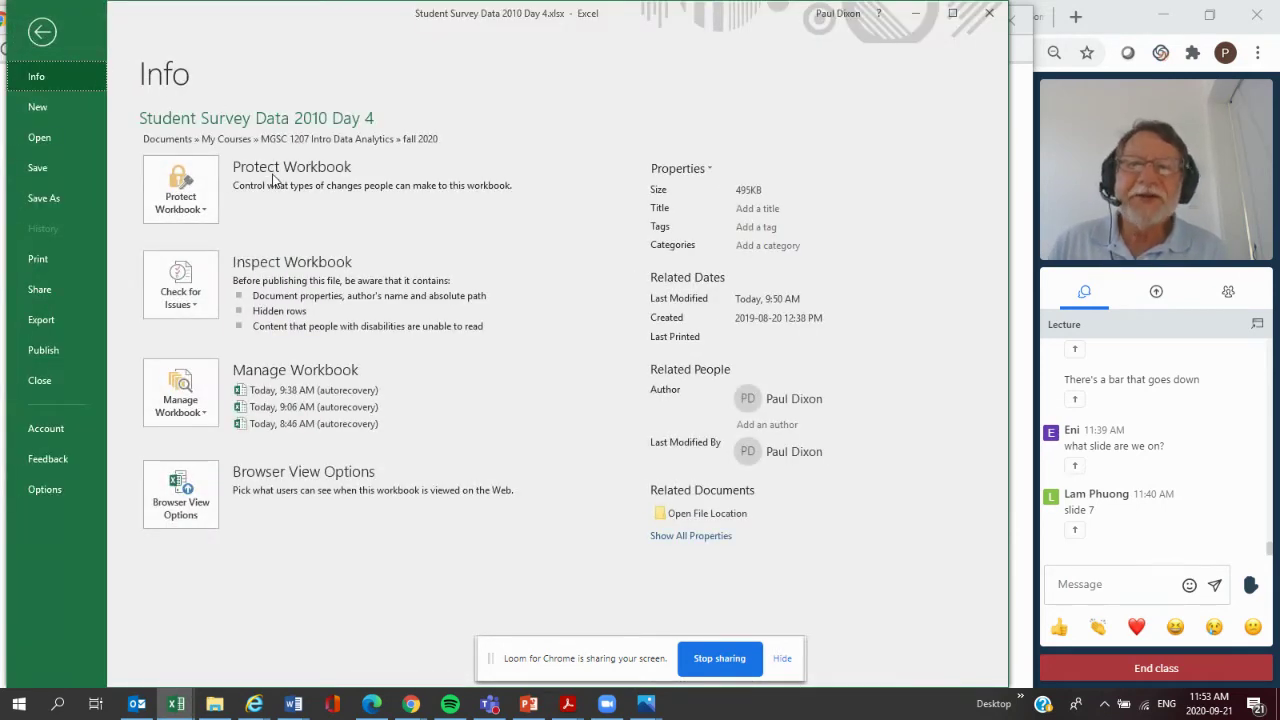
click(180, 198)
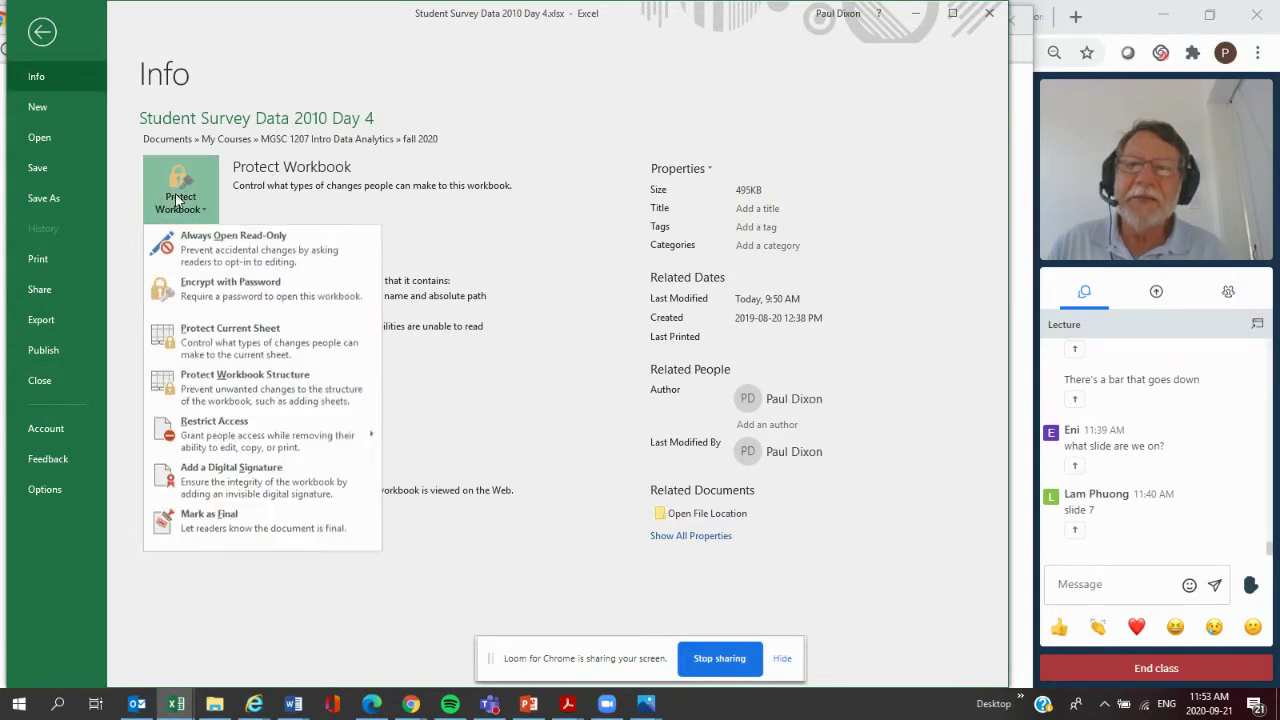
click(222, 334)
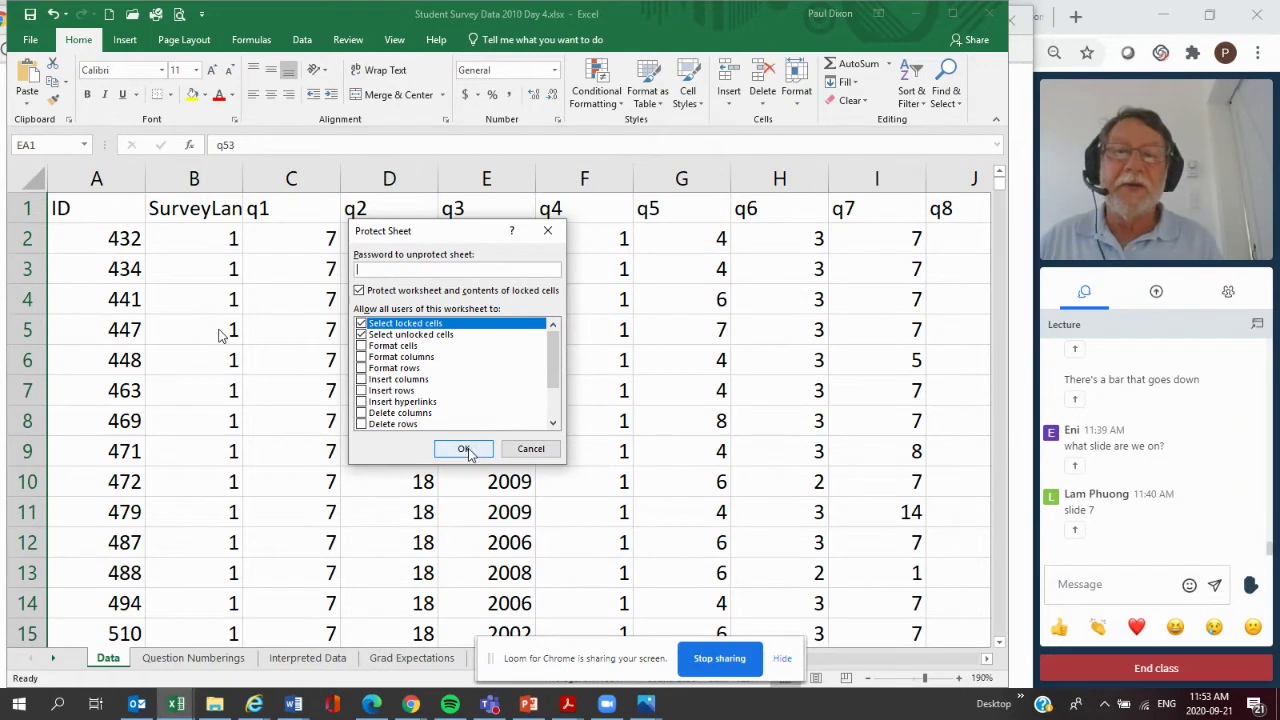
click(526, 449)
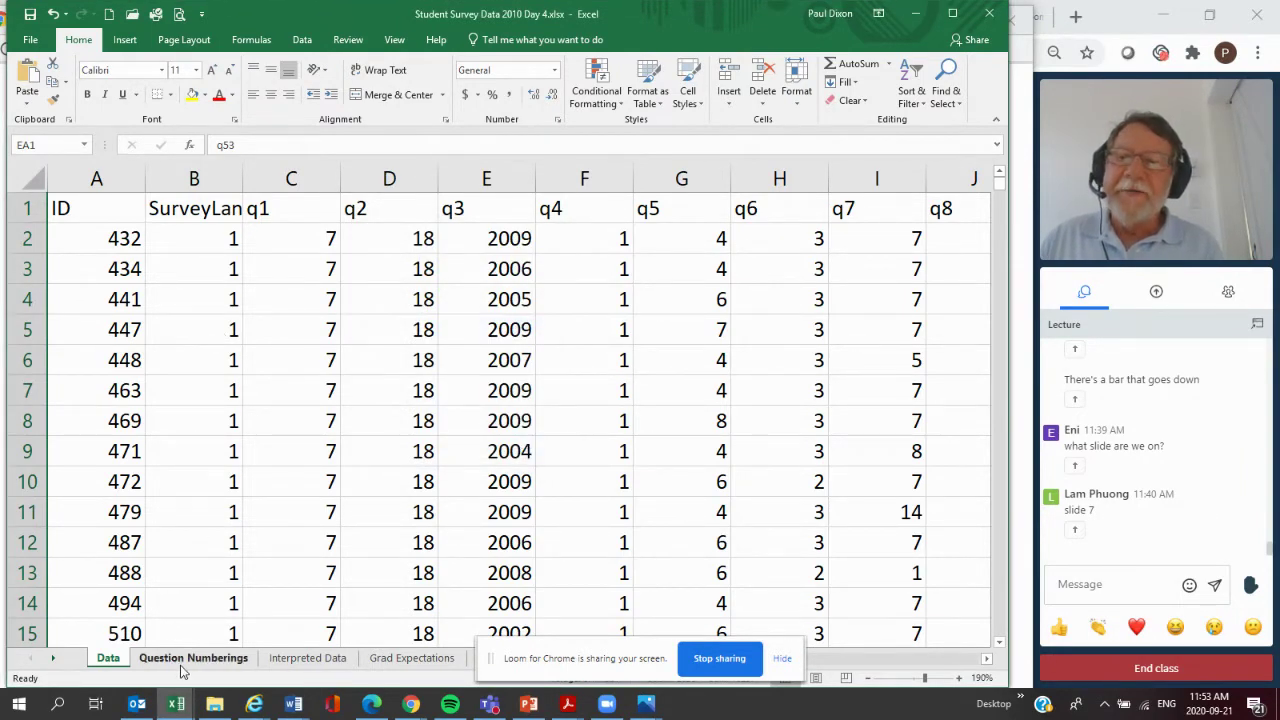
- Return to the Chrome slideshow and advance to slide 19, listing the questions of interest to copy
mouse_move(293, 704)
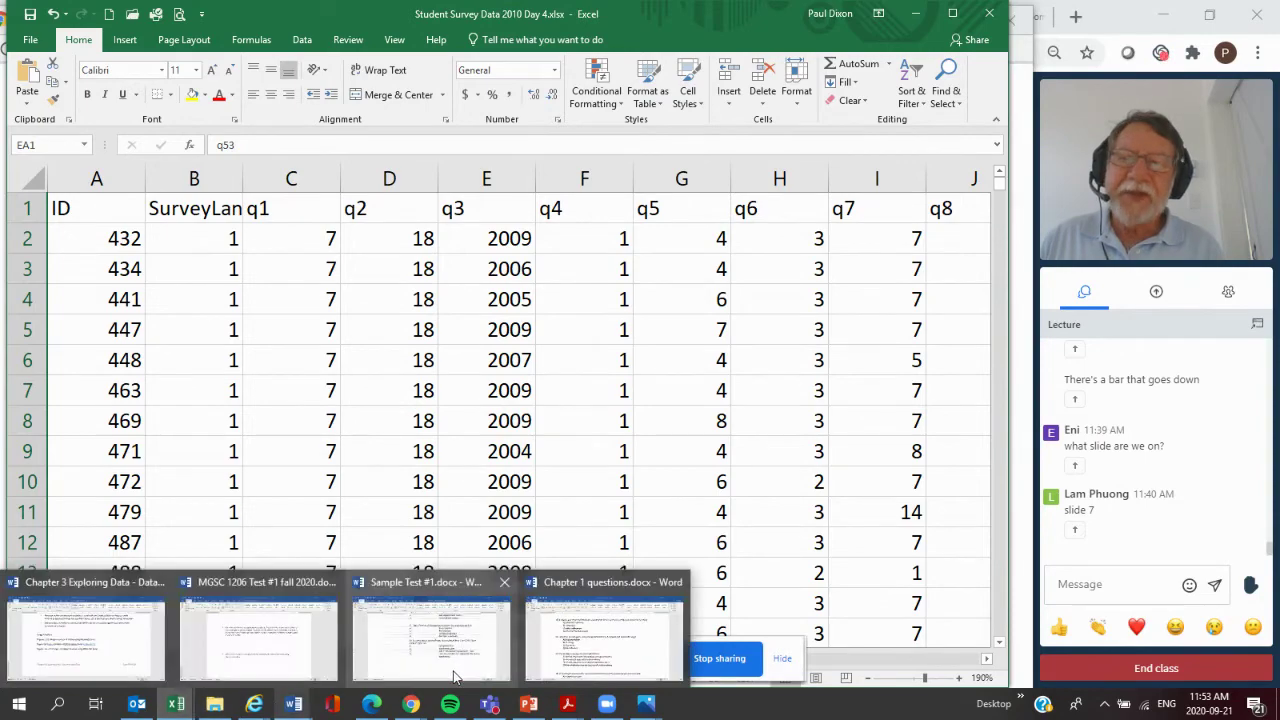
mouse_move(494, 668)
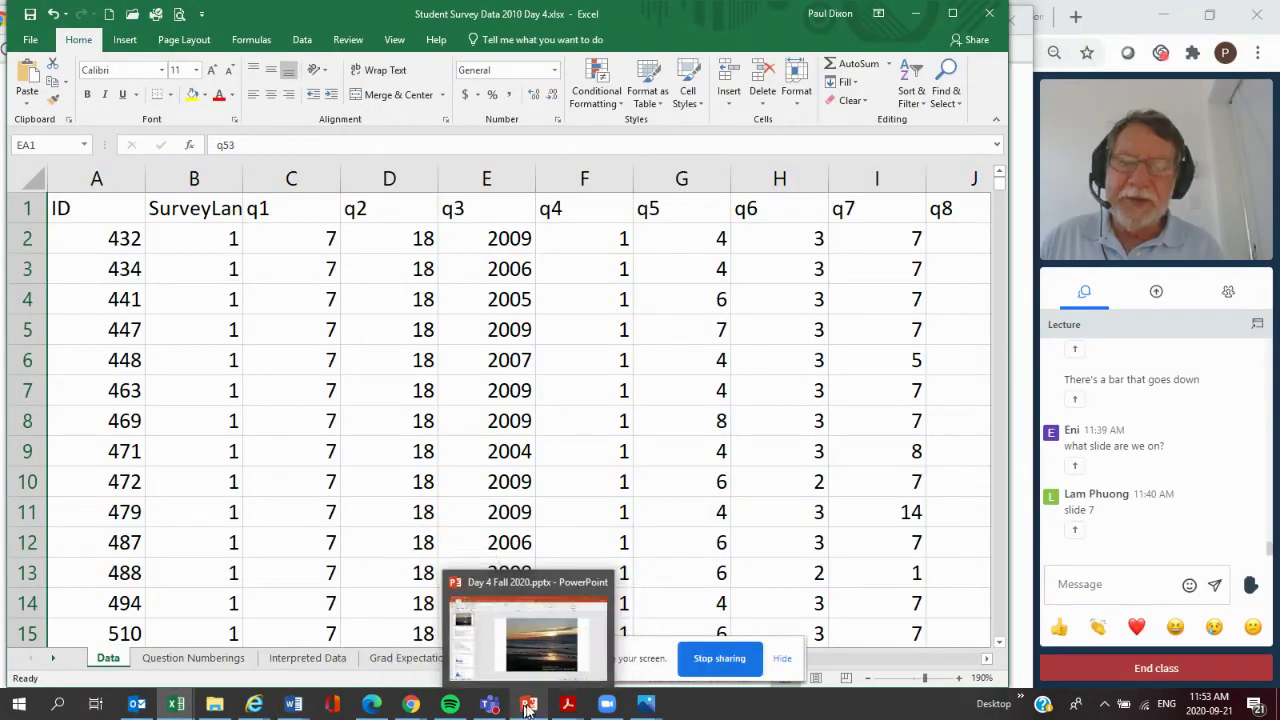
mouse_move(412, 704)
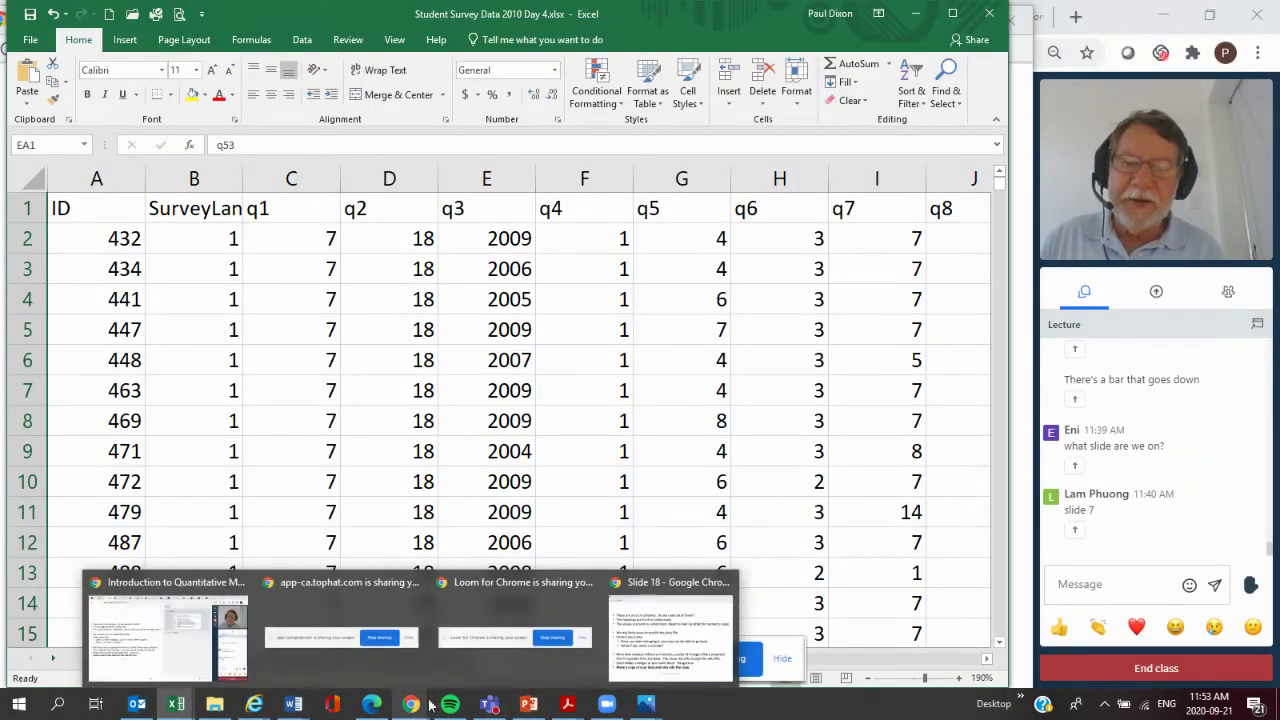
click(623, 645)
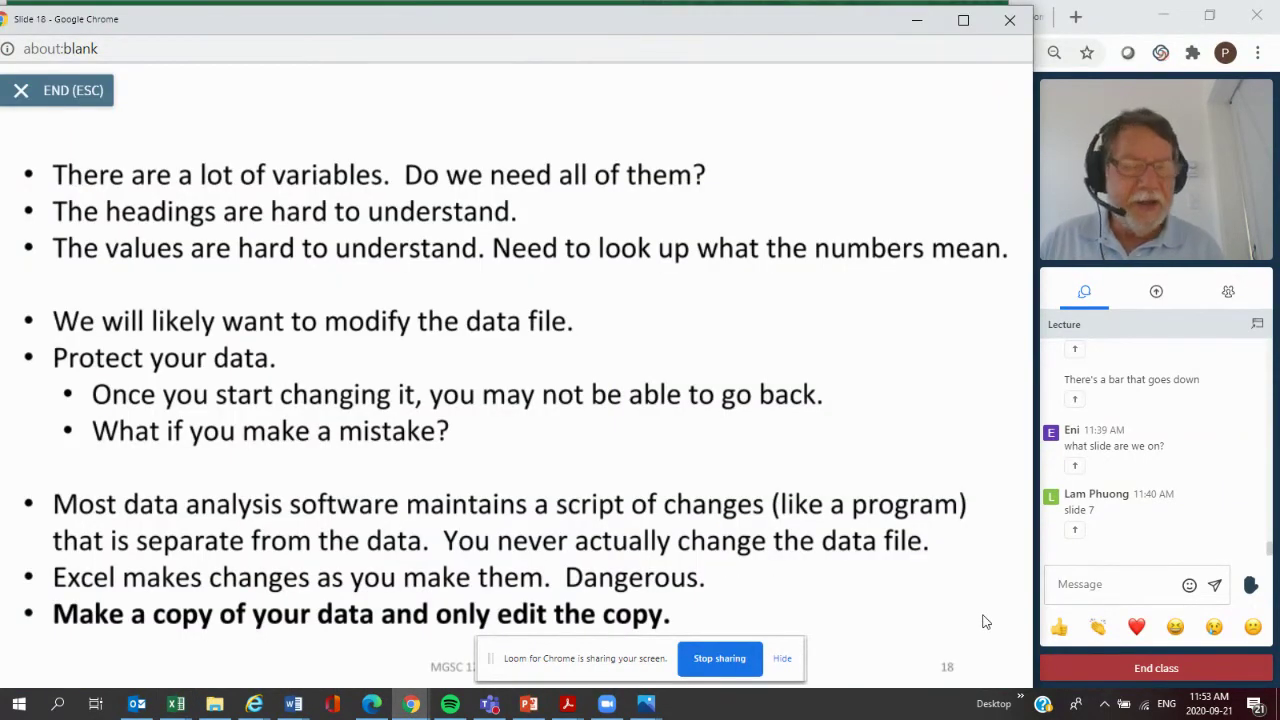
key(Right)
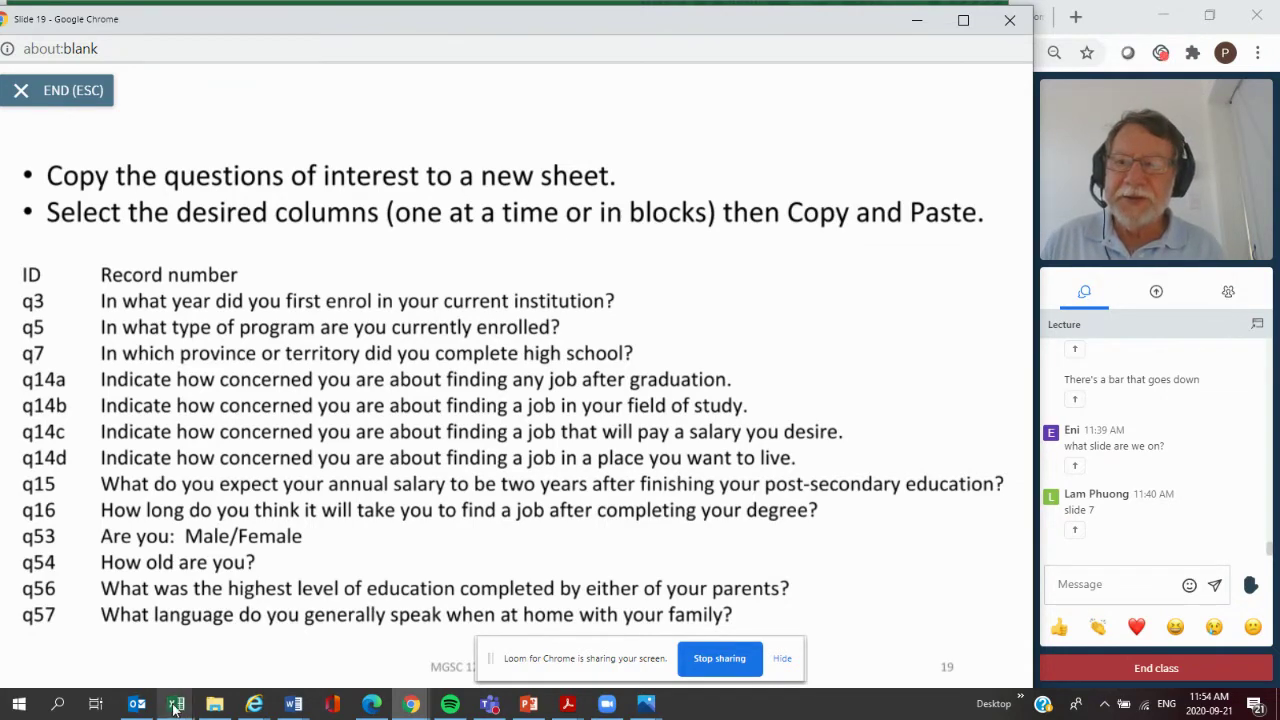
- In the Student Survey Data 2010 Day 4 workbook in Excel, copy the Data sheet's ID column into column A of a new sheet
mouse_move(176, 705)
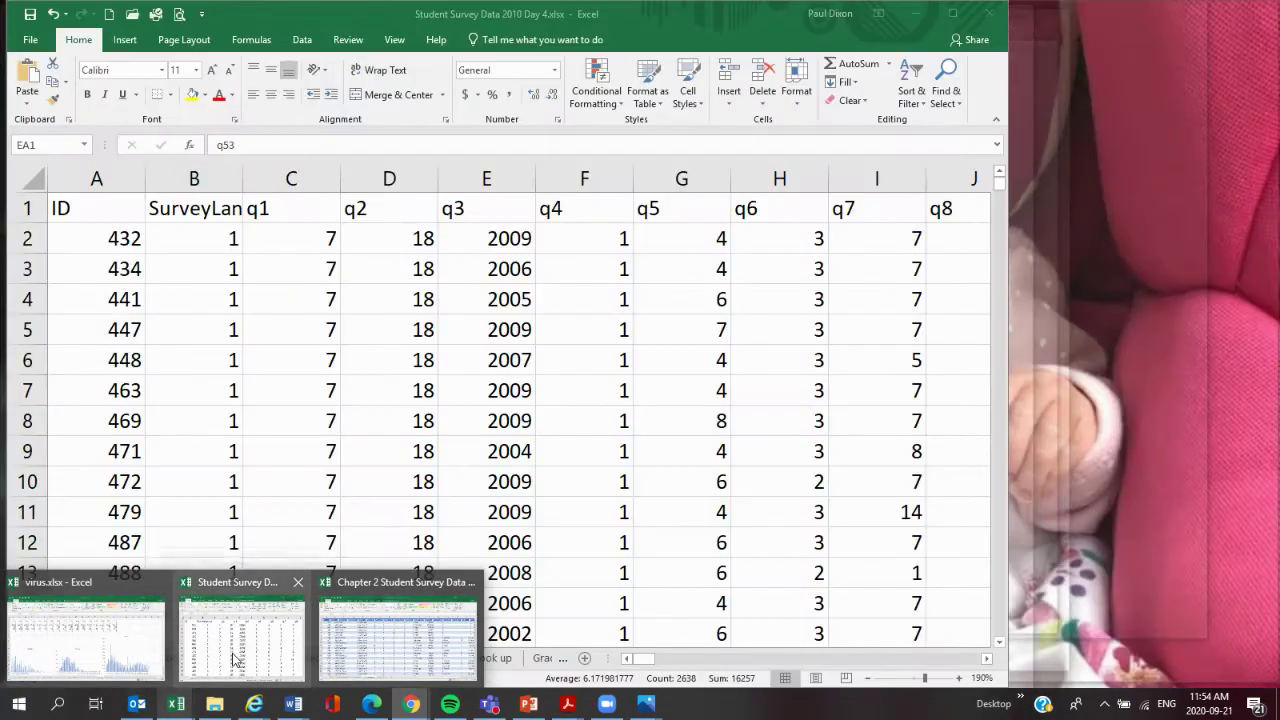
click(234, 658)
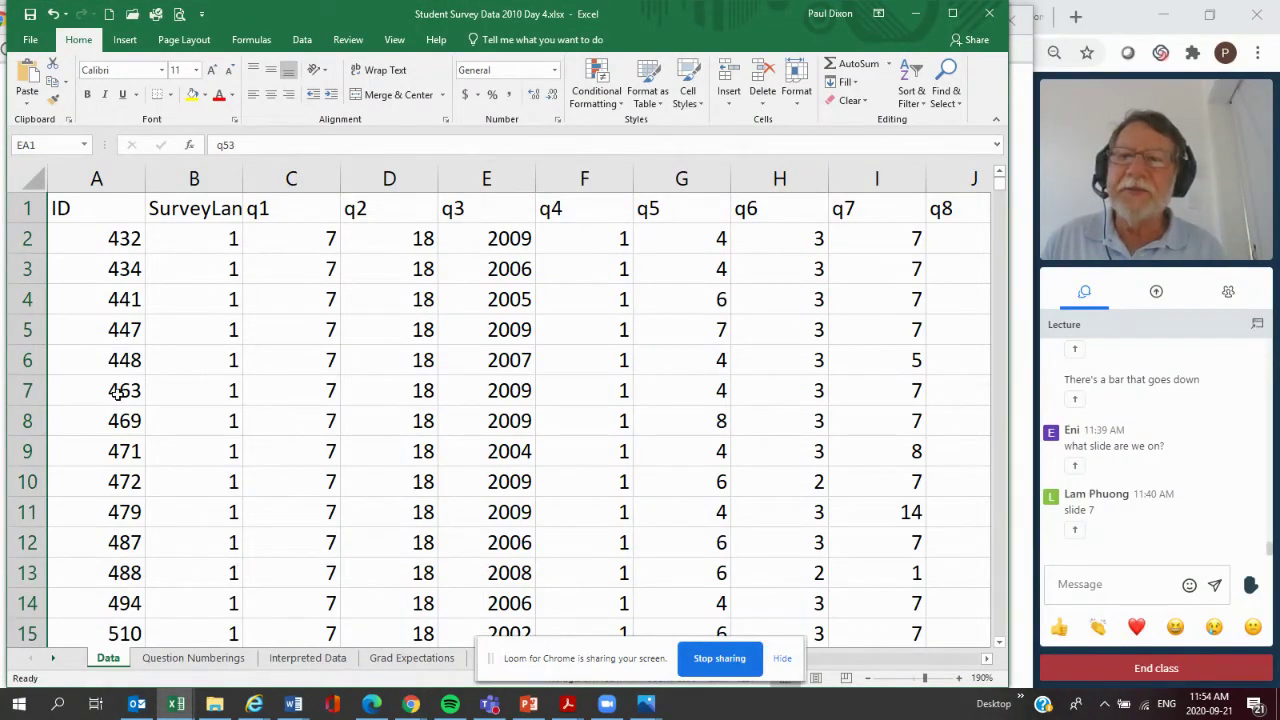
click(94, 178)
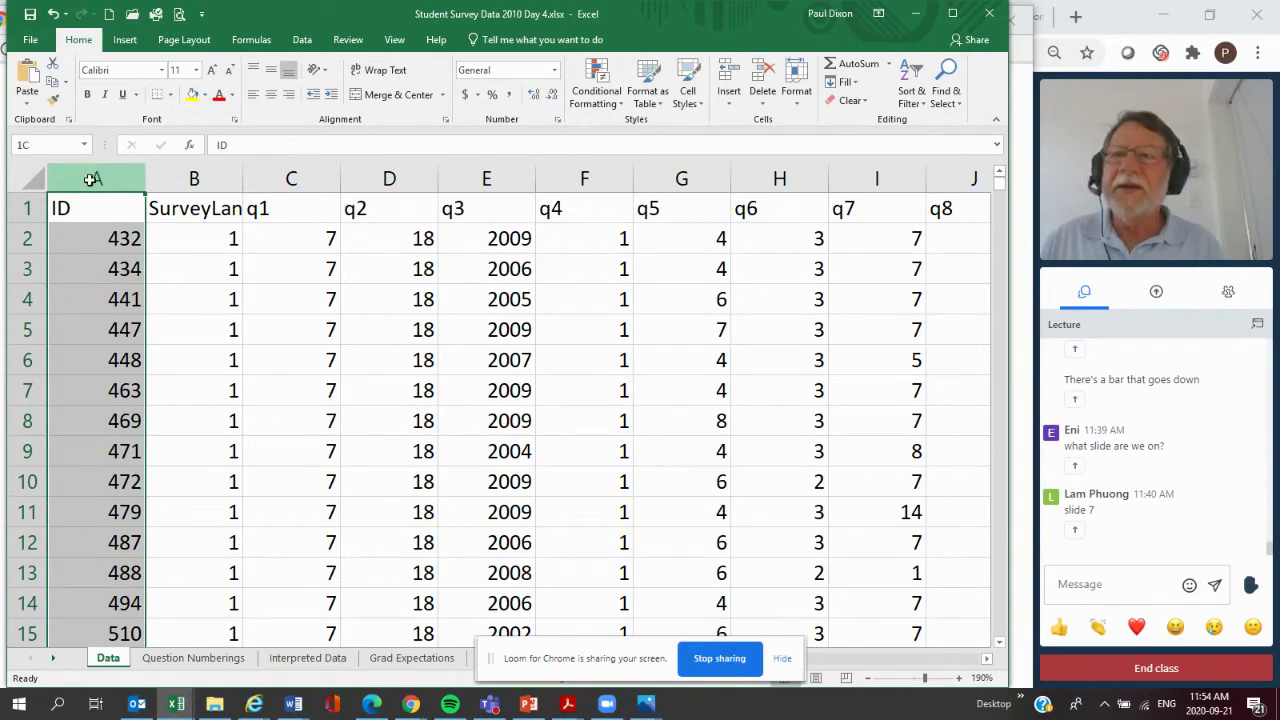
right_click(91, 179)
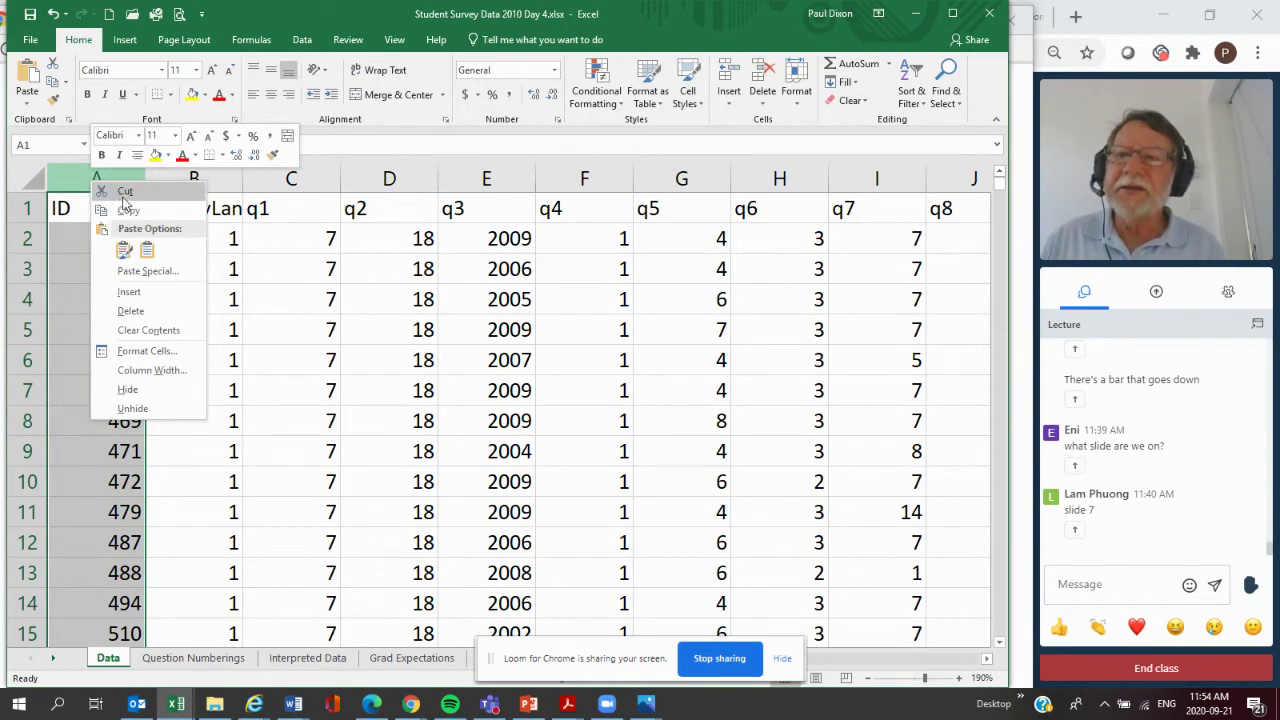
click(124, 194)
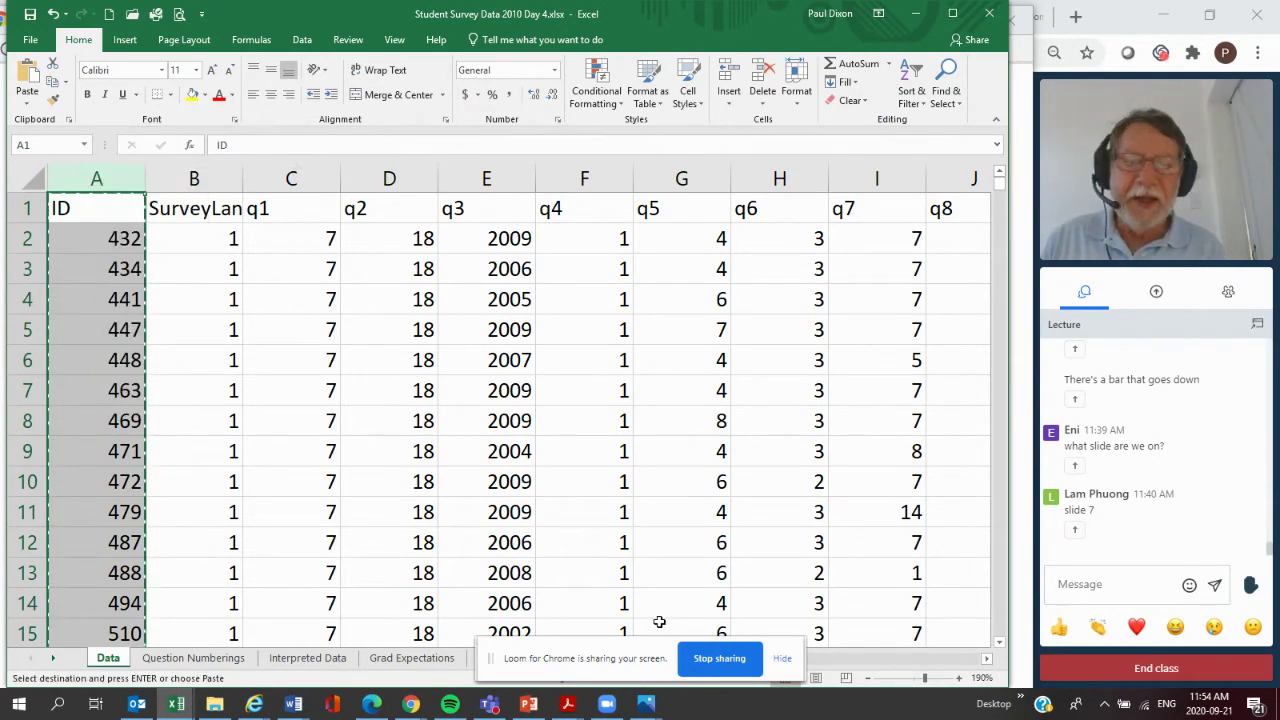
click(787, 668)
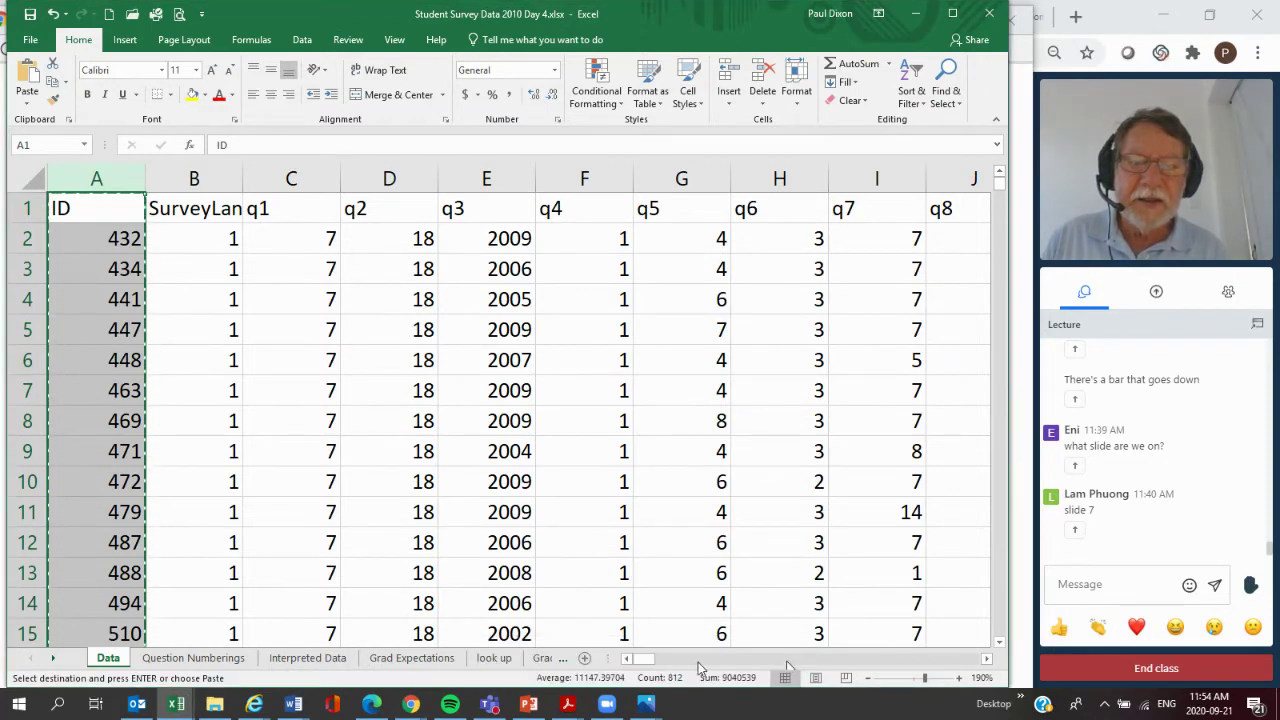
click(585, 660)
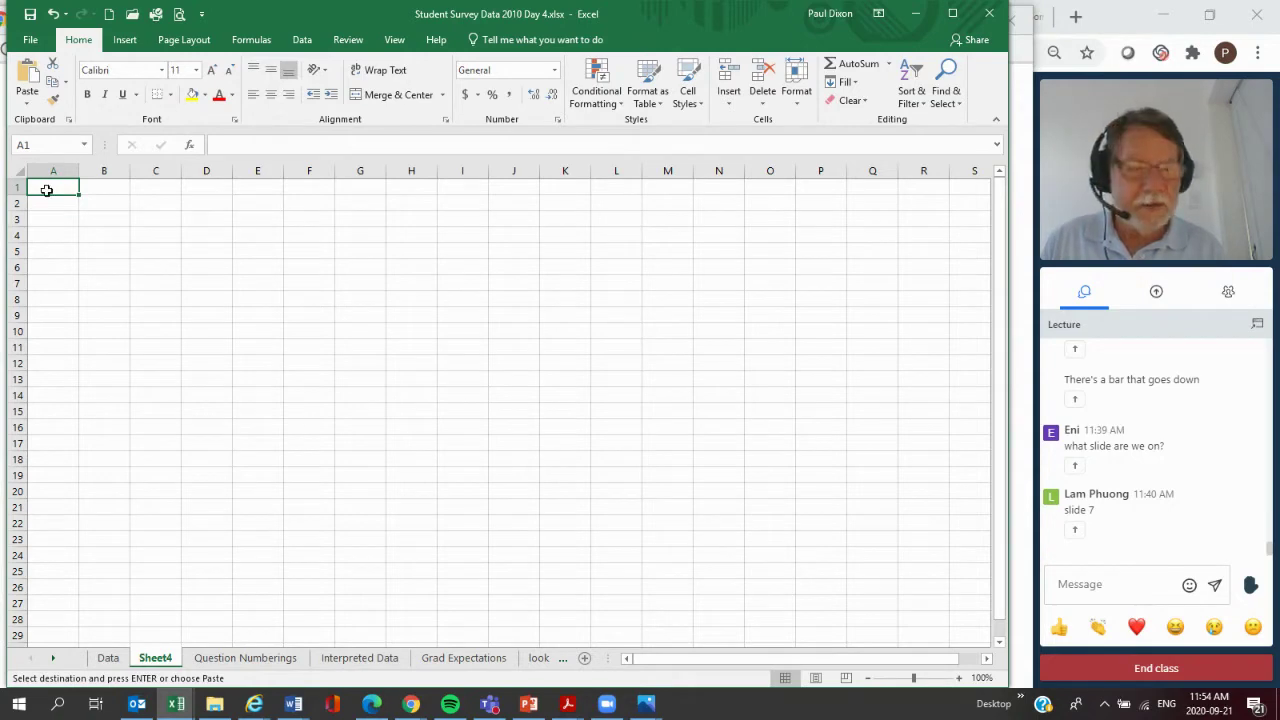
key(Return)
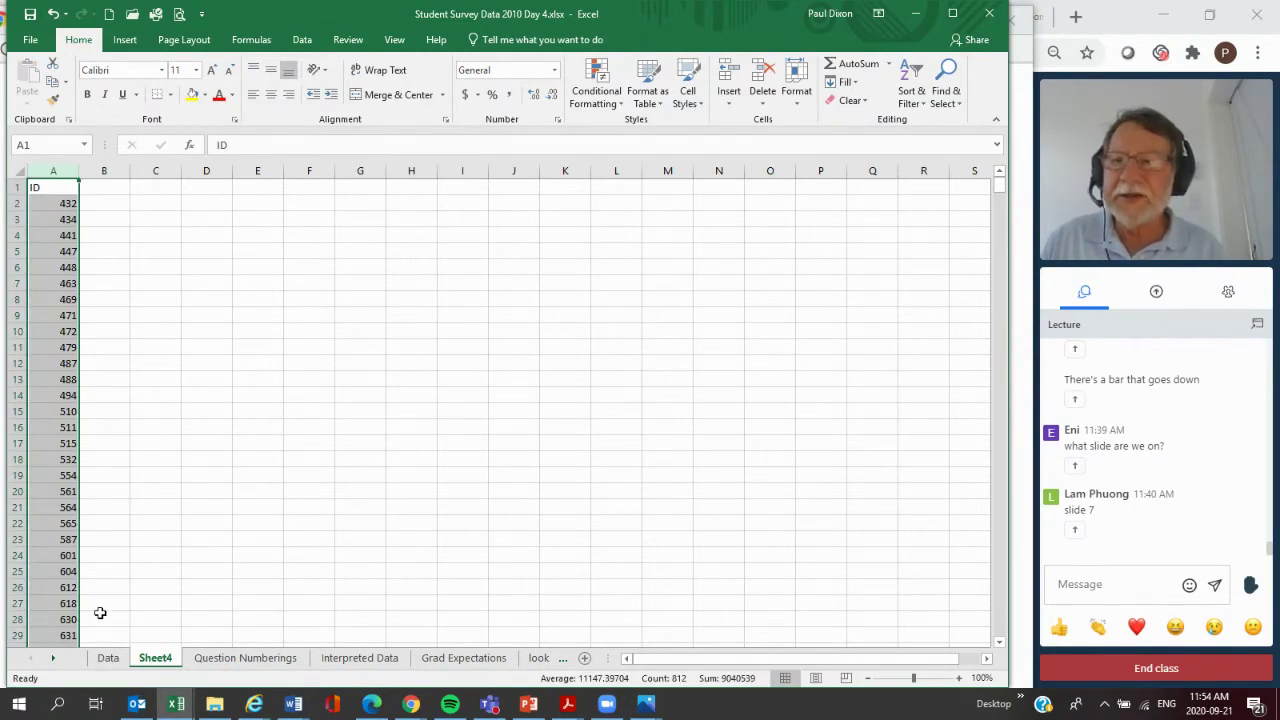
- Copy the Data sheet's columns from q3 through q15, columns E to T, to the clipboard
click(108, 658)
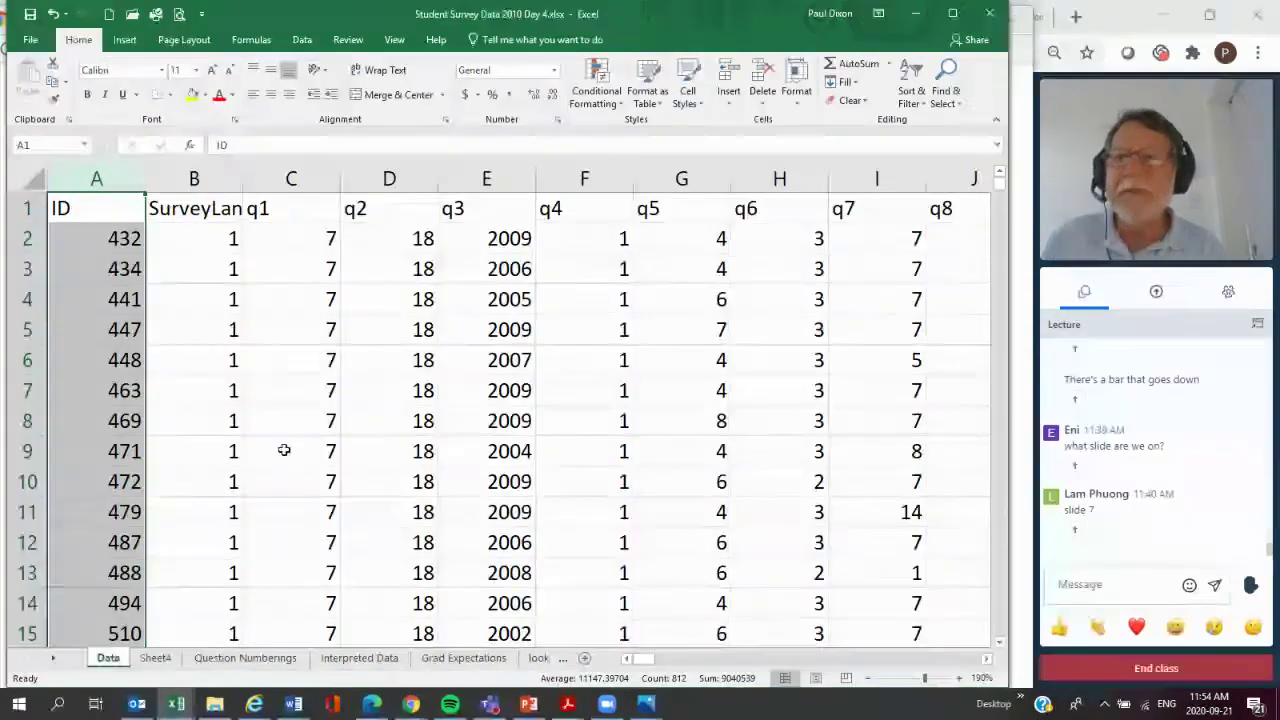
click(505, 183)
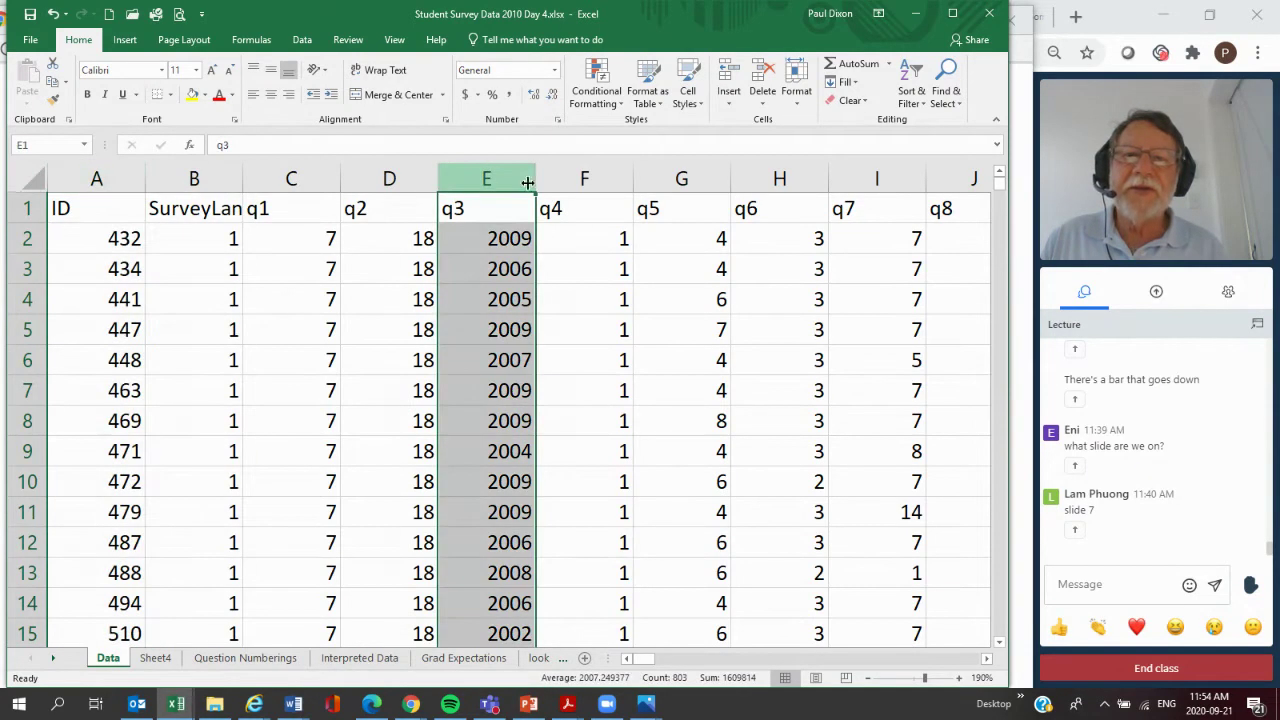
key(shift+Right)
key(shift+Right)
key(shift+Right)
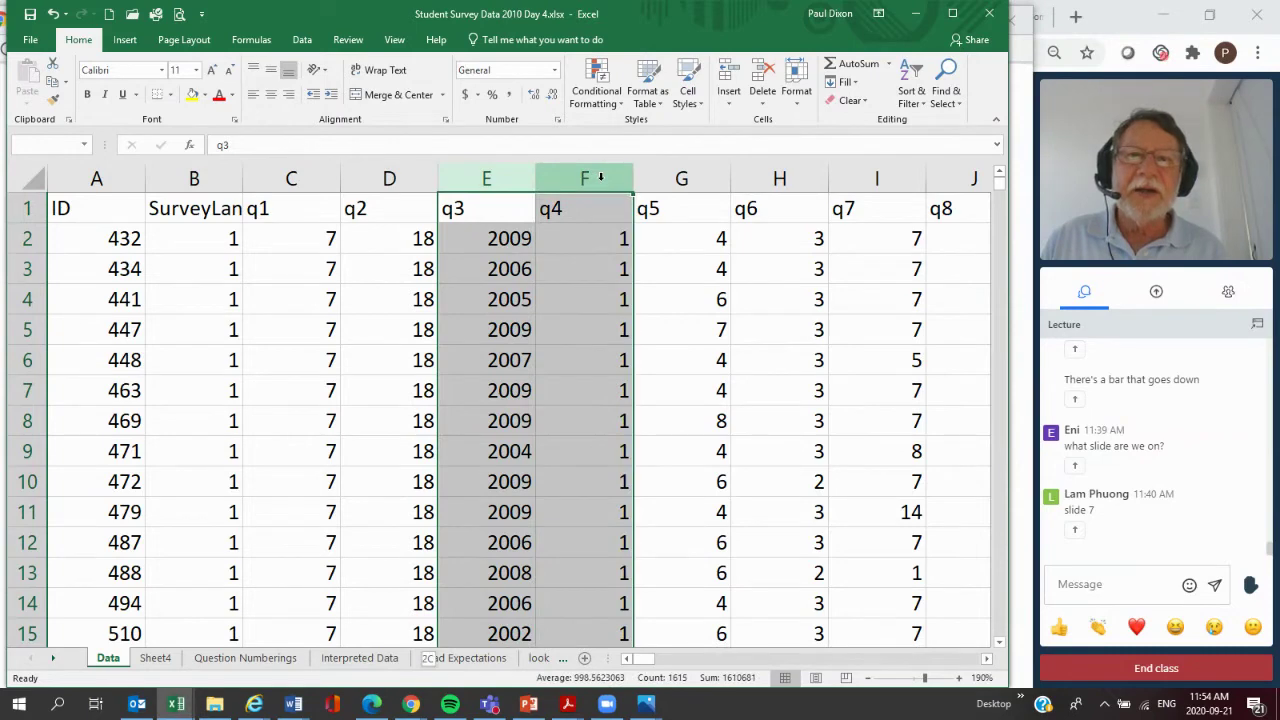
key(shift+Right)
key(shift+Right)
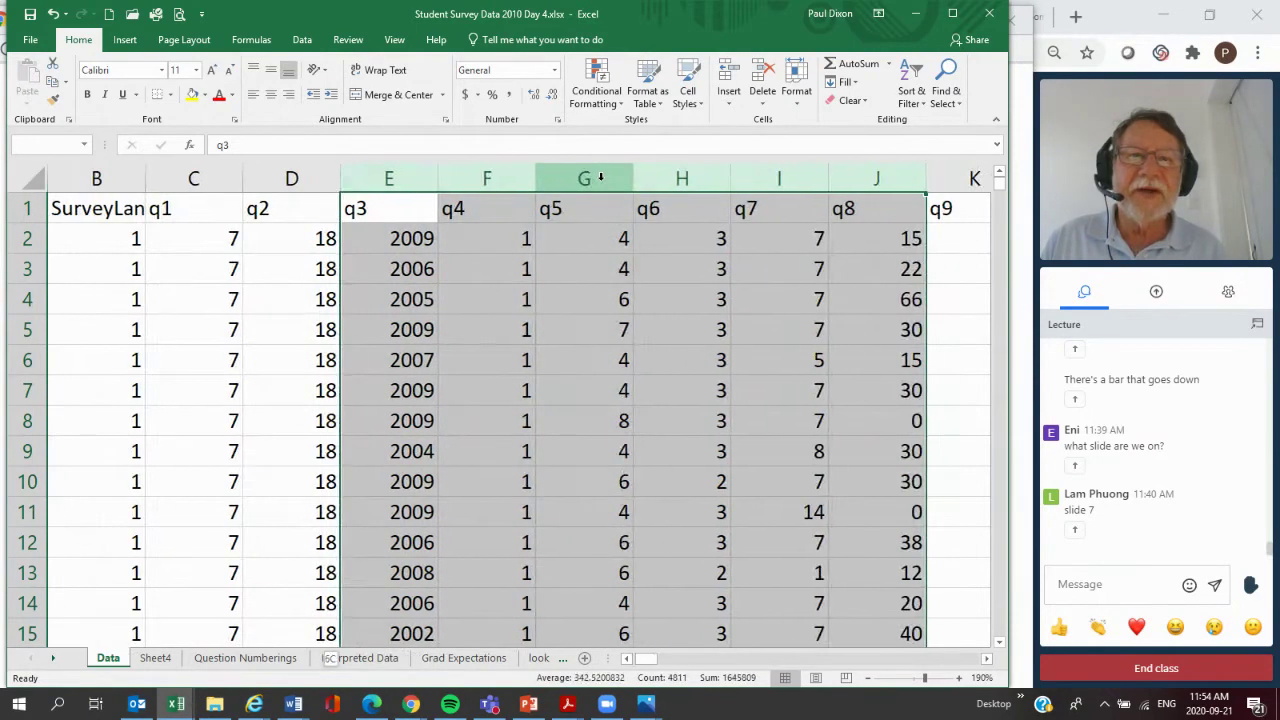
key(shift+Right)
key(shift+Right)
key(shift+Right)
key(shift+Right)
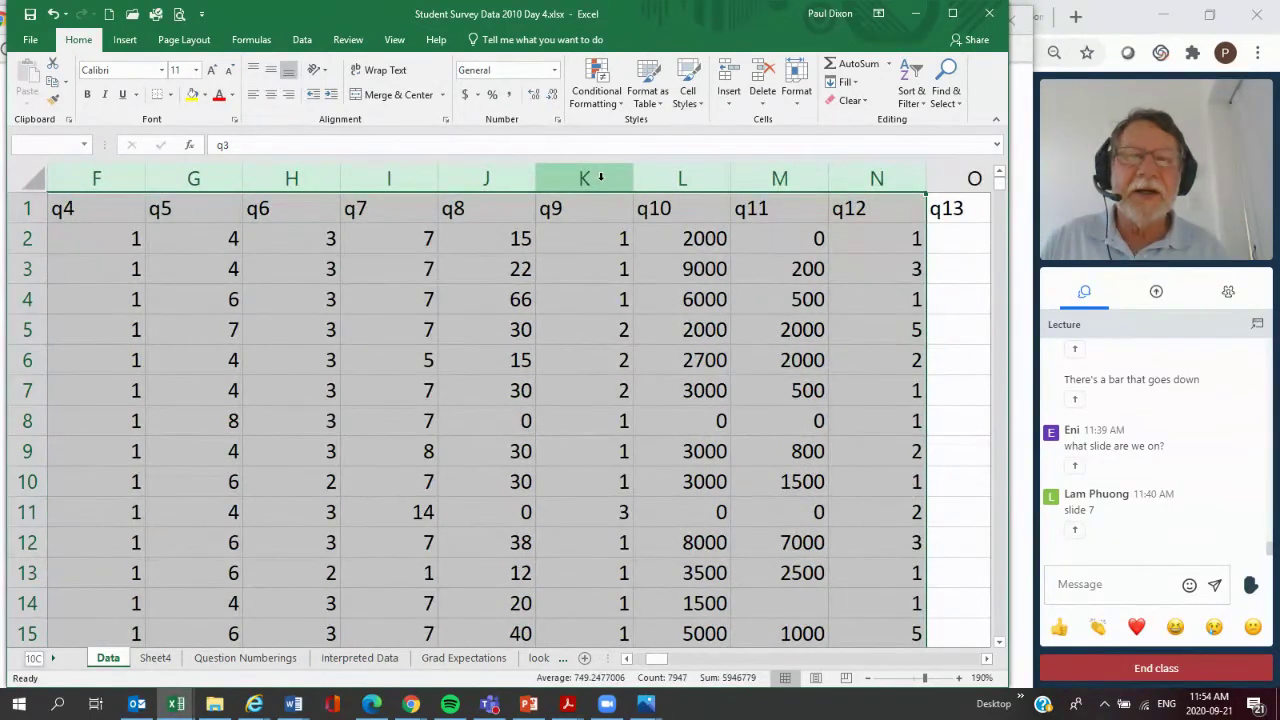
key(shift+Right)
key(shift+Right)
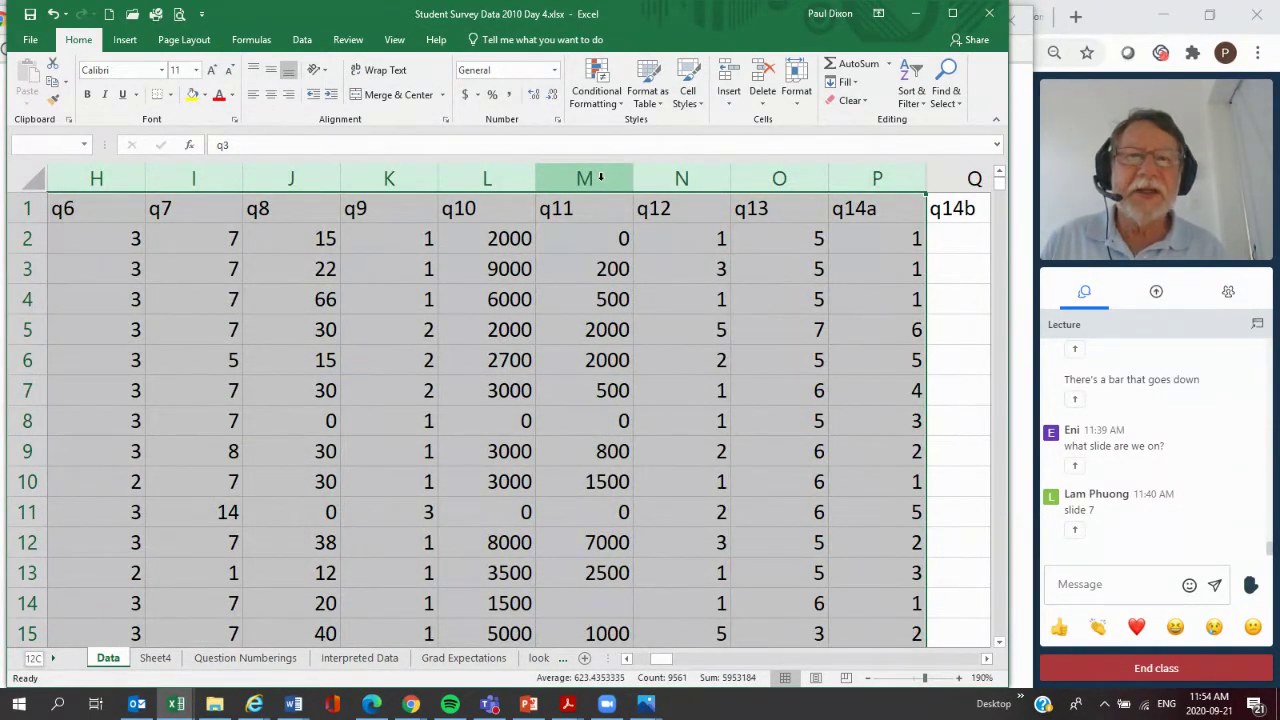
key(shift+Right)
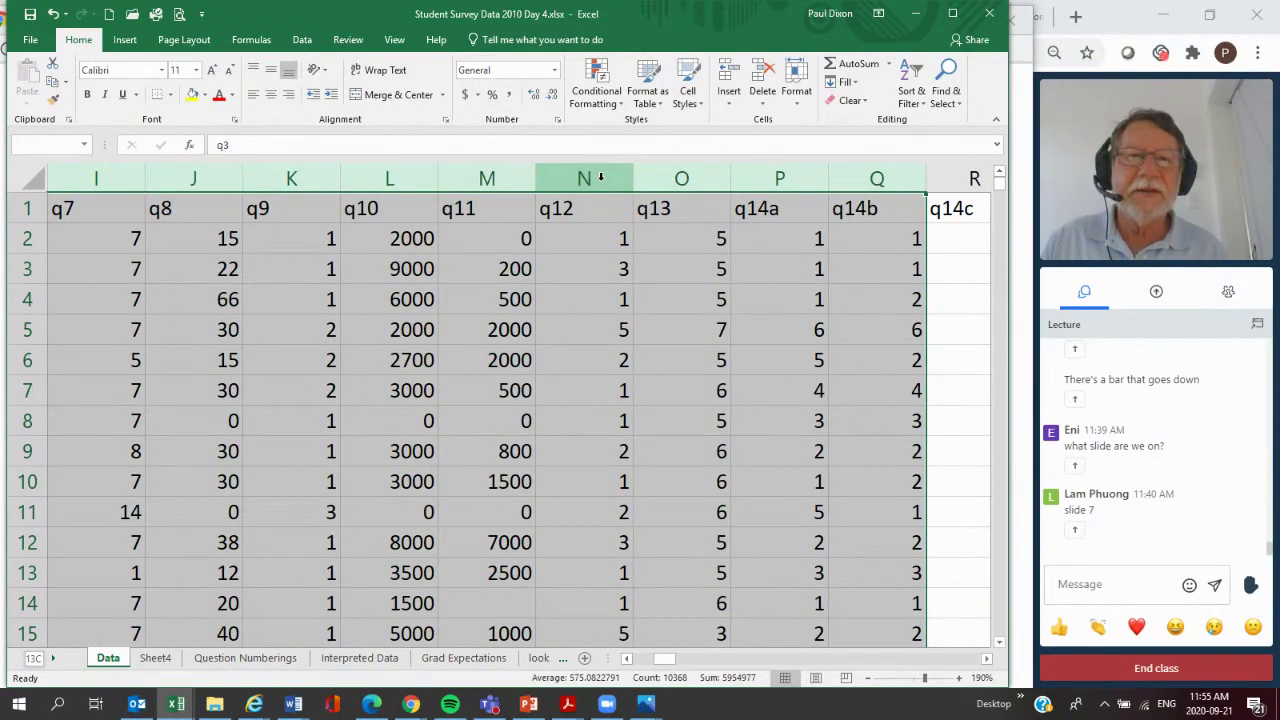
key(shift+Right)
key(shift+Right)
key(shift+Right)
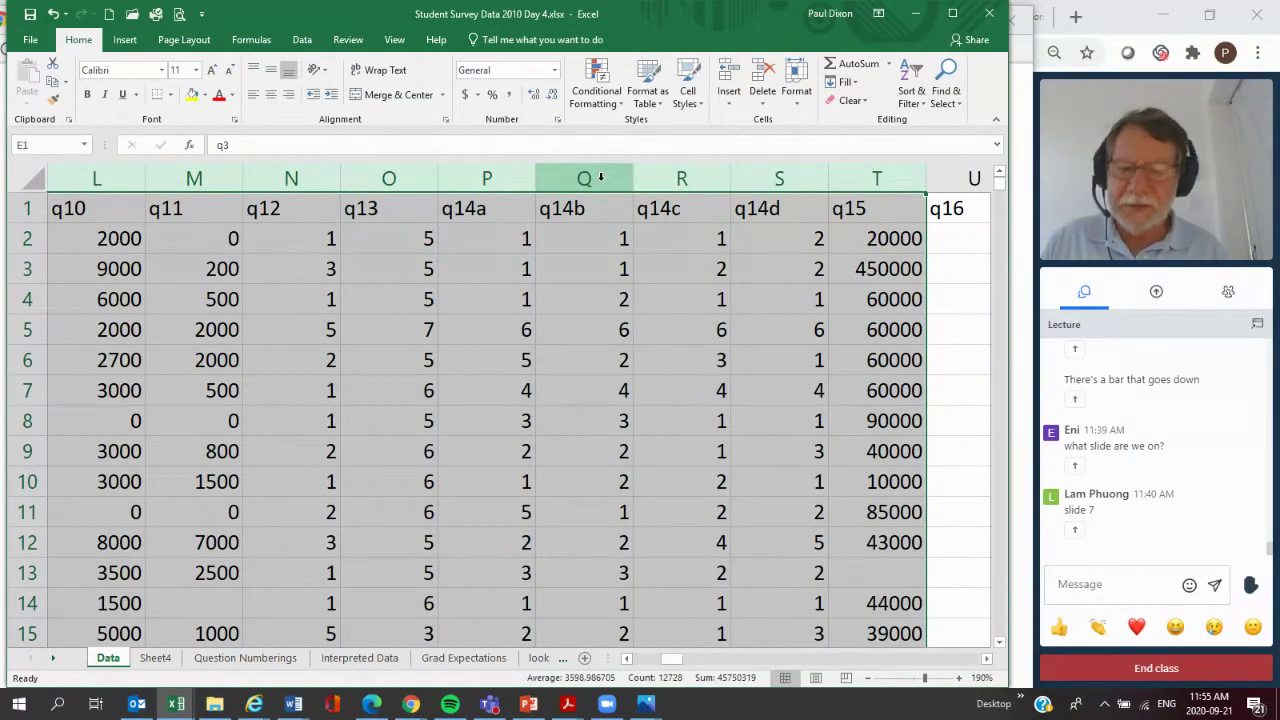
key(ctrl+c)
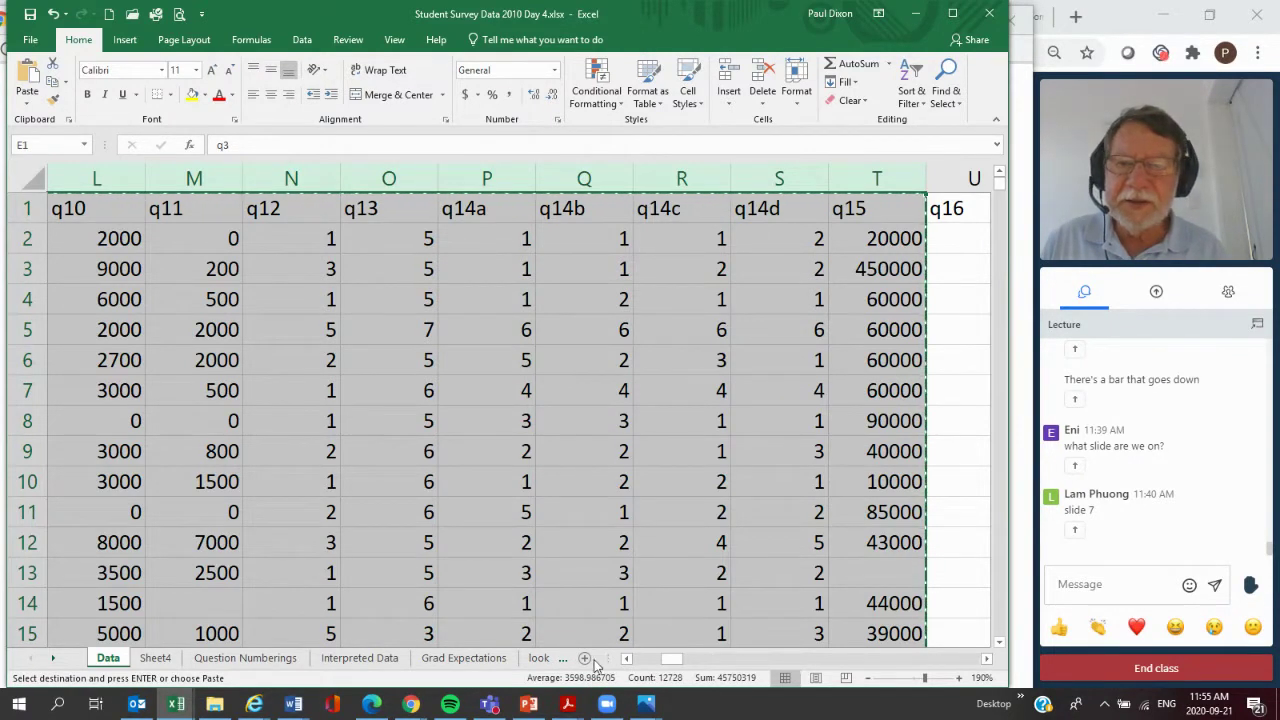
- Paste the copied question columns into Sheet4 starting at cell B1, beside the ID column
click(540, 659)
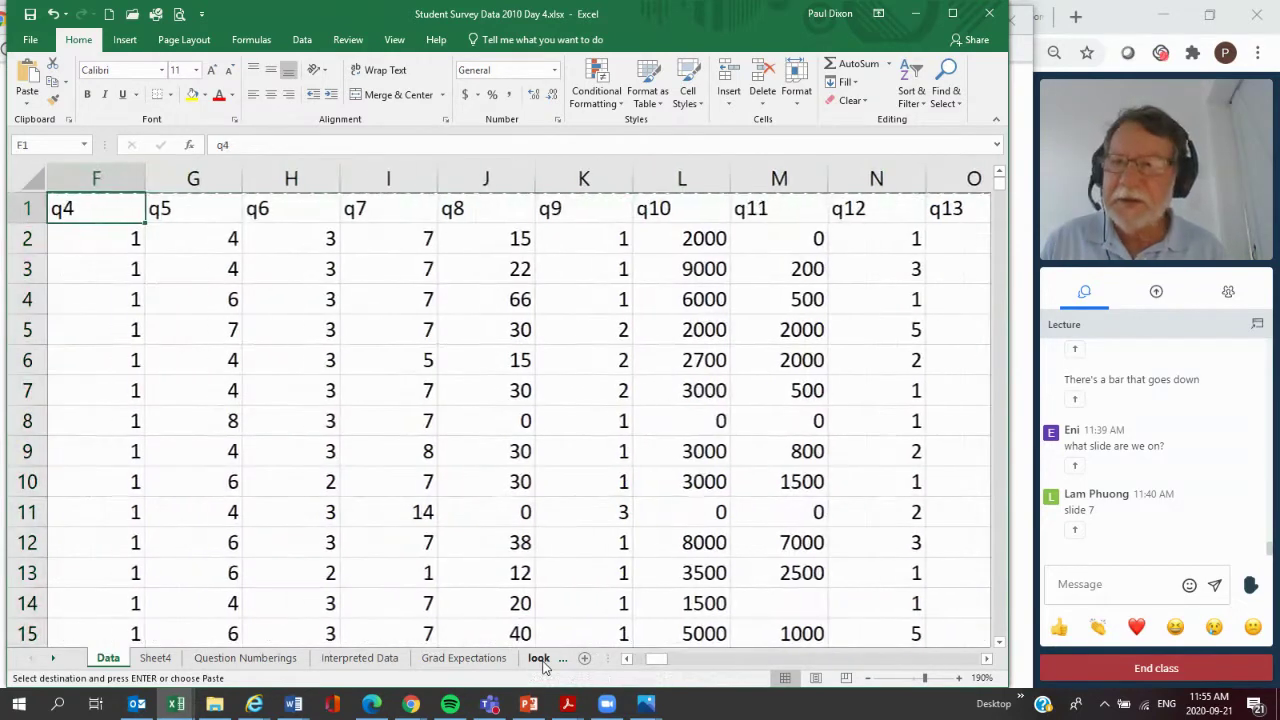
click(55, 659)
click(55, 659)
click(55, 659)
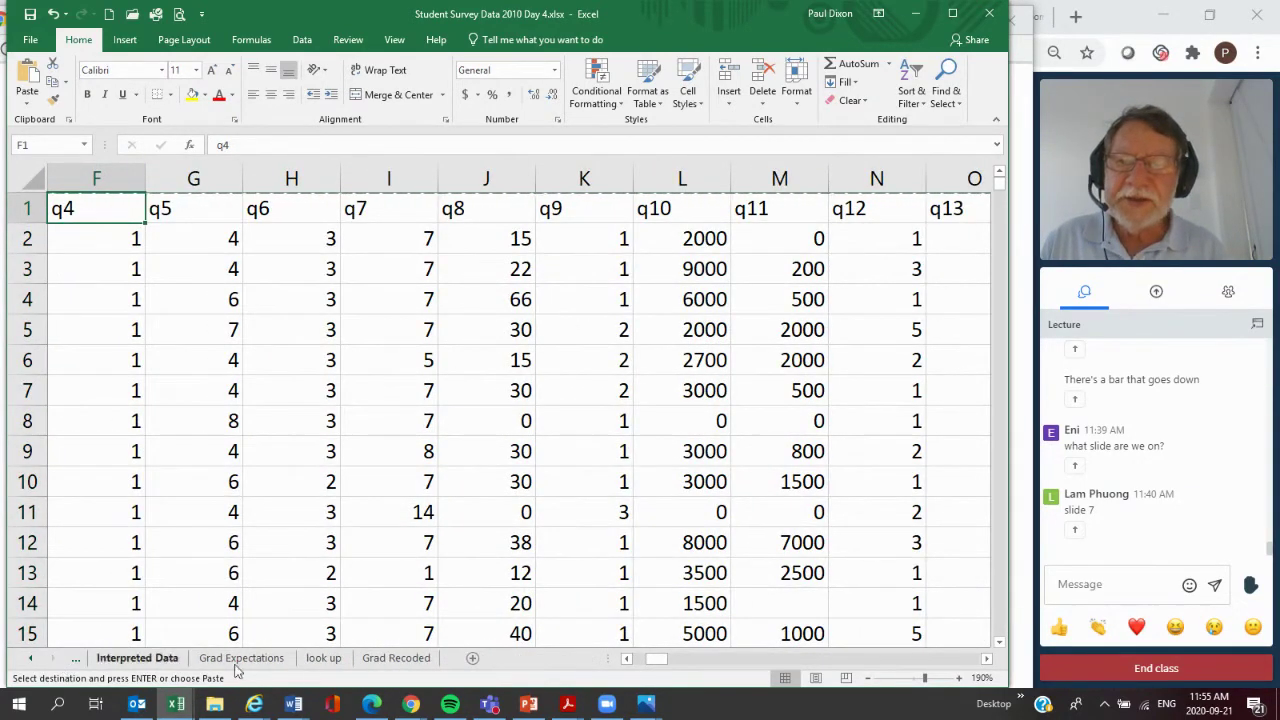
click(395, 662)
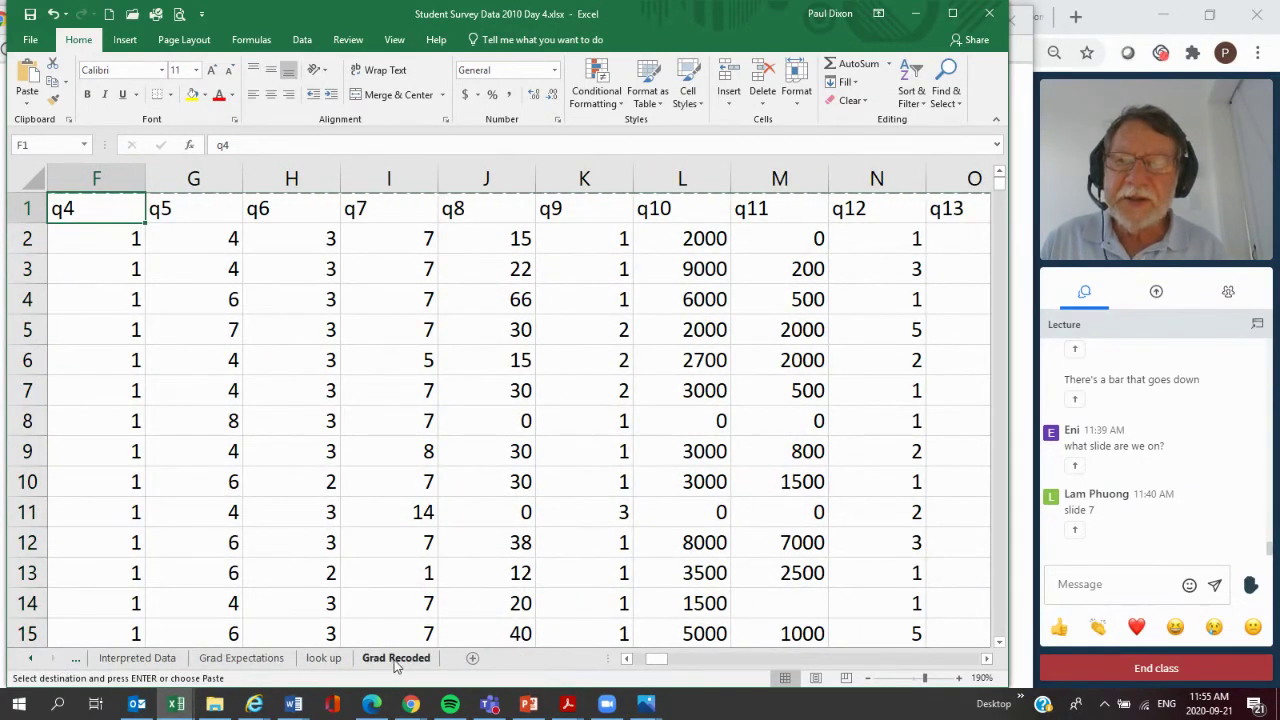
click(32, 662)
click(32, 662)
click(32, 662)
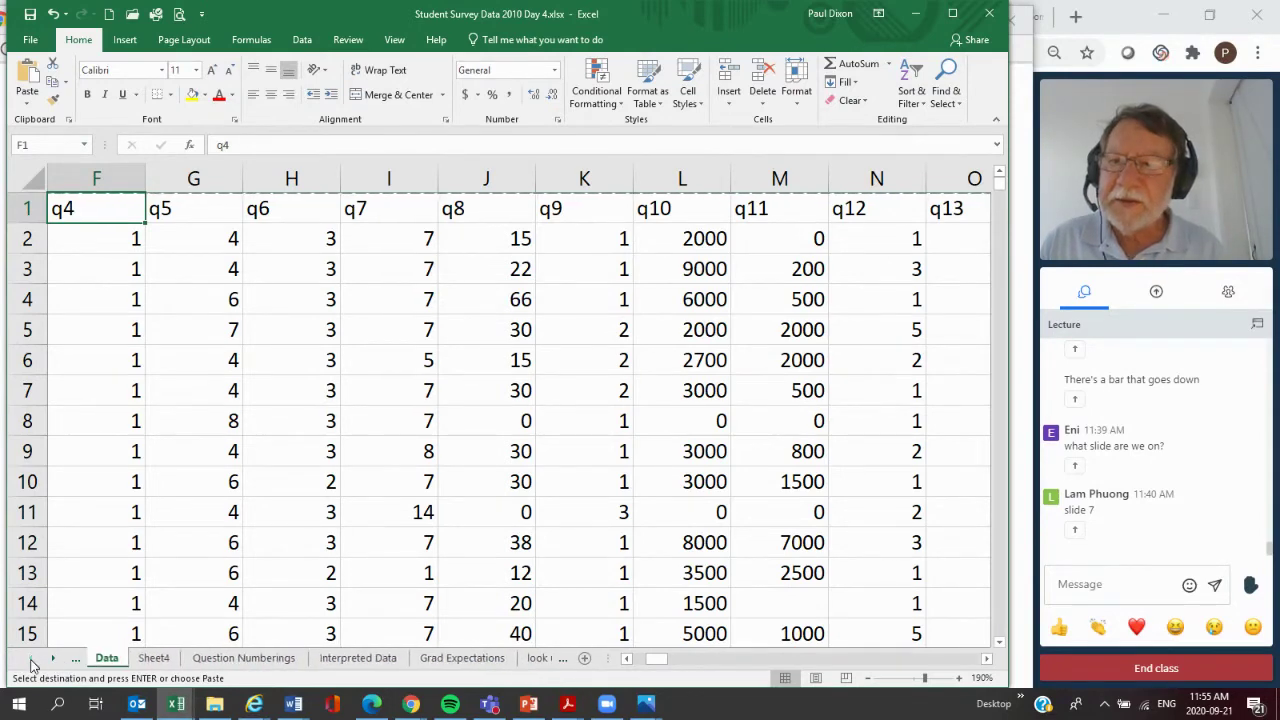
click(155, 658)
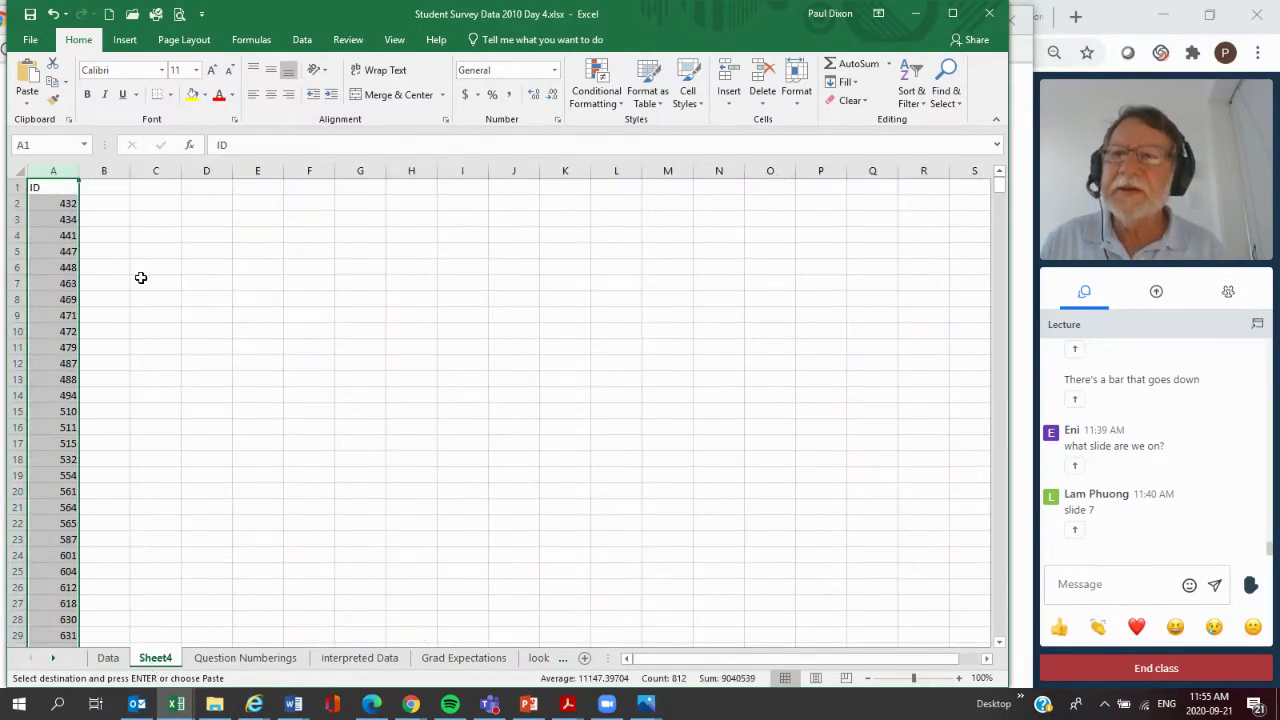
click(109, 189)
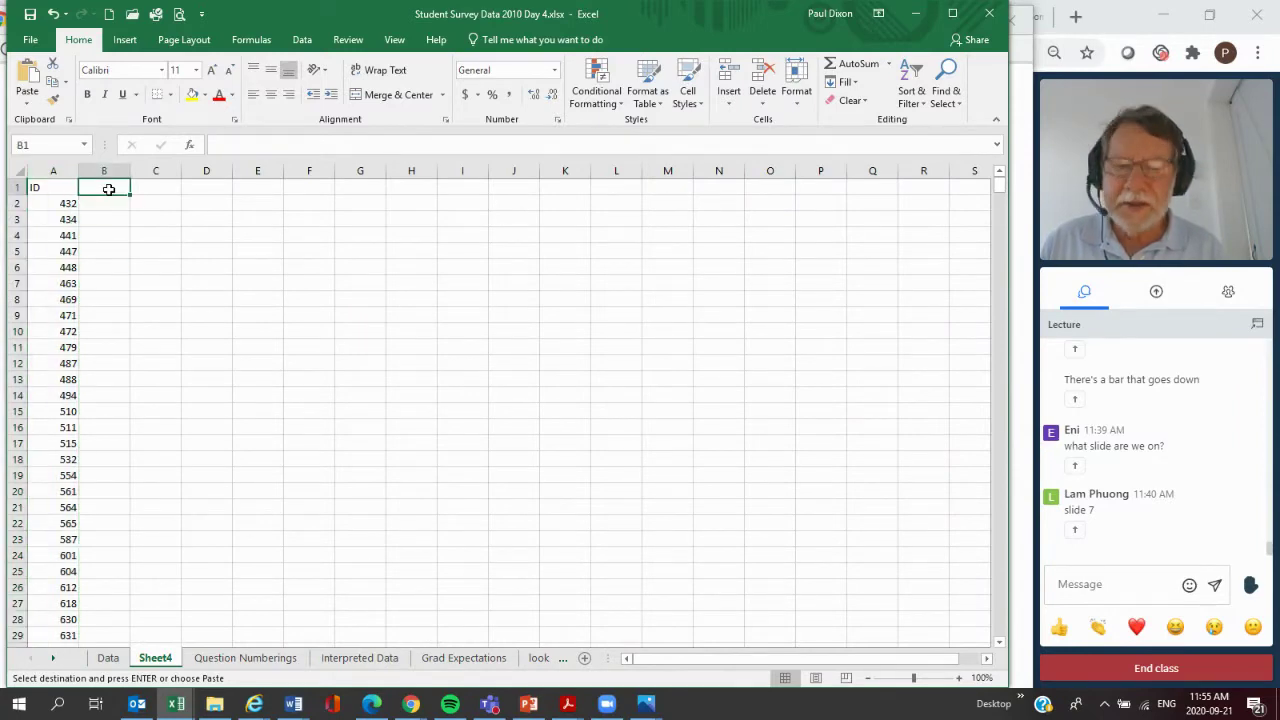
key(Return)
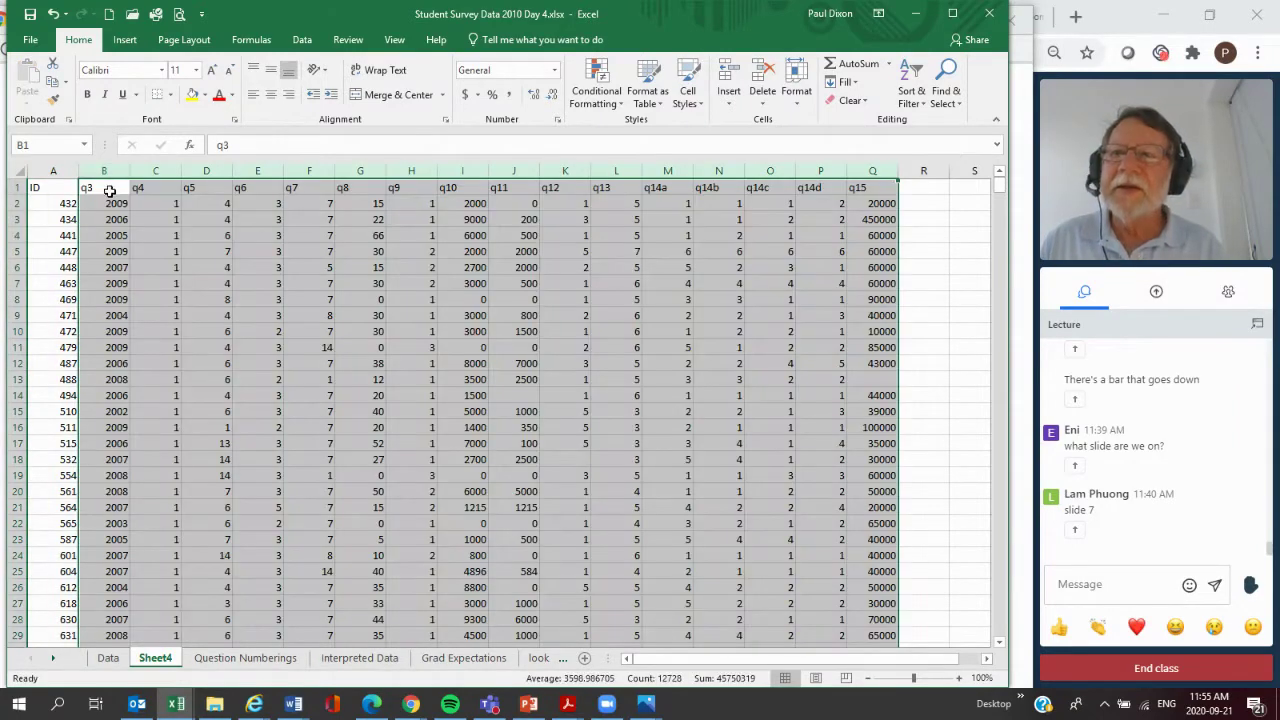
- Delete the unneeded q4 column from Sheet4
click(150, 173)
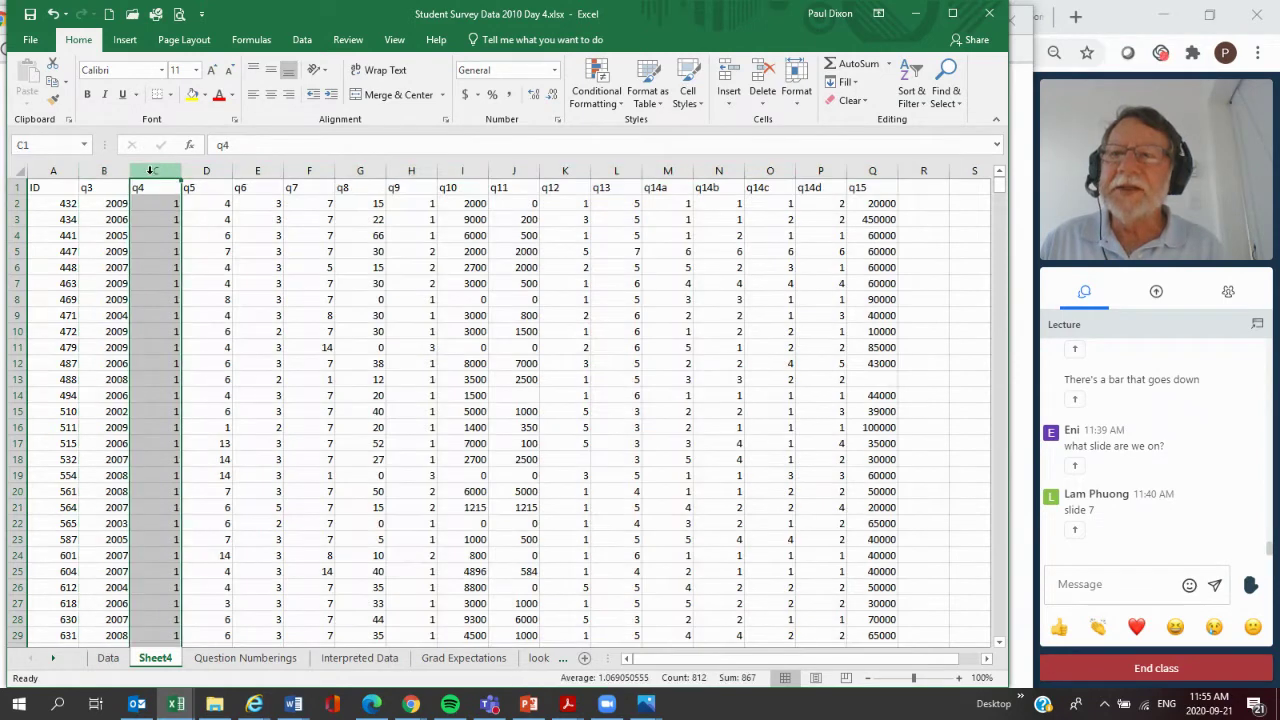
right_click(151, 175)
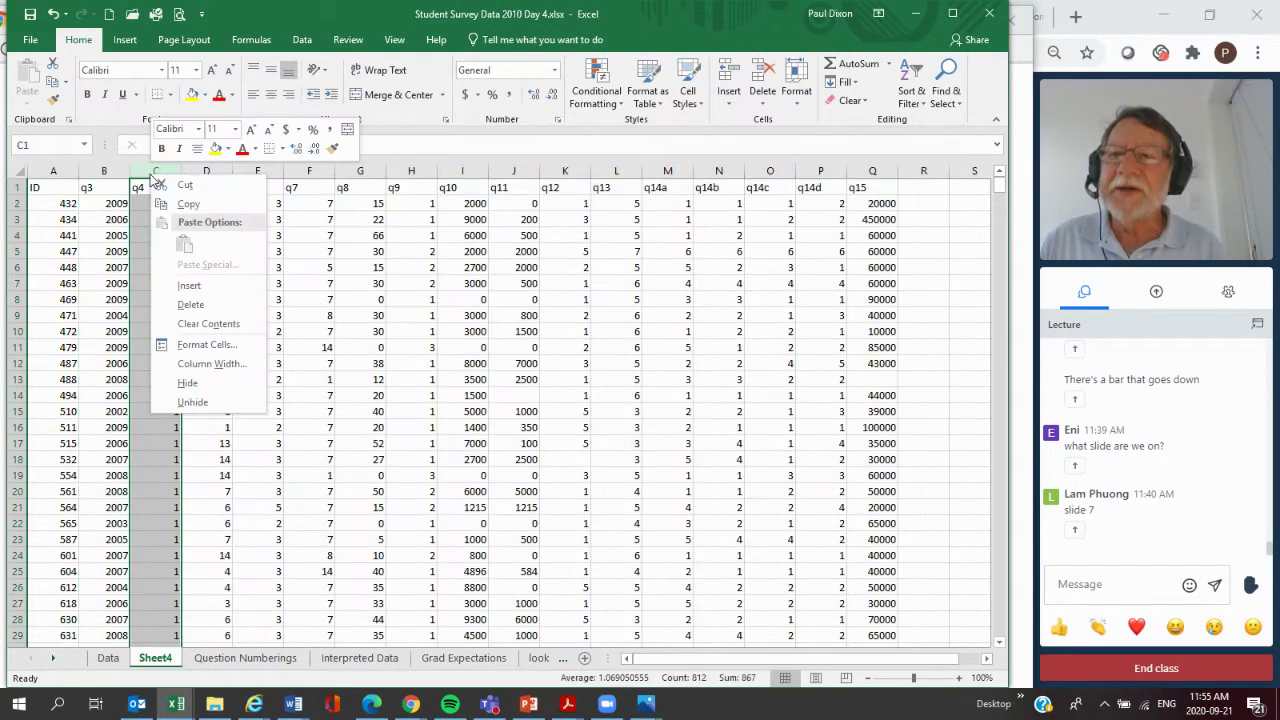
click(192, 307)
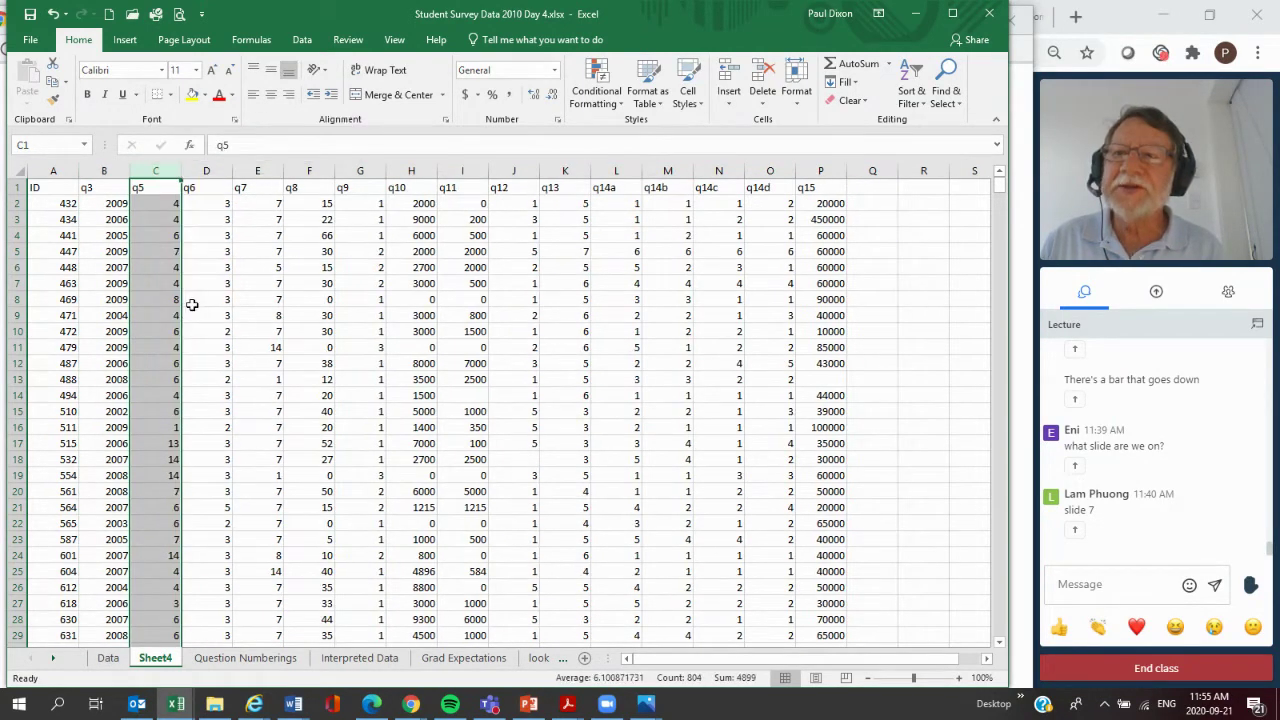
- Check the questions of interest on slide 19 in Chrome, and delete the q6 column from Sheet4 in the Excel survey workbook
click(411, 705)
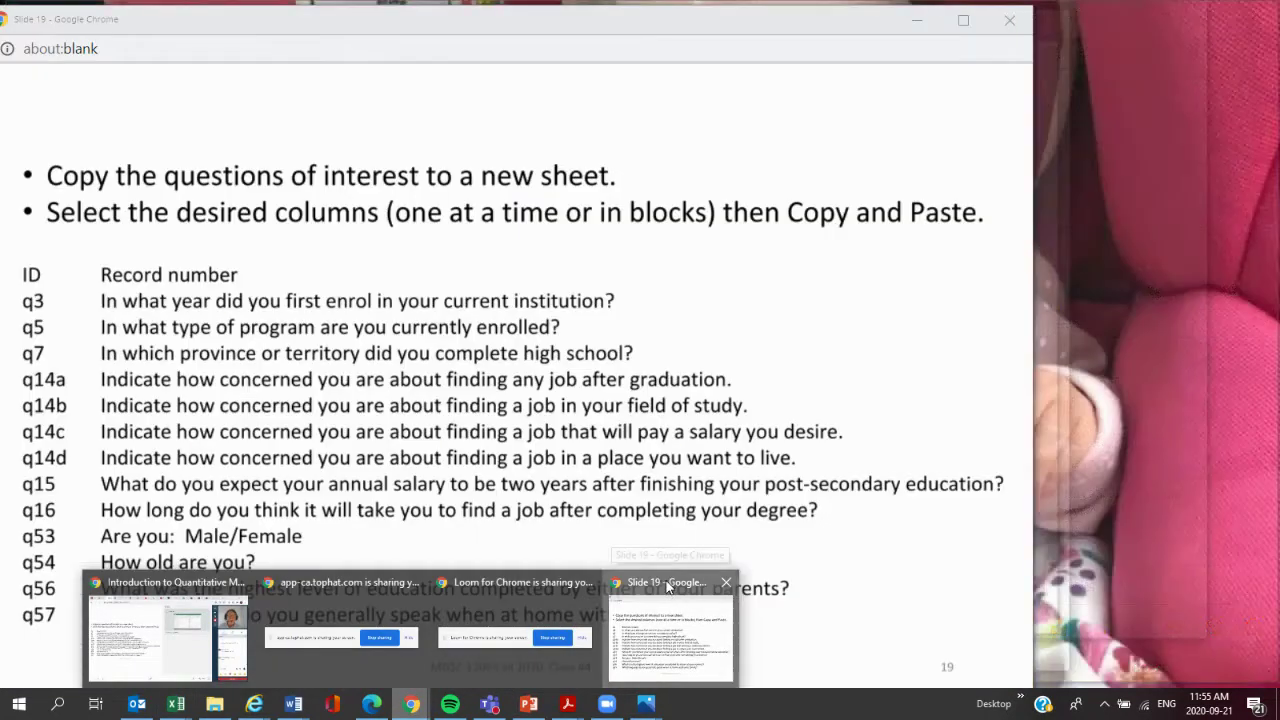
click(668, 587)
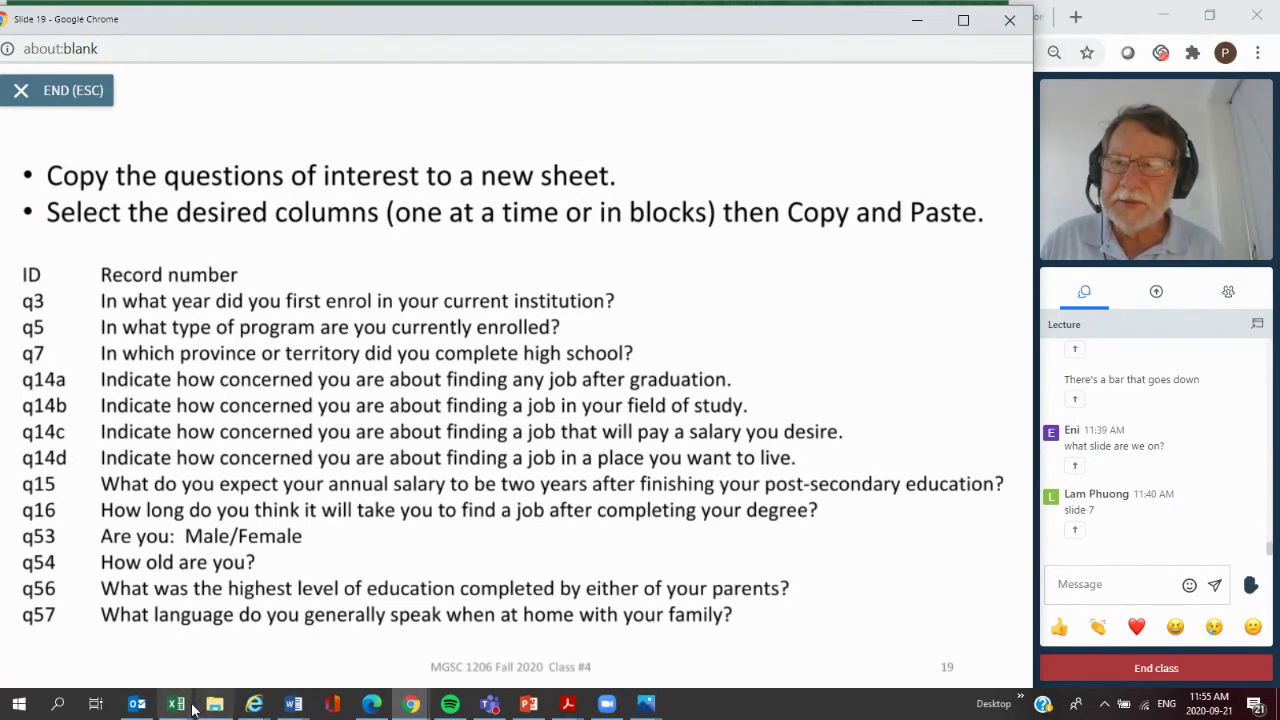
mouse_move(193, 708)
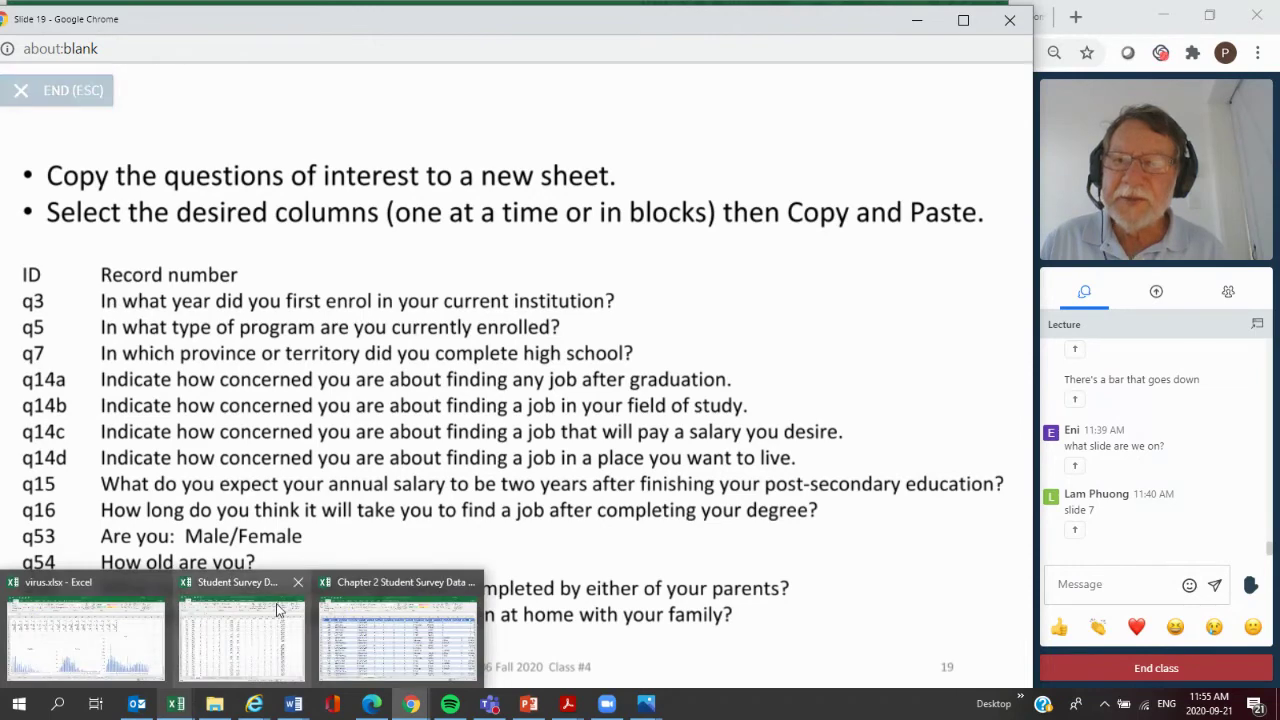
click(254, 582)
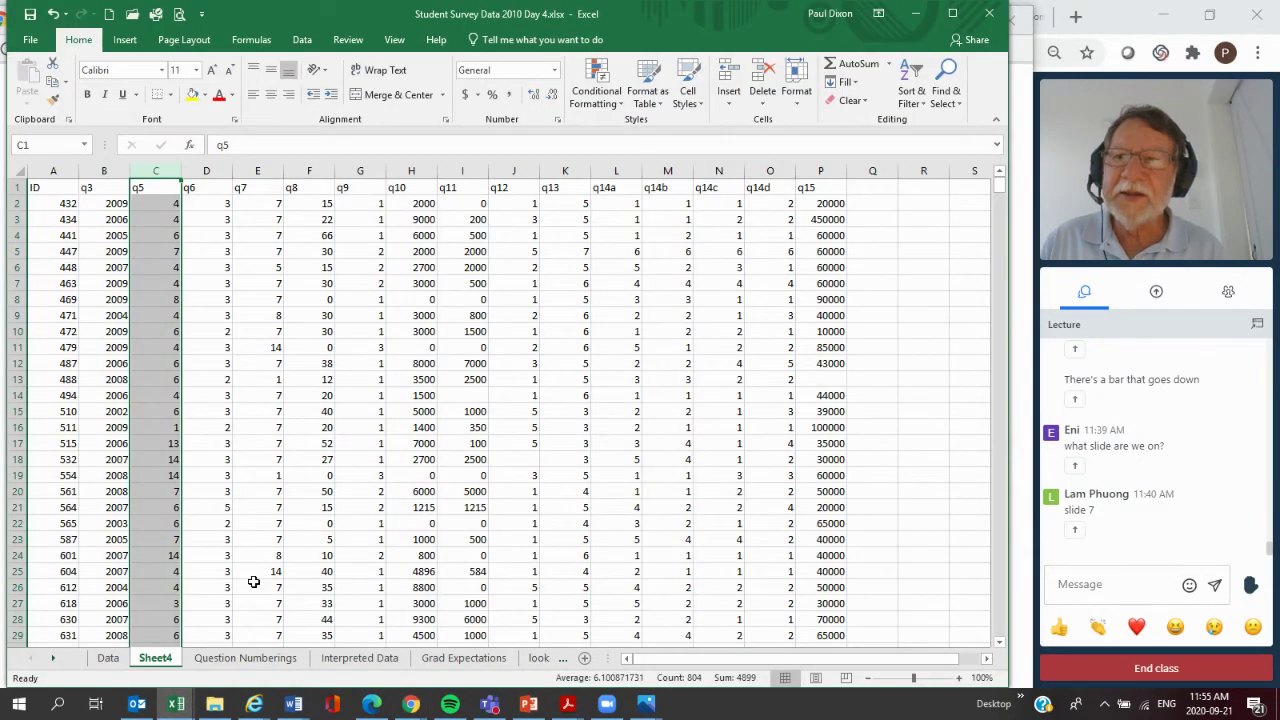
click(205, 173)
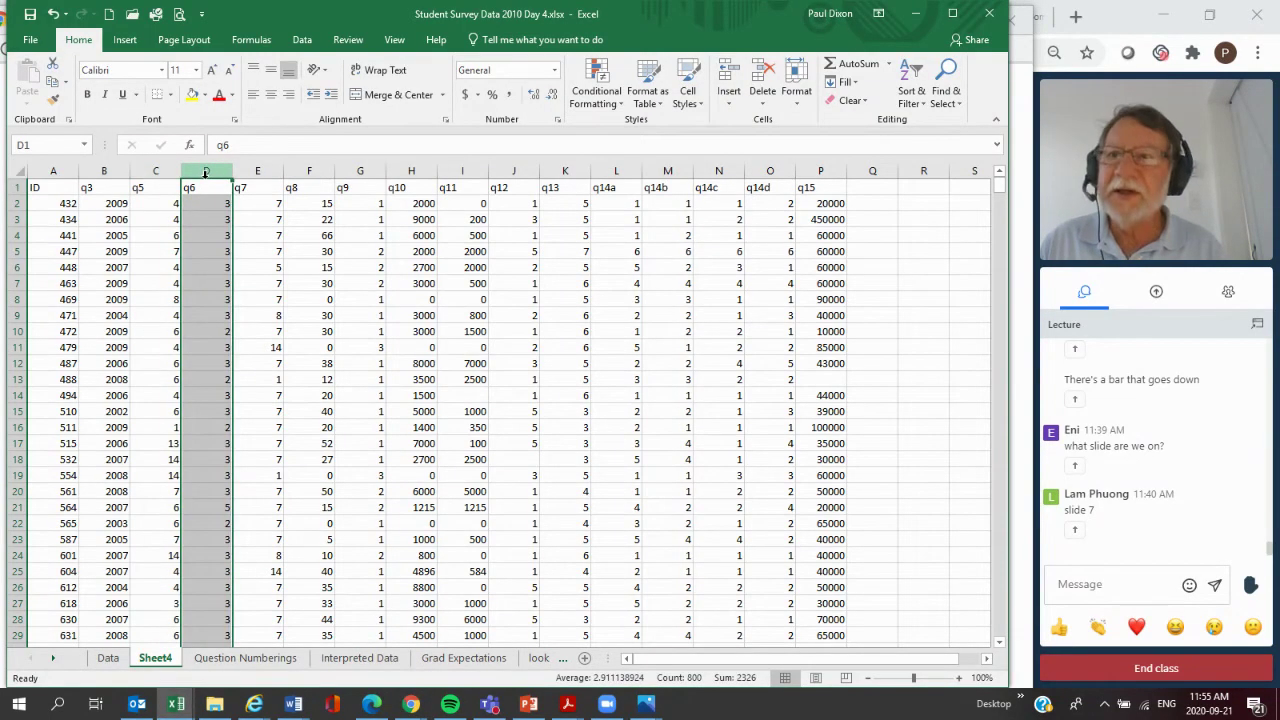
right_click(205, 173)
click(246, 309)
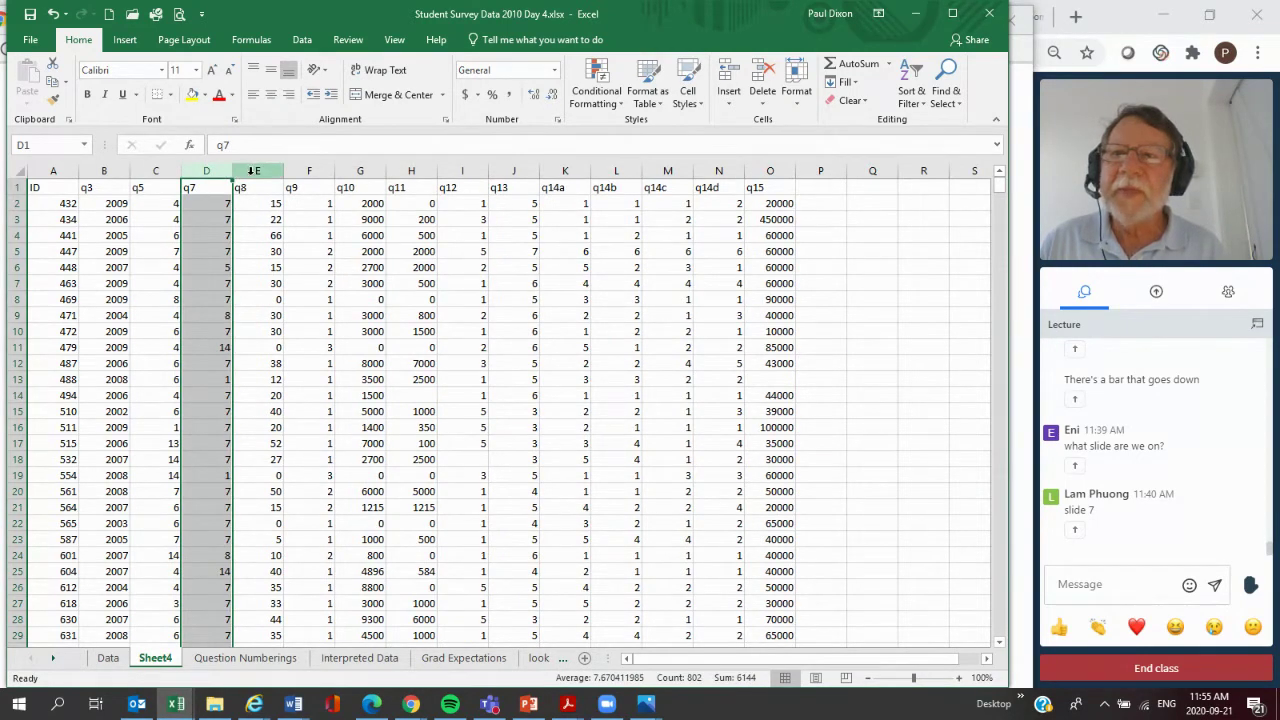
- Delete the q13 column and the block of columns q8 through q12 from Sheet4
drag(250, 172, 509, 170)
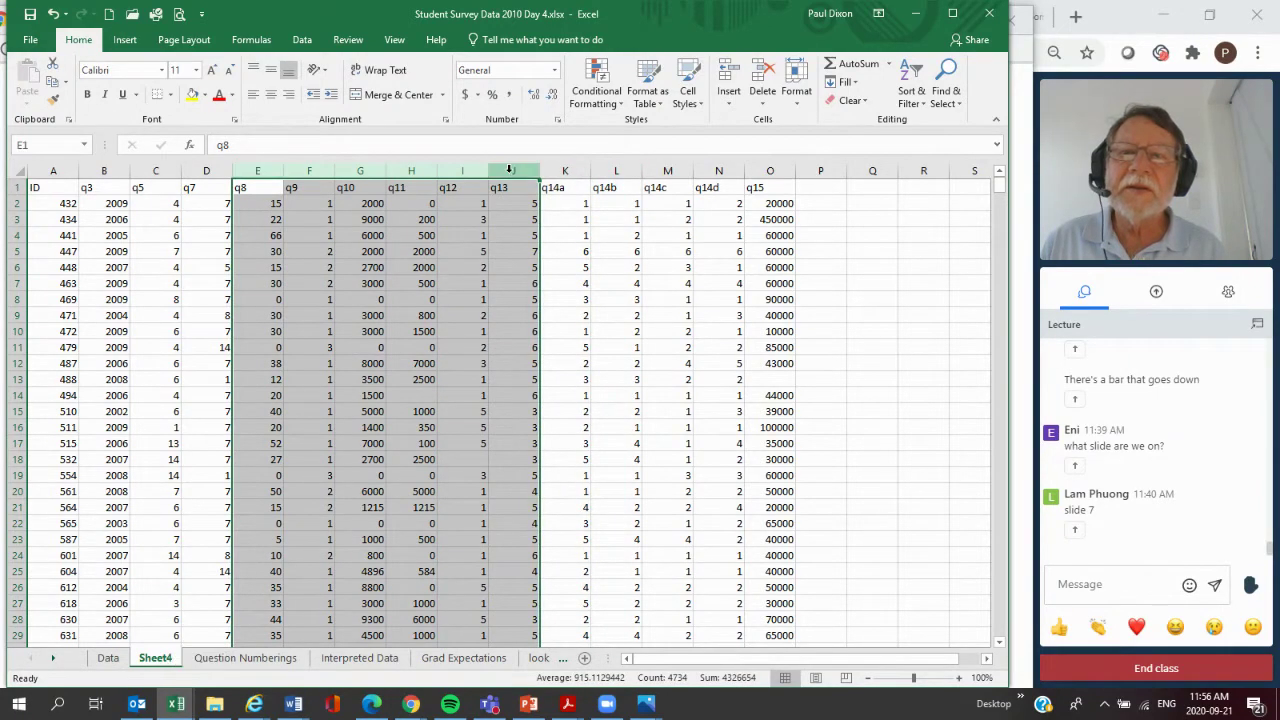
click(509, 170)
right_click(512, 176)
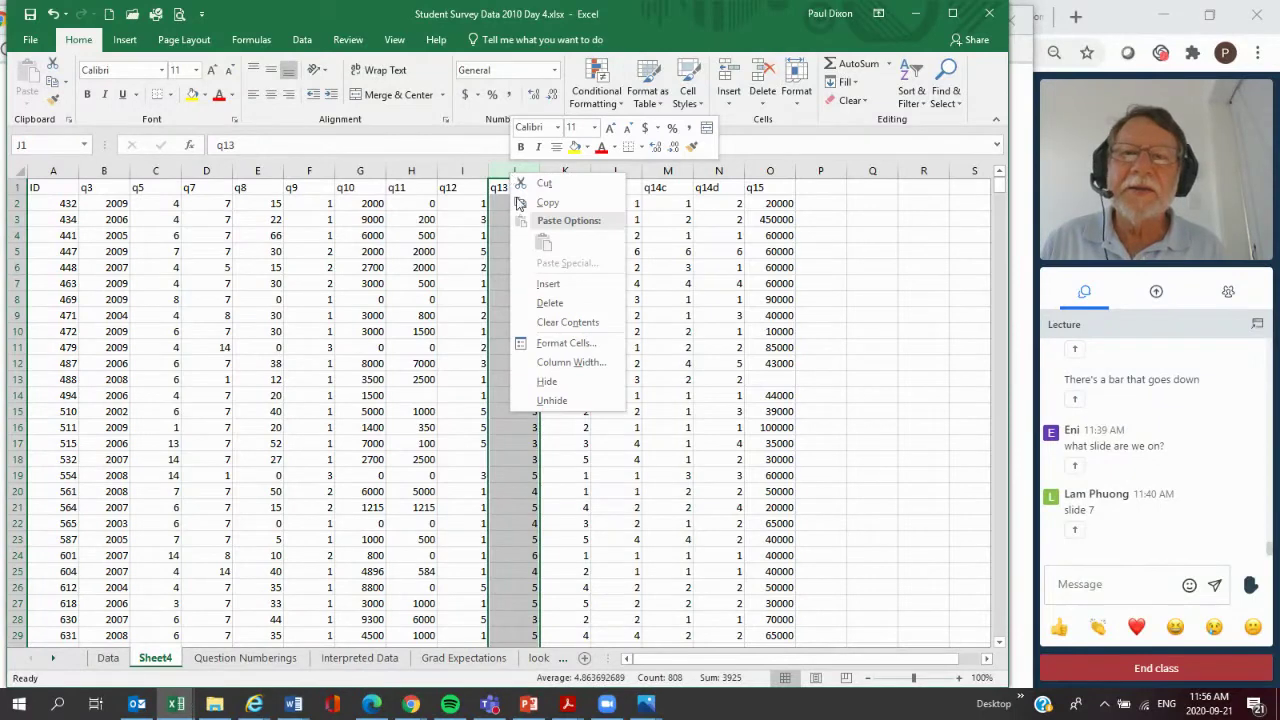
click(550, 303)
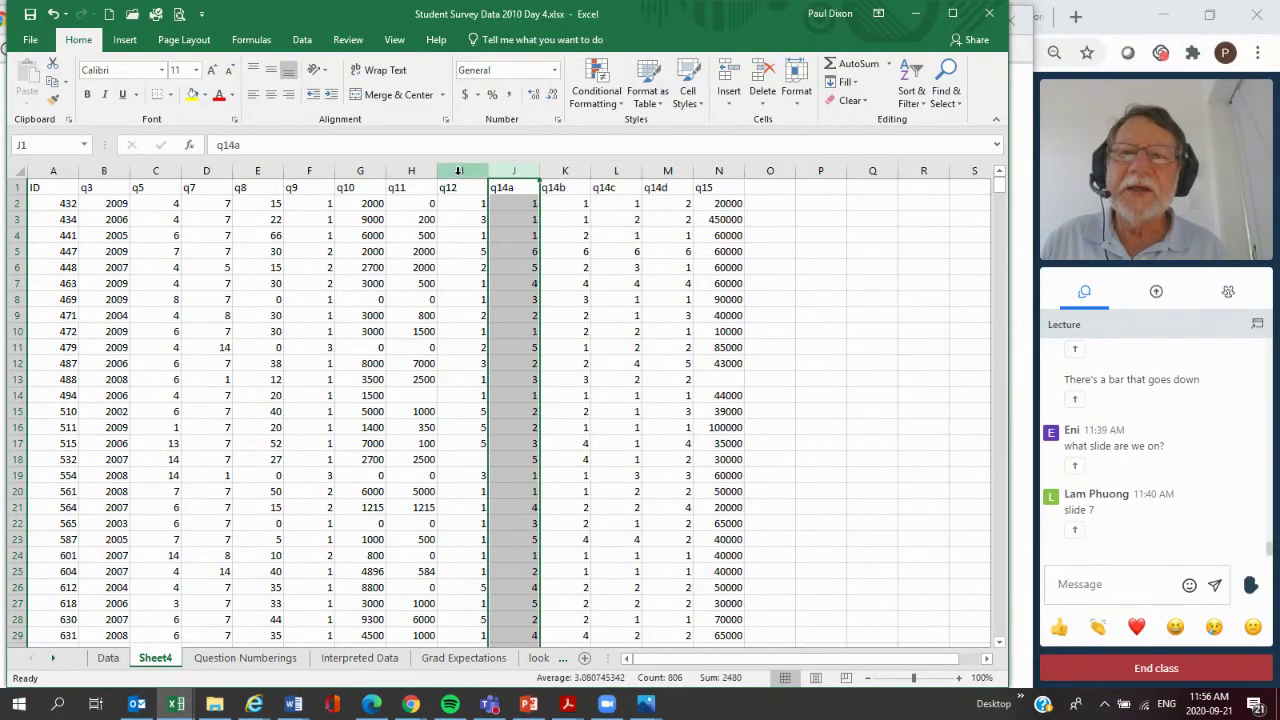
drag(459, 172, 247, 168)
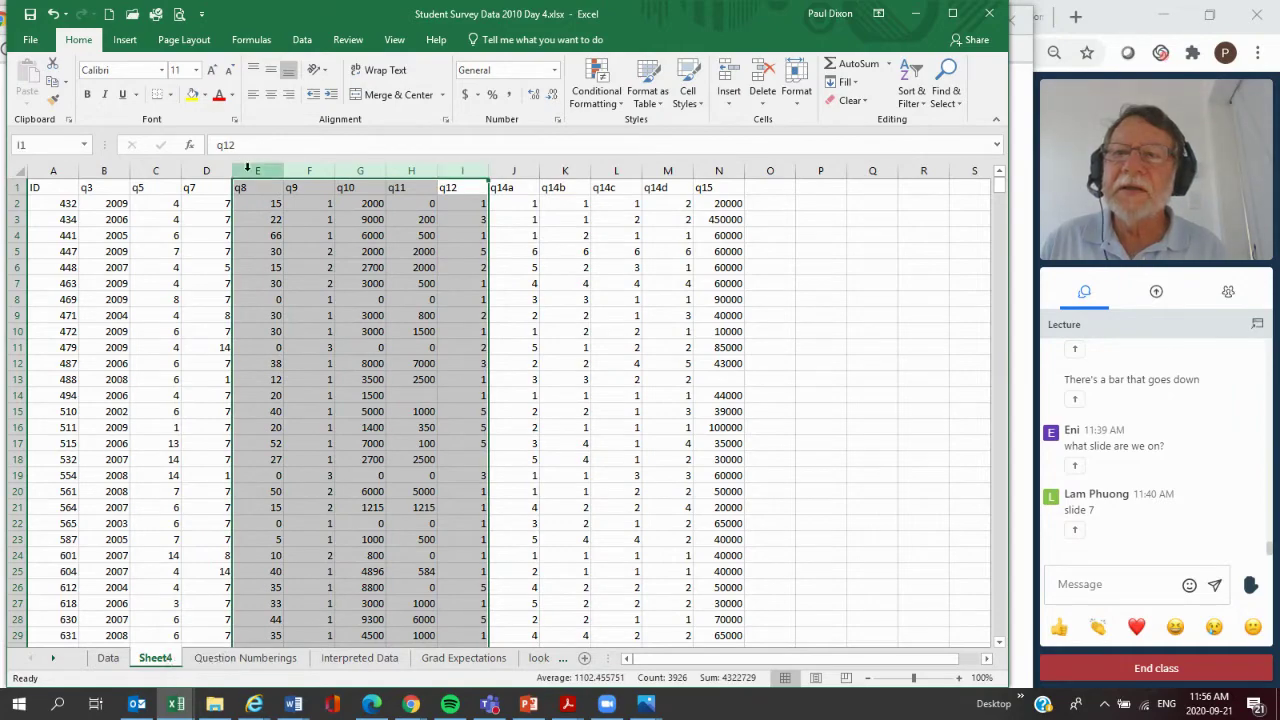
right_click(249, 172)
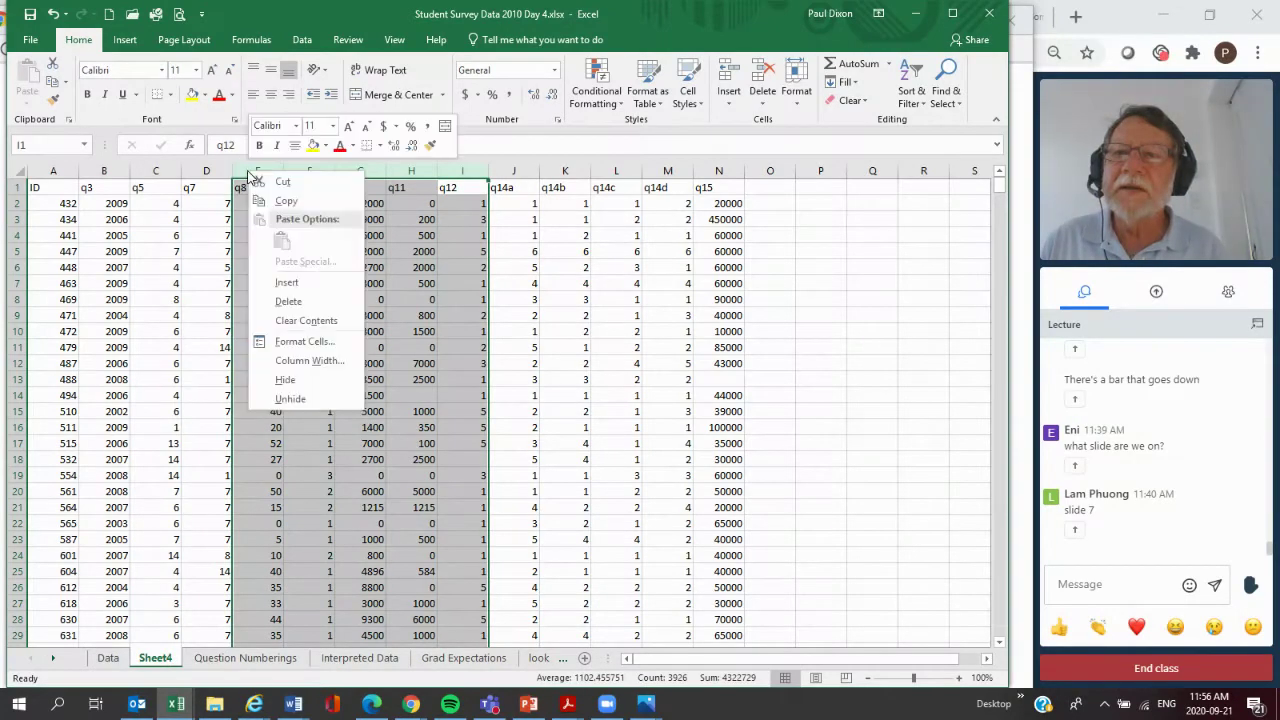
click(290, 302)
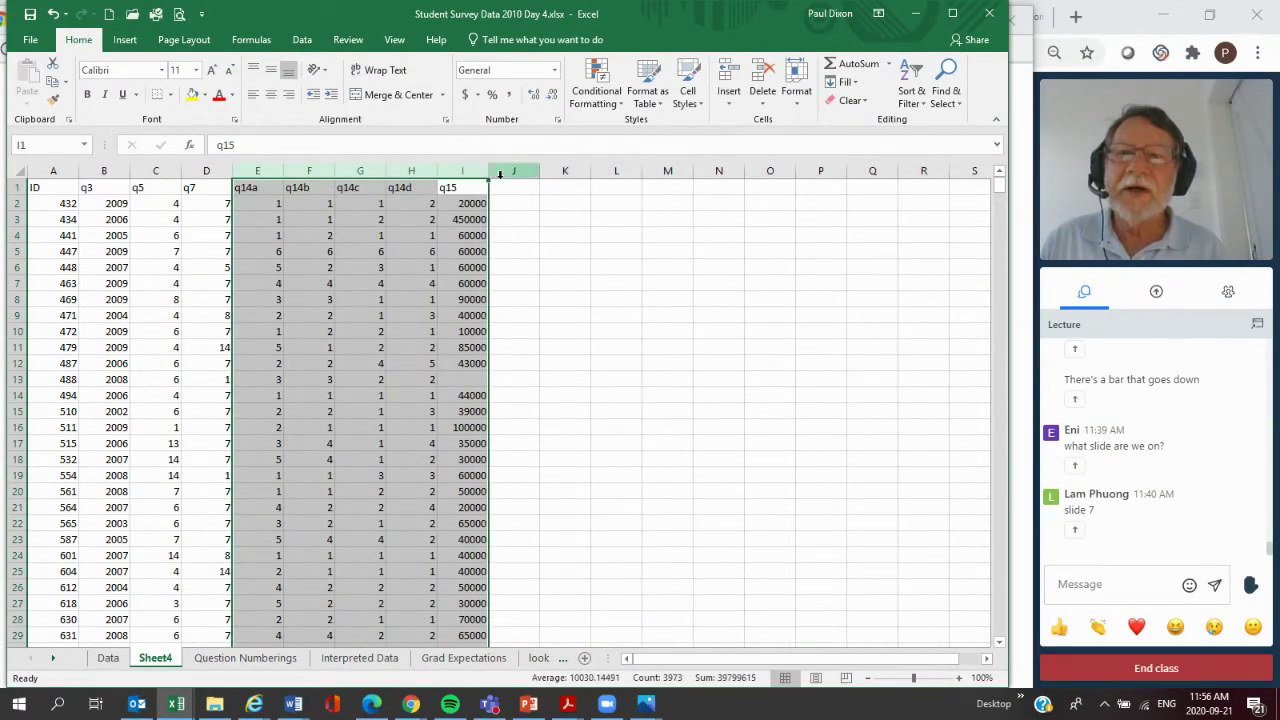
- Copy the q16 column from the Data sheet and paste it into Sheet4 starting at cell J1
click(108, 658)
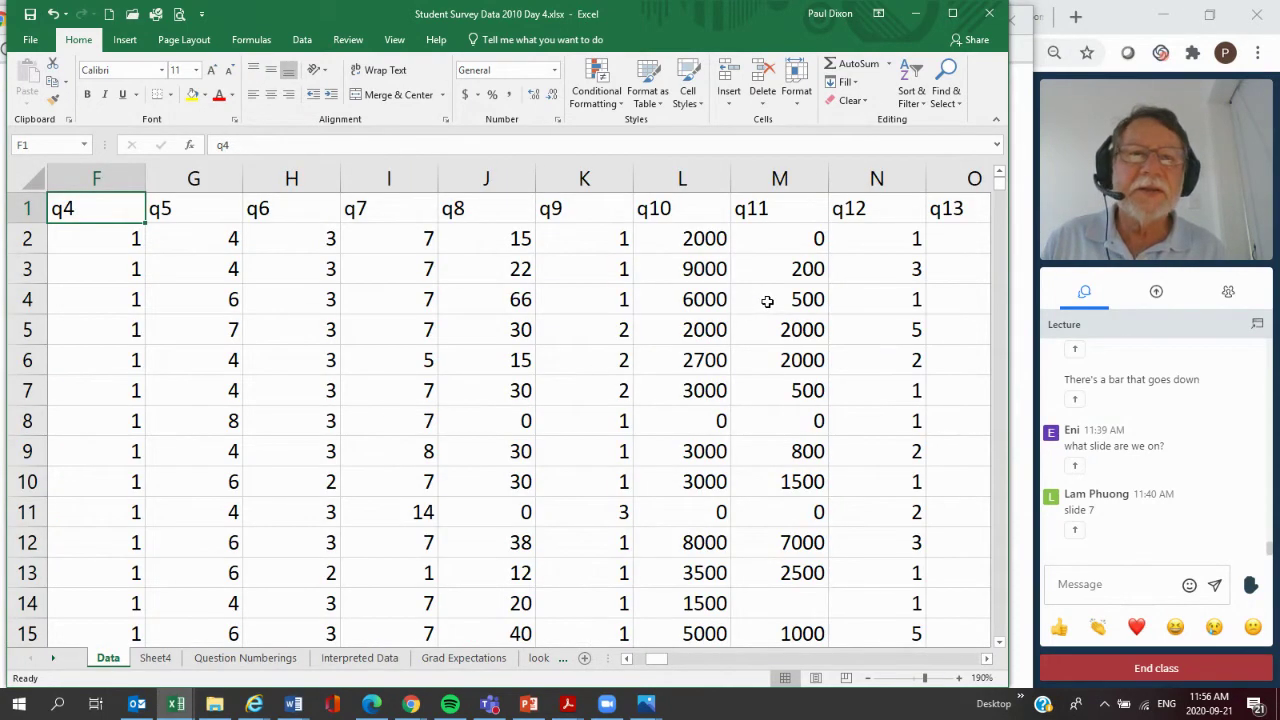
click(988, 661)
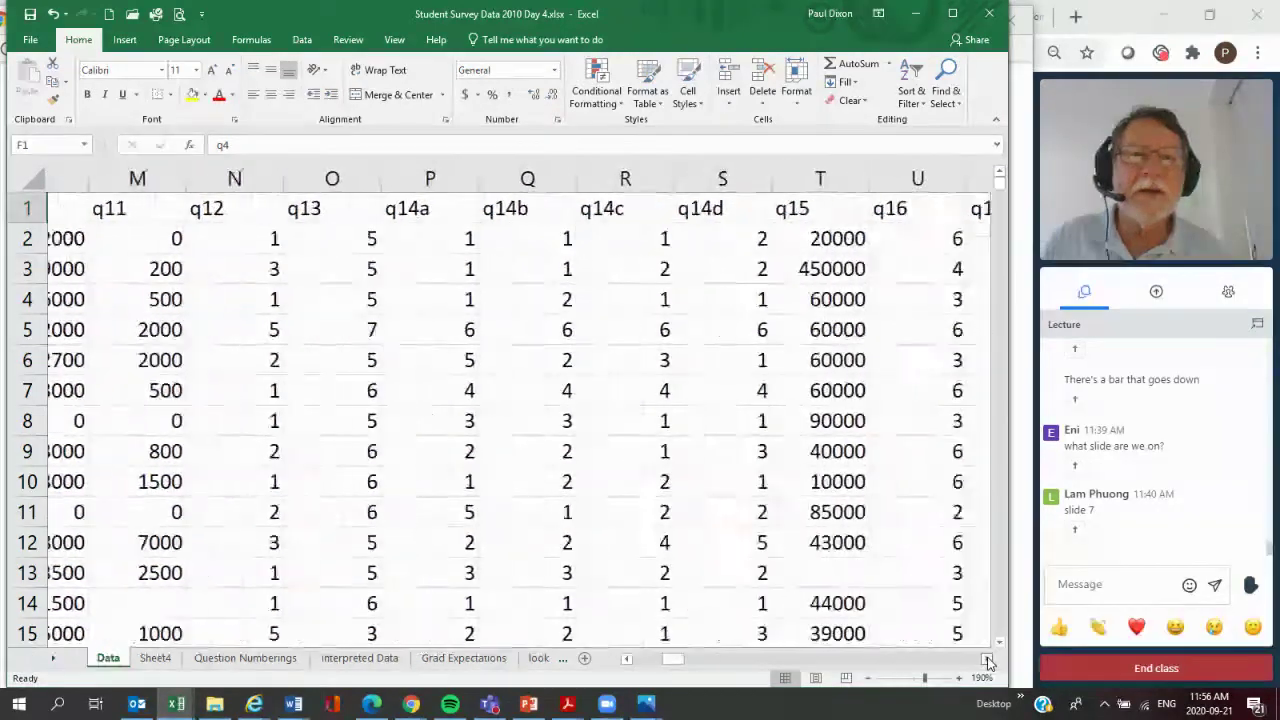
click(887, 176)
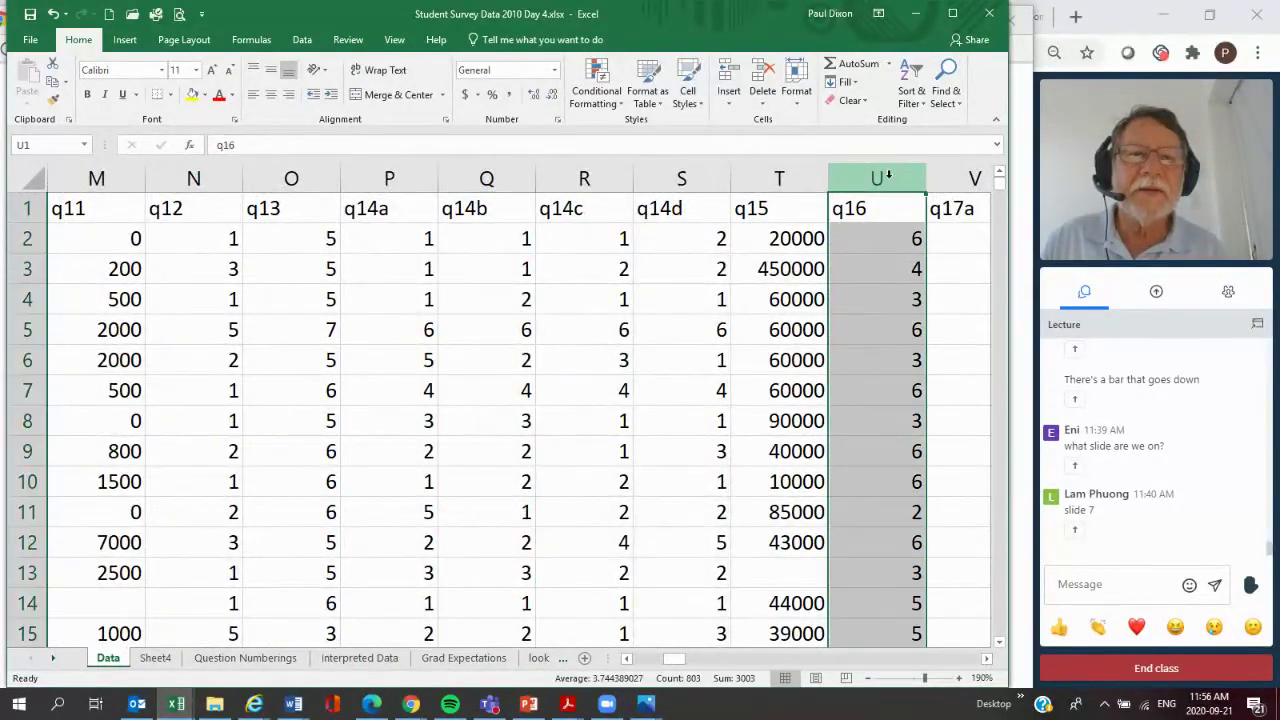
key(ctrl+c)
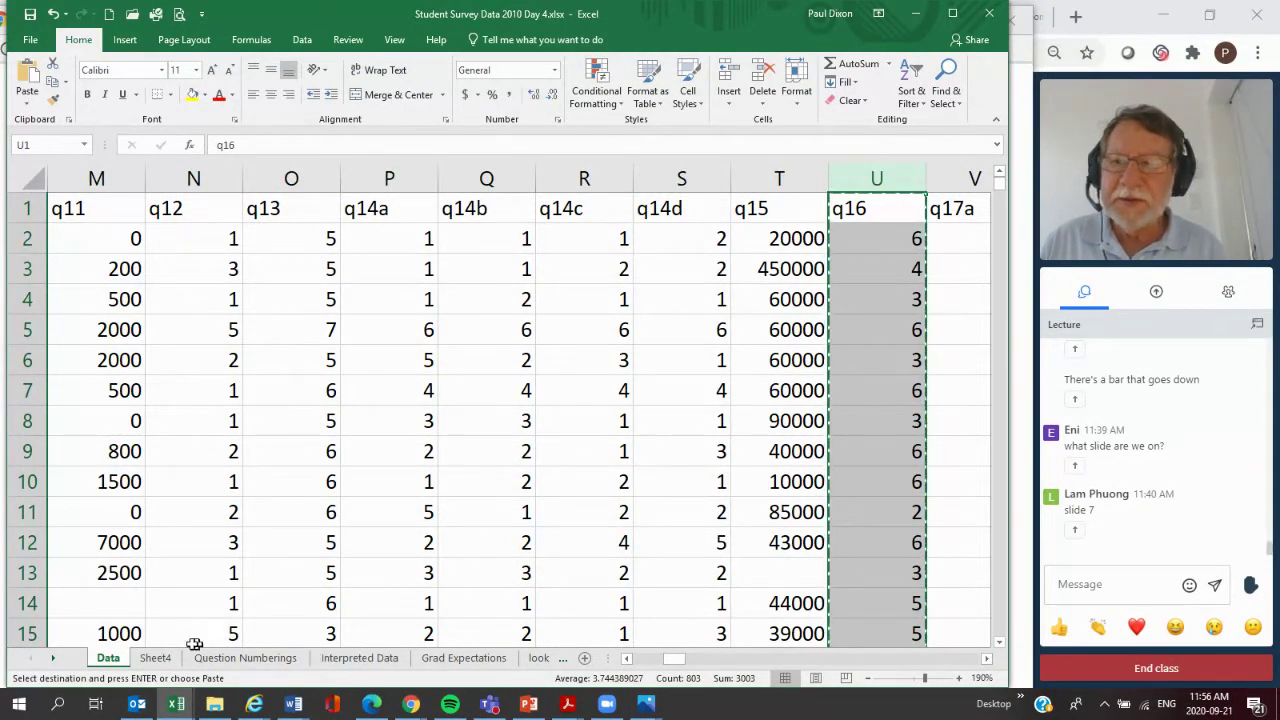
click(160, 660)
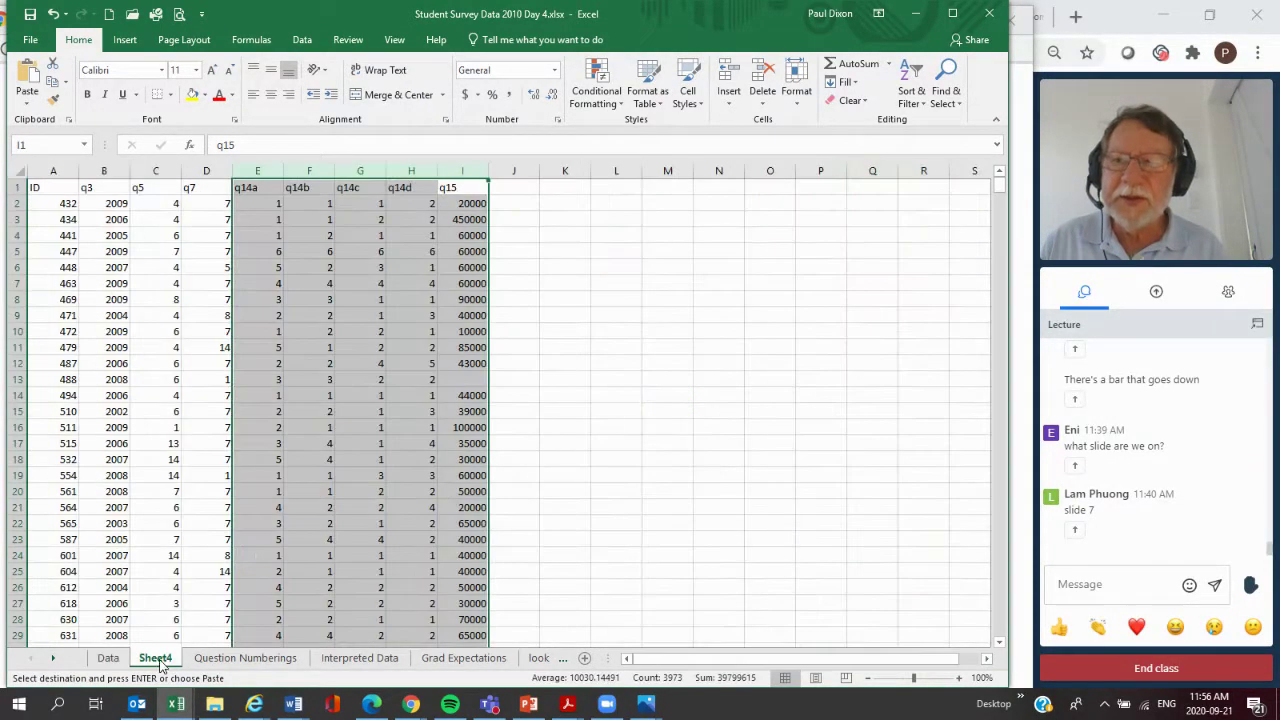
click(510, 188)
key(Return)
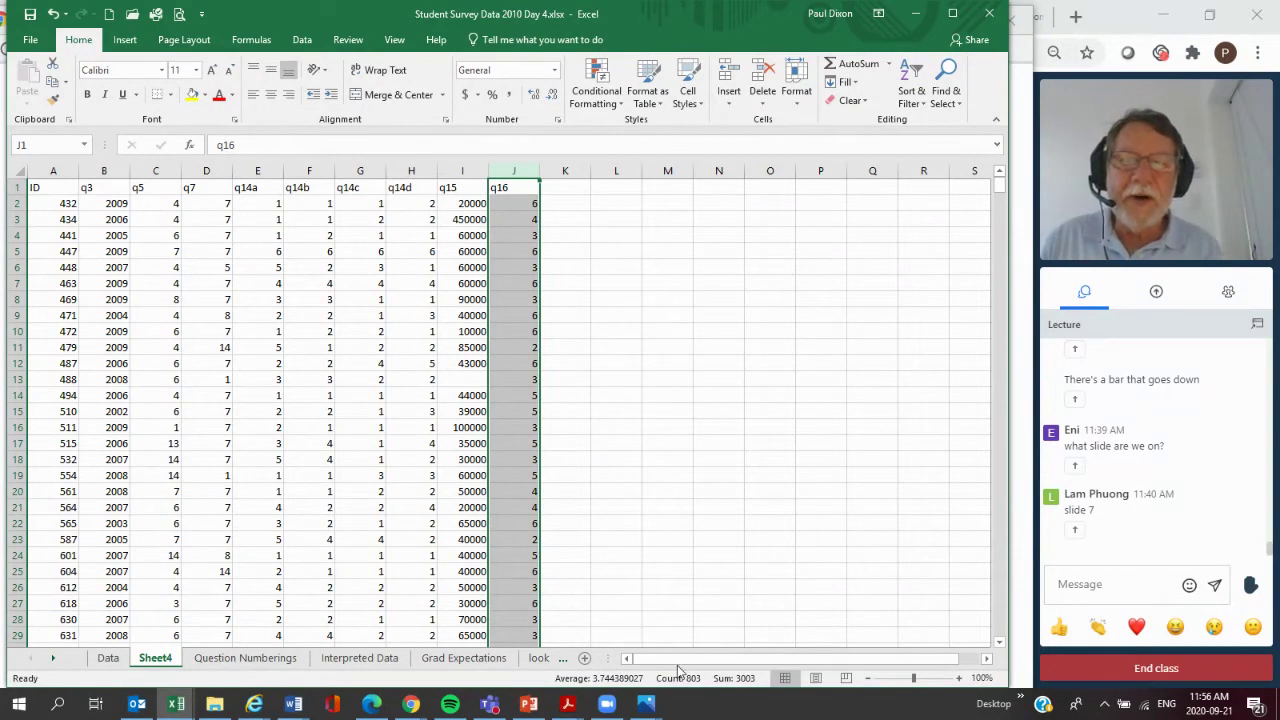
- Rename Sheet4 as Grad Expect
drag(681, 660, 656, 667)
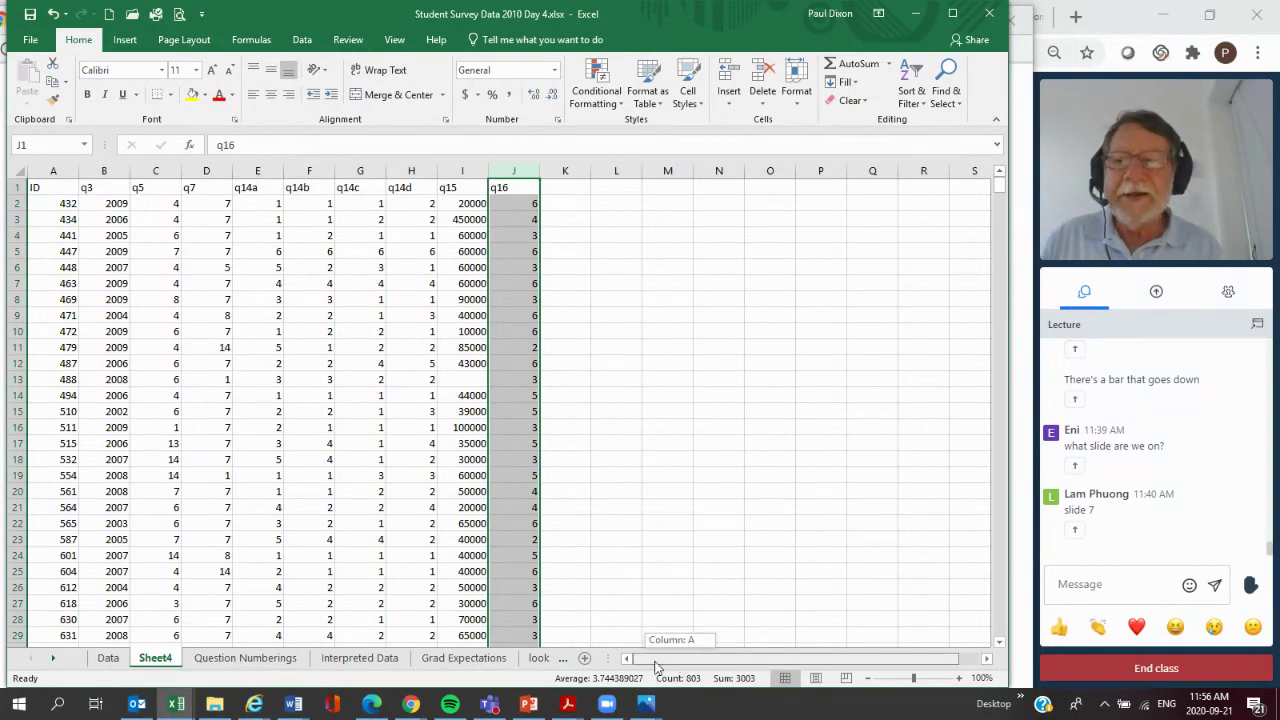
right_click(167, 664)
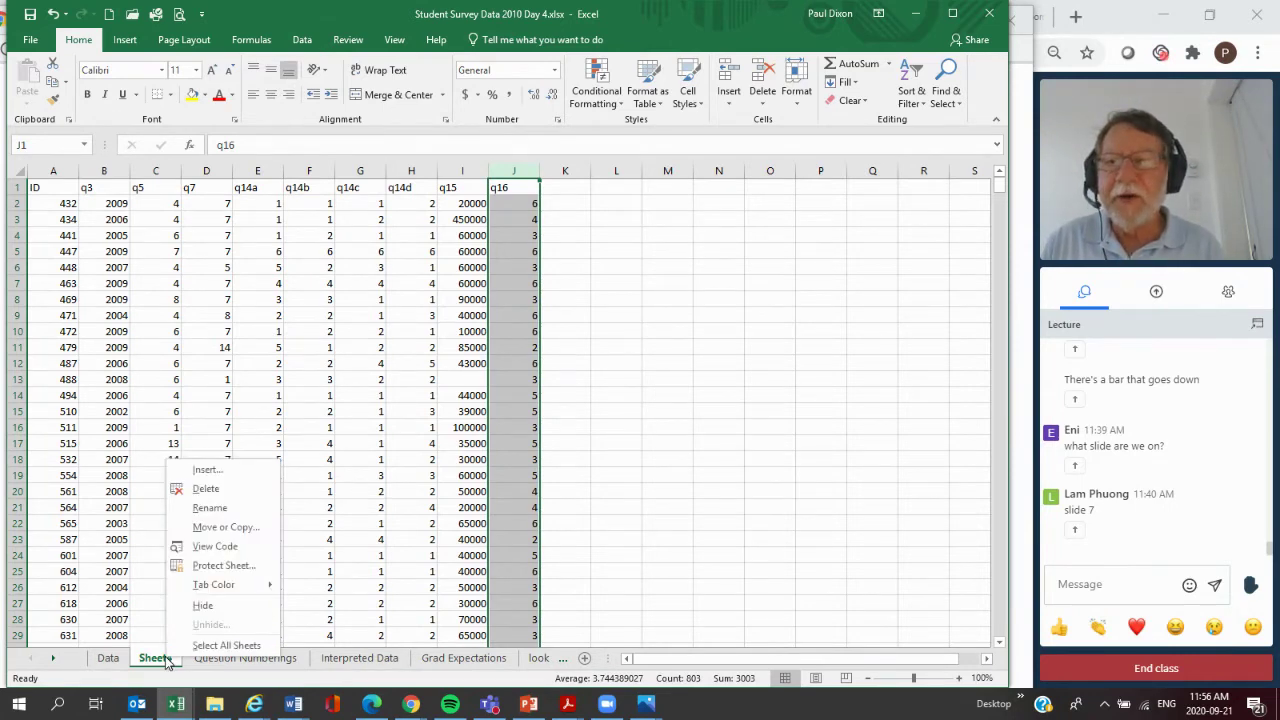
click(210, 508)
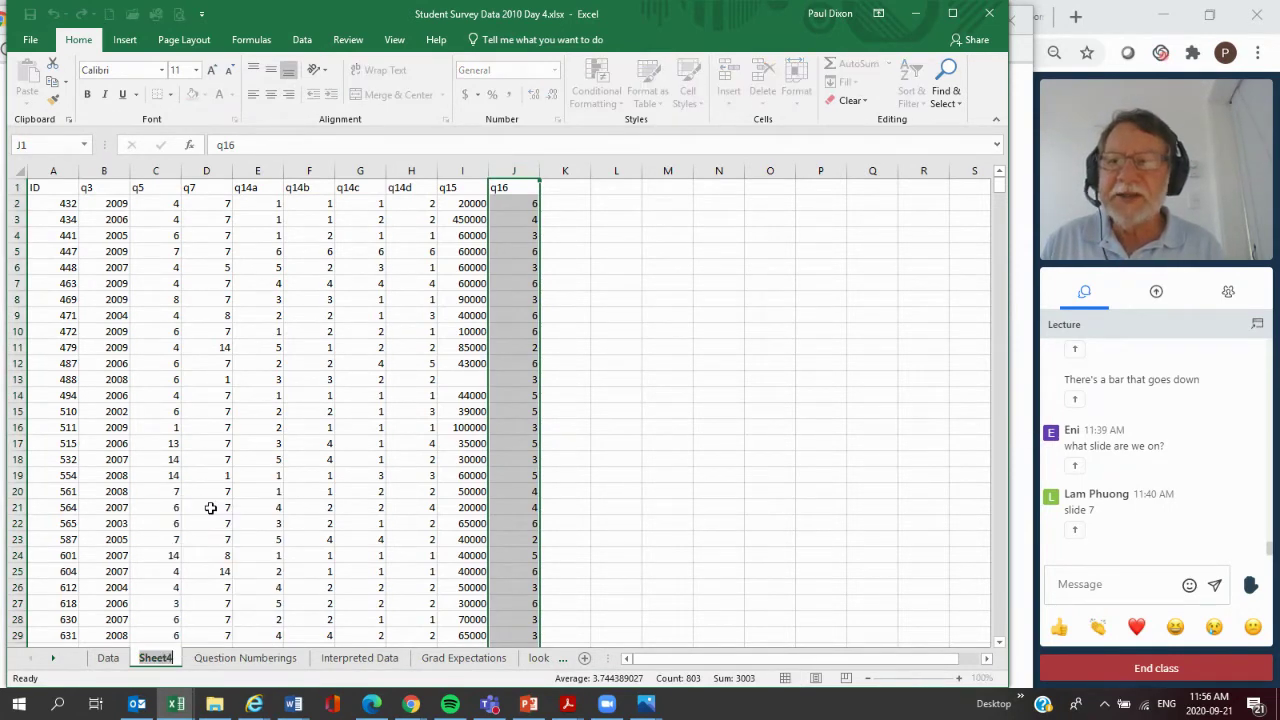
text(Grad)
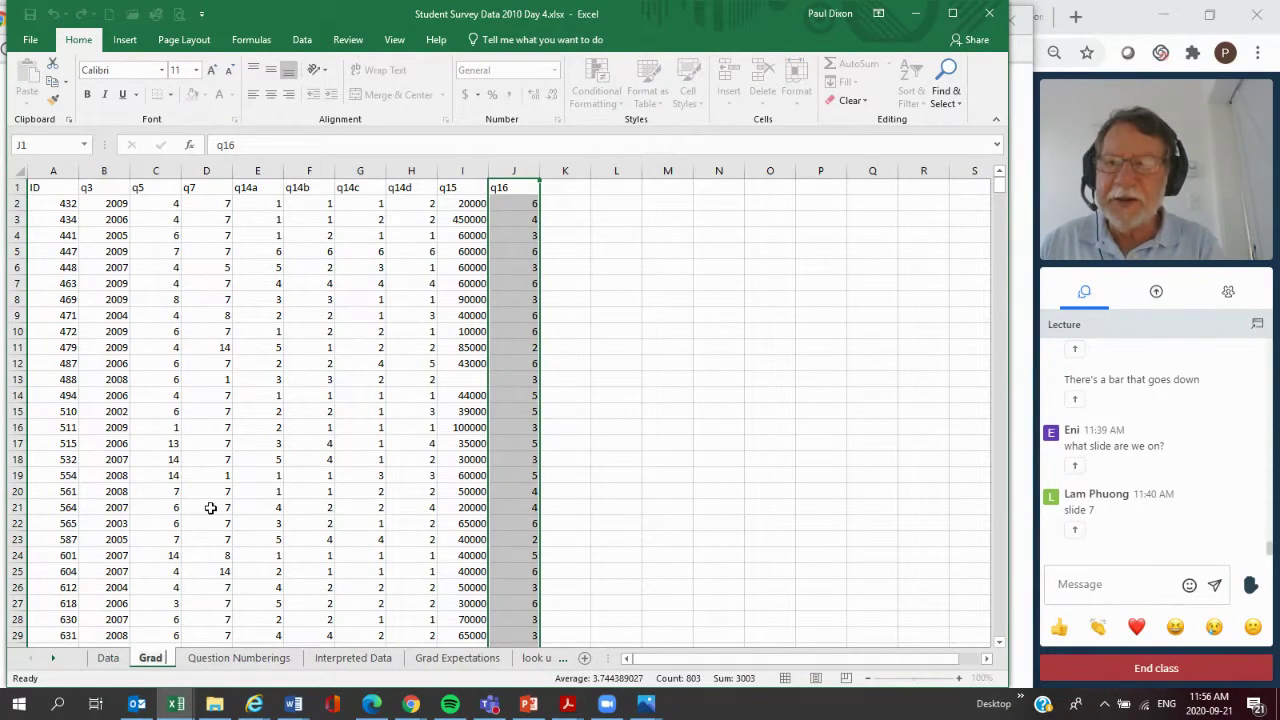
text( Expect)
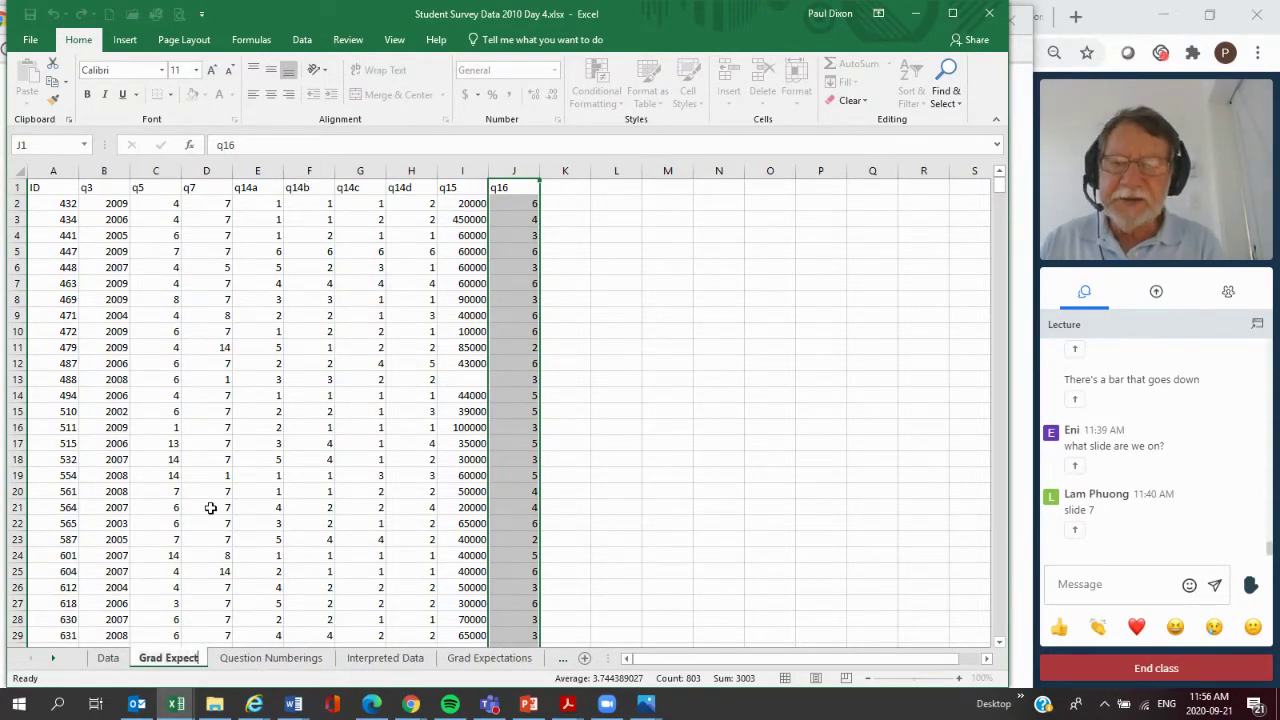
key(Return)
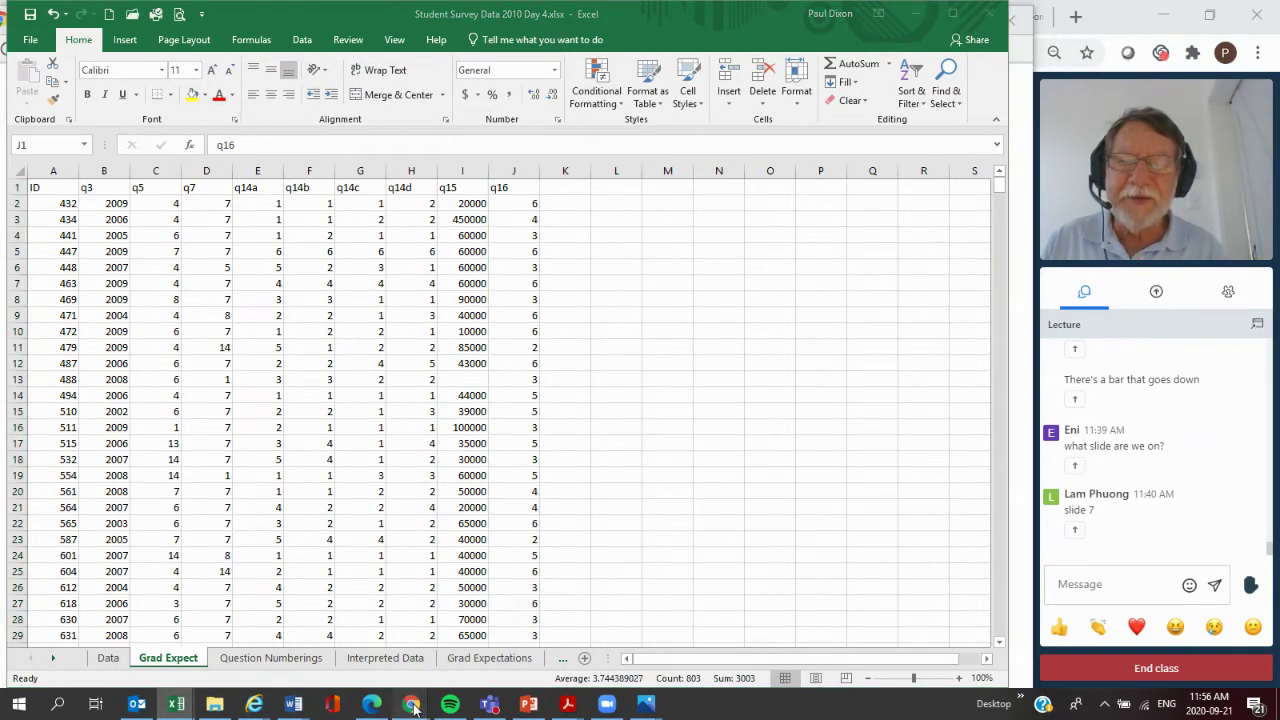
- Switch to the slides in Chrome and present slides 19 through 21, on the copied questions and inserting a table
mouse_move(411, 706)
click(655, 586)
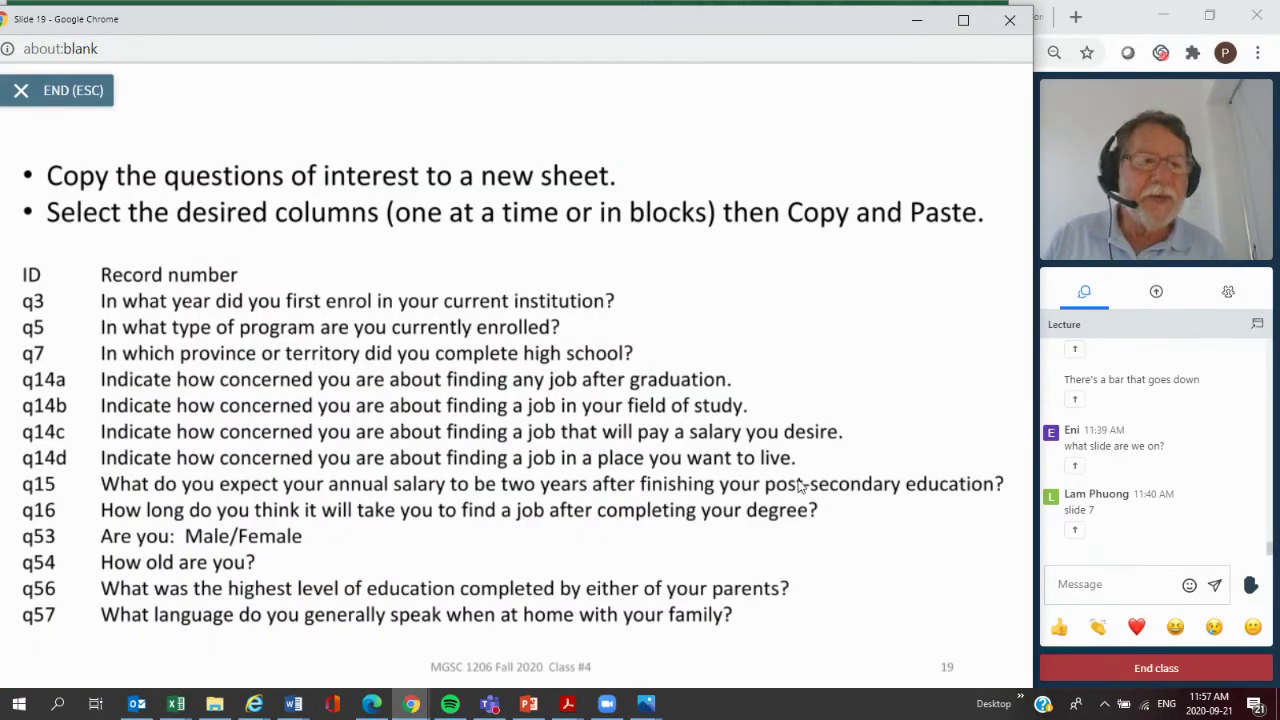
key(Right)
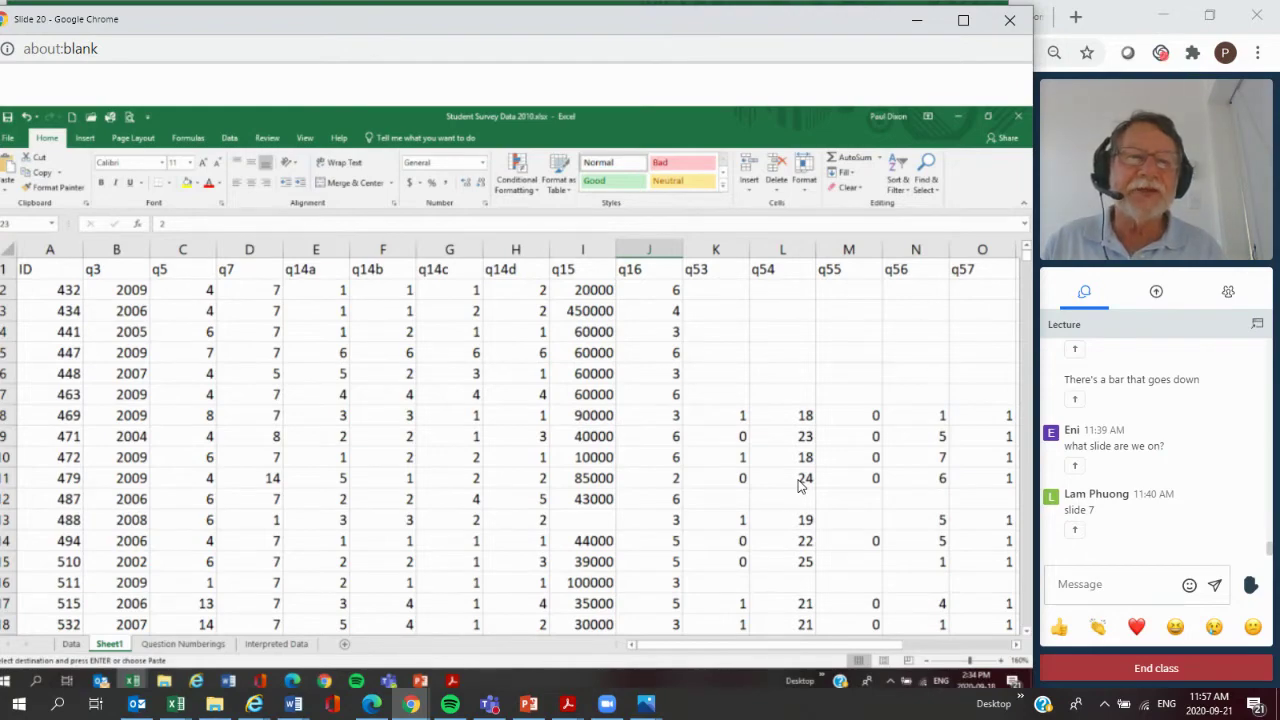
key(Right)
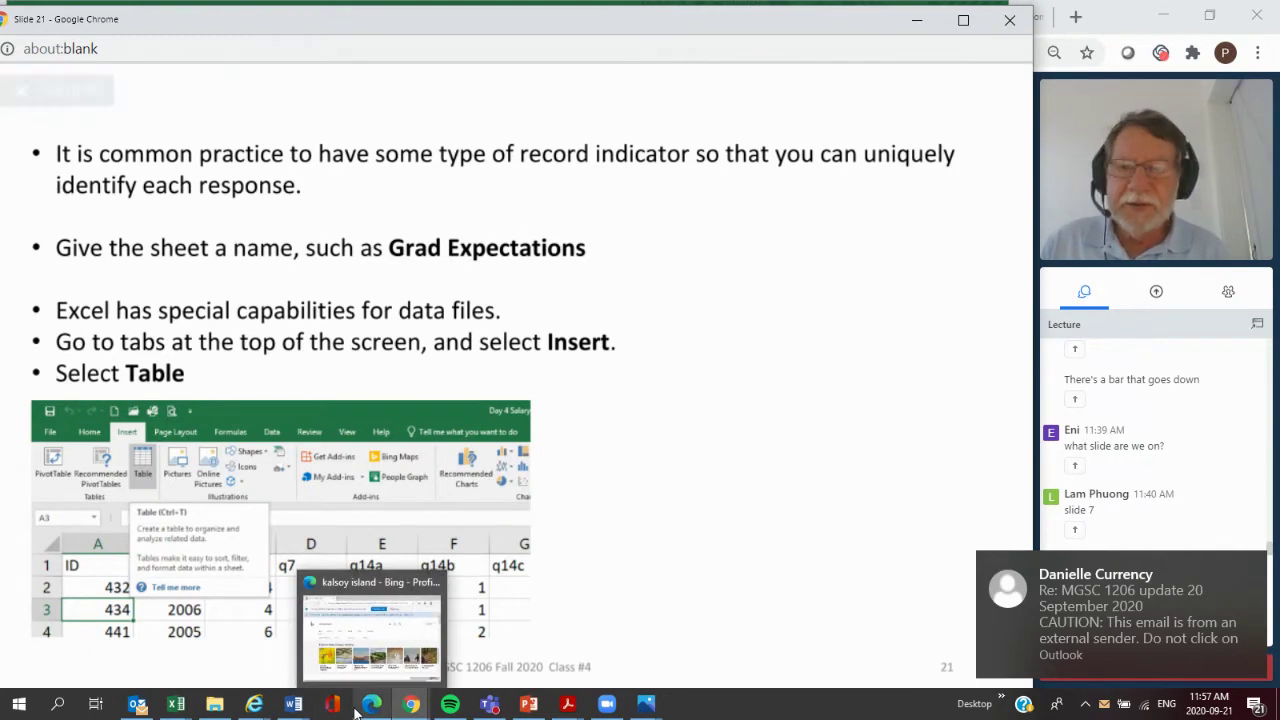
mouse_move(410, 707)
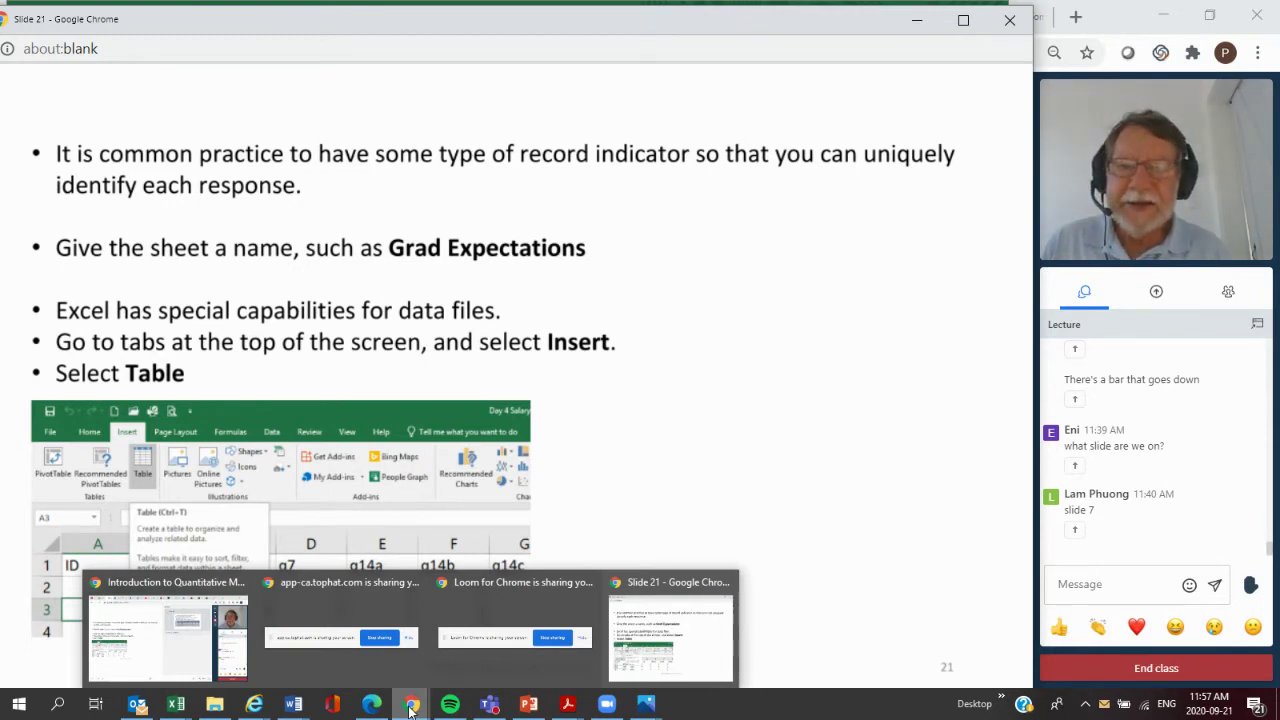
- Return to the Excel survey workbook and convert the range A1:J812 on Grad Expect into a table with headers
mouse_move(176, 707)
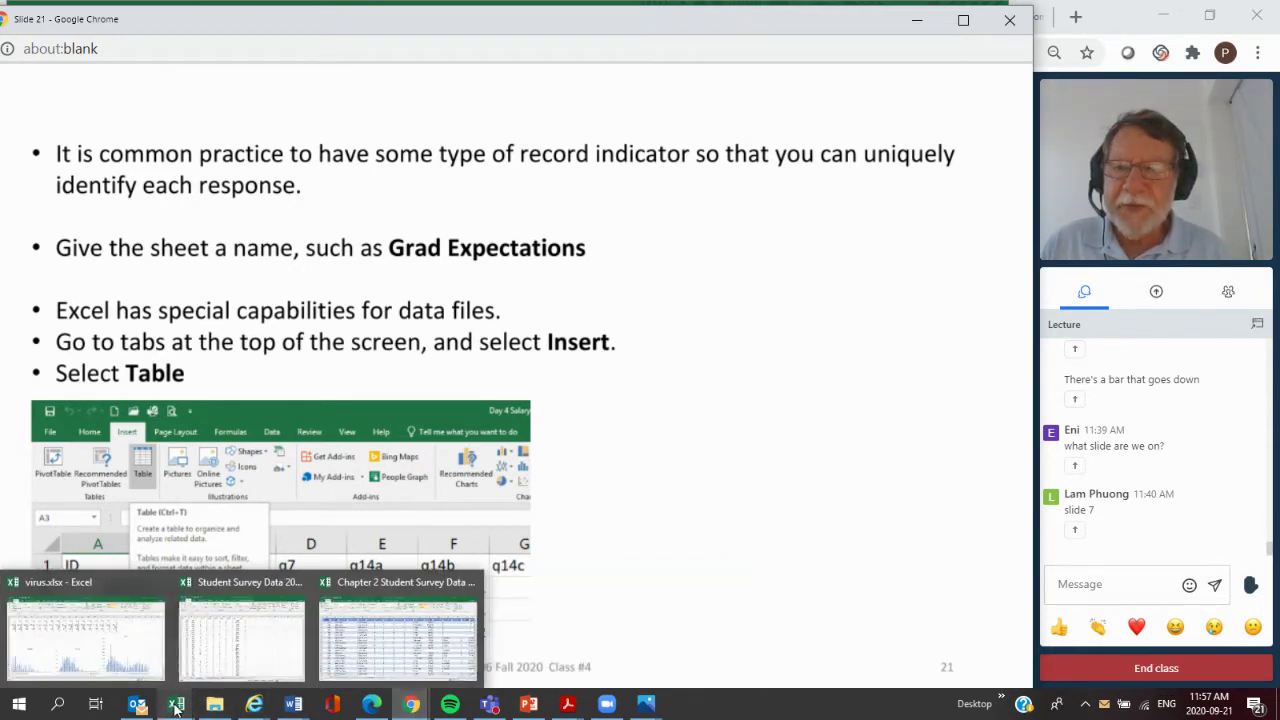
click(220, 606)
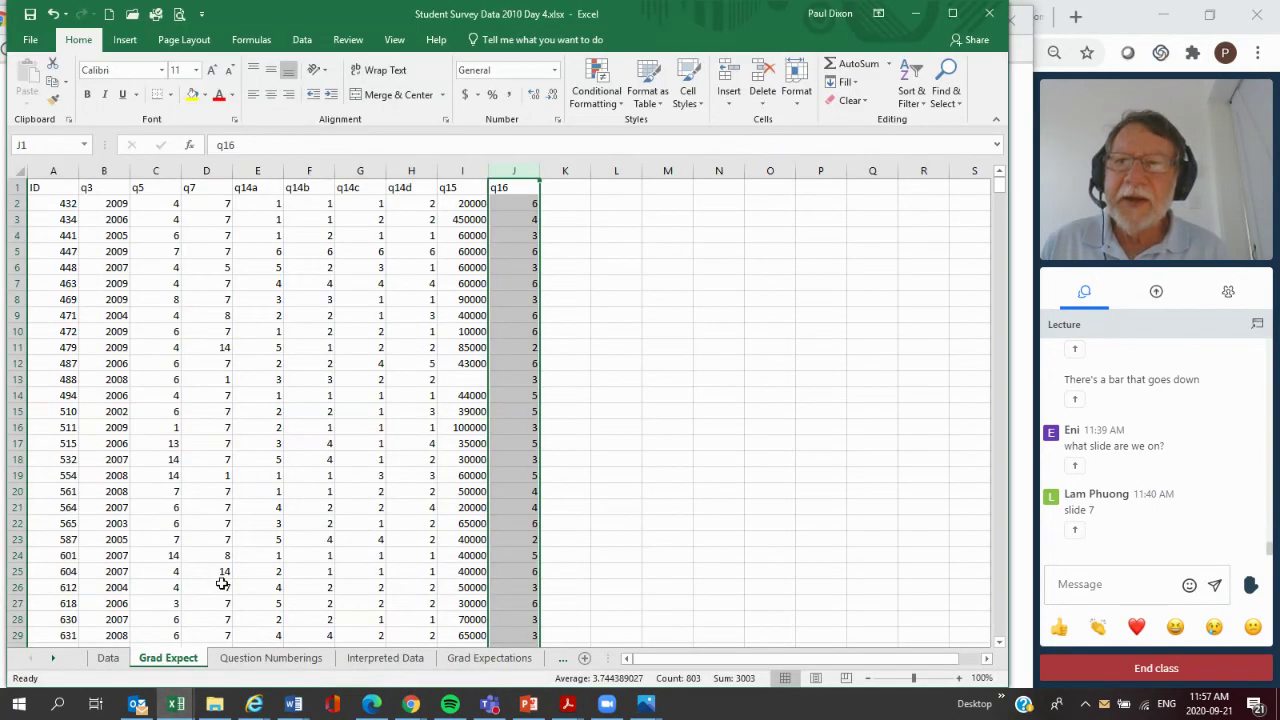
click(44, 193)
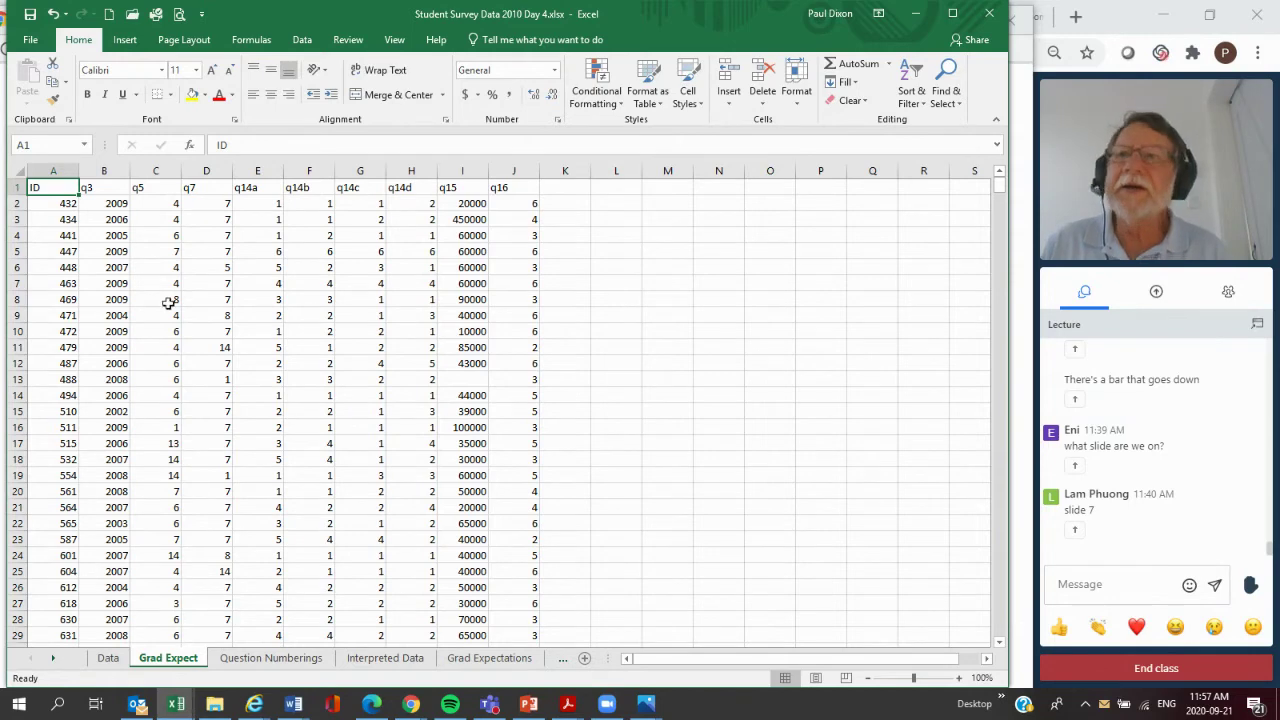
click(124, 42)
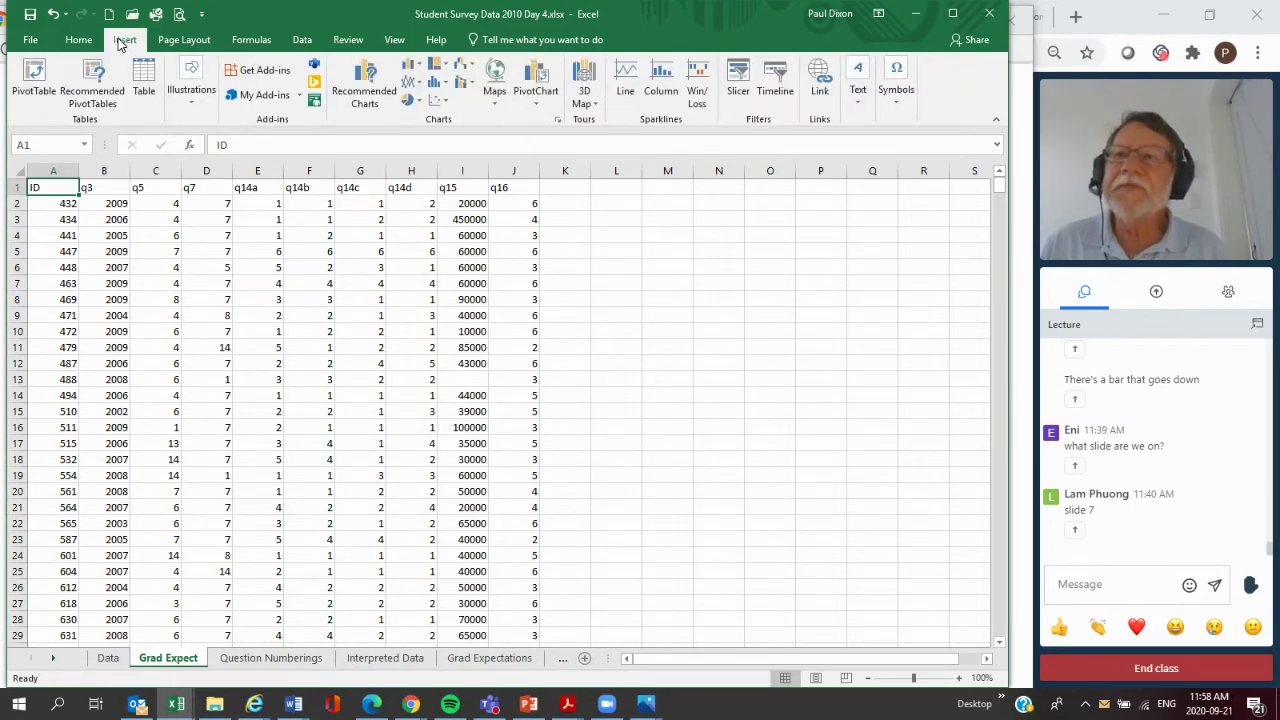
click(143, 90)
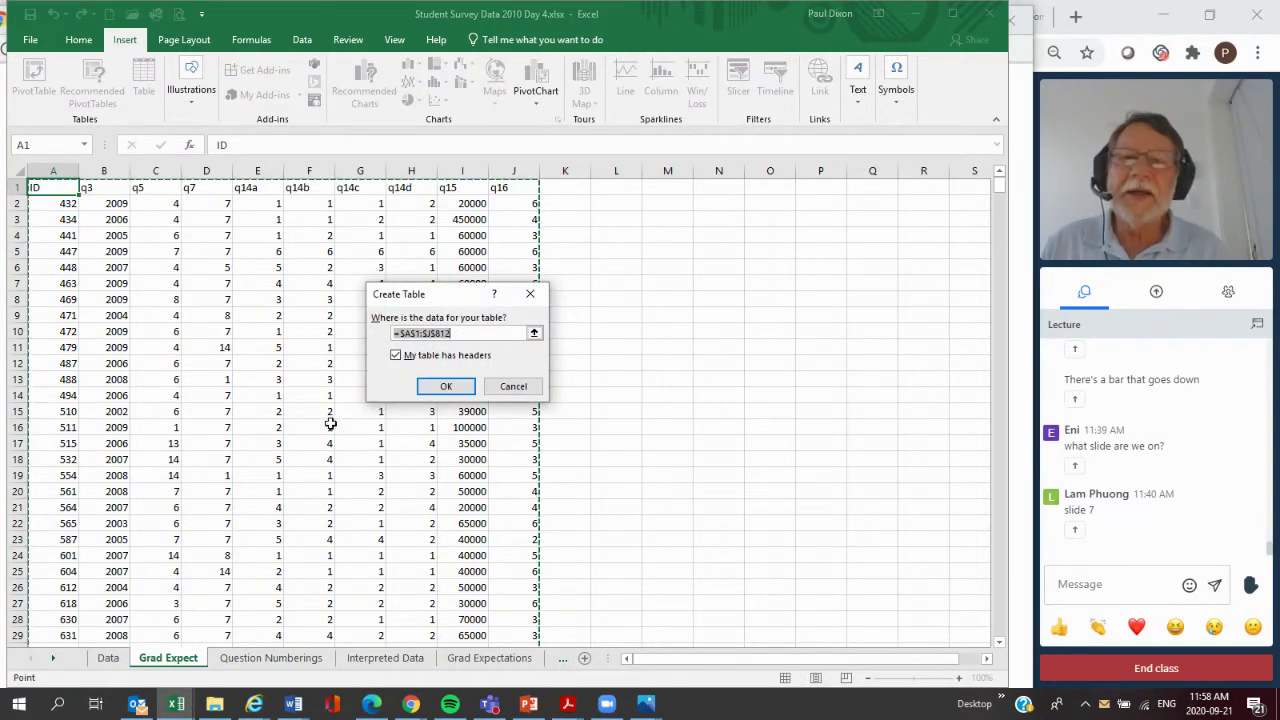
click(446, 389)
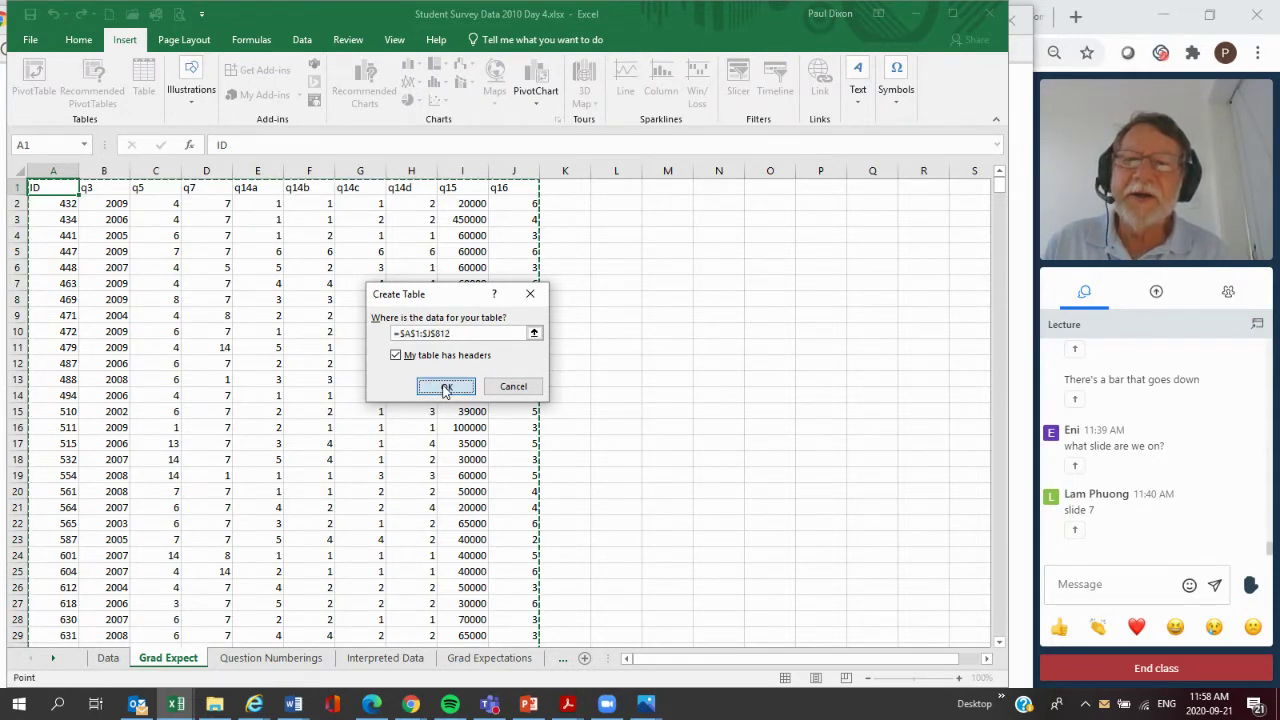
- Highlight the record in row 10 of the new table, and view the Grad Expectations sheet with its descriptive column headings
click(237, 347)
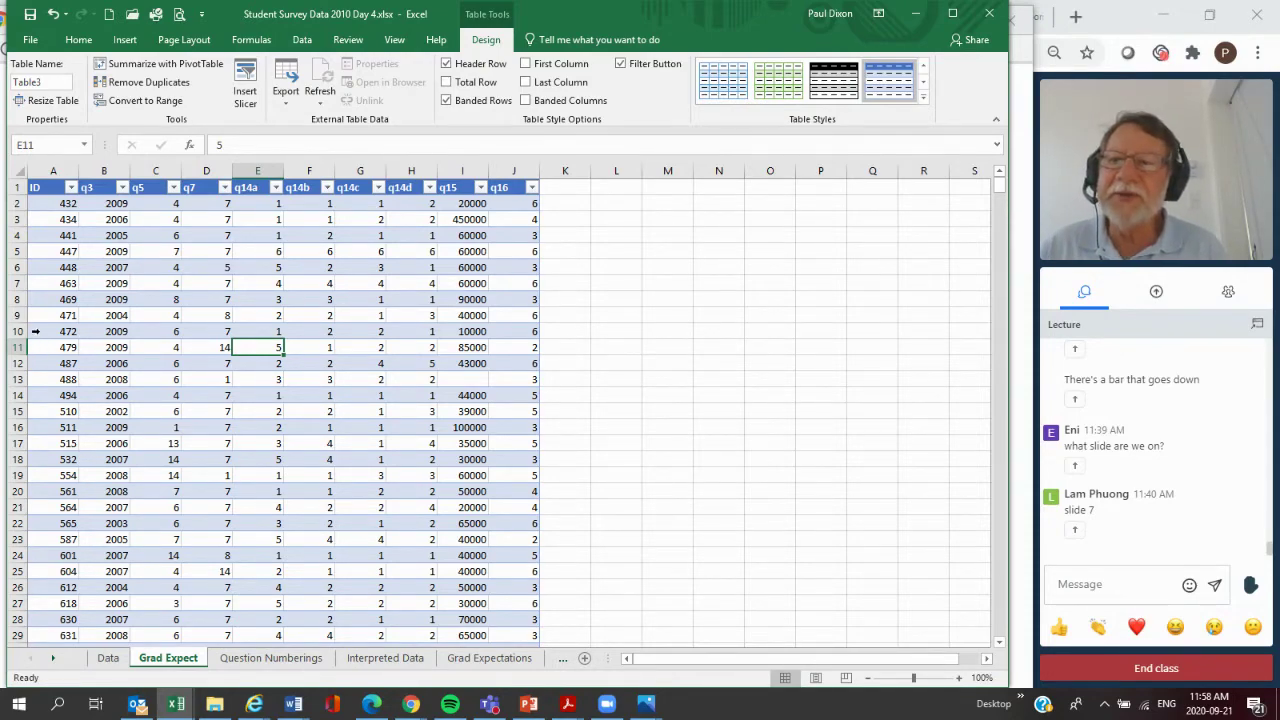
click(35, 331)
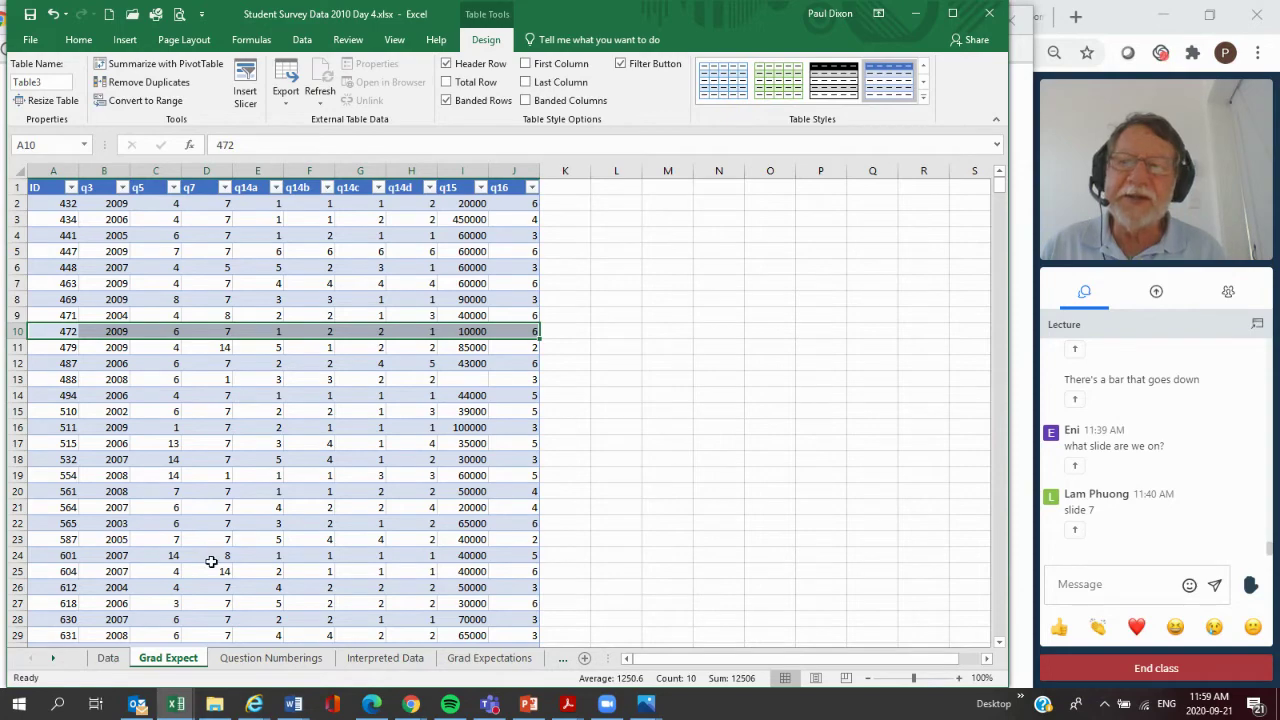
click(490, 658)
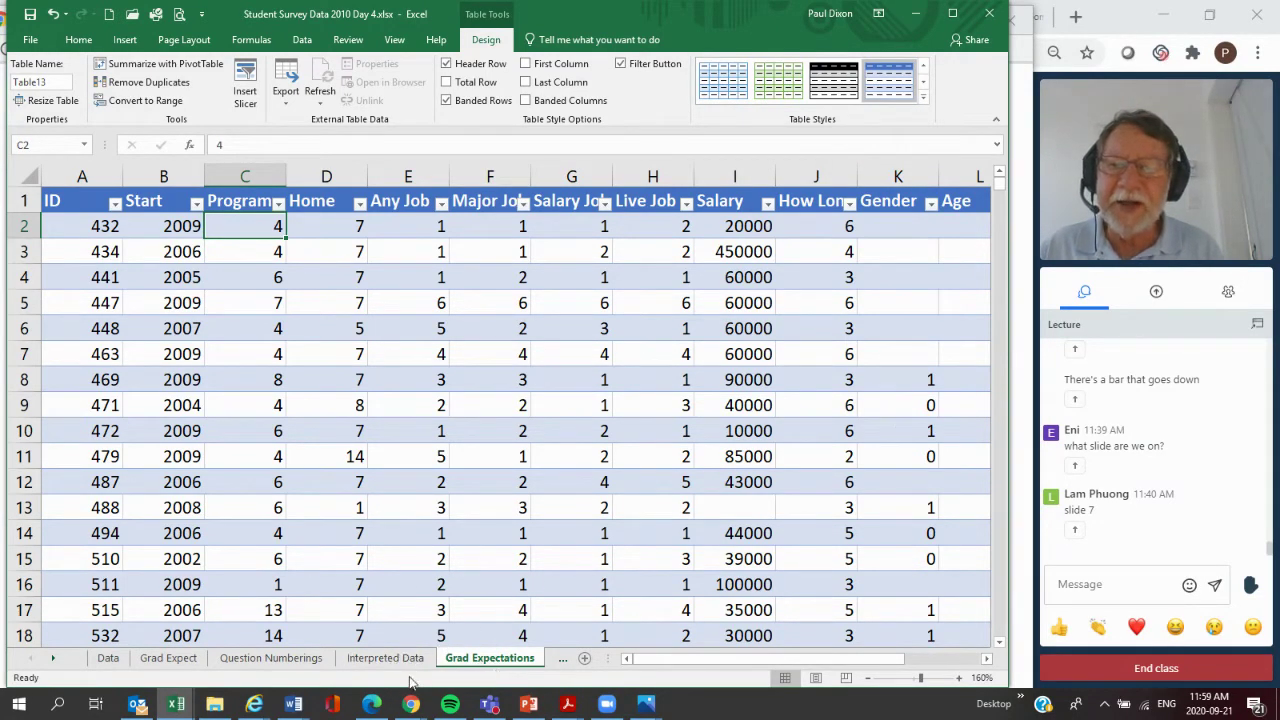
- Switch to the slides in Chrome and present slides 21 through 27, on data tables and VLOOKUP recoding
mouse_move(411, 706)
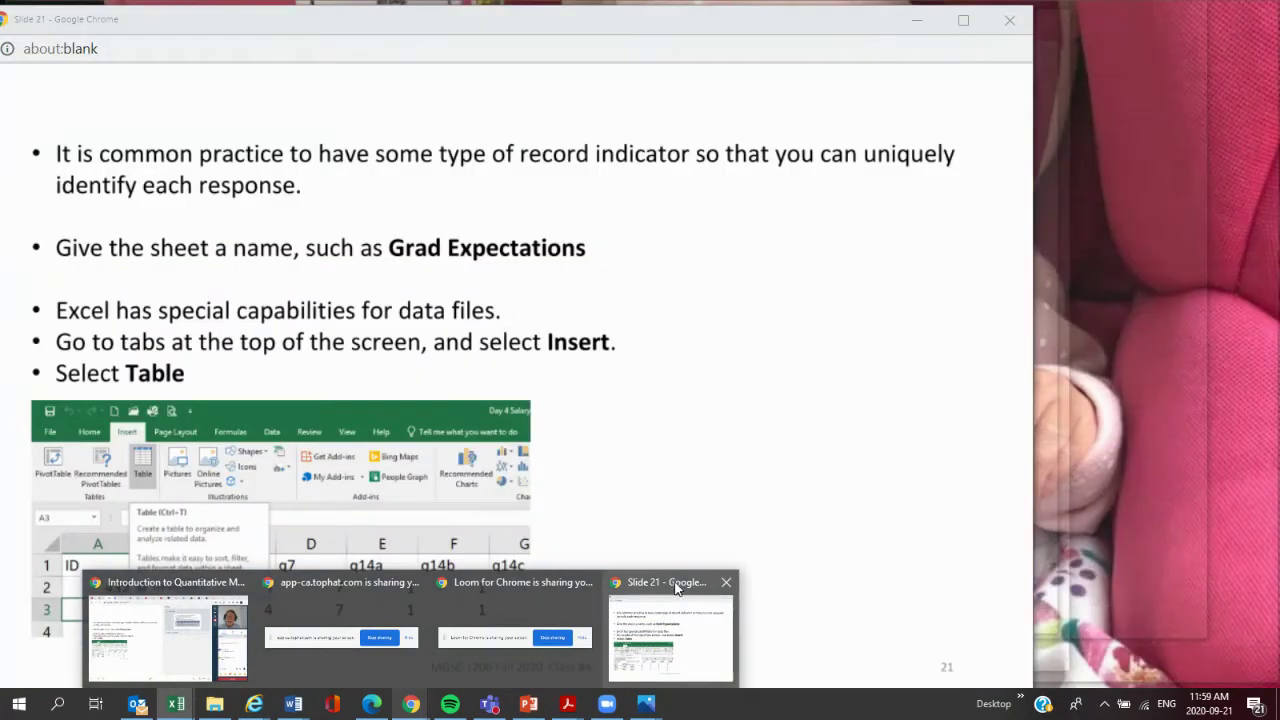
click(675, 590)
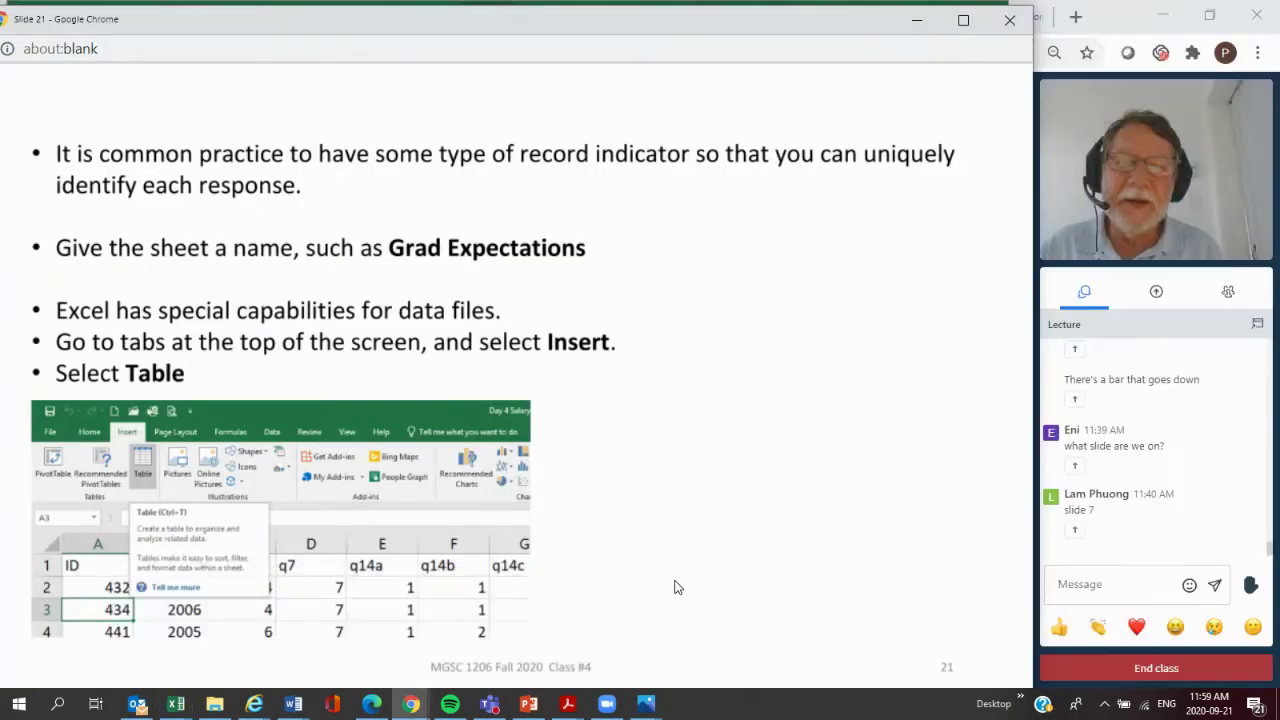
click(842, 524)
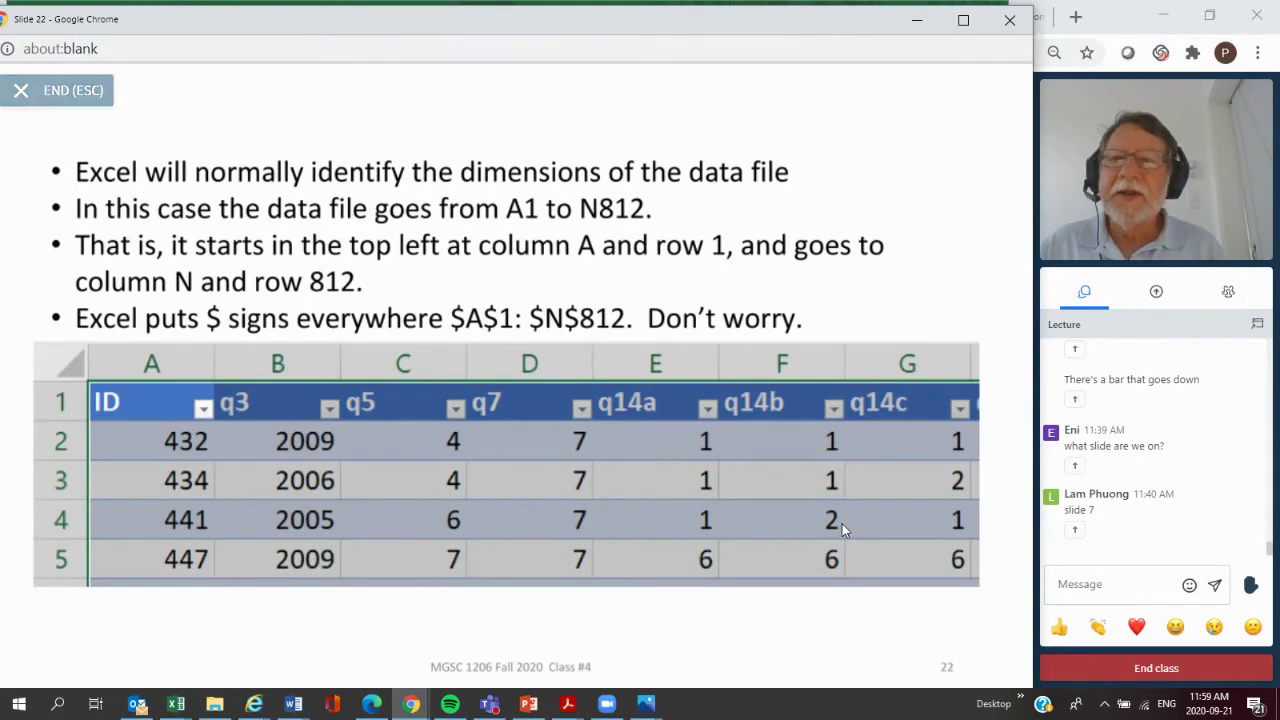
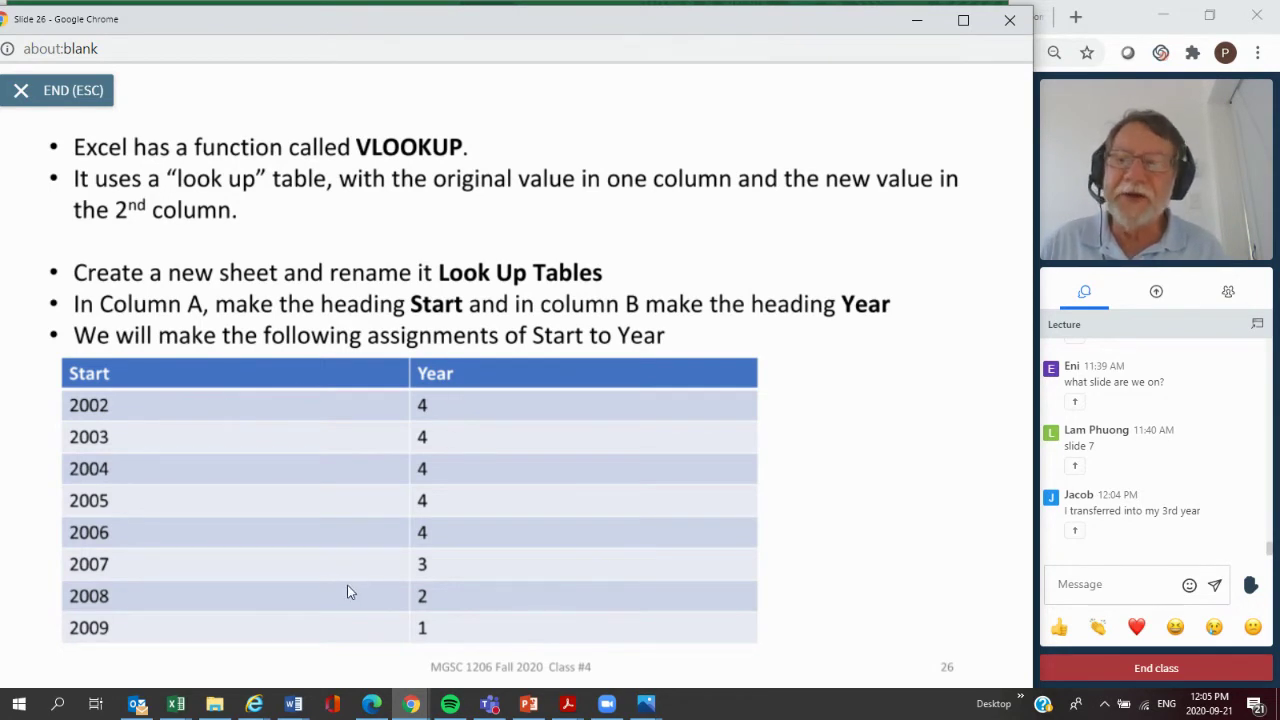
click(712, 420)
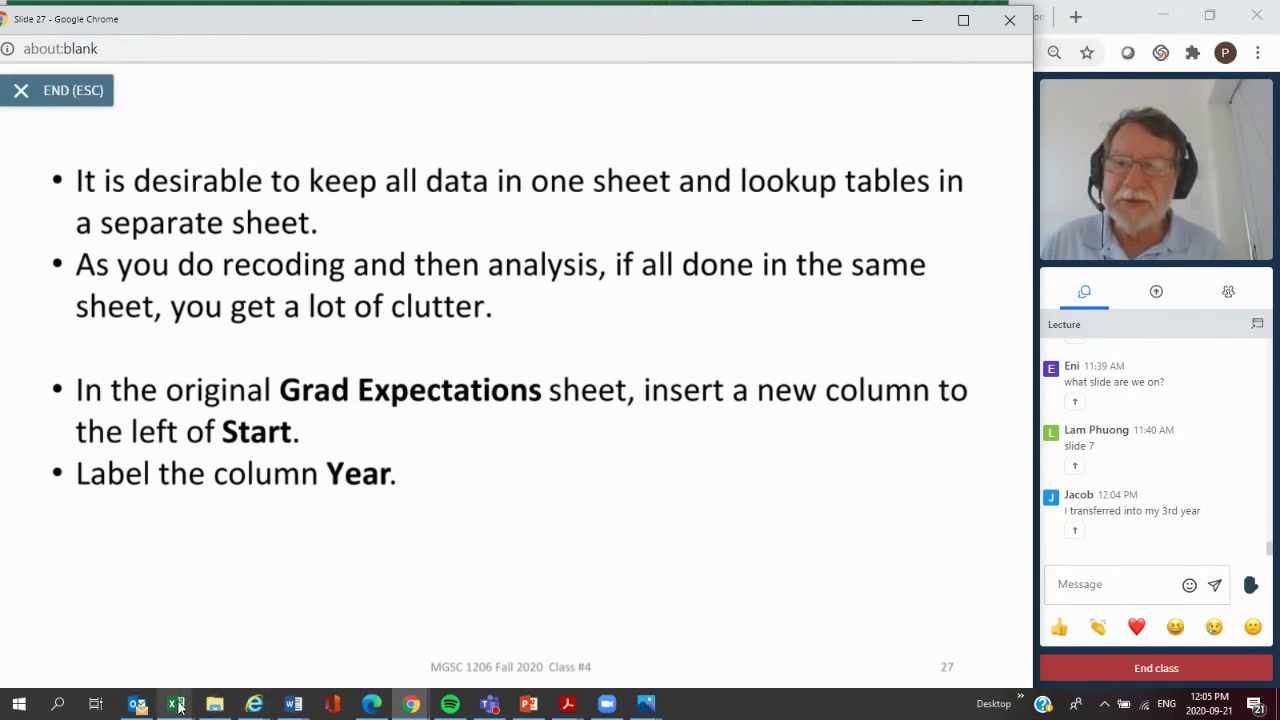
- Return to the Excel survey workbook, insert a column before Start on Grad Expectations, and label it Year
mouse_move(178, 706)
click(222, 581)
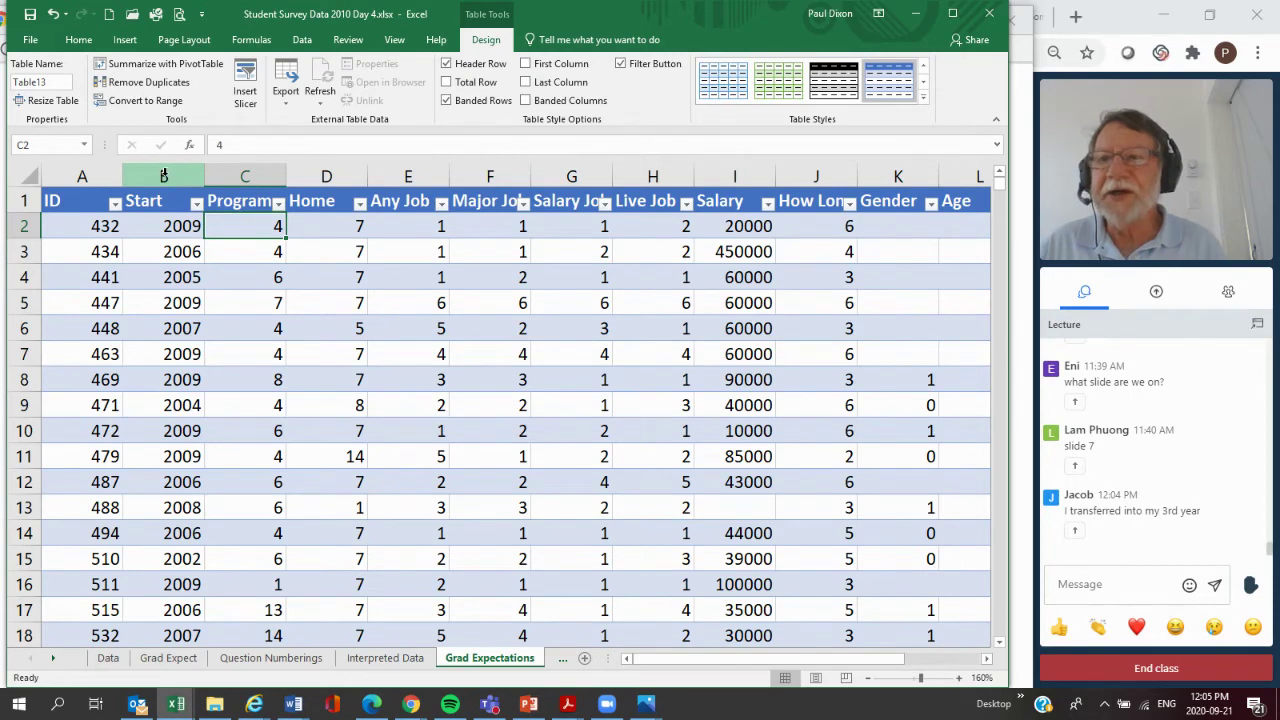
click(164, 176)
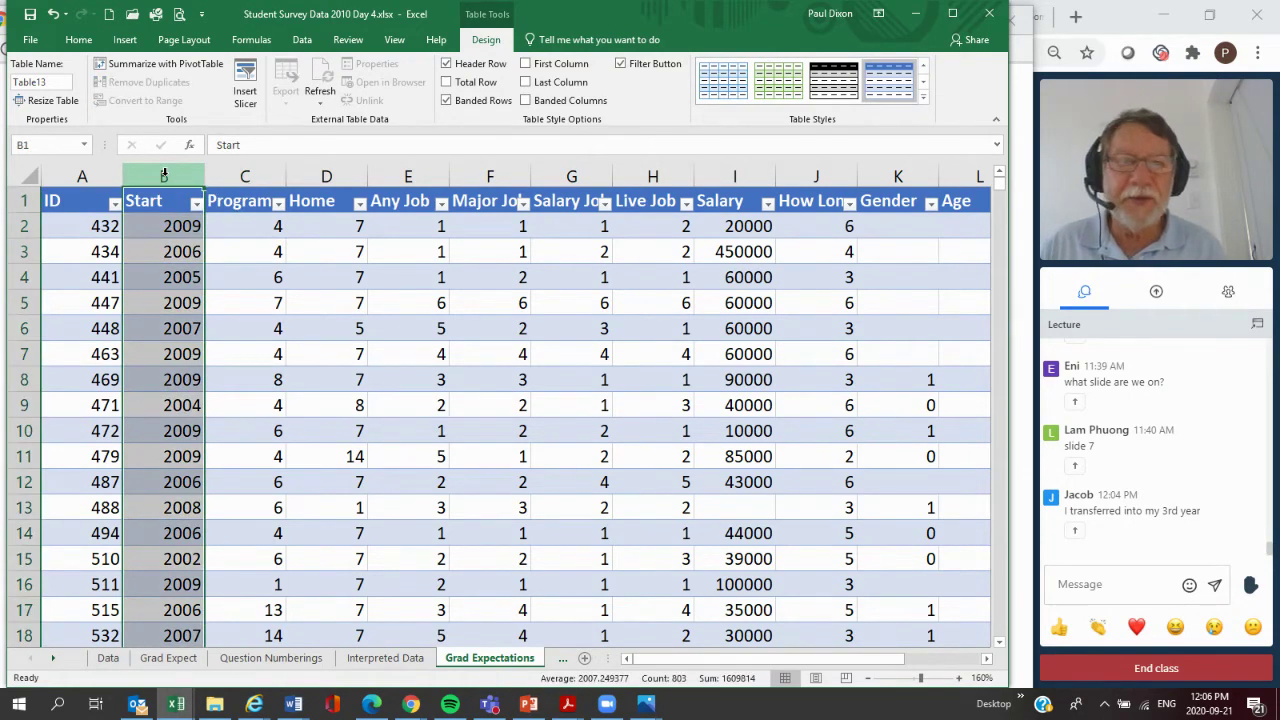
right_click(165, 177)
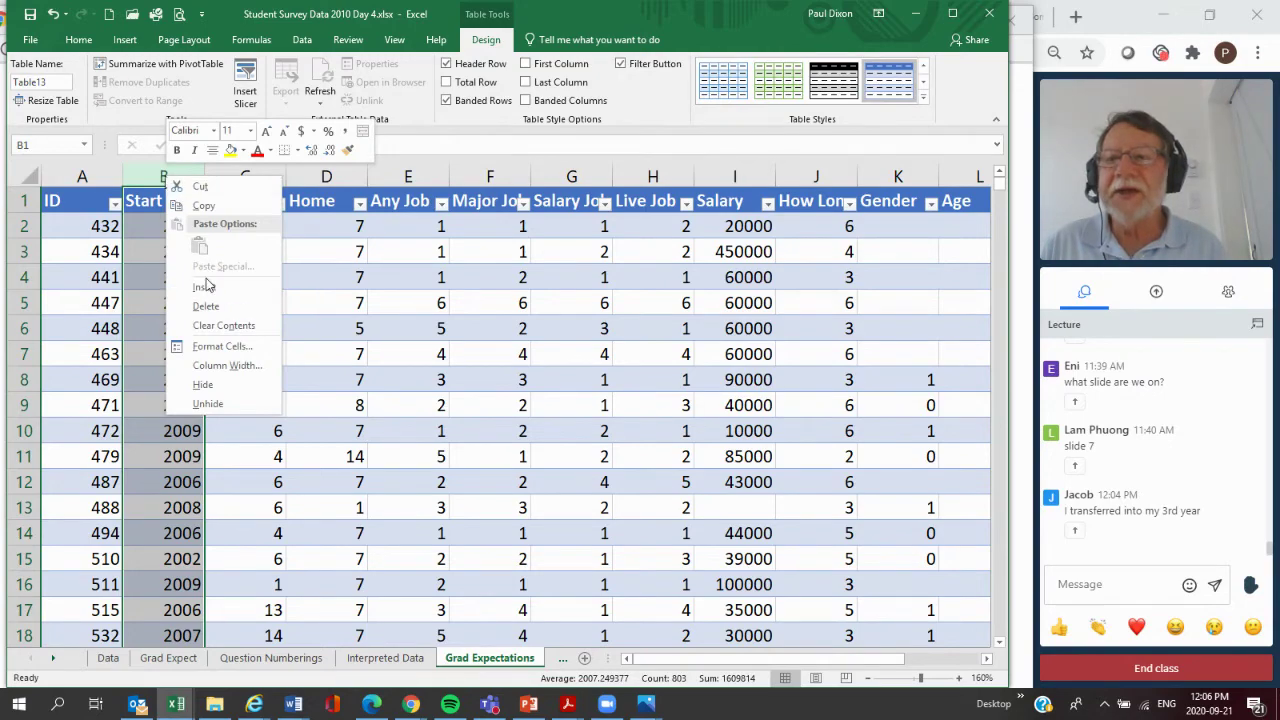
click(205, 288)
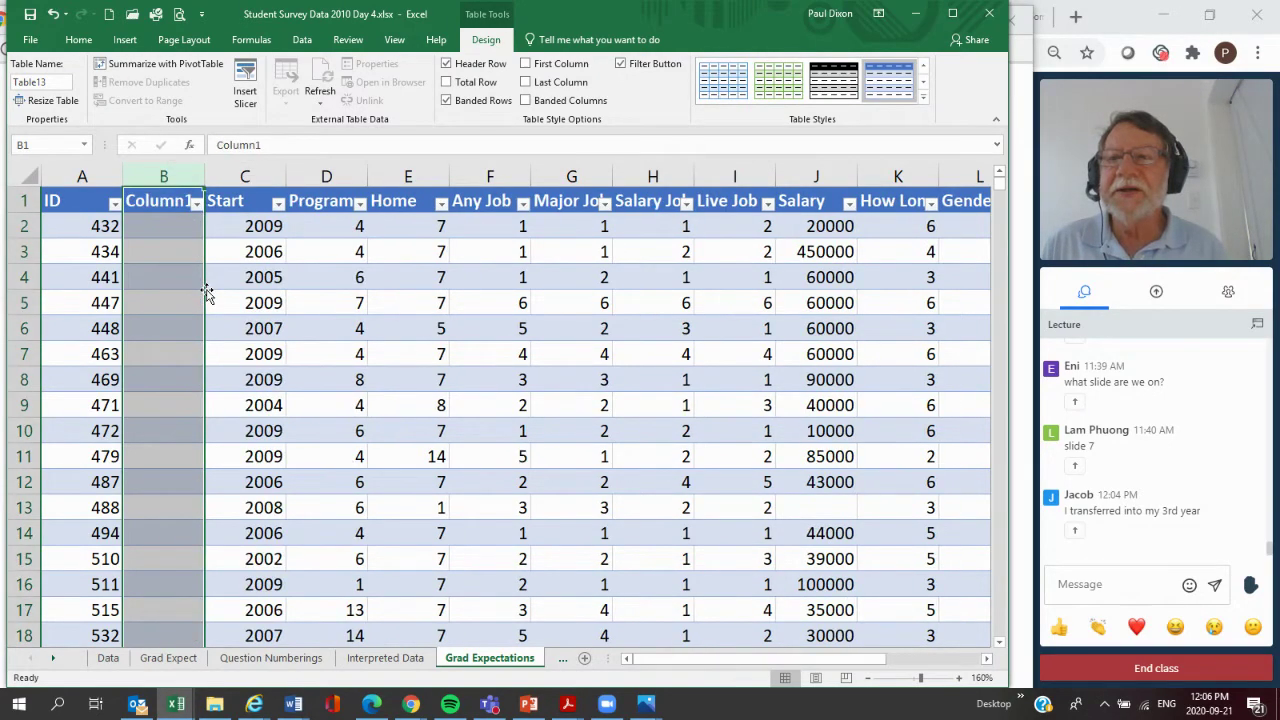
click(158, 201)
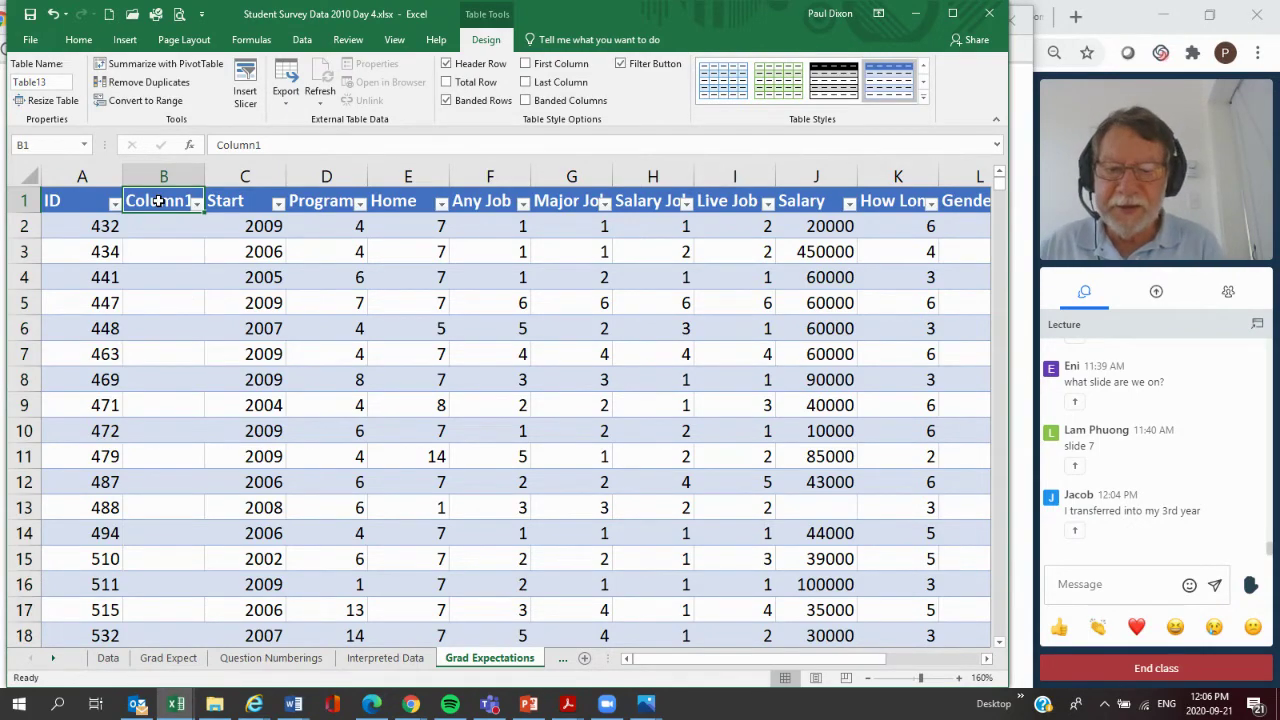
text(Year)
key(Return)
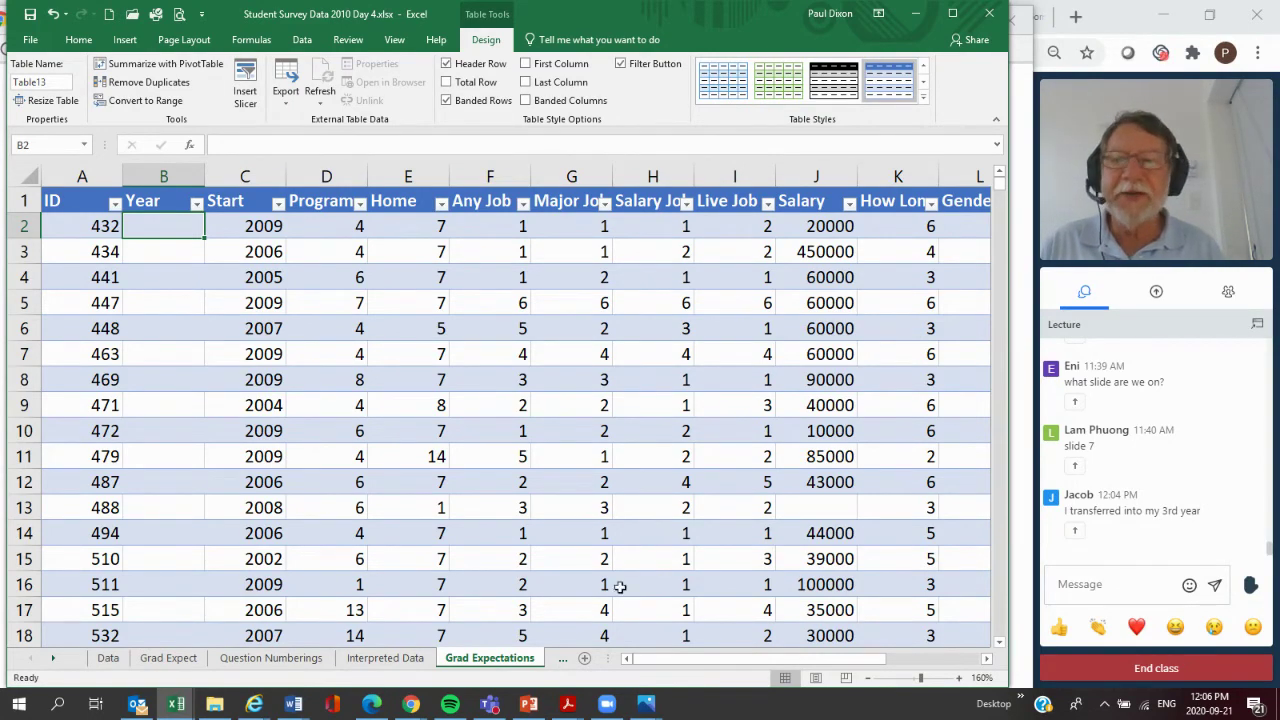
- View the Start-to-Year lookup table on the look up sheet, and the Grad Expect sheet
click(53, 658)
click(53, 658)
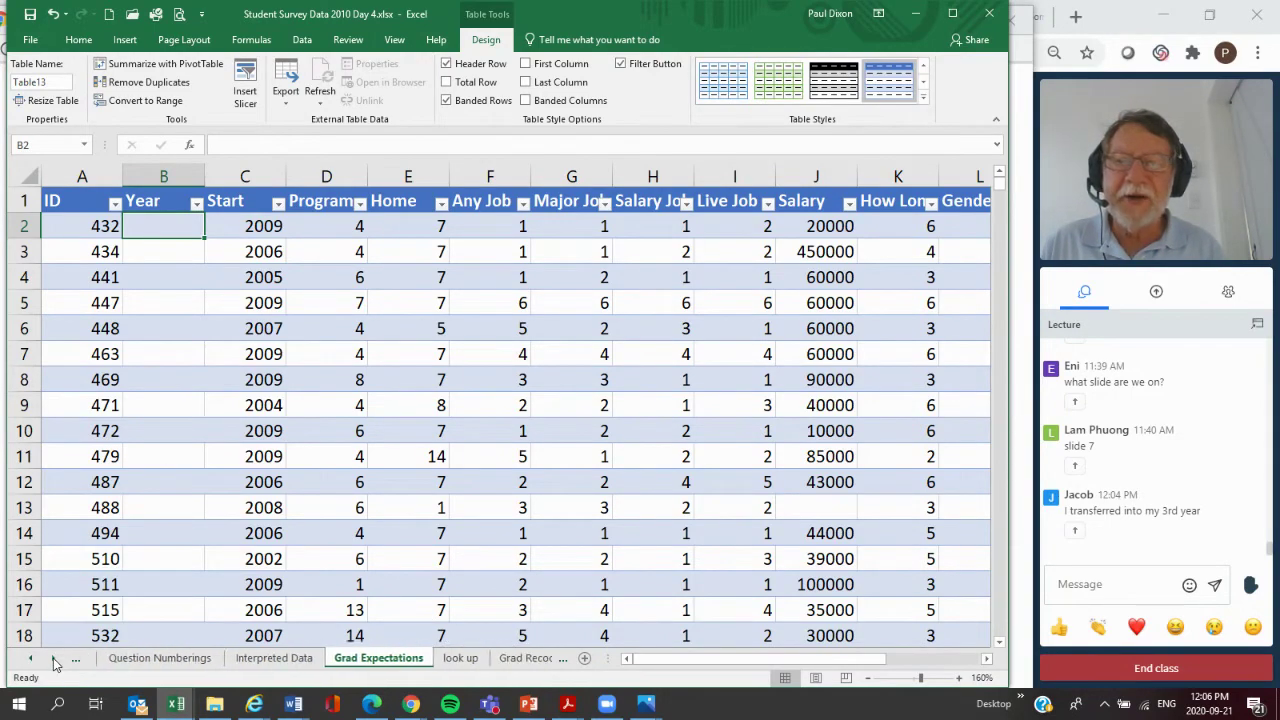
click(450, 659)
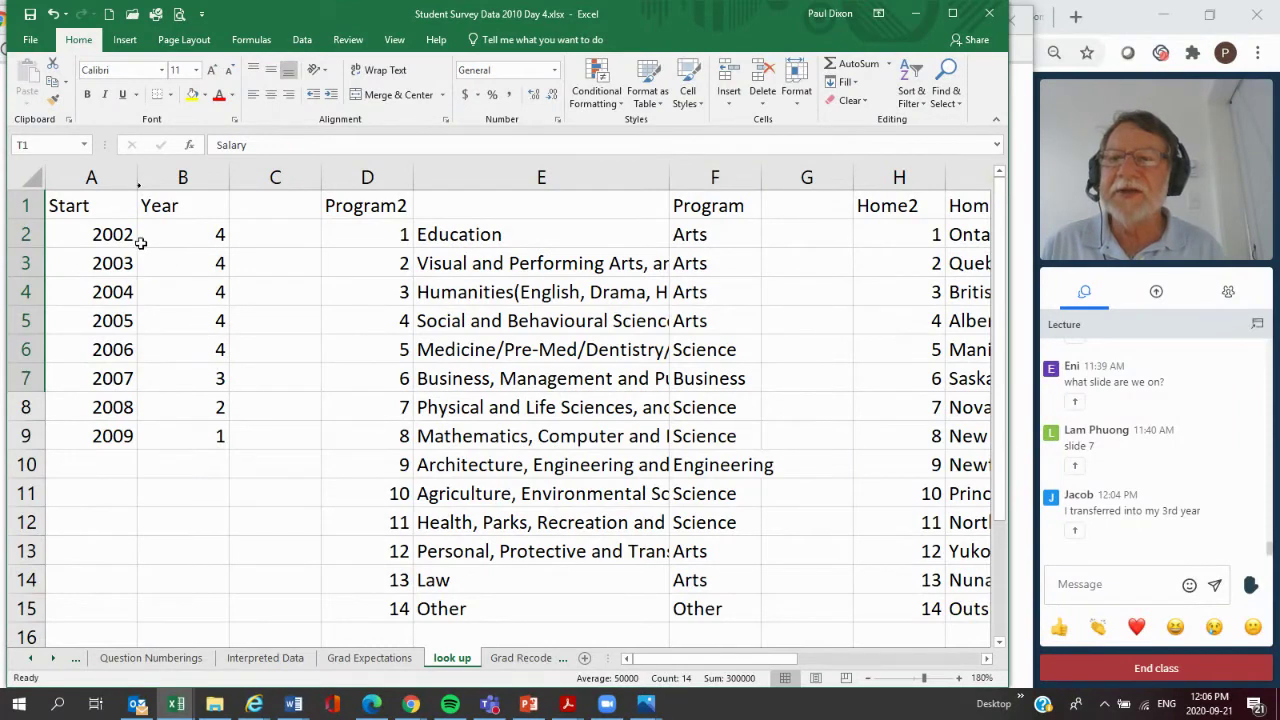
click(87, 206)
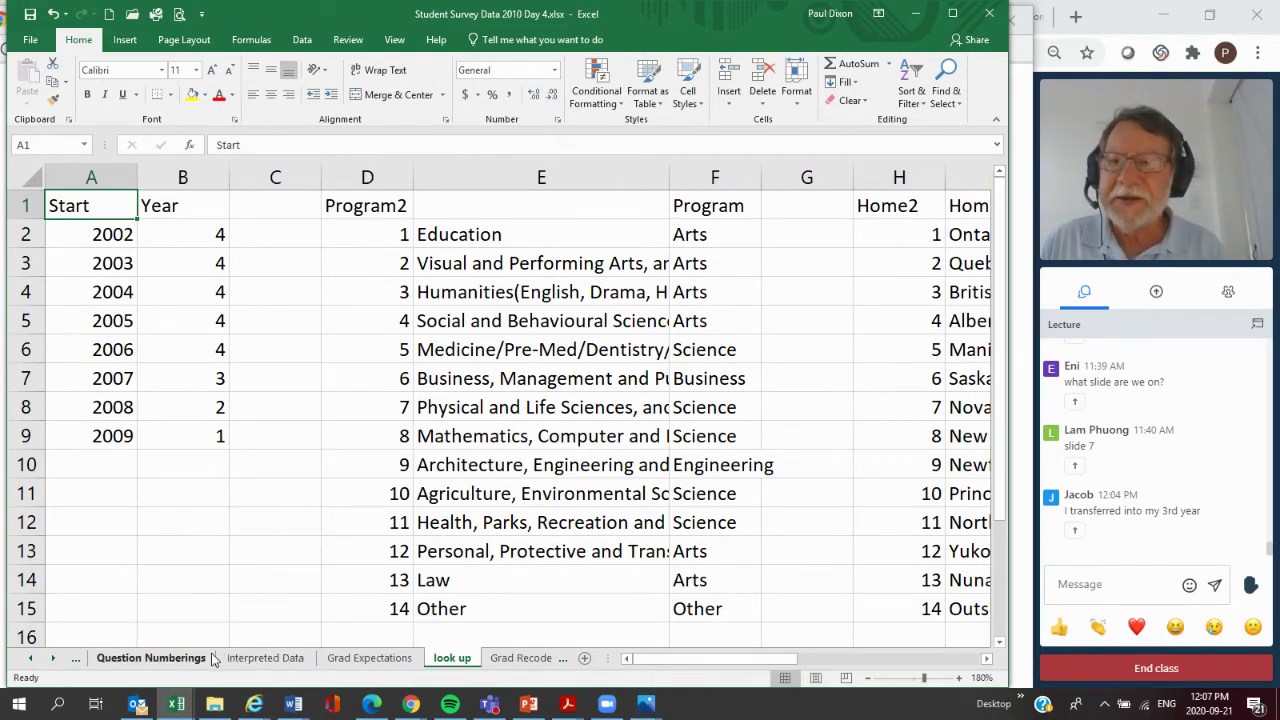
click(30, 658)
click(125, 660)
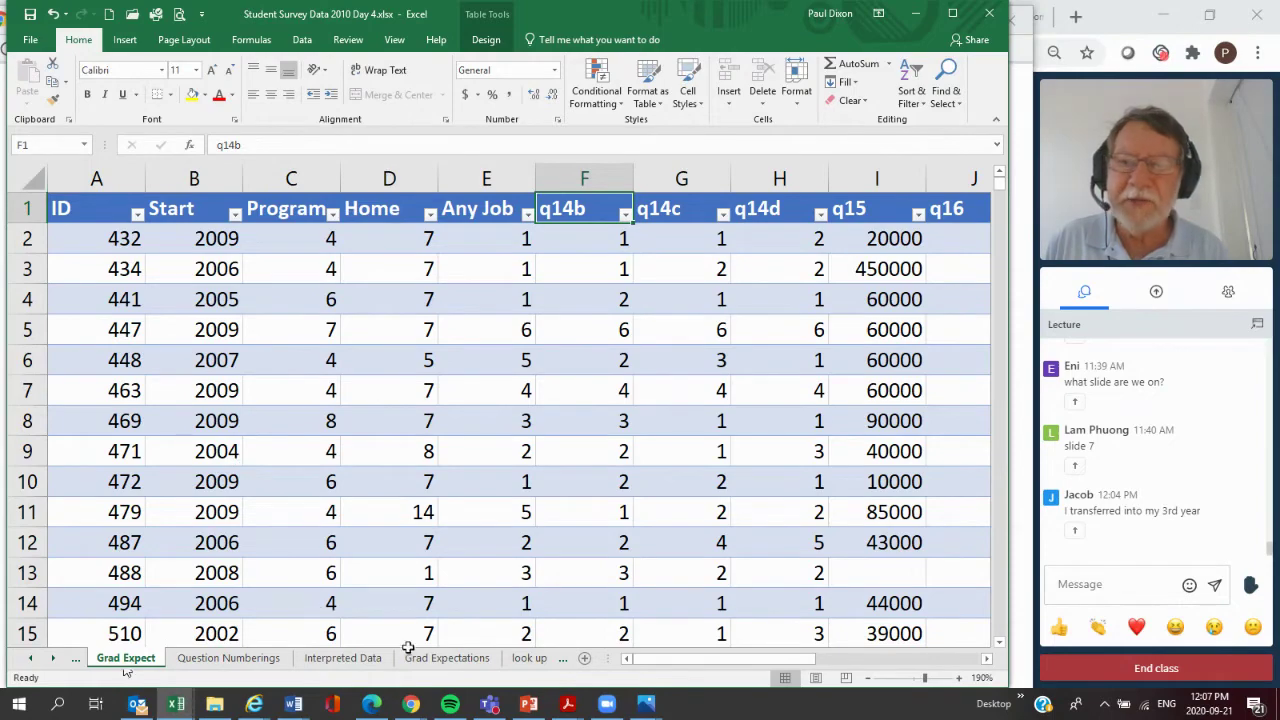
- In cell B2 of Grad Expectations, begin a VLOOKUP formula with lookup value C2 and table range A2:B9 on the look up sheet
click(440, 660)
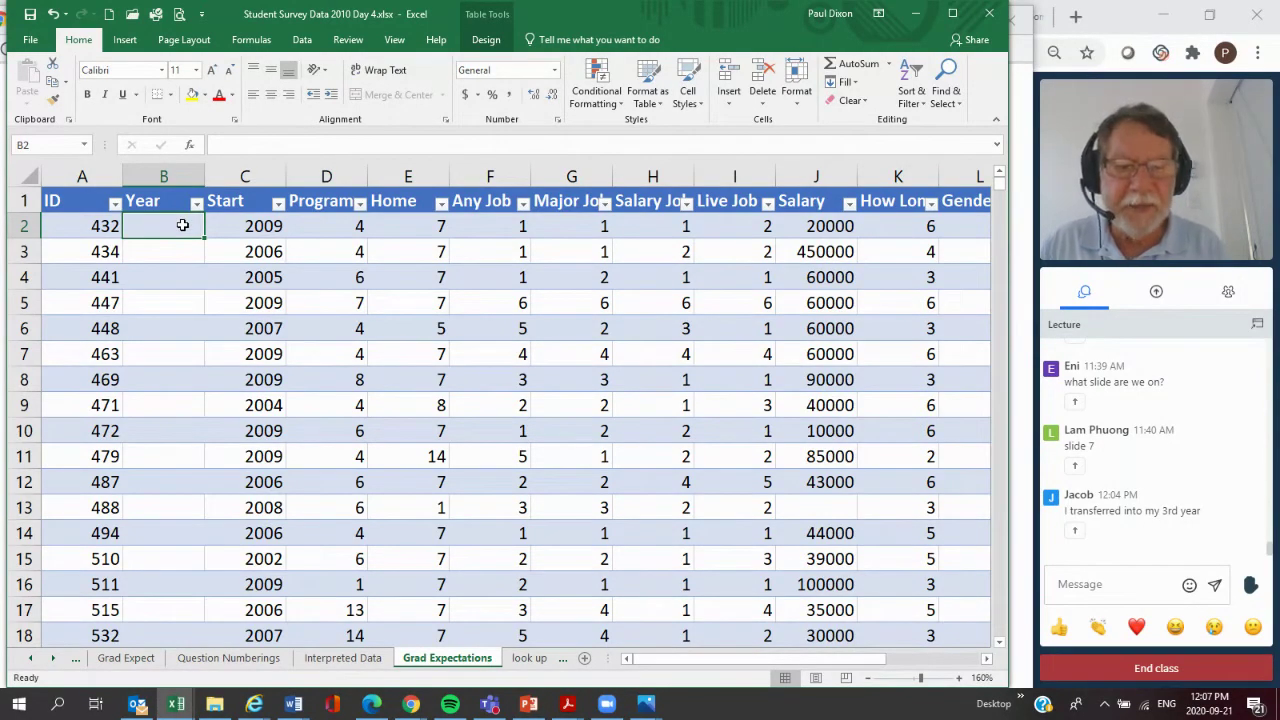
text(=)
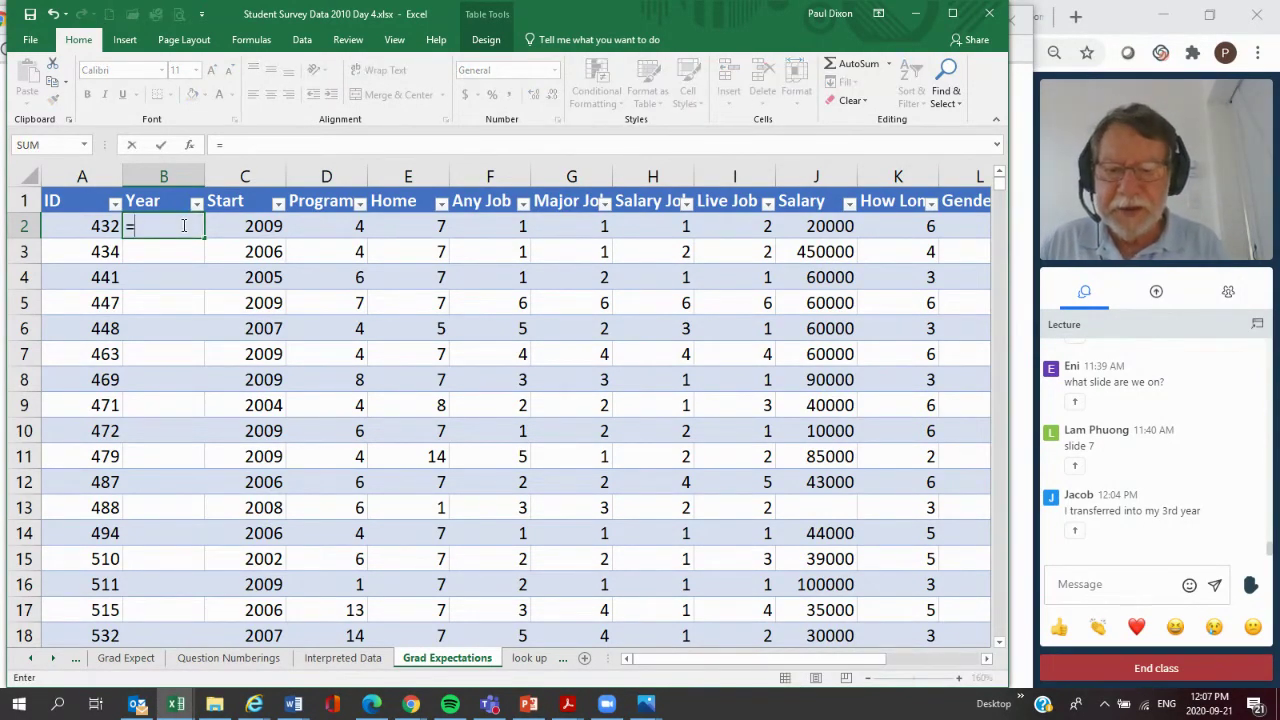
text(vl)
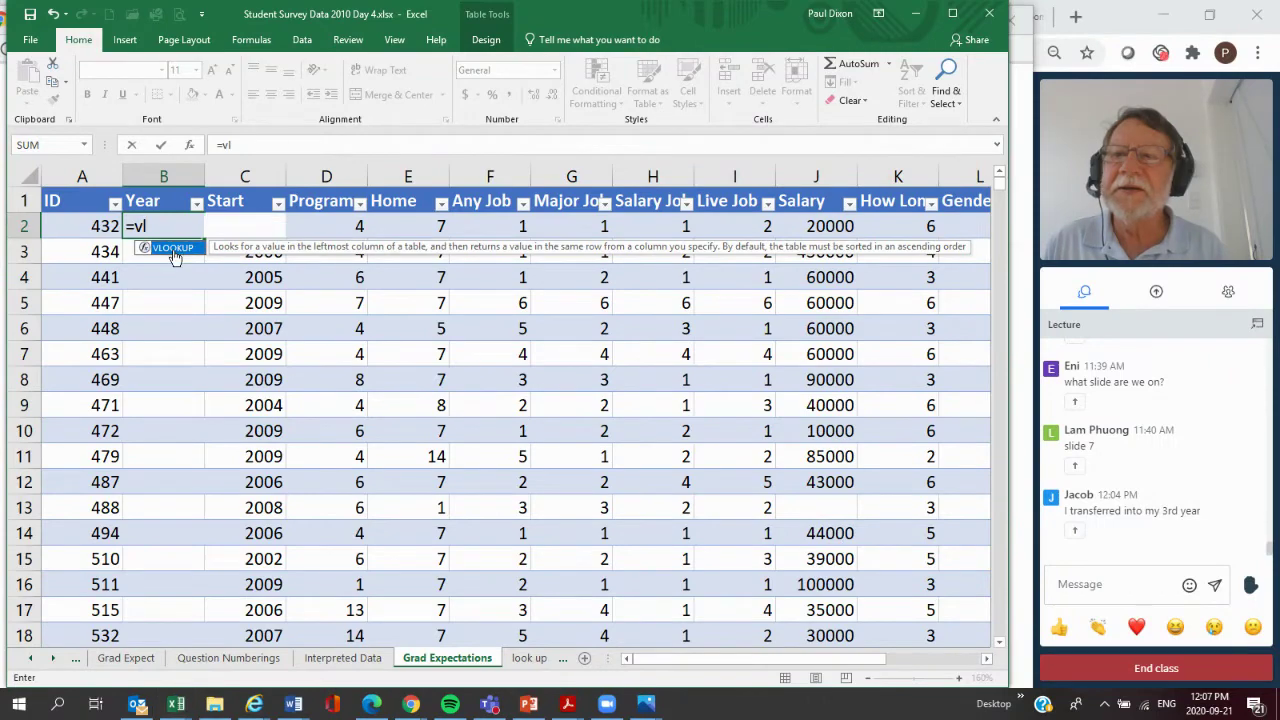
double_click(173, 256)
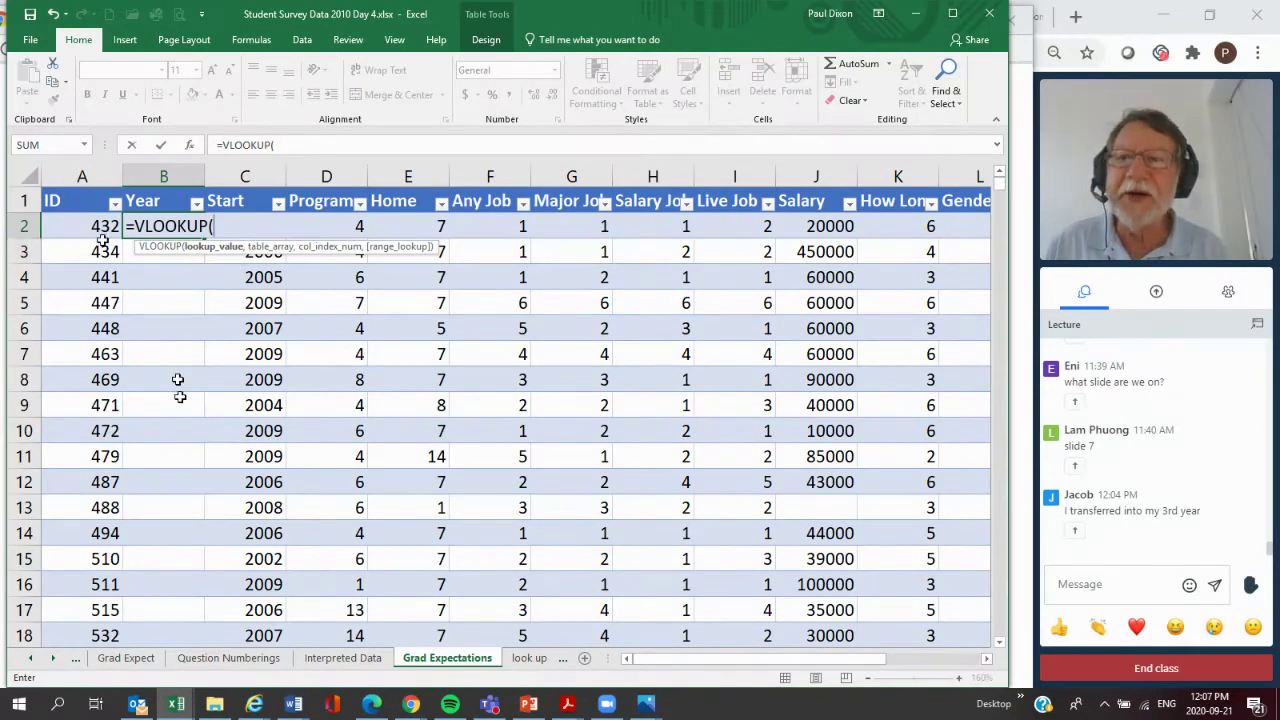
text(C2)
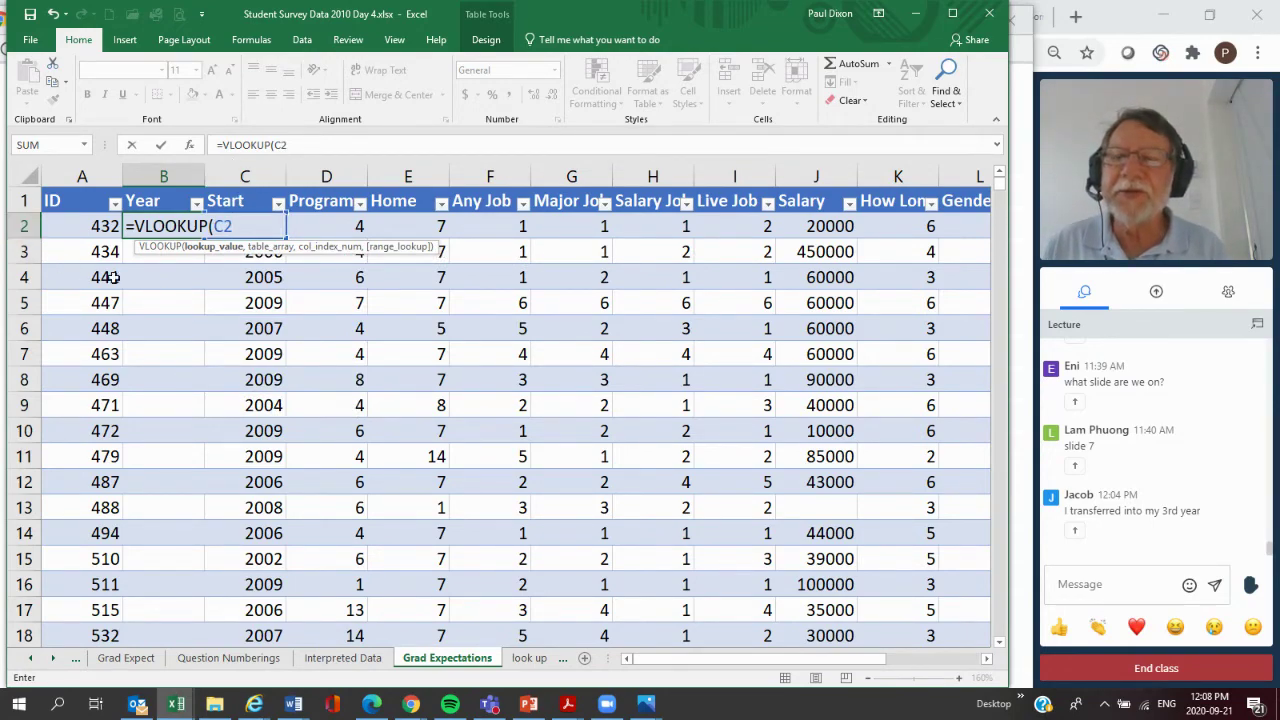
text(,)
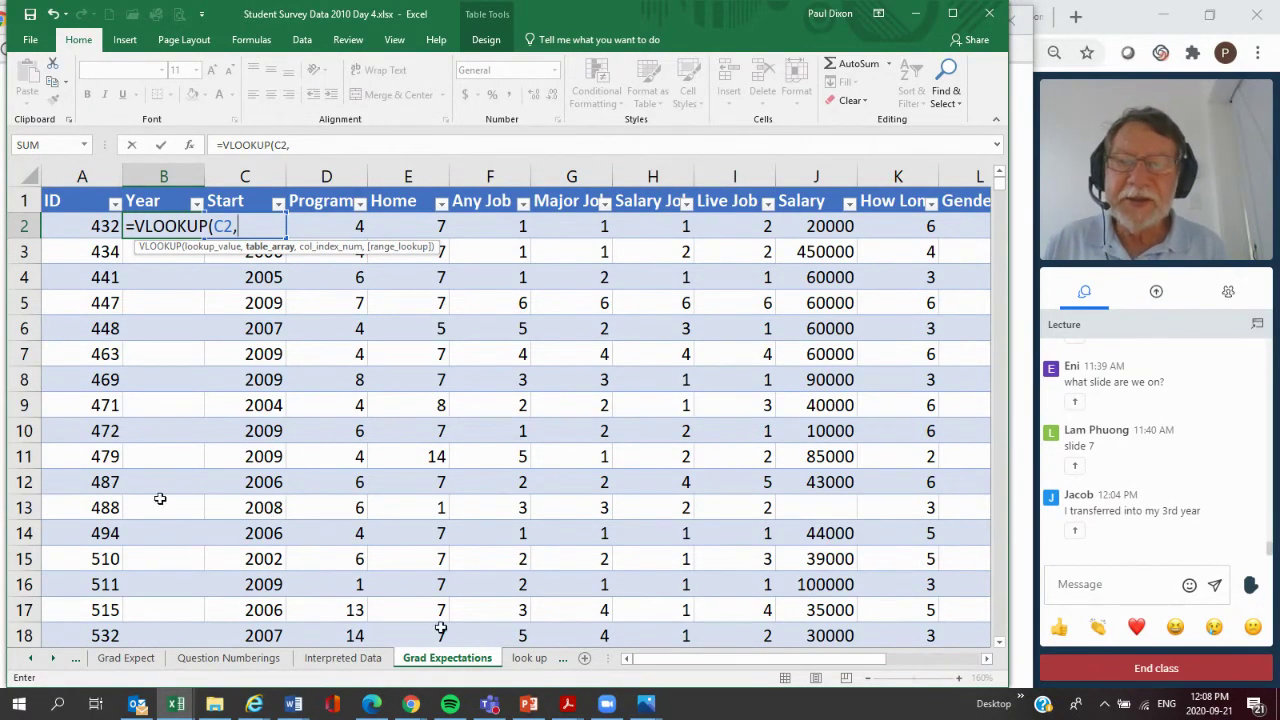
click(527, 658)
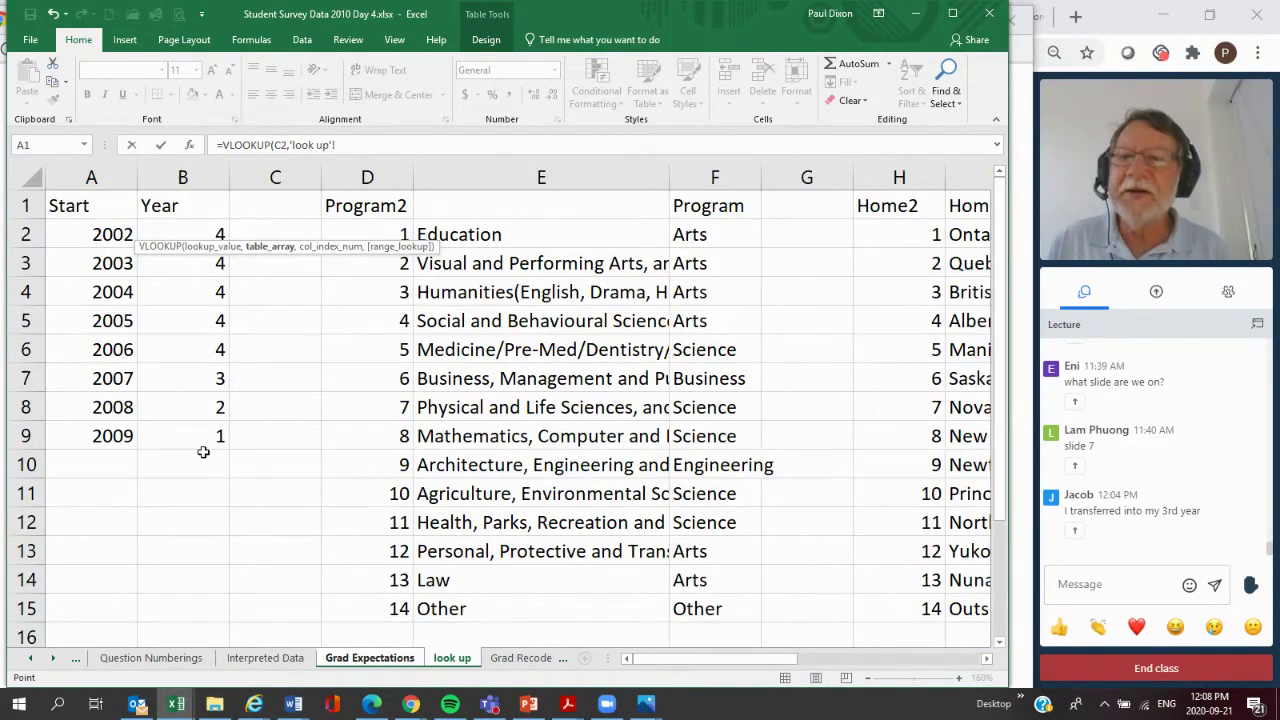
drag(56, 237, 172, 422)
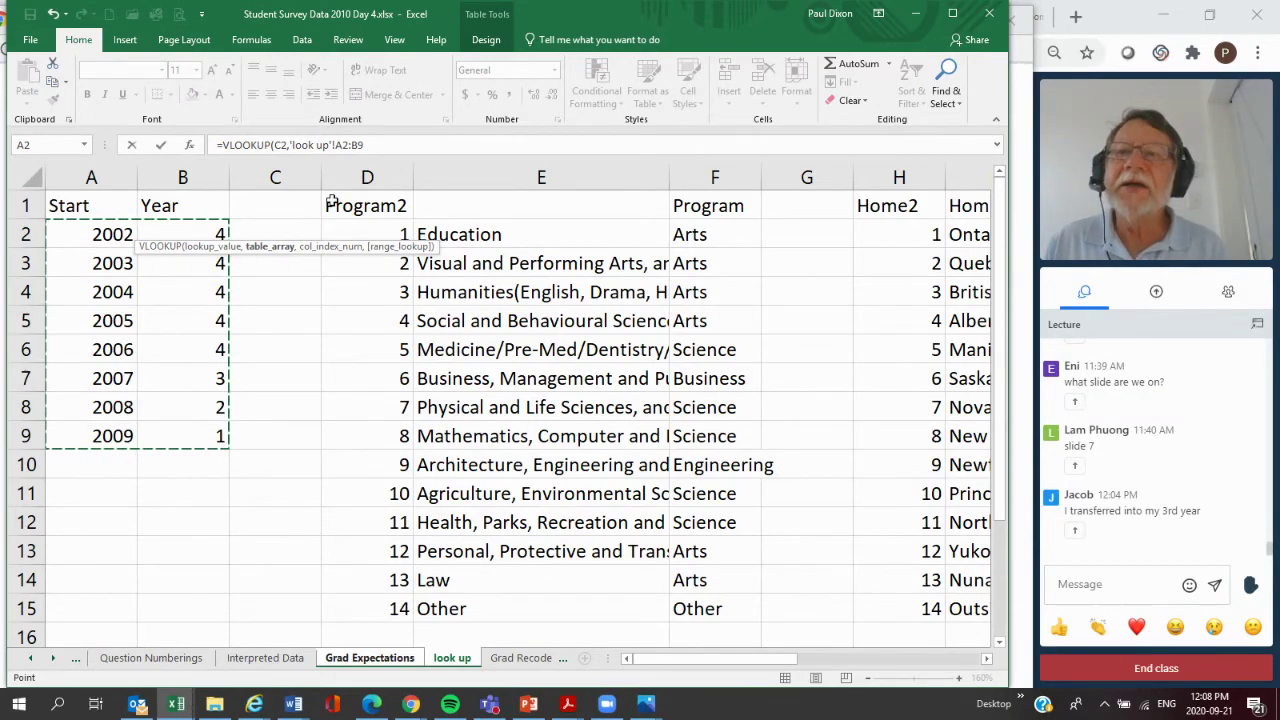
- Make the formula's table range absolute as 'look up'!$A$2:$B$9
click(376, 145)
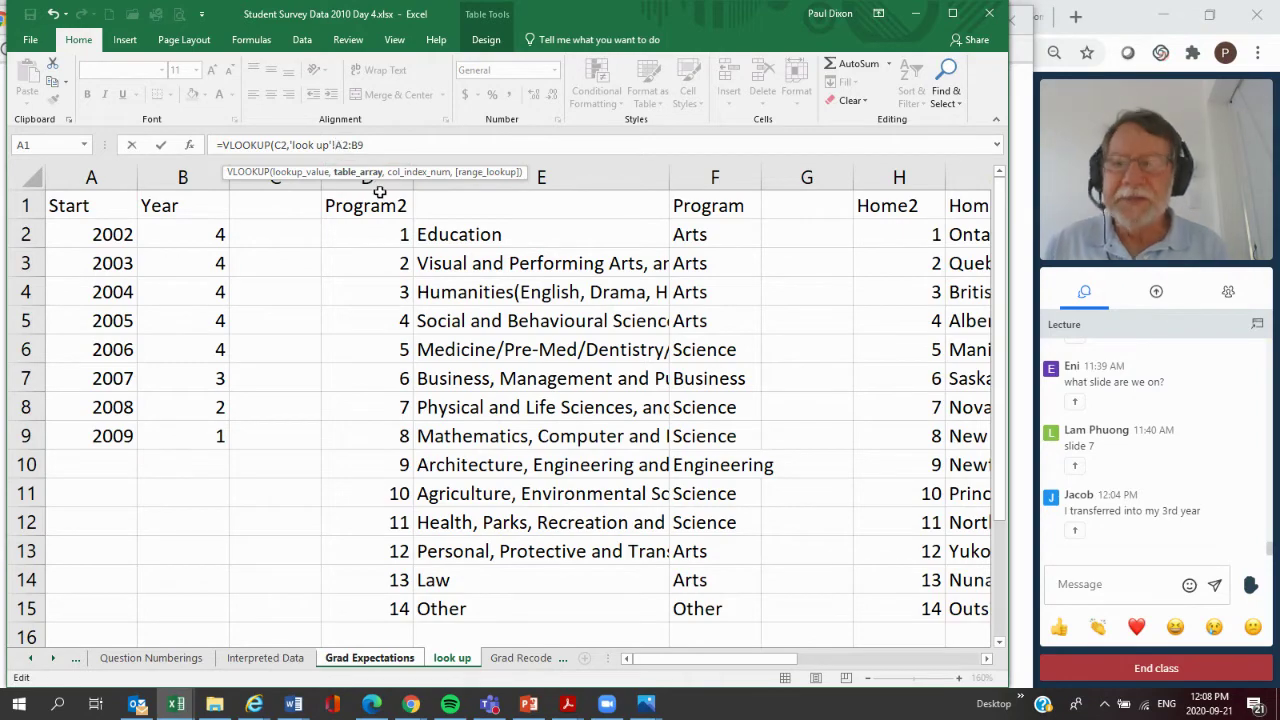
text($A)
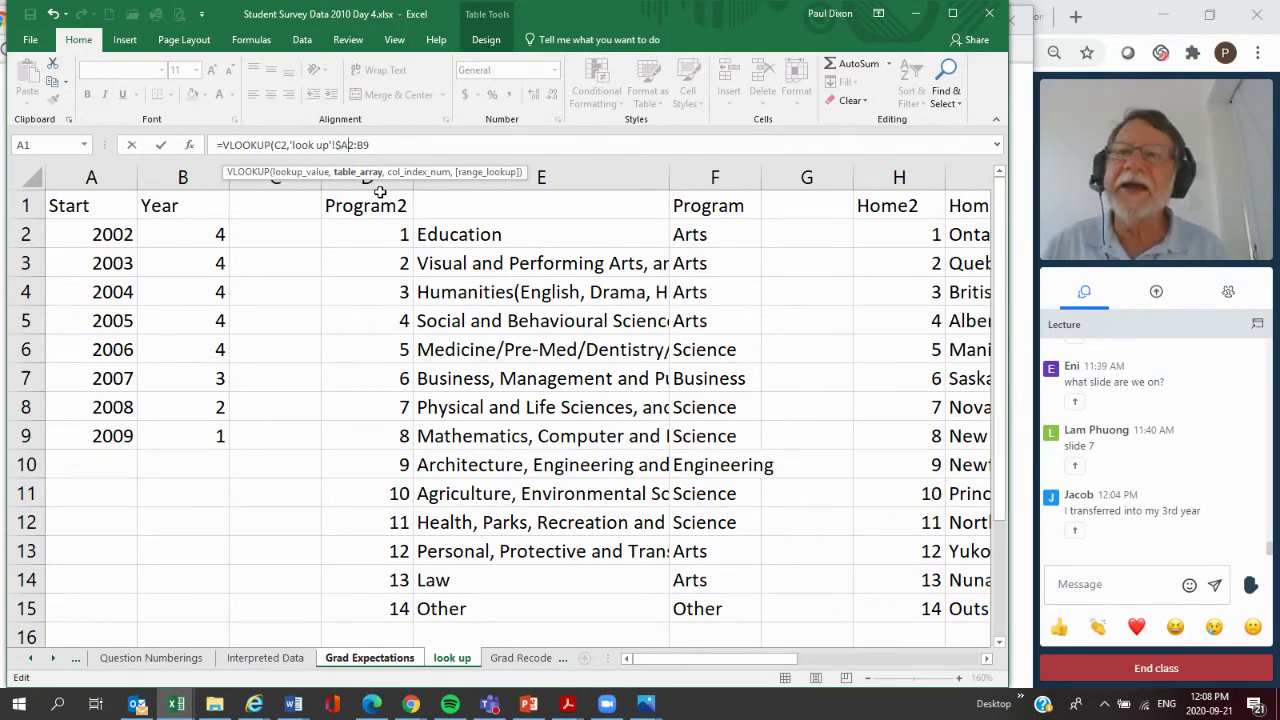
text($)
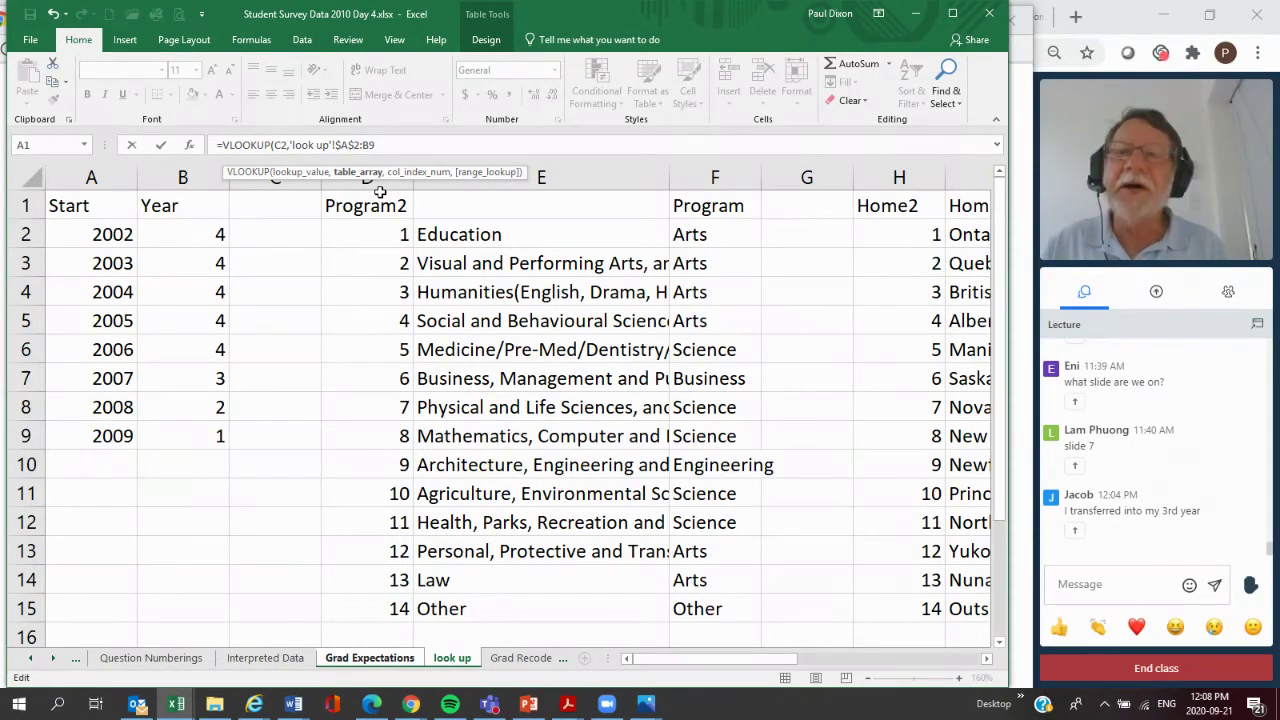
key(Right)
key(Right)
key(Right)
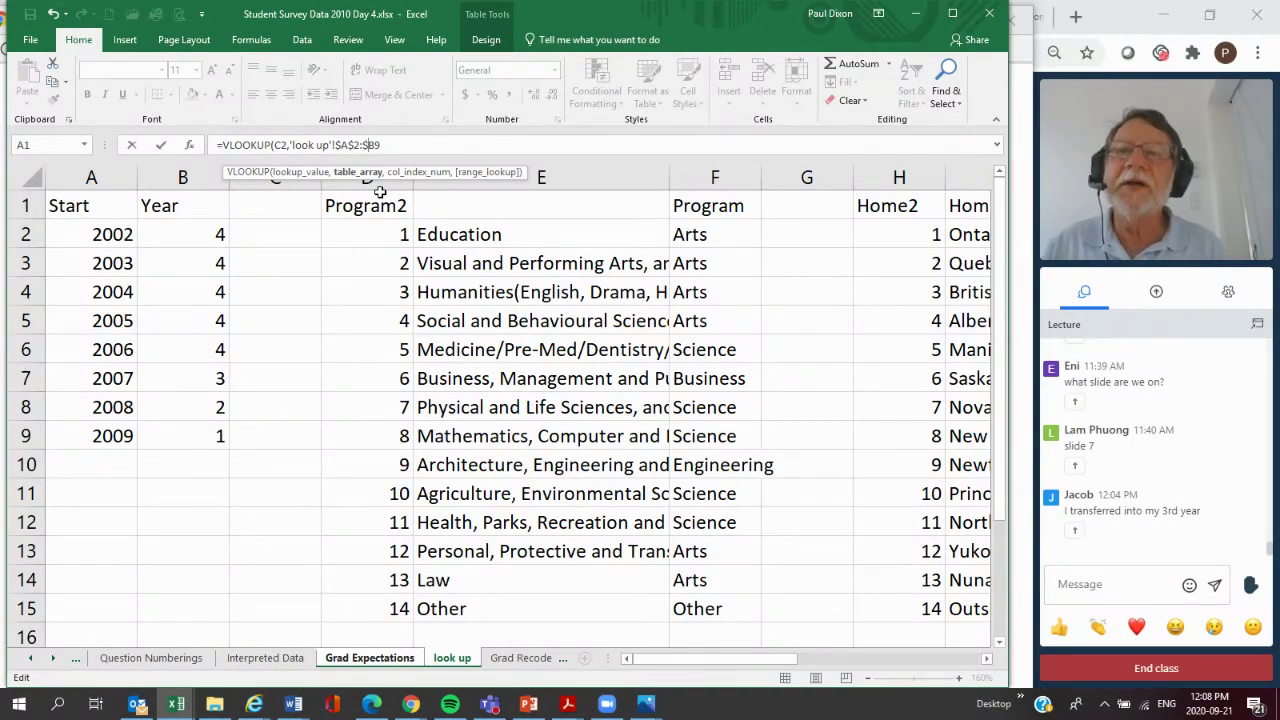
text($)
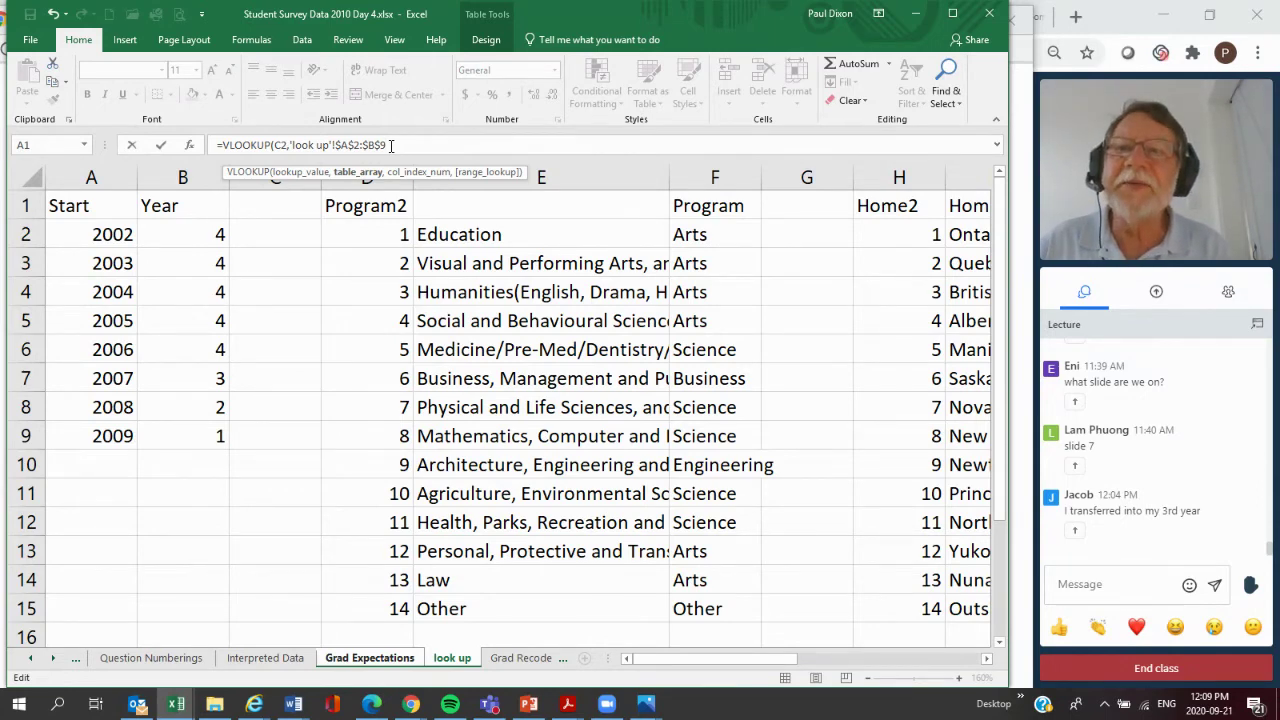
- Complete the VLOOKUP formula with column index 2 and FALSE for an exact match, and enter it
text(,2)
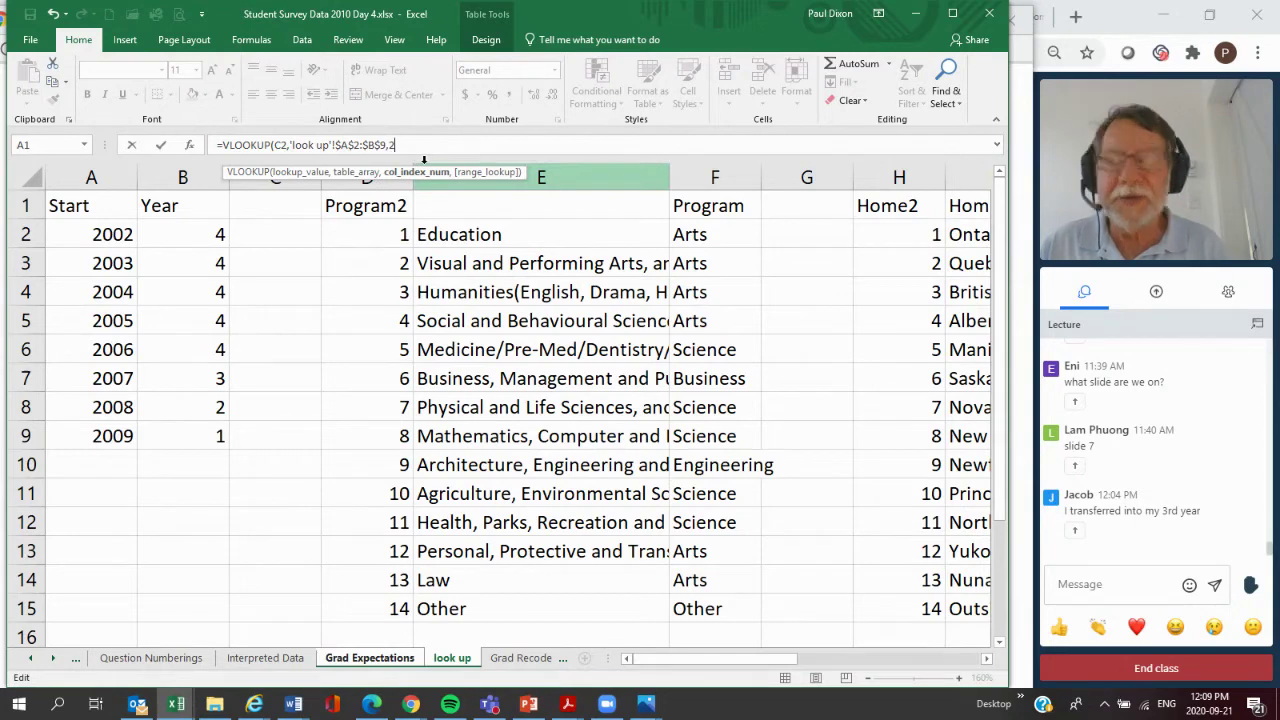
text(,)
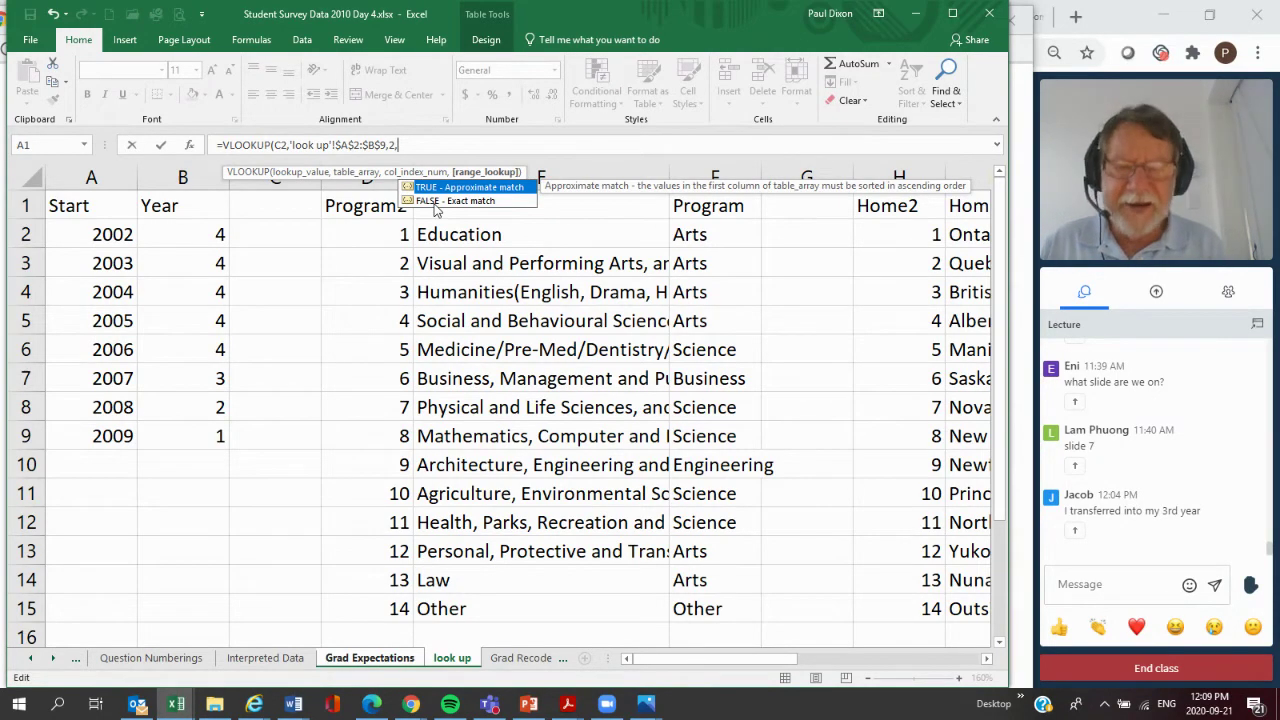
double_click(434, 203)
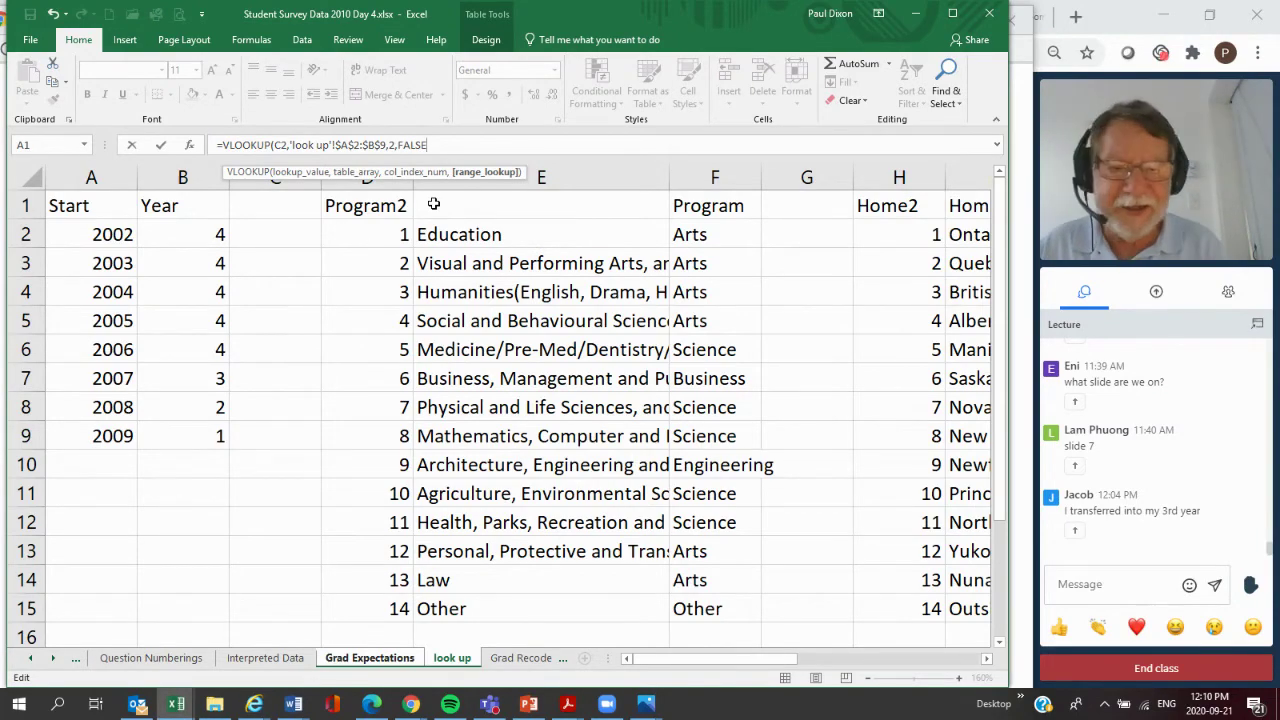
text())
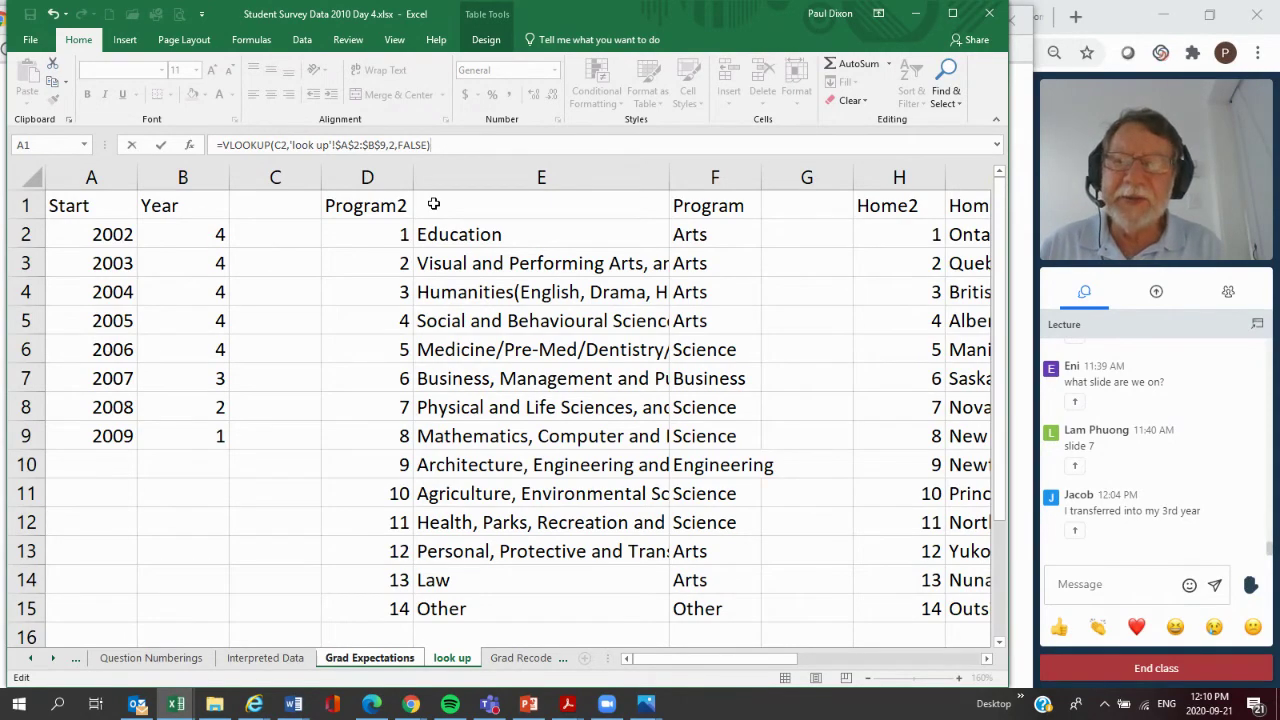
key(Return)
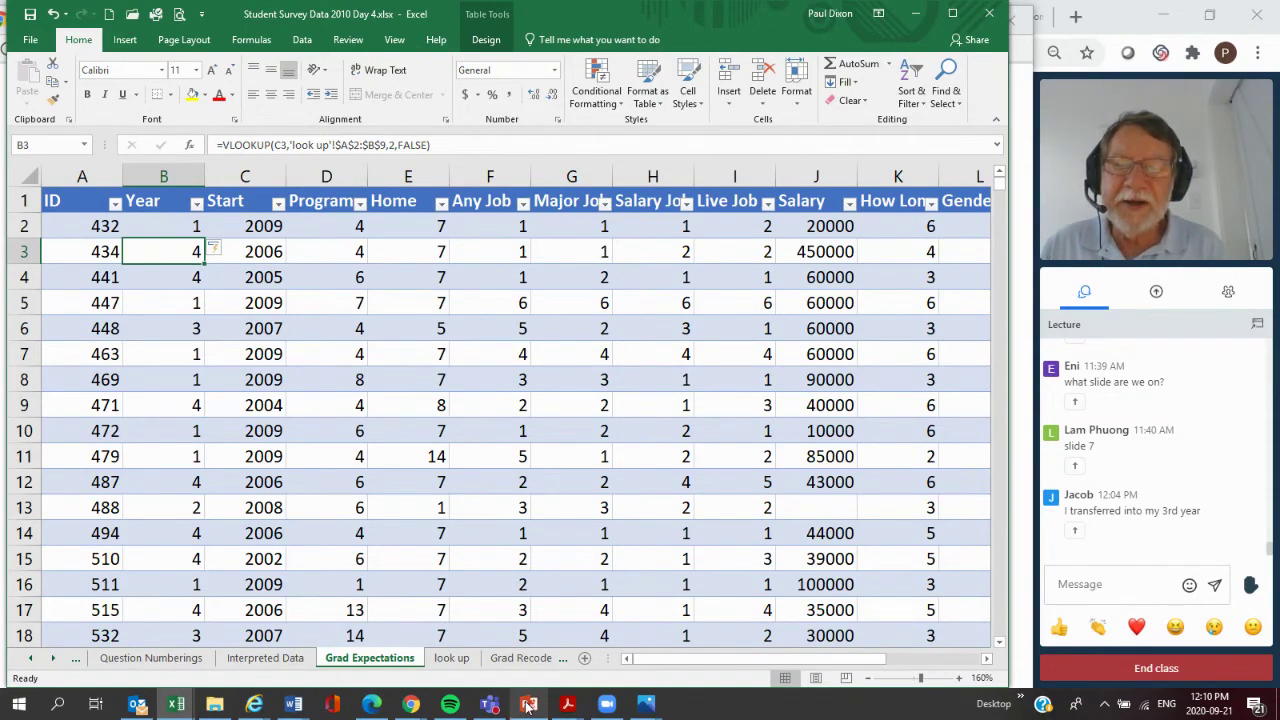
- Switch to the slides in Chrome and present slides 28 through 32, on the VLOOKUP formula and recoding the Program variable
mouse_move(484, 706)
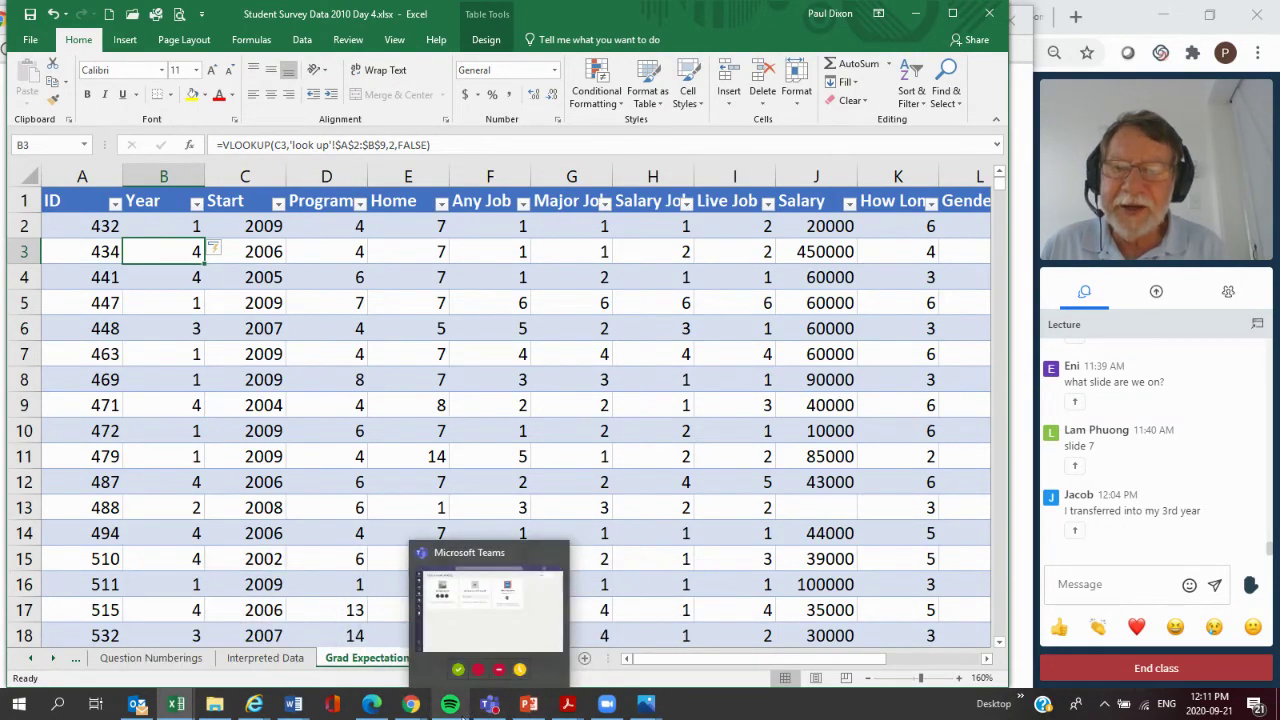
mouse_move(410, 706)
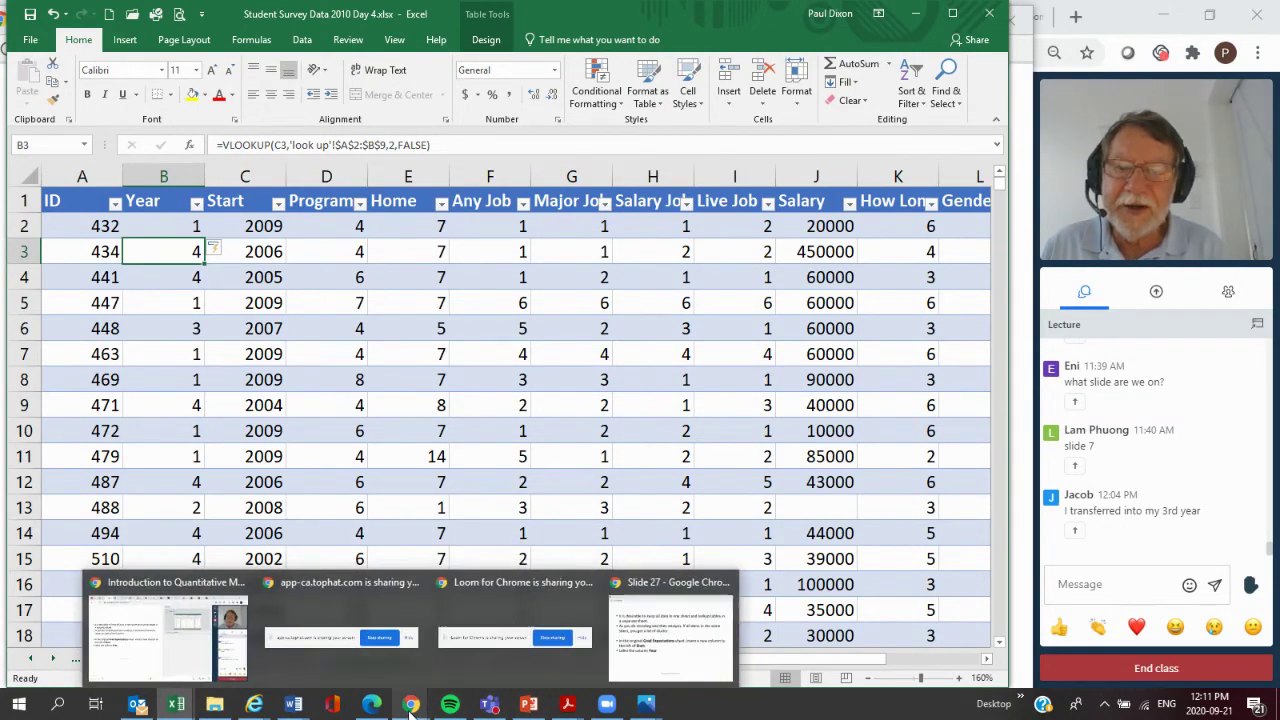
click(652, 589)
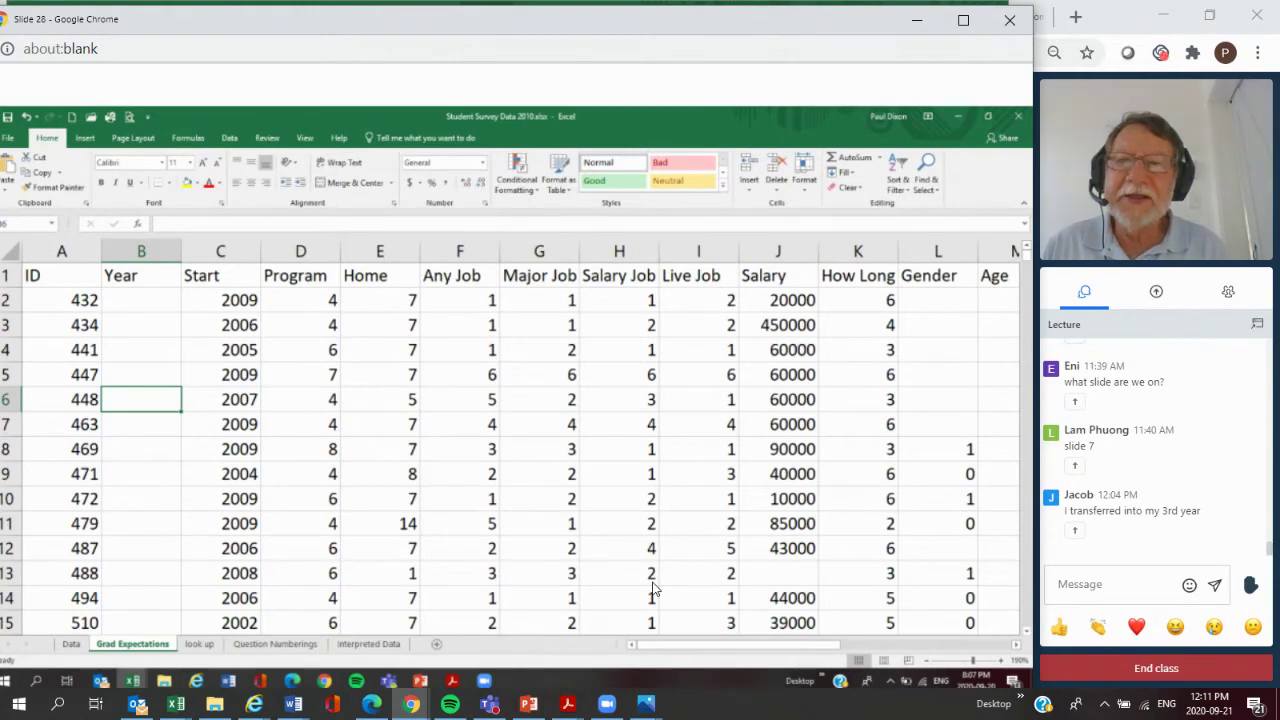
key(Right)
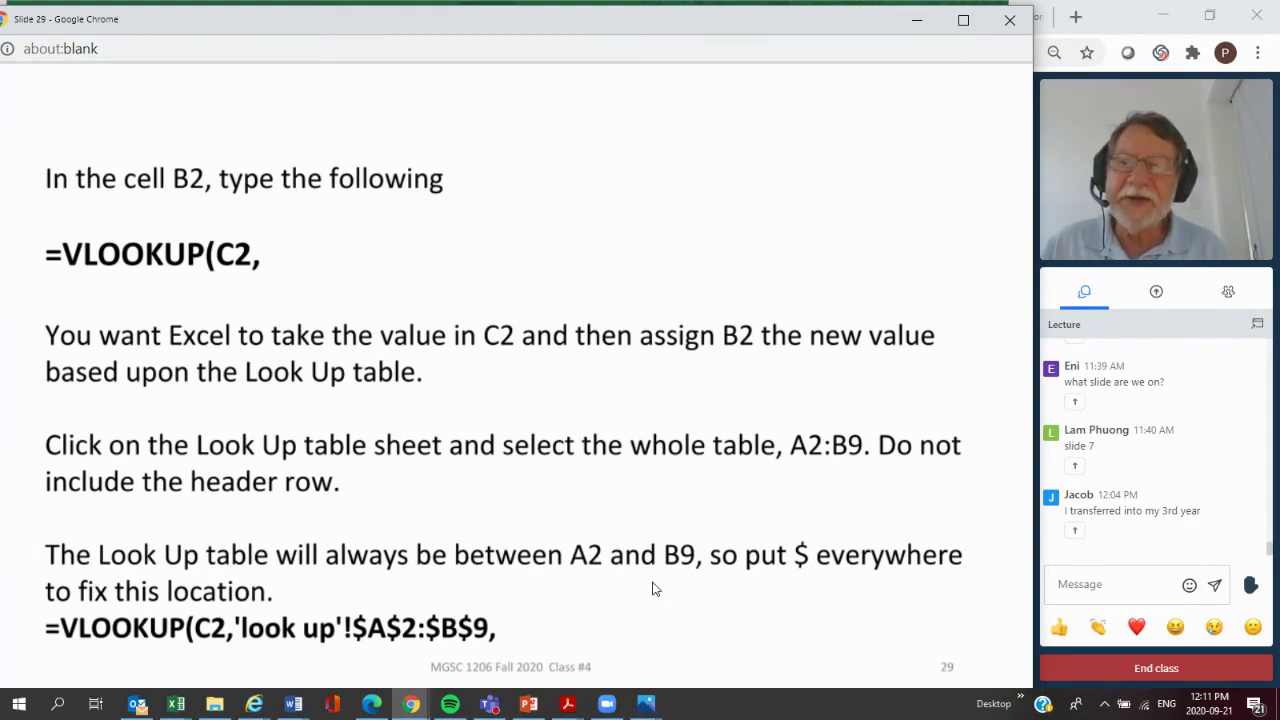
key(Right)
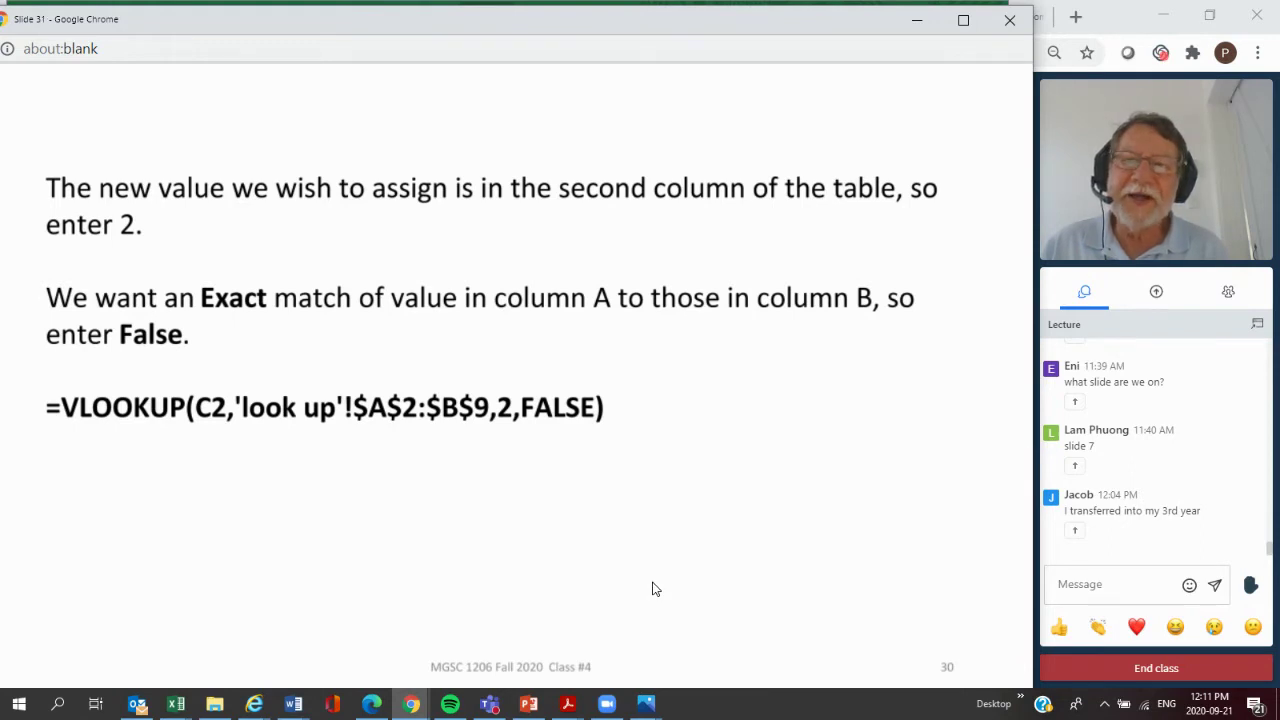
key(Right)
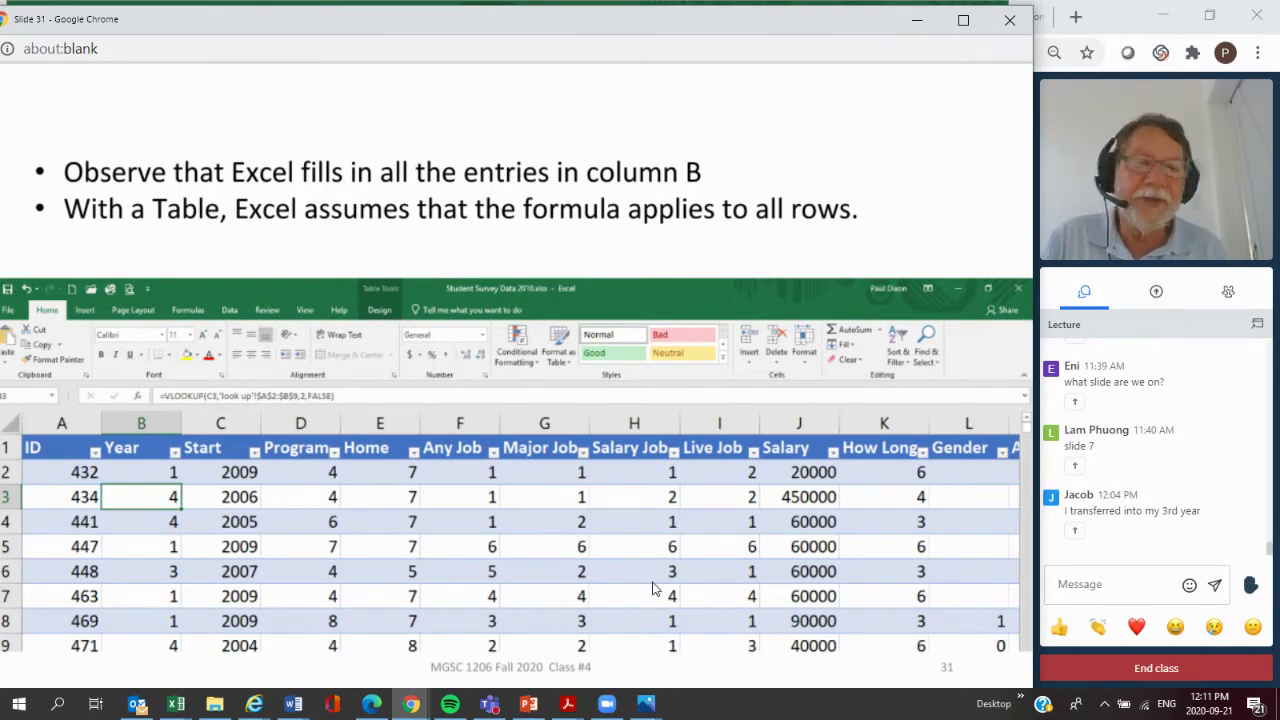
key(Right)
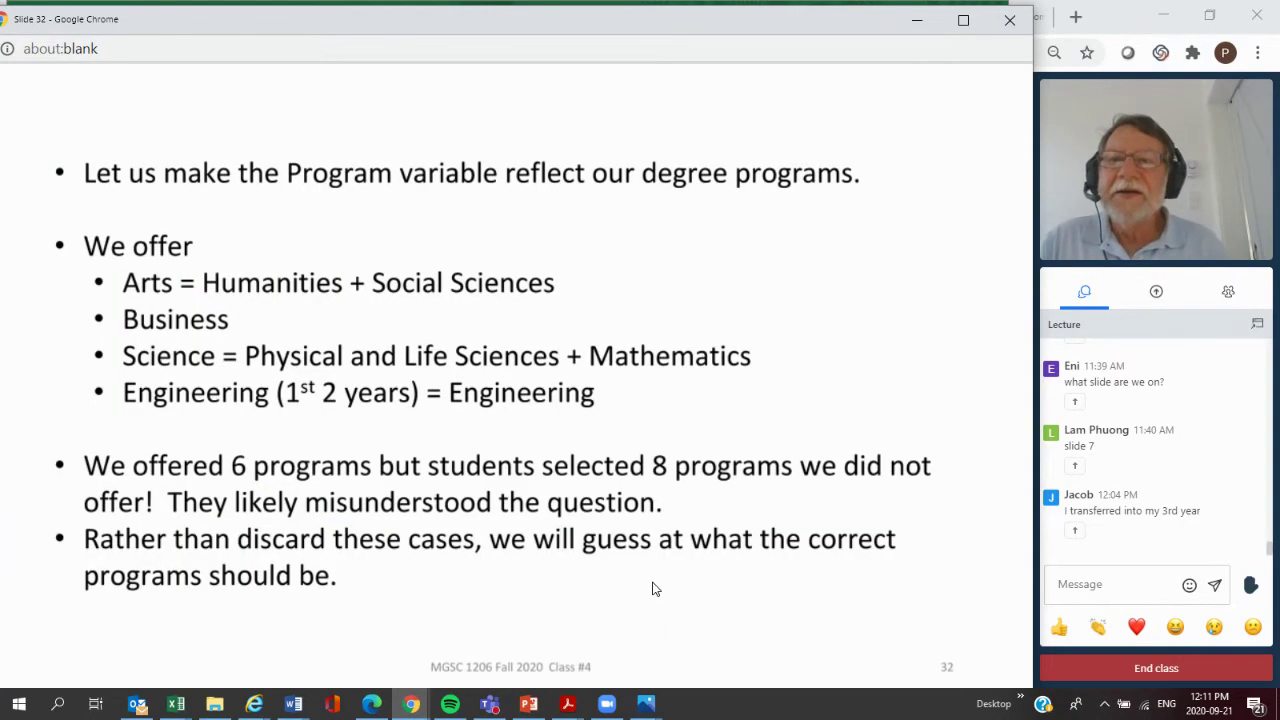
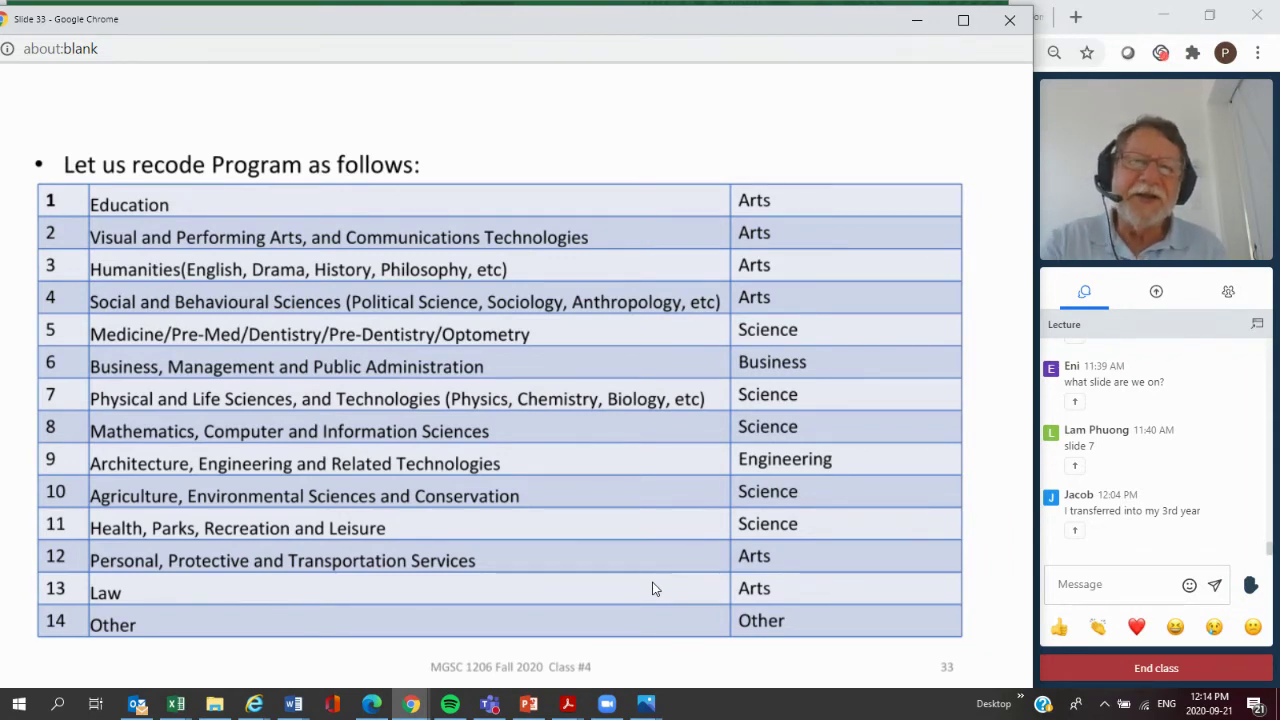
- Present slides 34 through 36, on the Program lookup table, checking data for entry errors and the VLOOKUP formula for Program
key(Right)
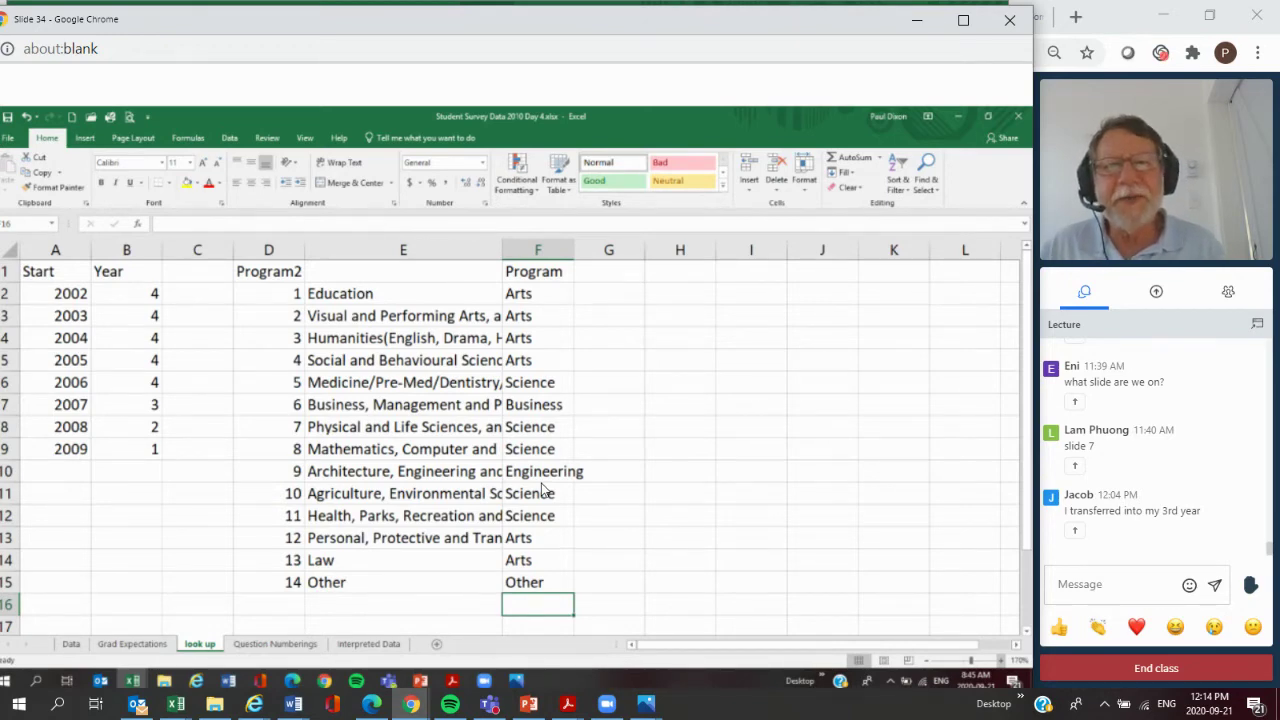
key(Right)
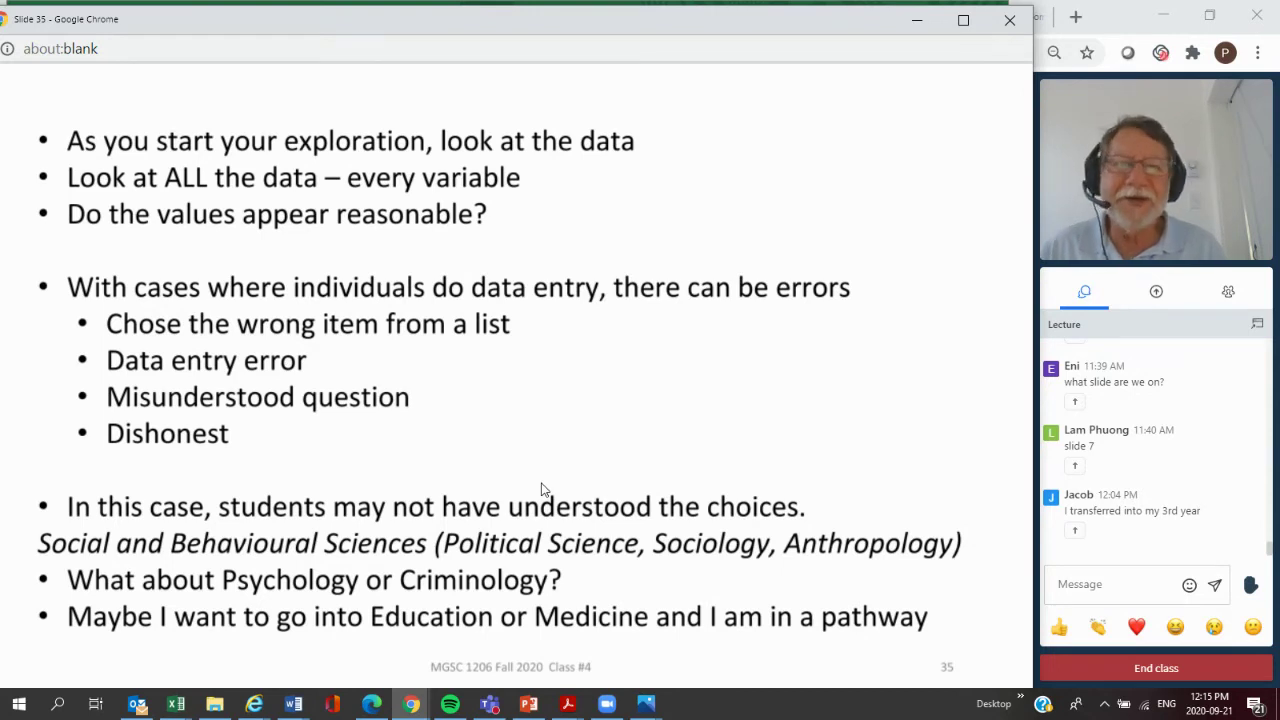
key(Right)
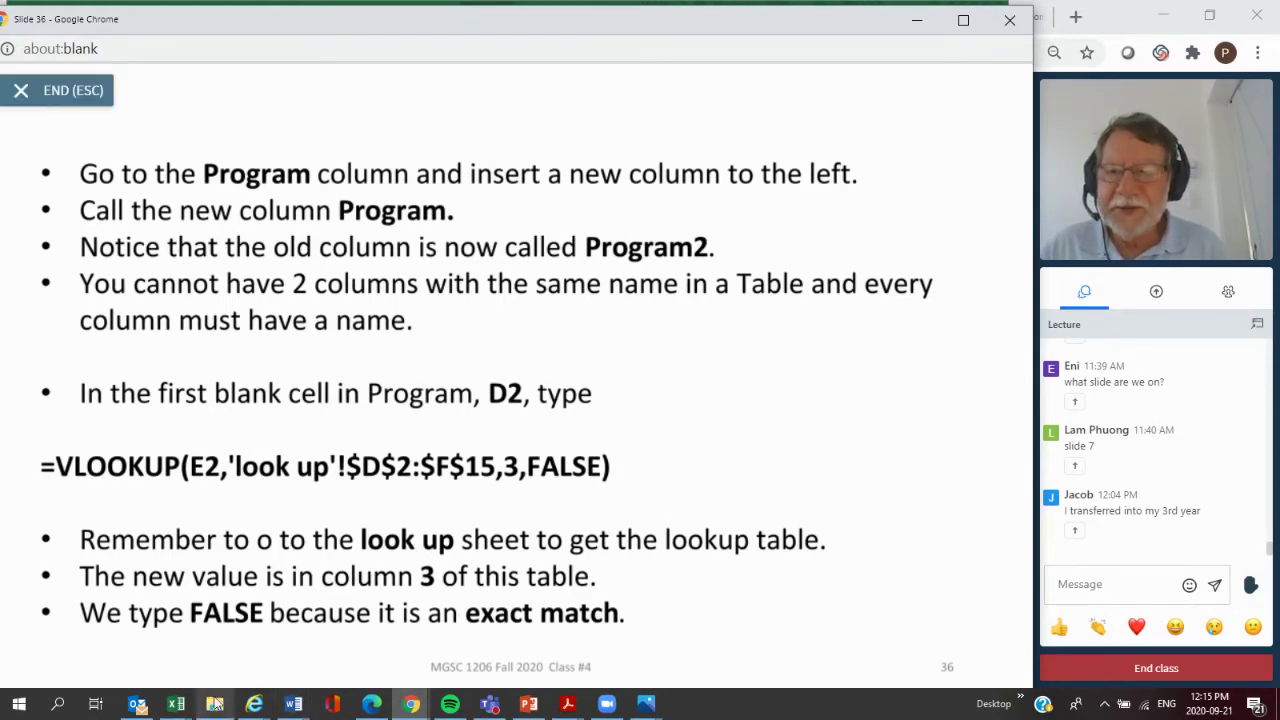
- Switch to the Student Survey Data 2010 Day 4 workbook in Excel and insert a new column before Program in Grad Expectations
click(178, 705)
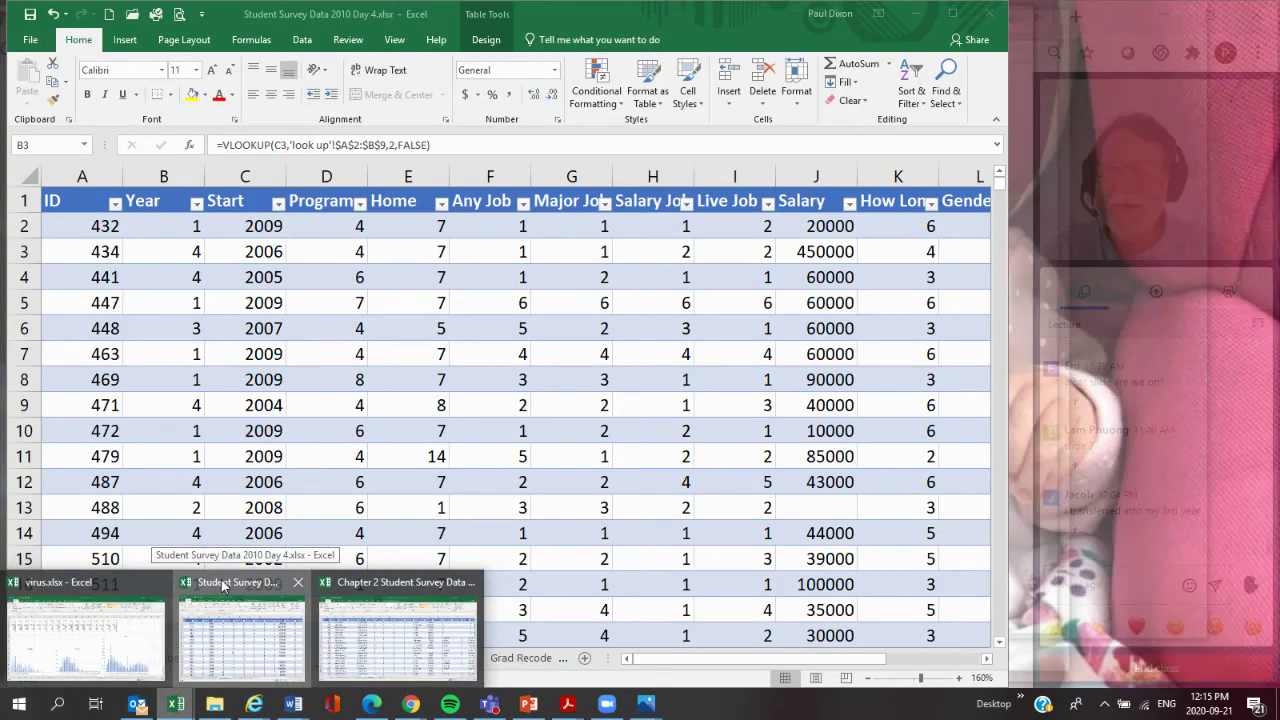
click(221, 579)
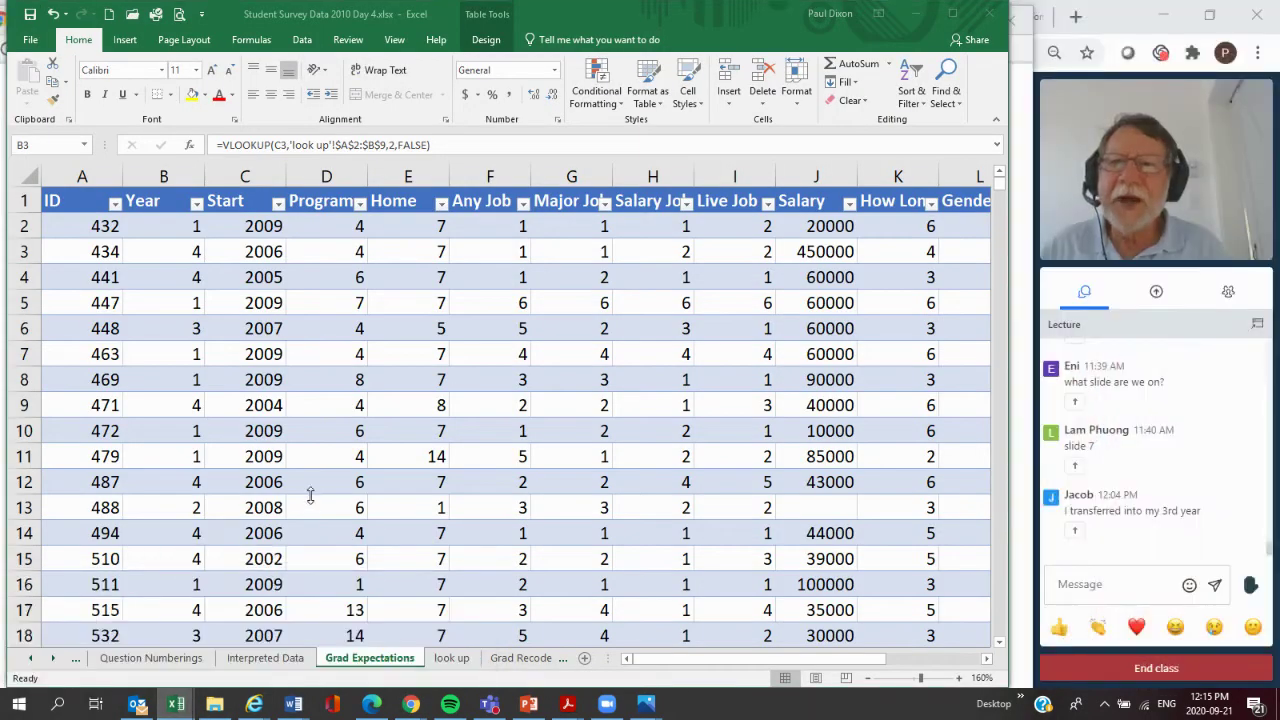
click(330, 176)
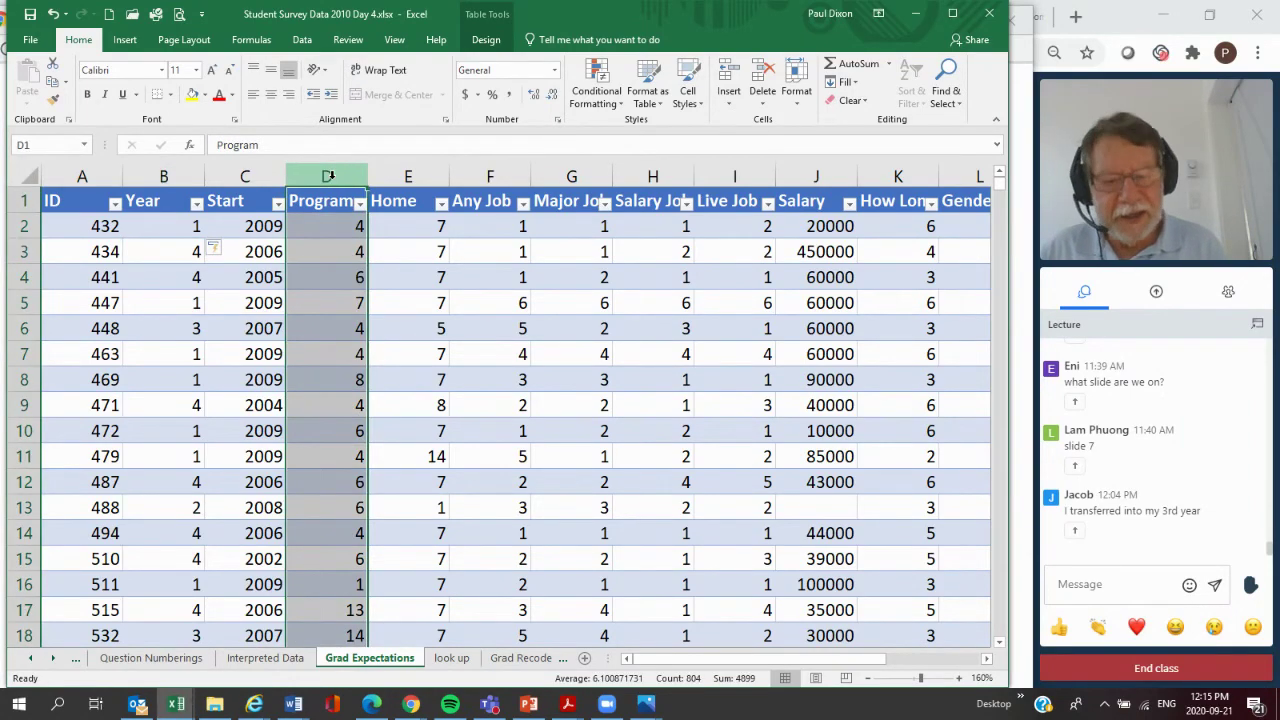
right_click(330, 178)
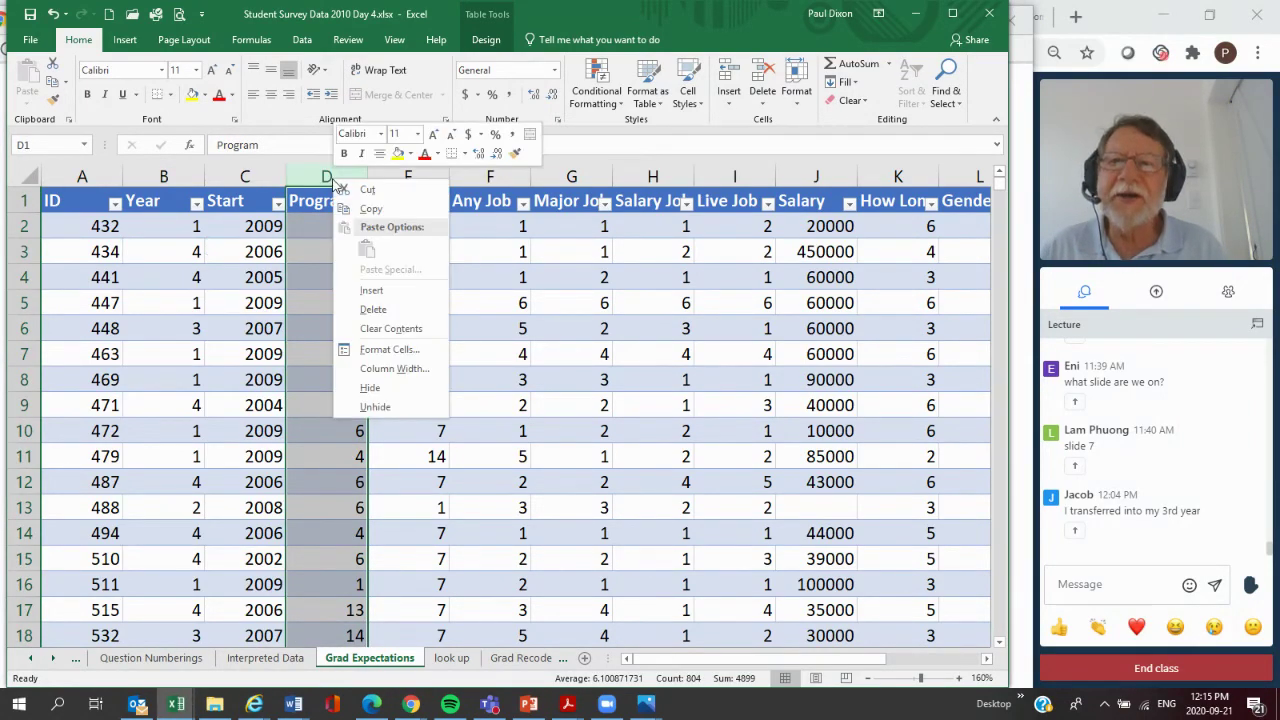
click(370, 290)
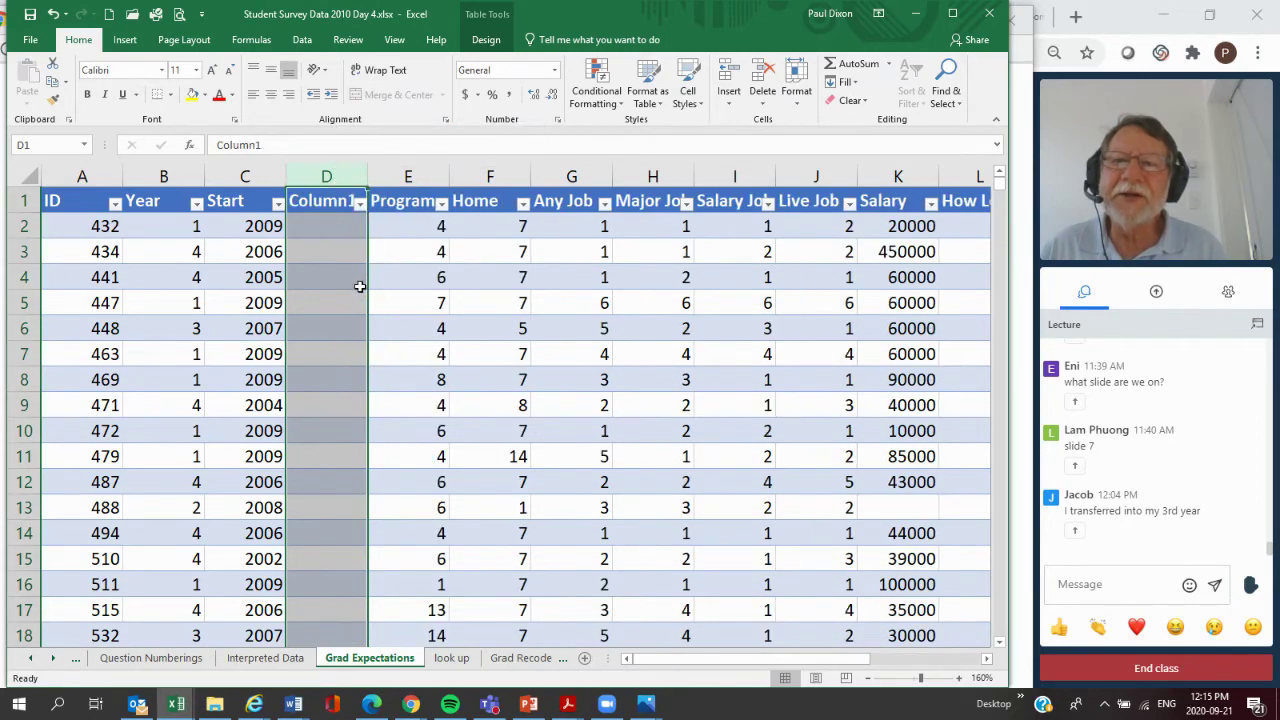
- Name the new column D Program and widen column E so its full header fits
click(330, 204)
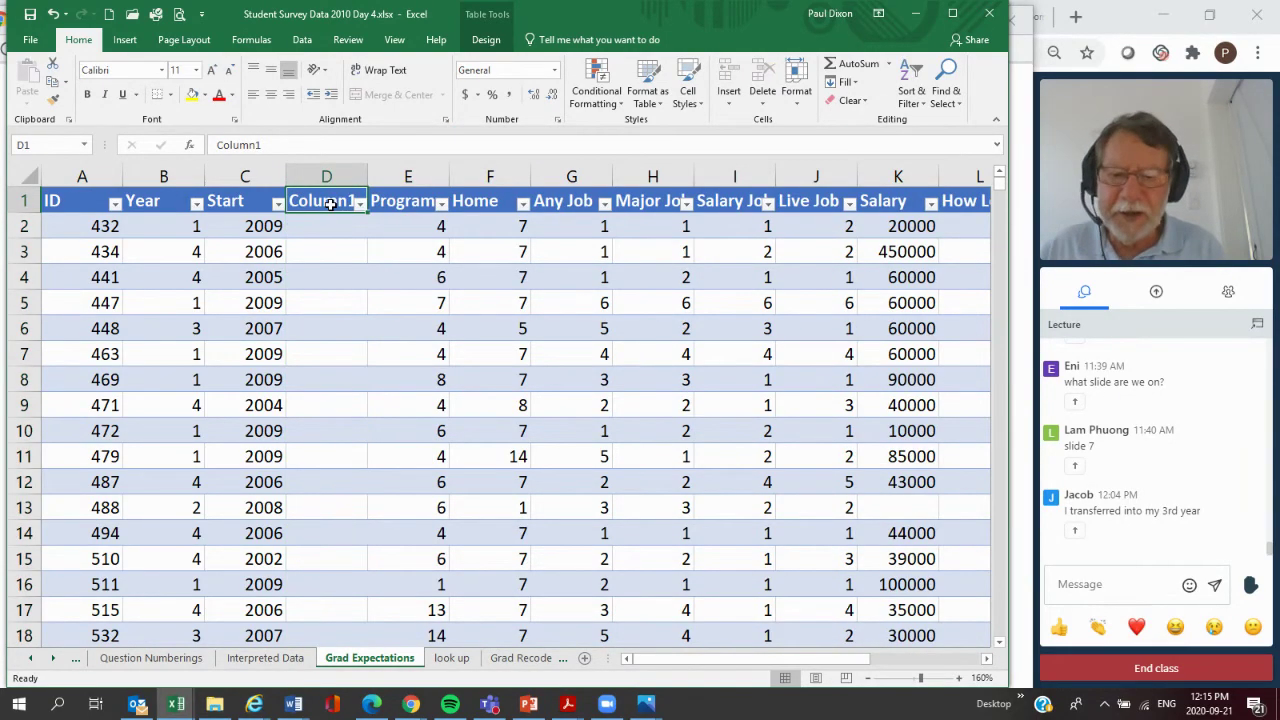
text(Program)
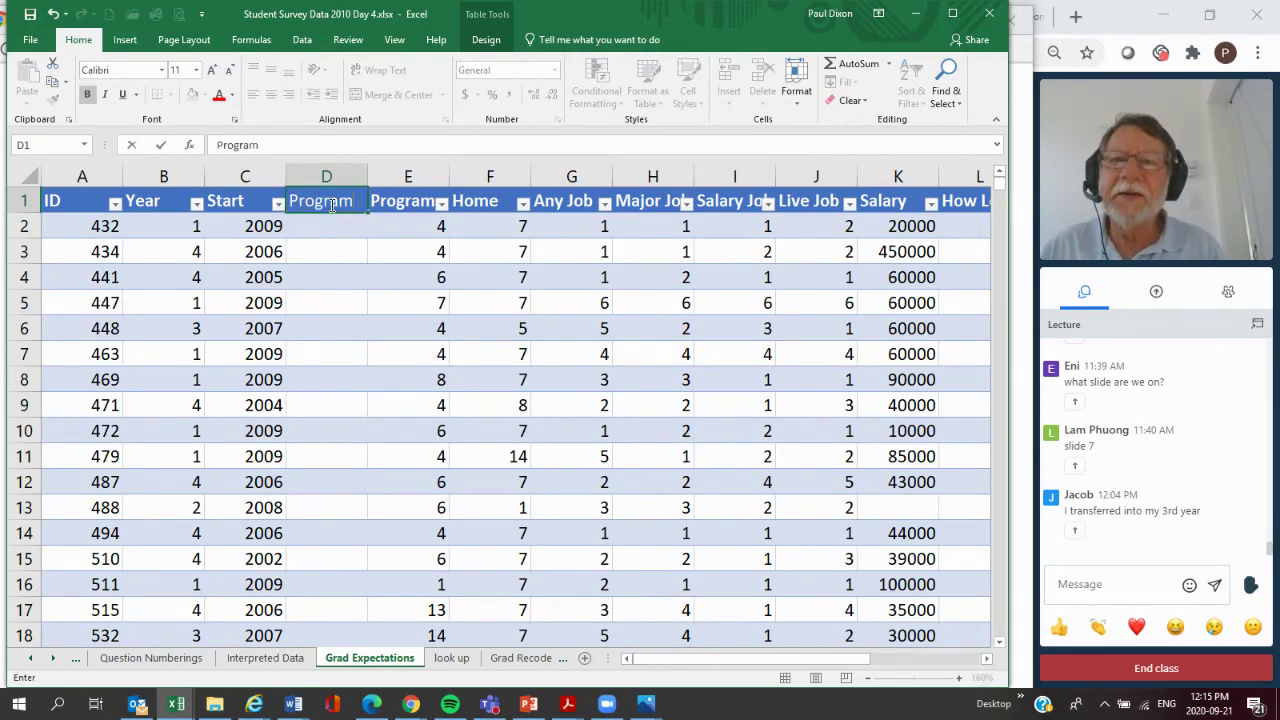
key(Return)
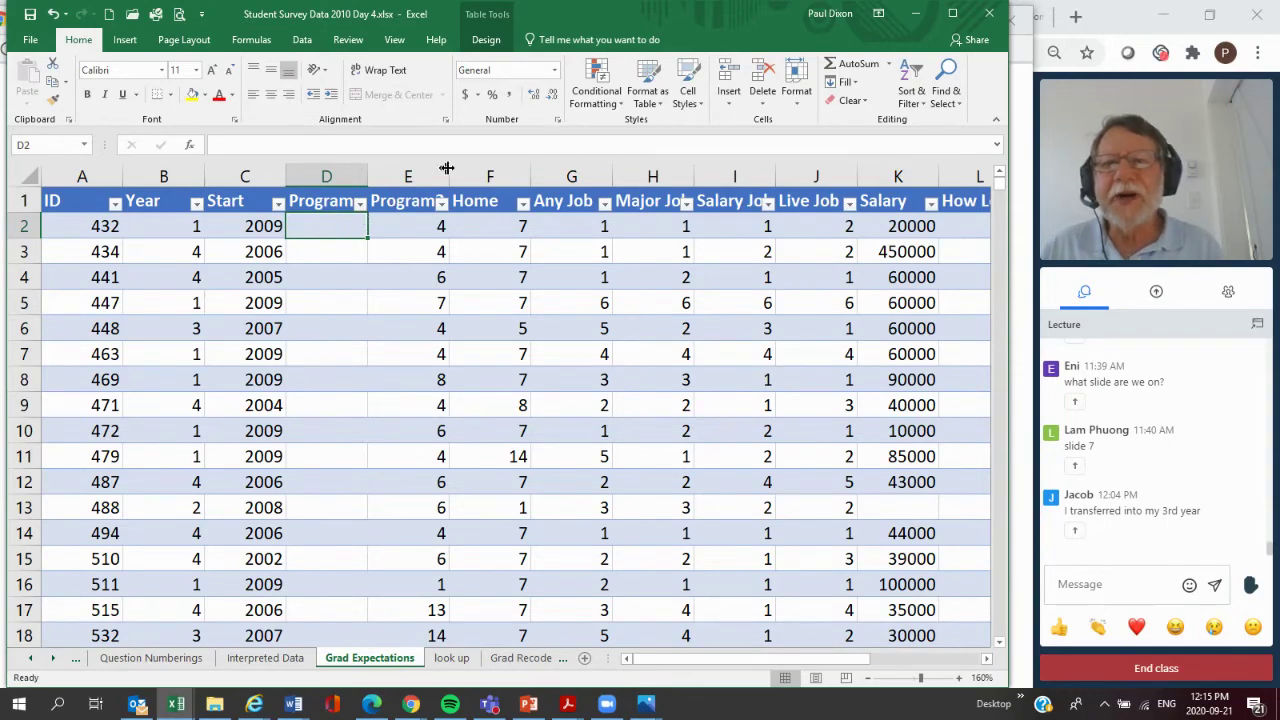
drag(448, 170, 478, 171)
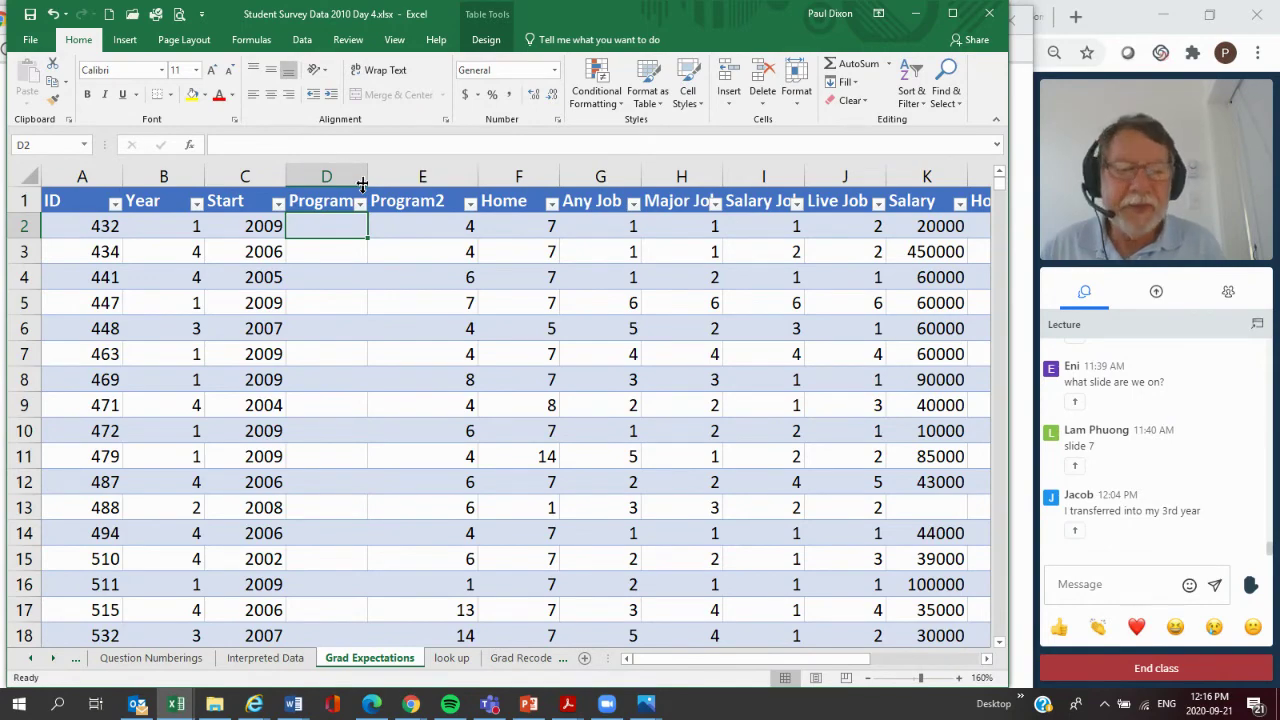
- In cell D2 of Grad Expectations, begin a VLOOKUP formula with lookup value E2 and table range D2:F15 on the look up sheet
text(=)
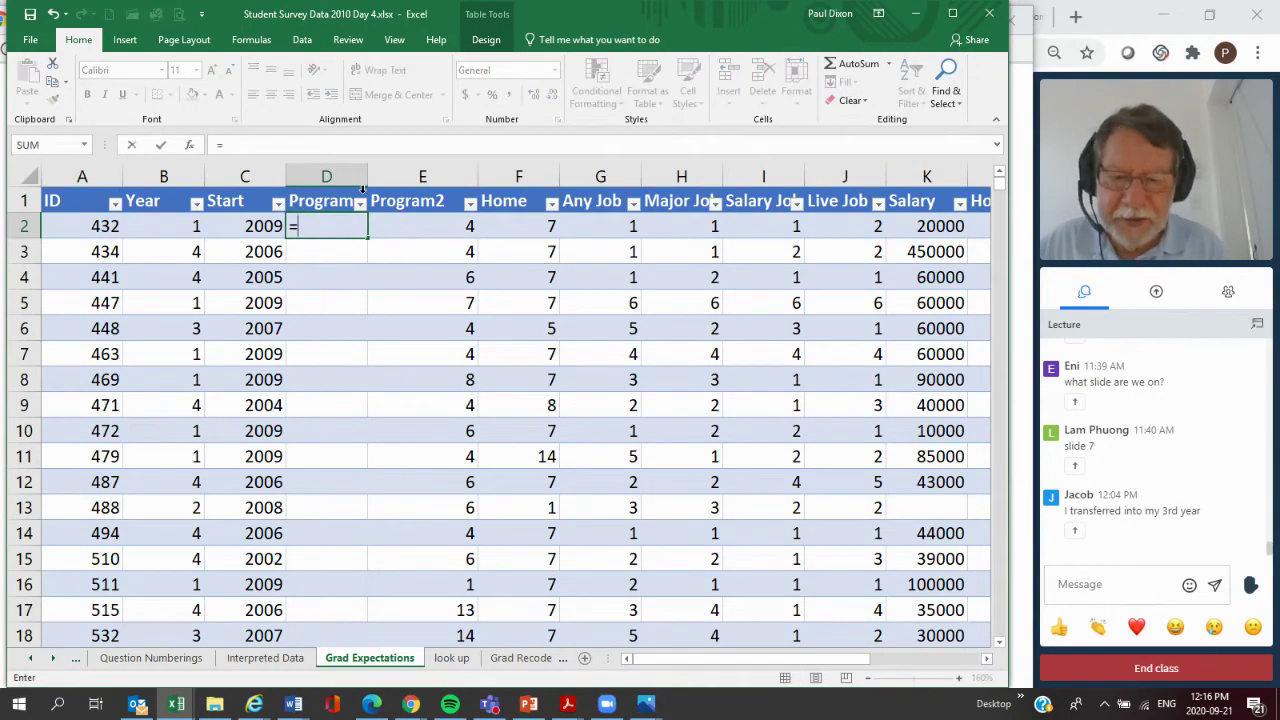
text(vlook)
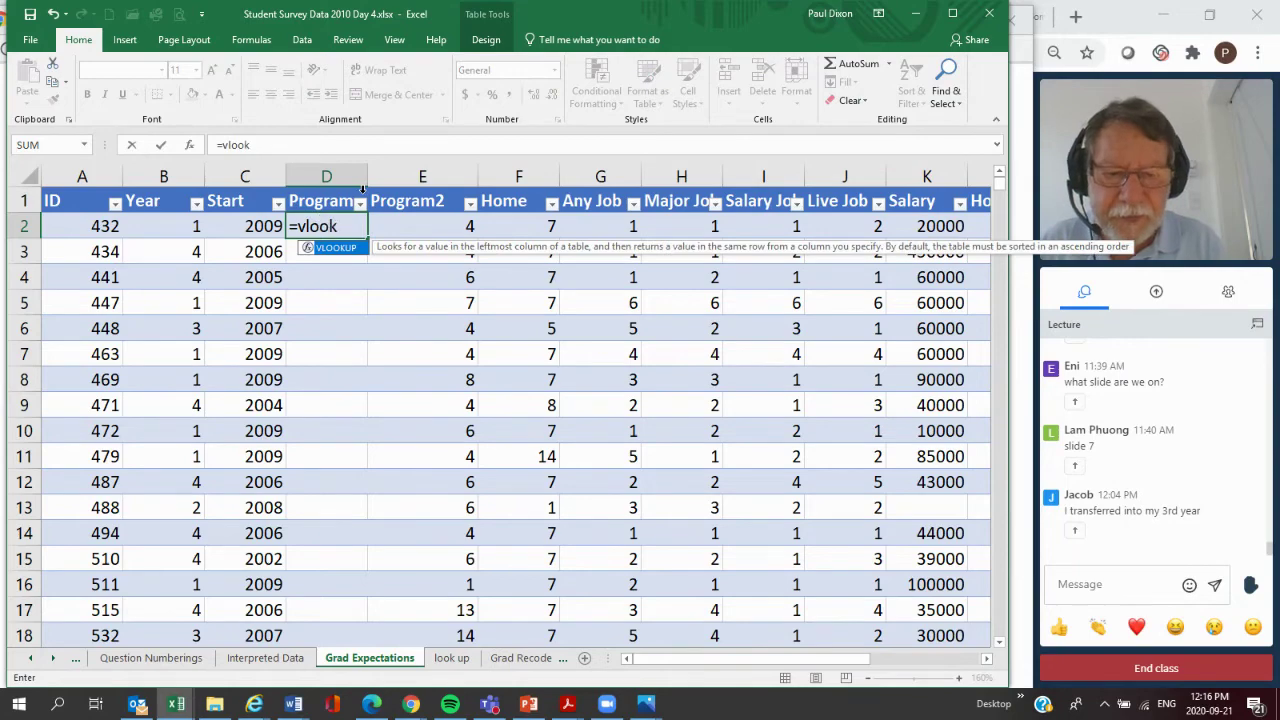
text(up()
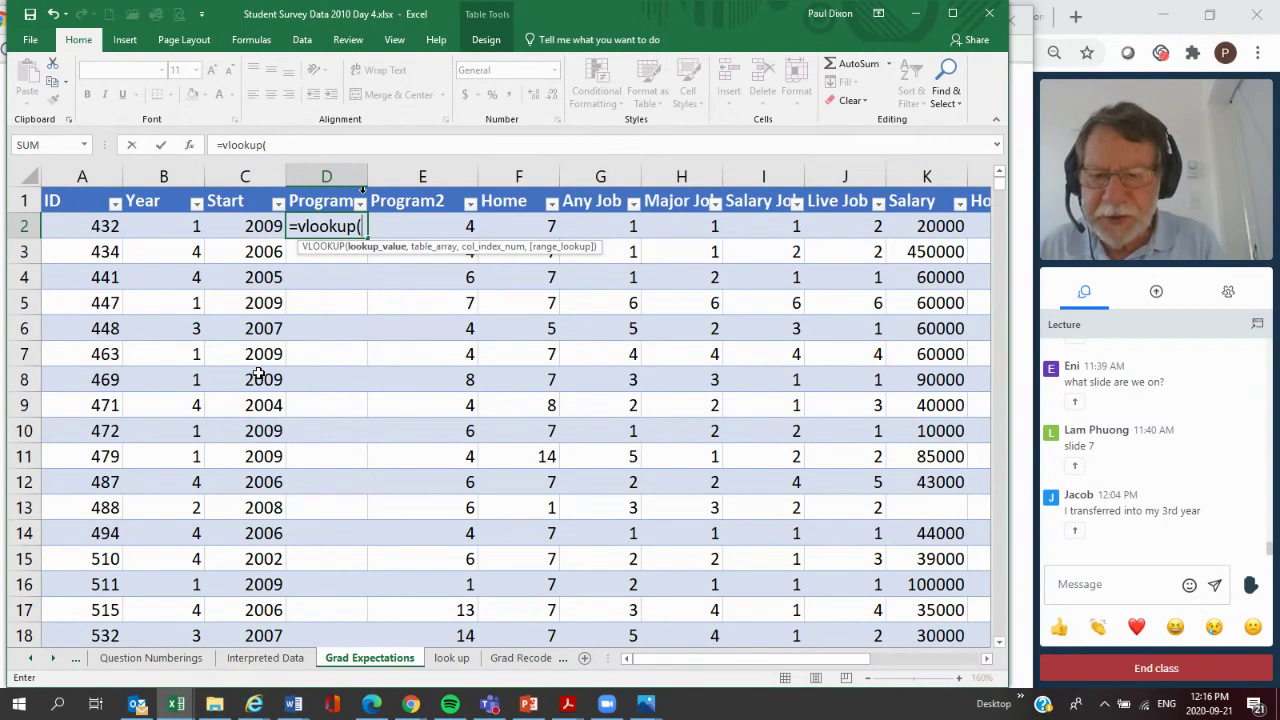
text(E2)
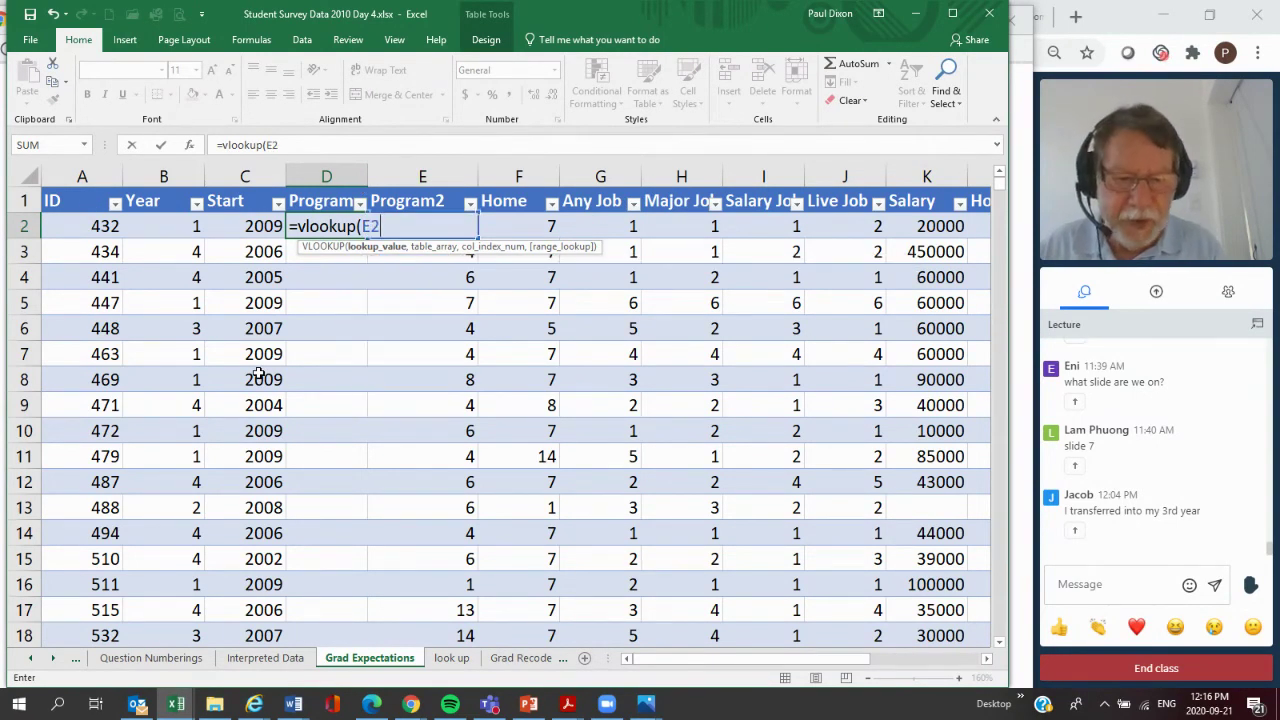
text(,)
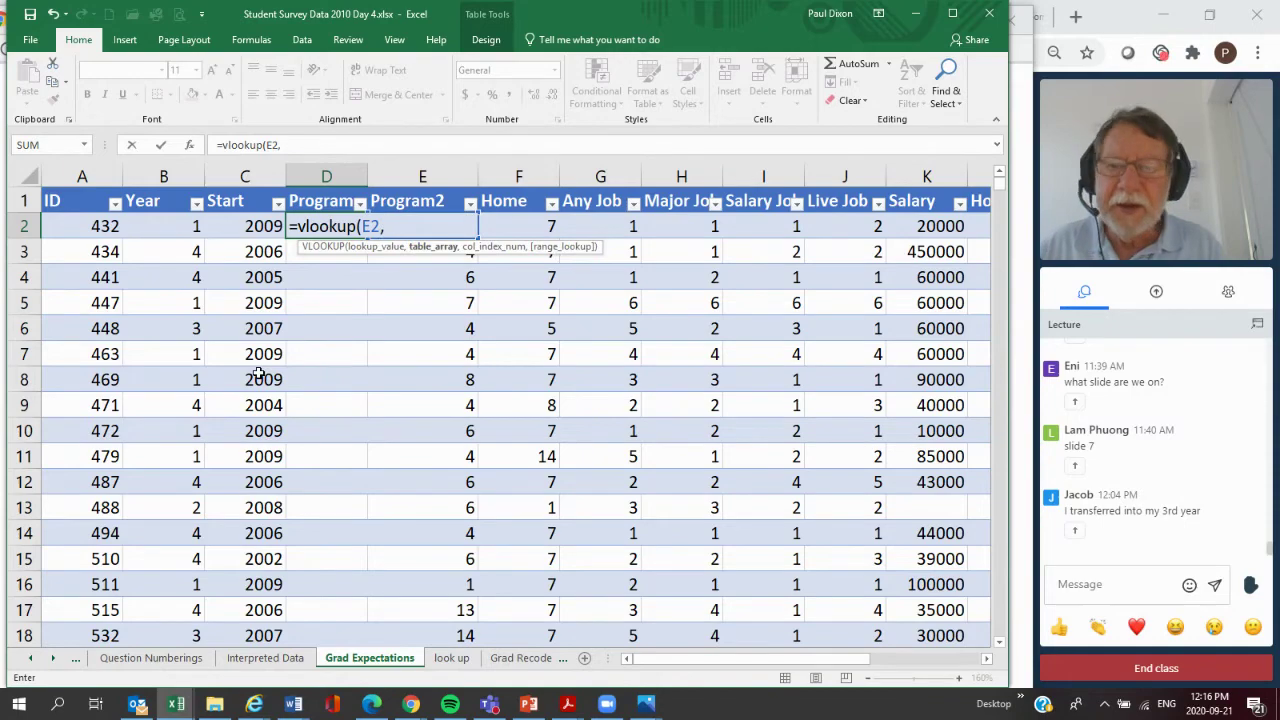
click(452, 658)
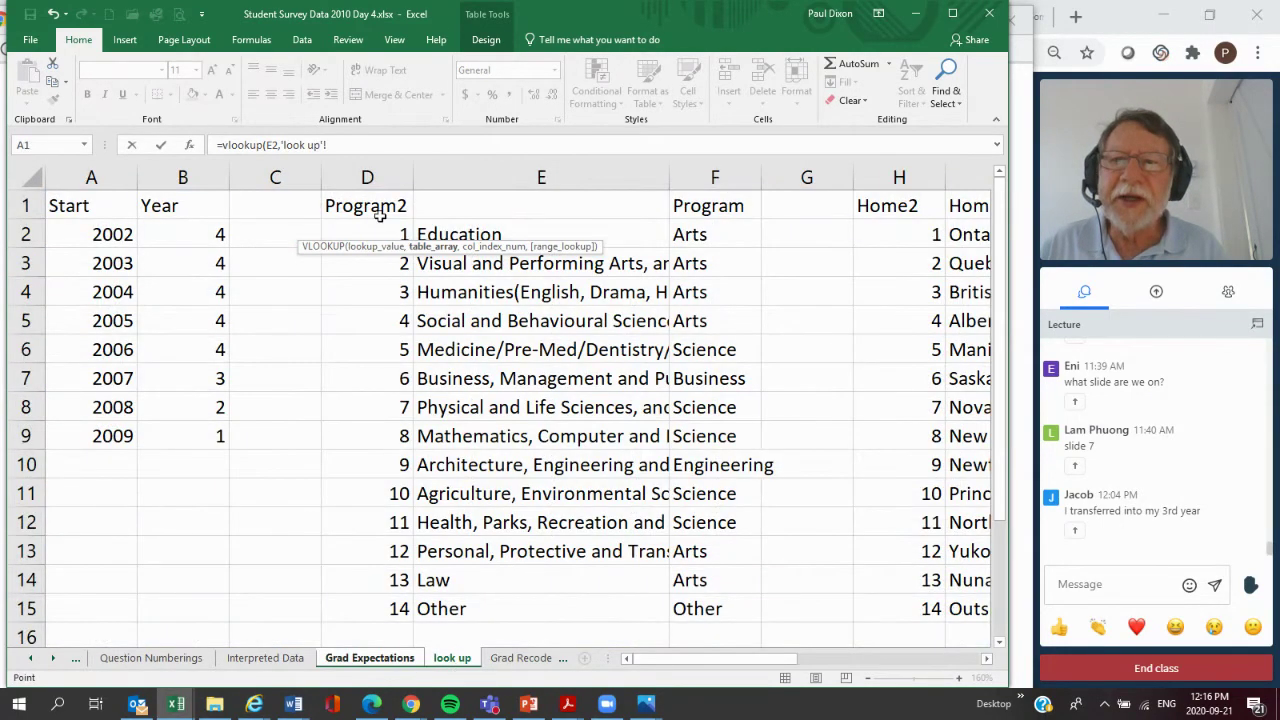
drag(381, 228, 695, 610)
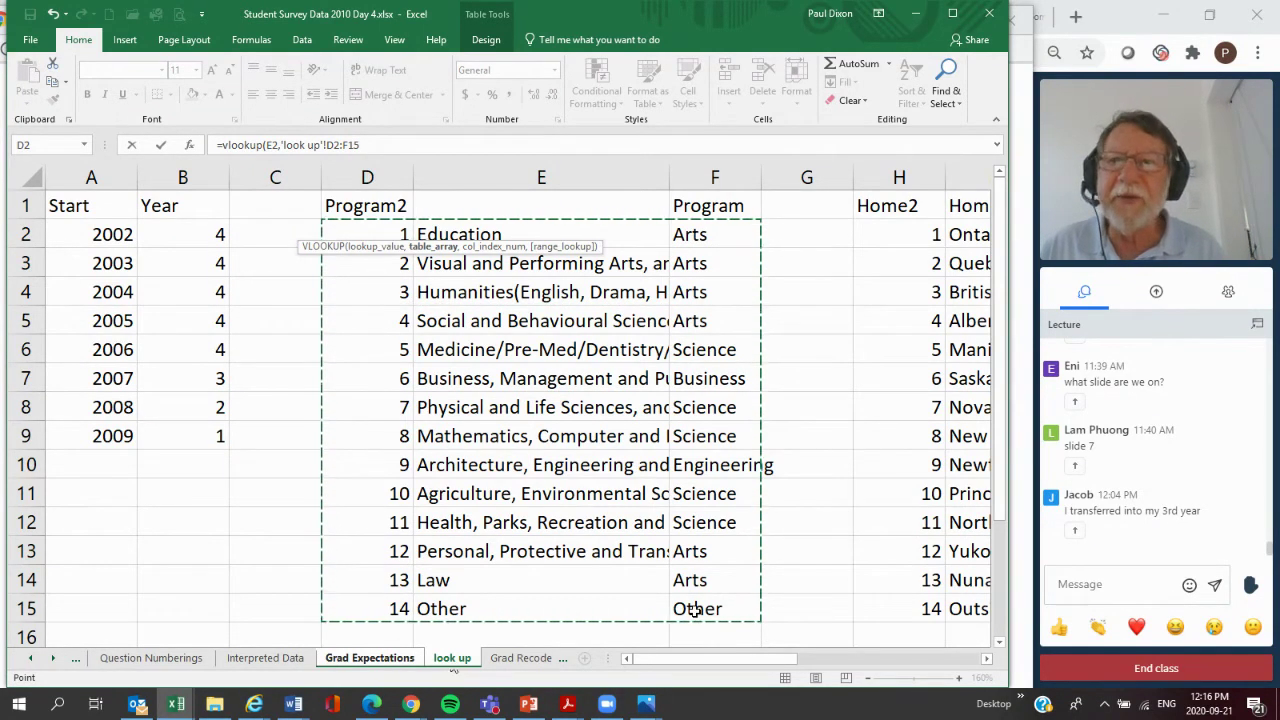
- Make the table range in the Program VLOOKUP formula absolute as 'look up'!$D$2:$F$15
click(328, 145)
click(328, 145)
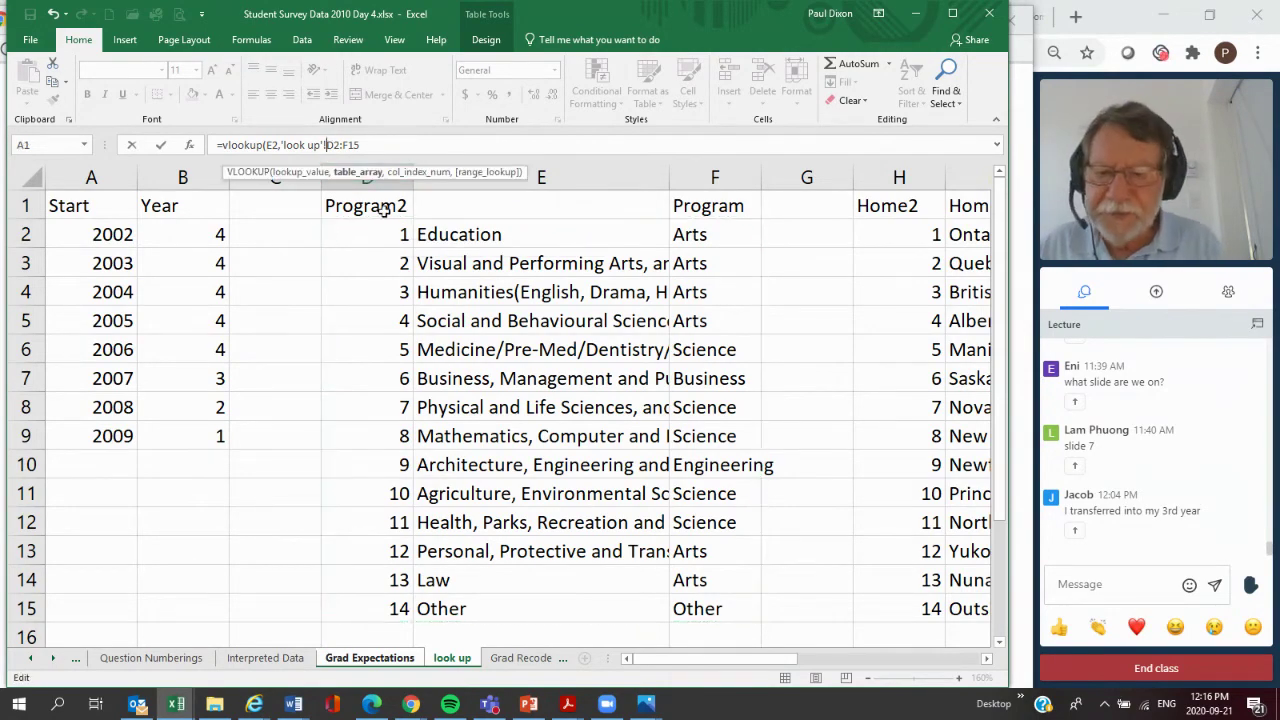
text($)
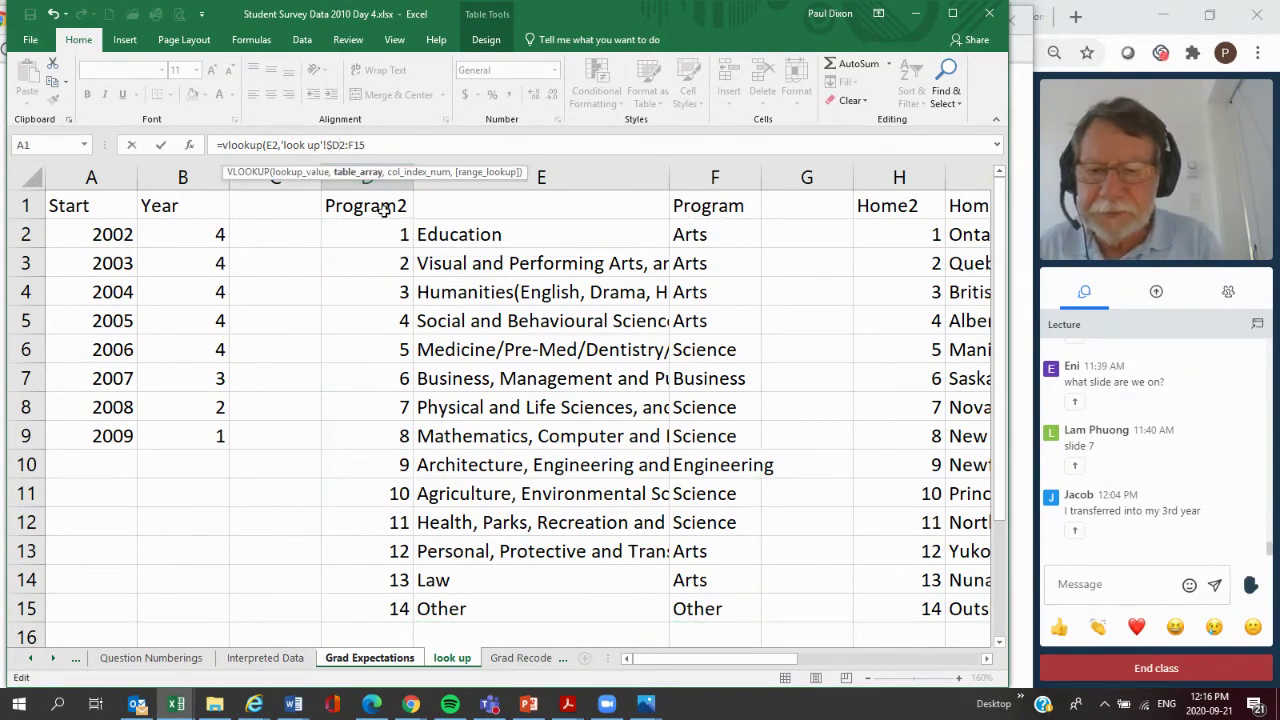
text($)
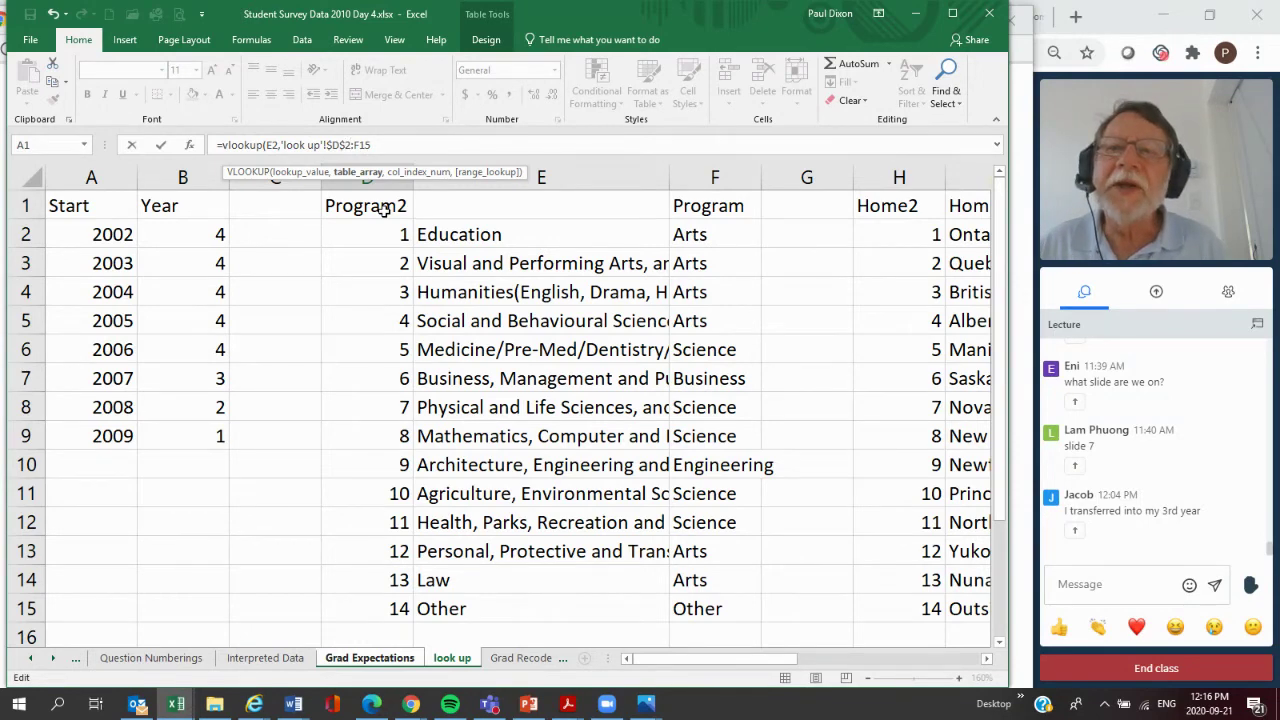
text($F$)
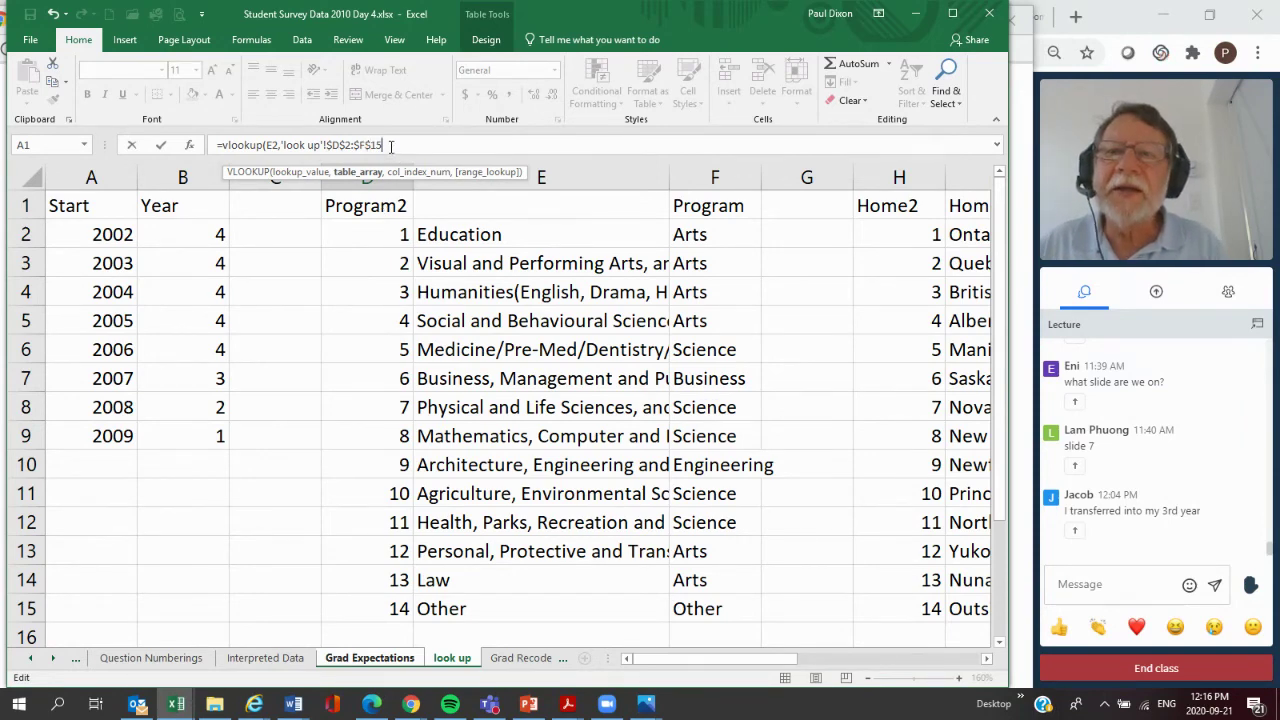
- Complete the Program VLOOKUP formula with column index 3 and FALSE for an exact match, and enter it
text(,)
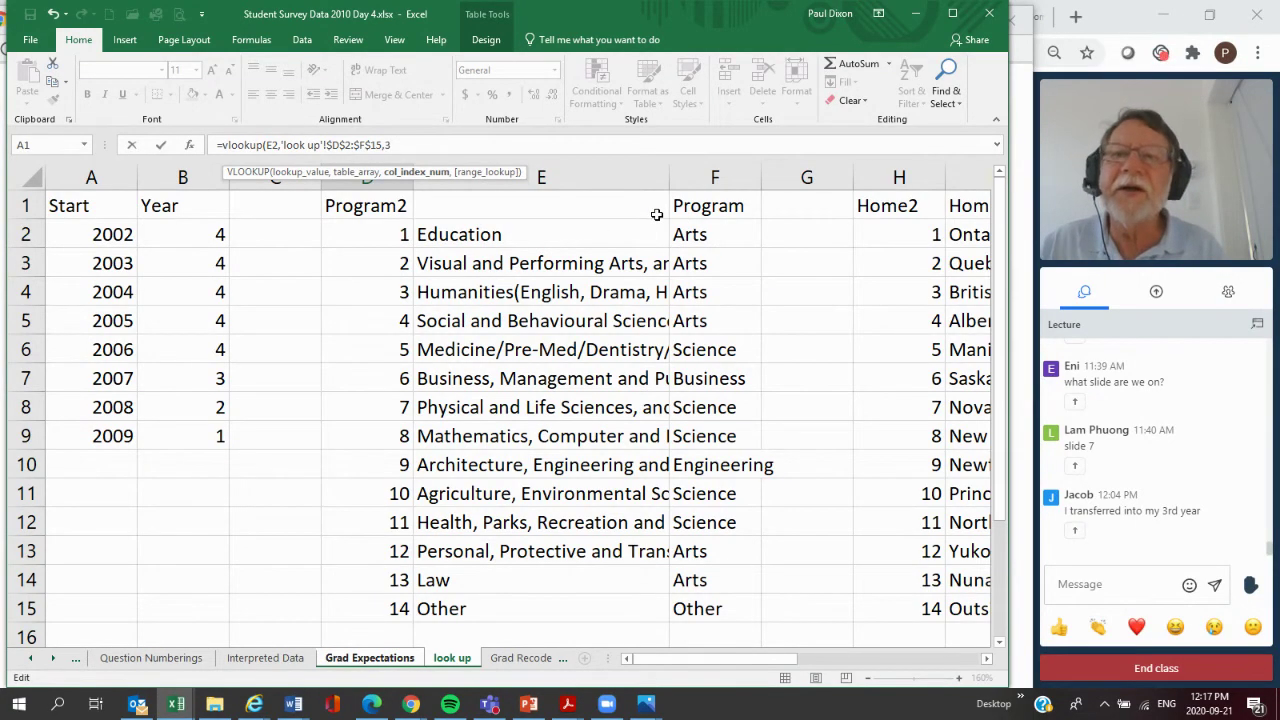
text(3,)
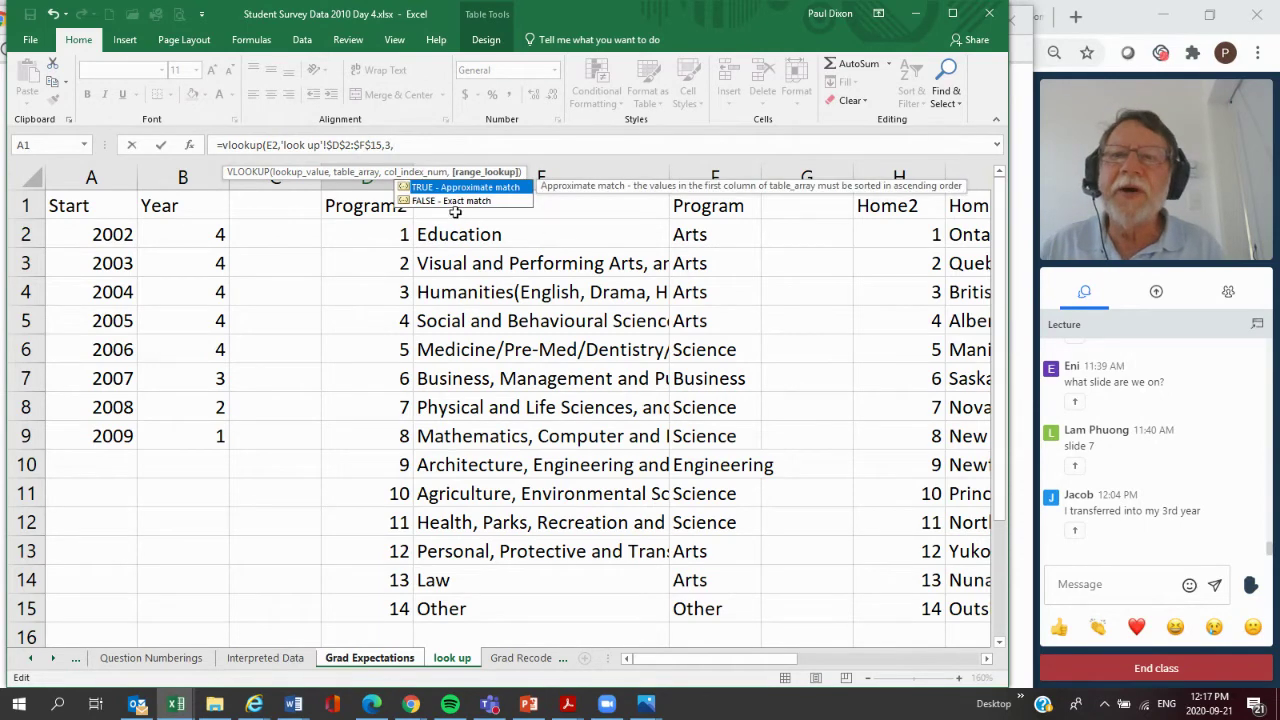
double_click(452, 201)
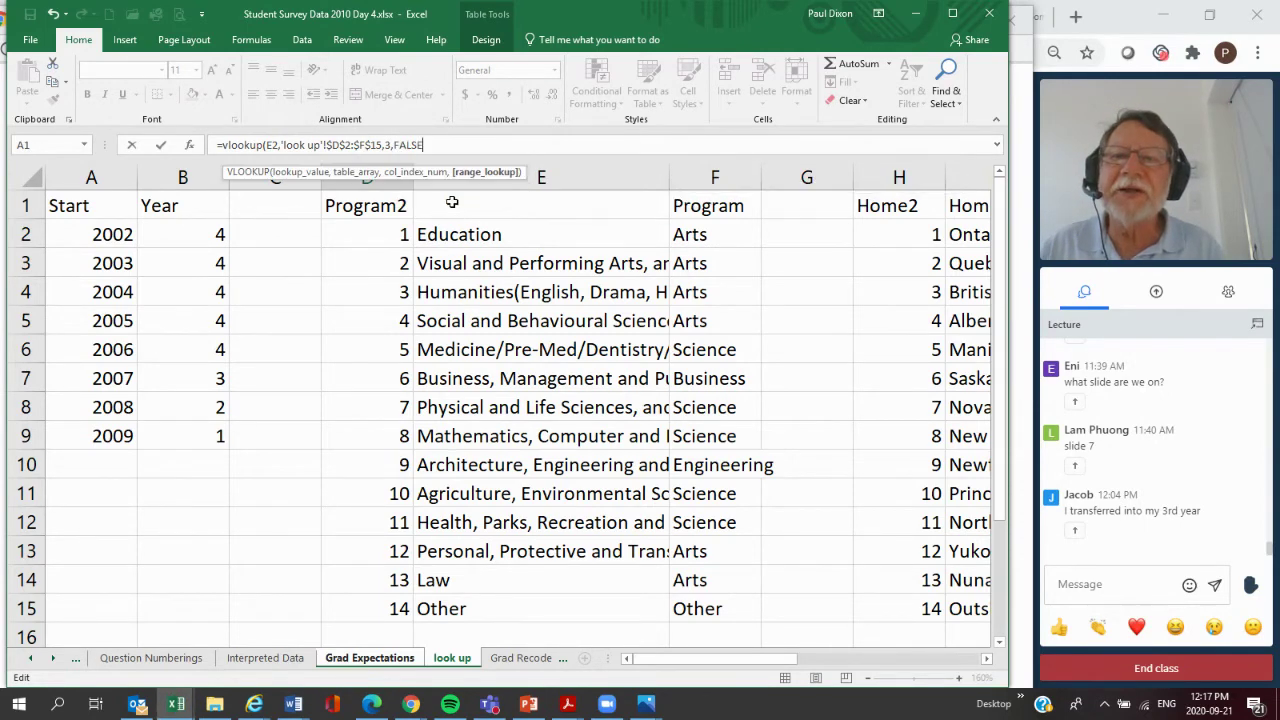
text())
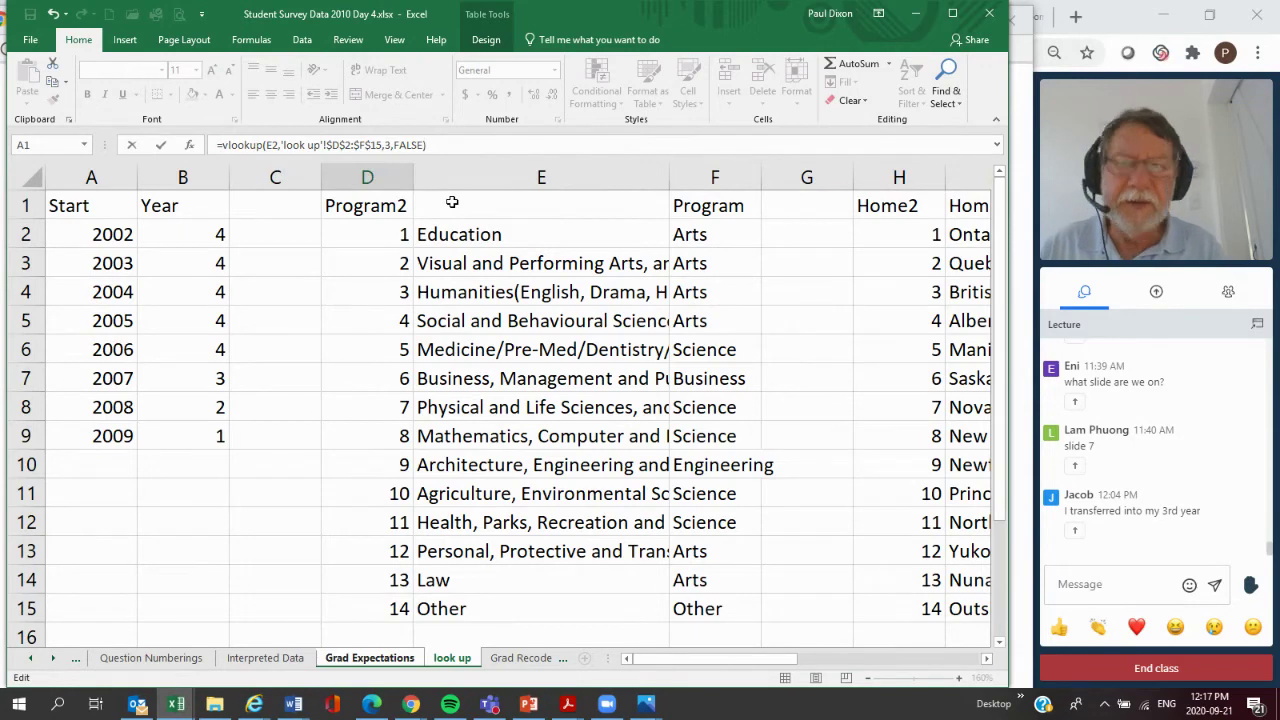
key(Return)
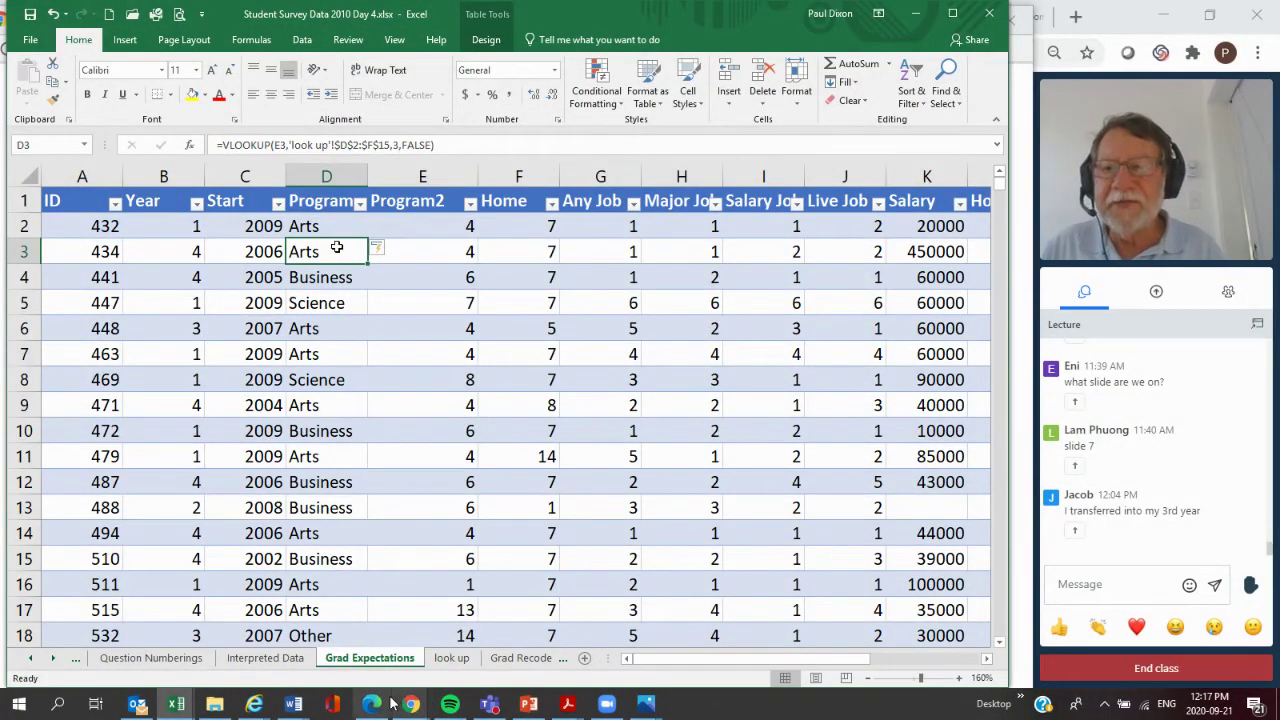
- Switch to the slides in Chrome and present slide 37, on recoding Home, Gender, Parent Ed and Language
mouse_move(431, 716)
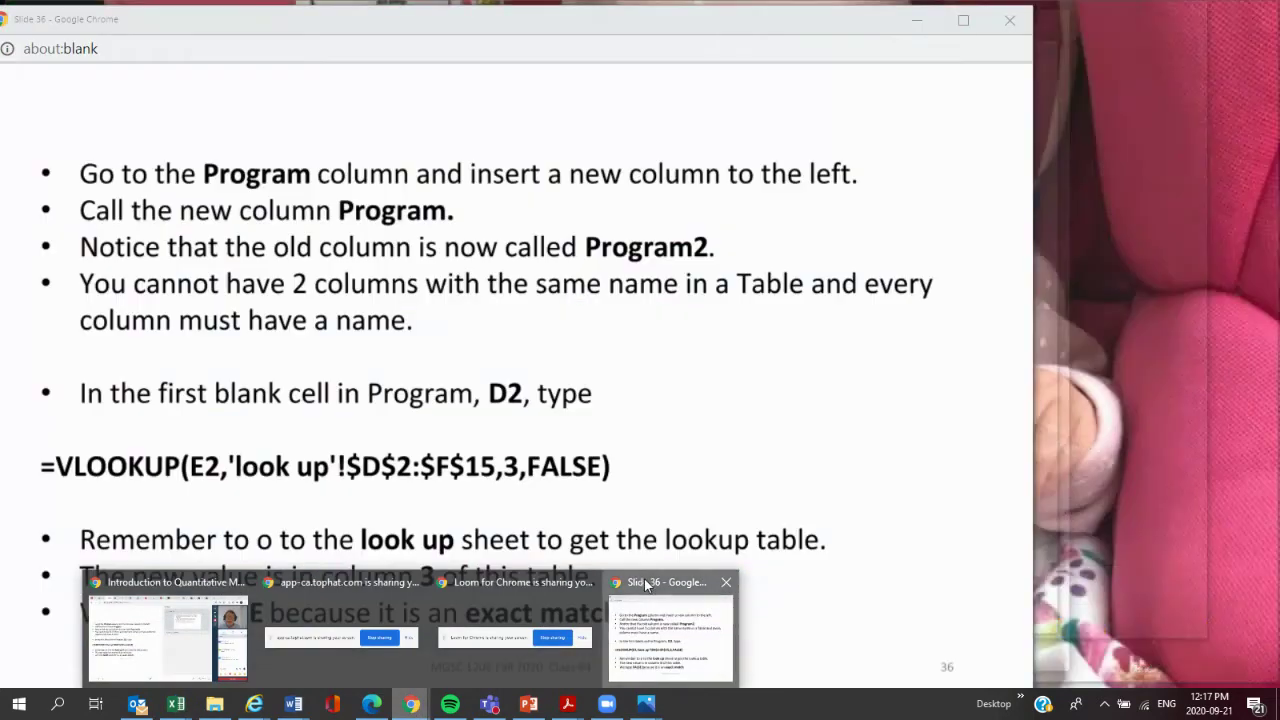
click(645, 585)
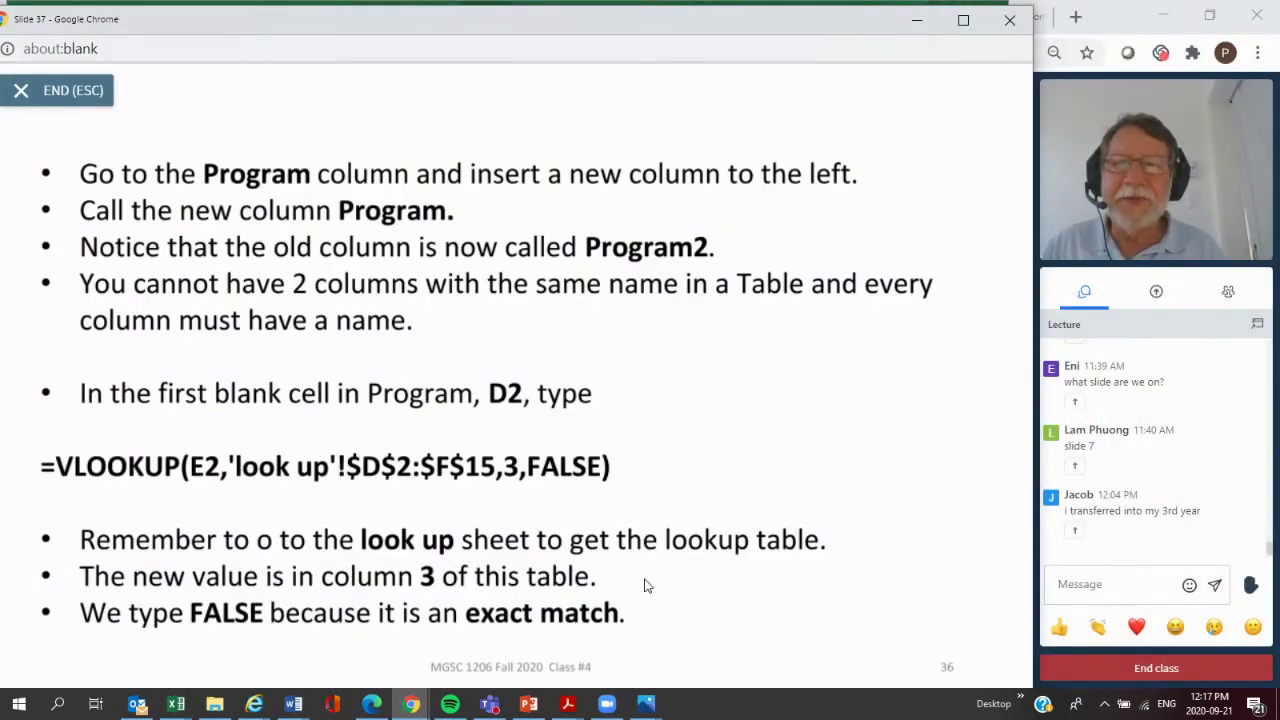
key(Right)
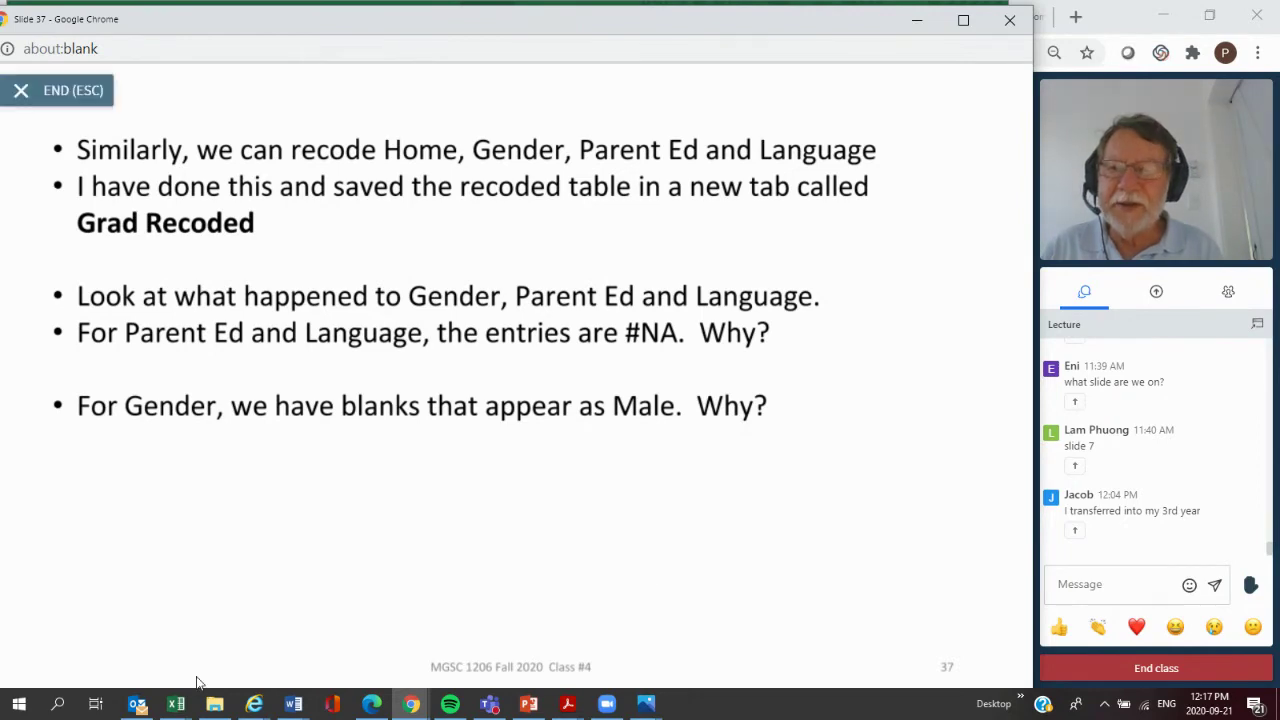
- Switch to the Student Survey Data 2010 Day 4 workbook in Excel and open the Grad Recoded sheet to view the recoded table
mouse_move(176, 704)
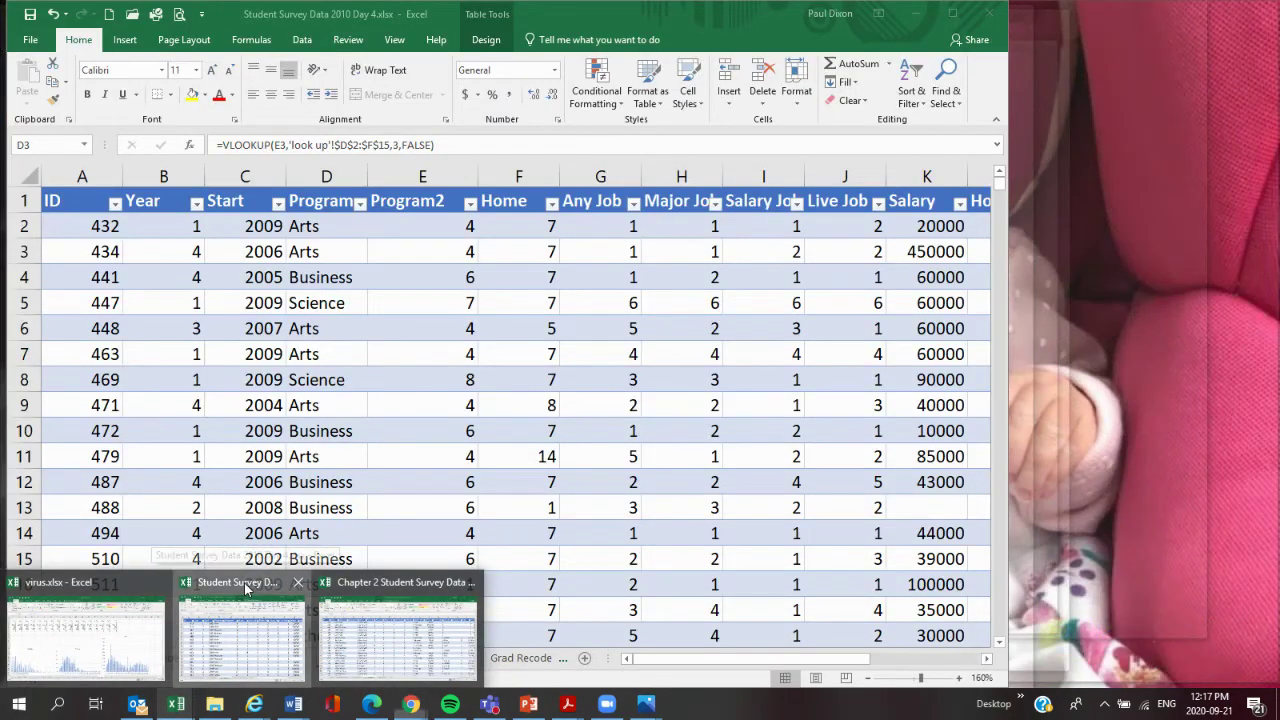
click(244, 583)
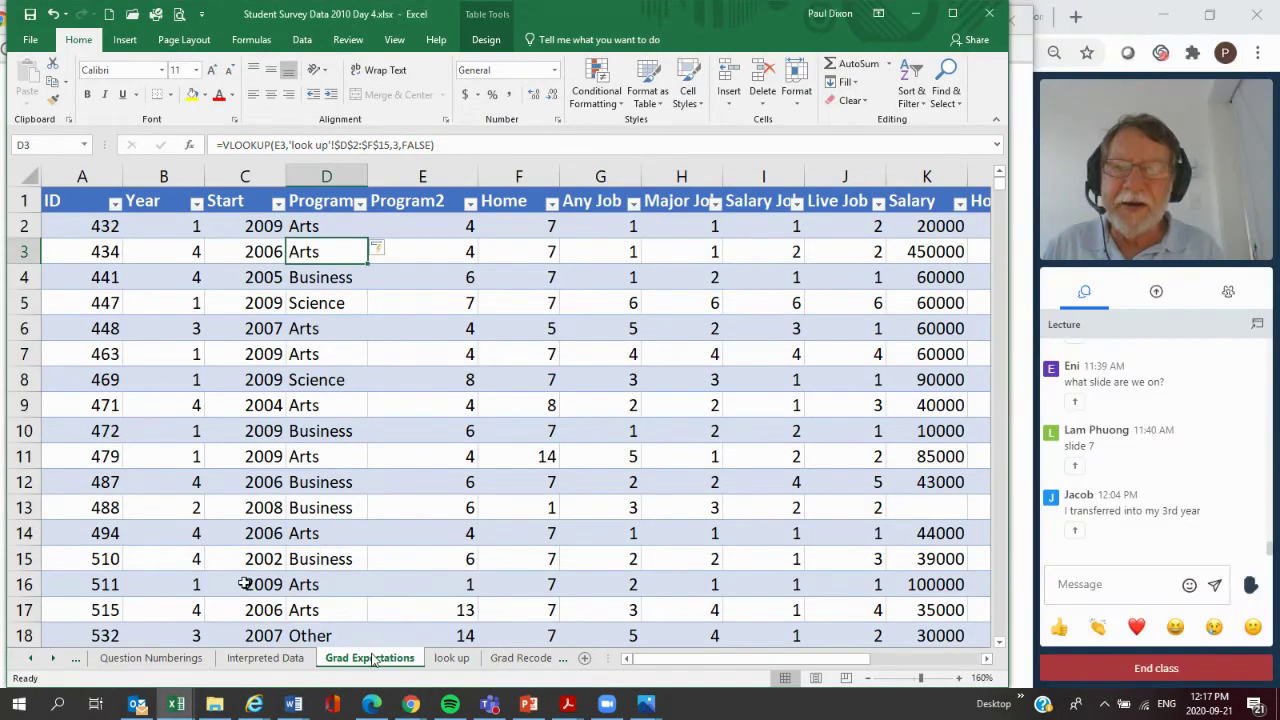
click(520, 658)
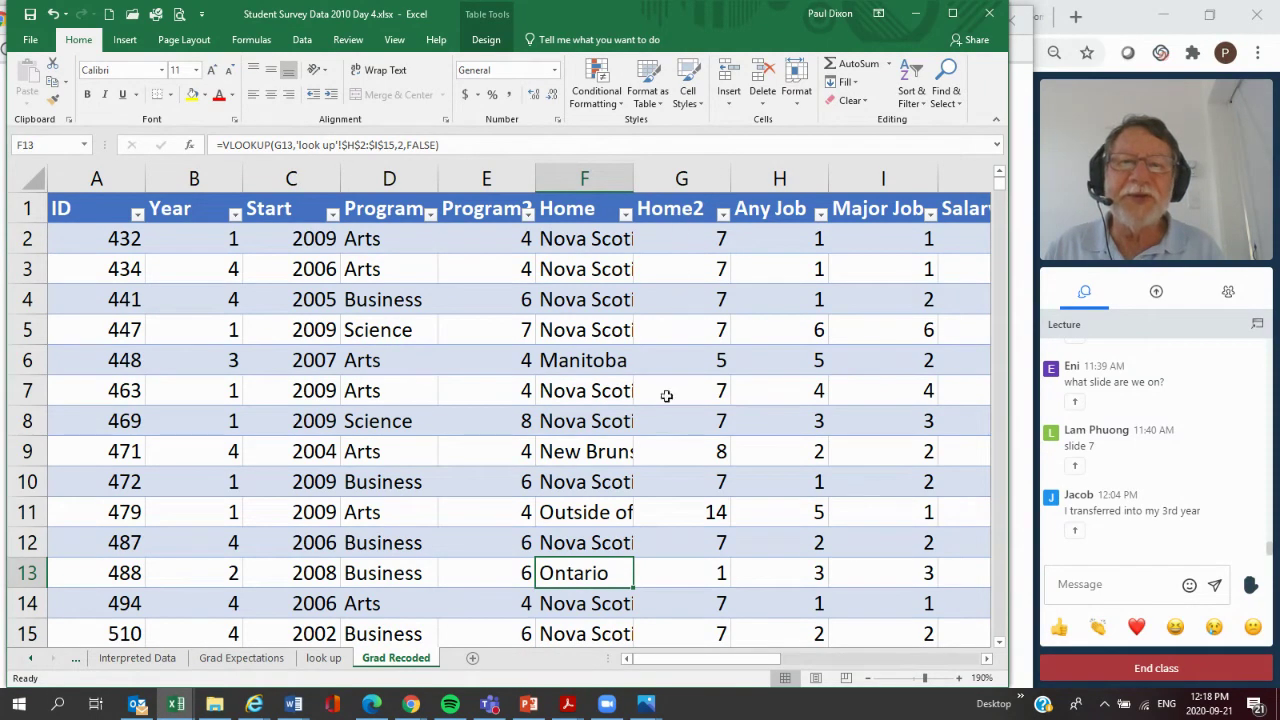
- Examine the recoded Gender, Parent Ed and Language columns in Grad Recoded against their lookup tables on the look up sheet
drag(726, 664, 860, 672)
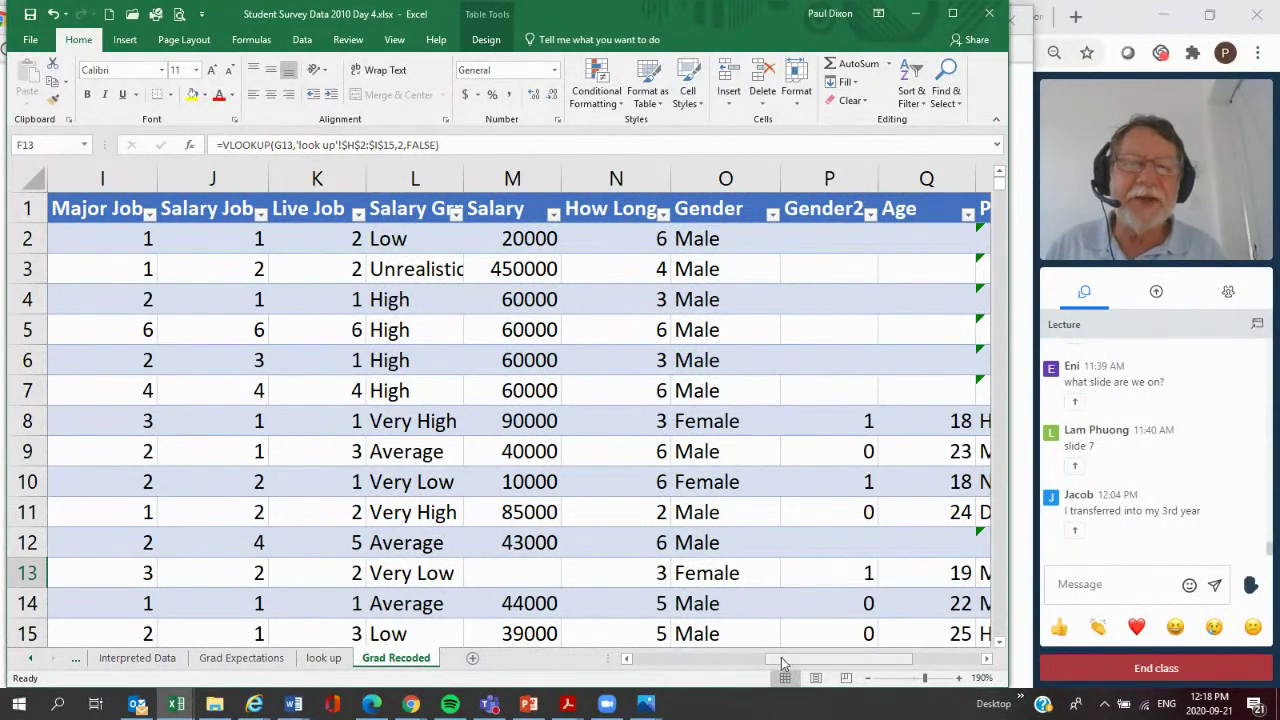
drag(783, 663, 1018, 663)
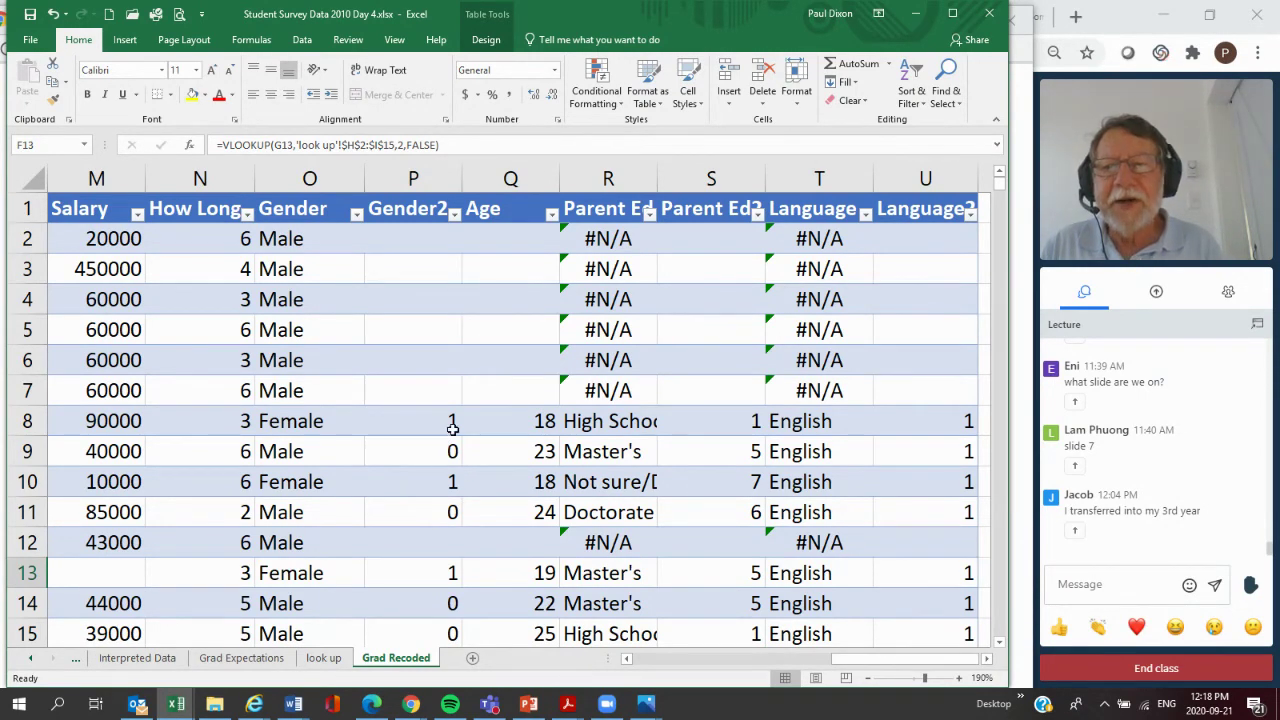
click(322, 658)
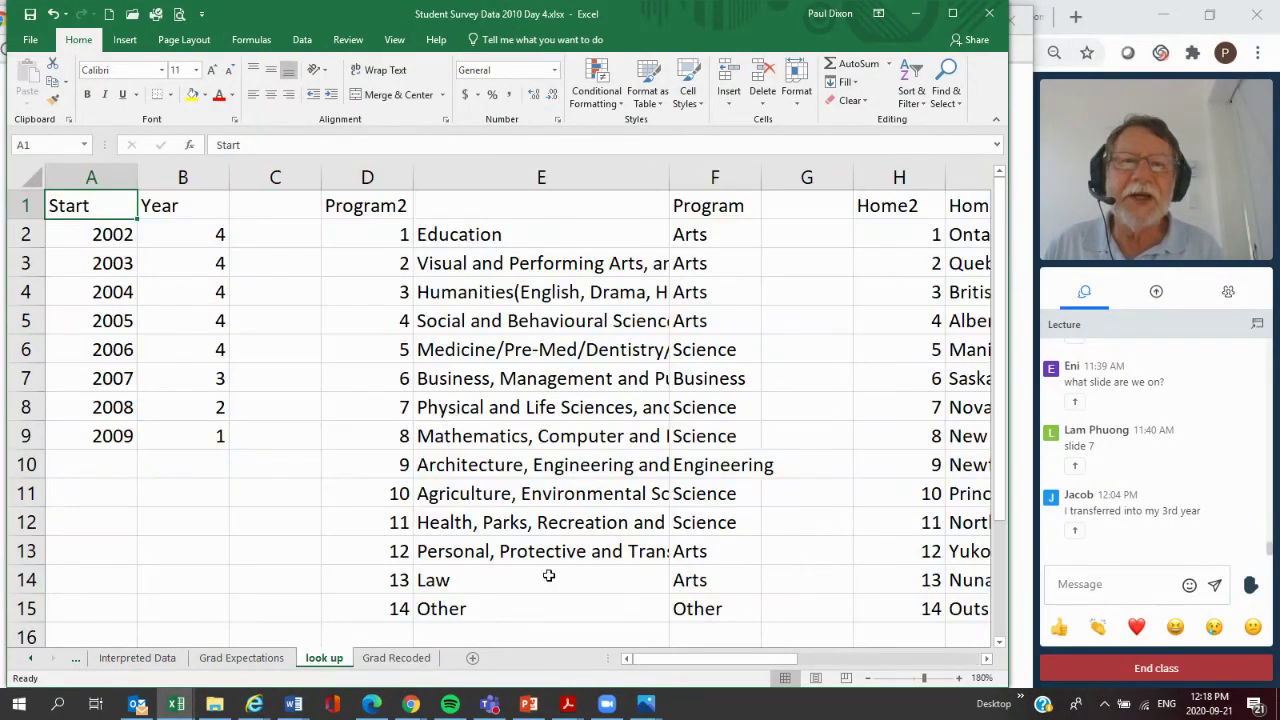
drag(651, 666, 808, 661)
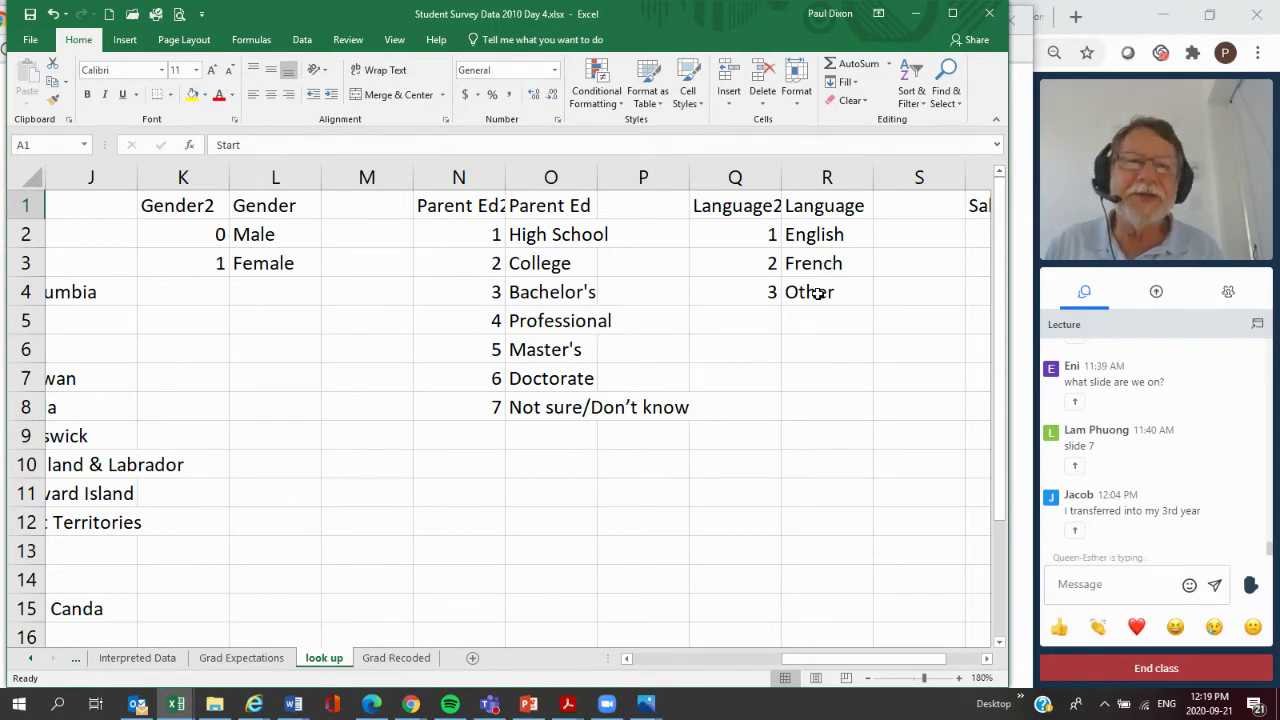
click(397, 658)
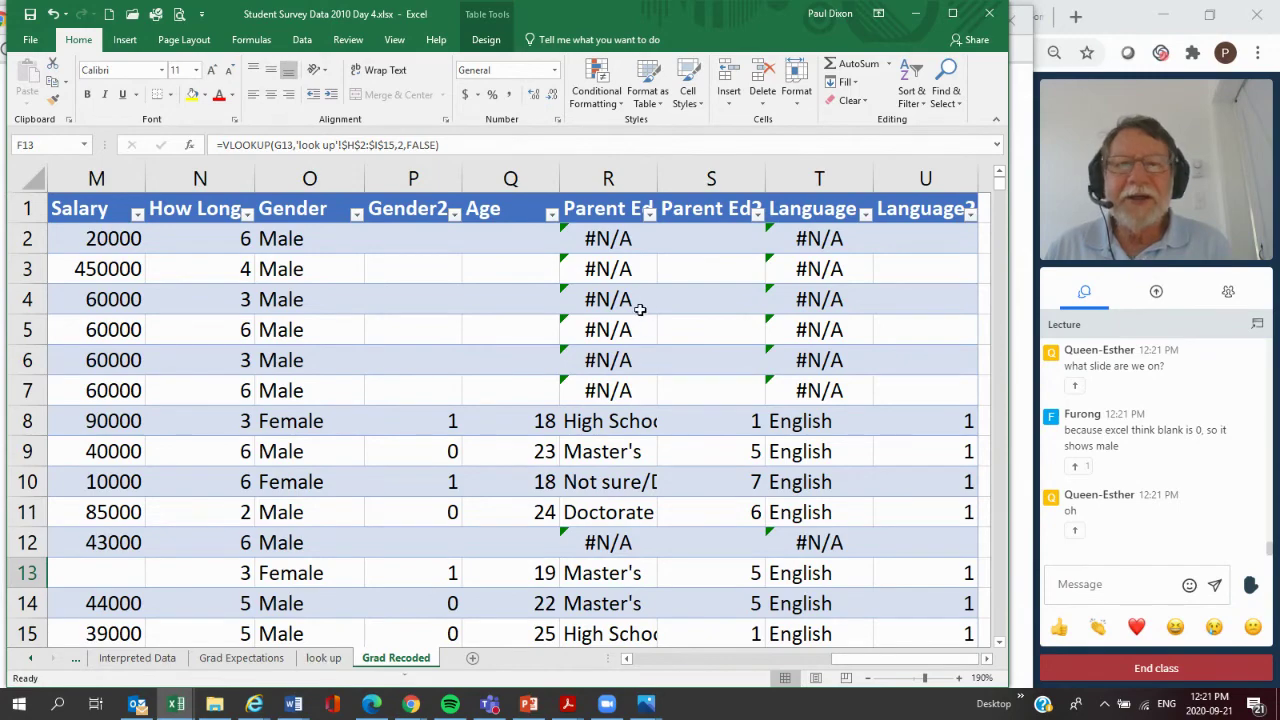
- Add a row with code 0 and label genius below the last entry of the Parent Ed table on the look up sheet
click(328, 658)
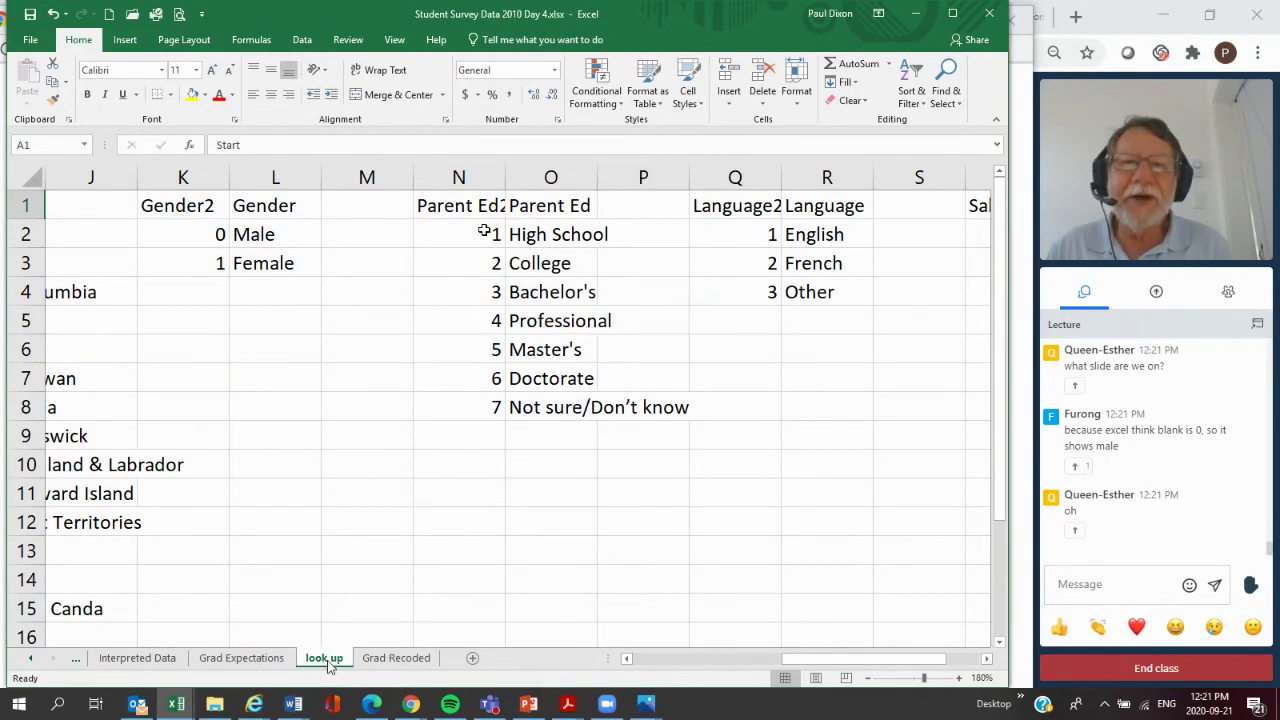
click(482, 435)
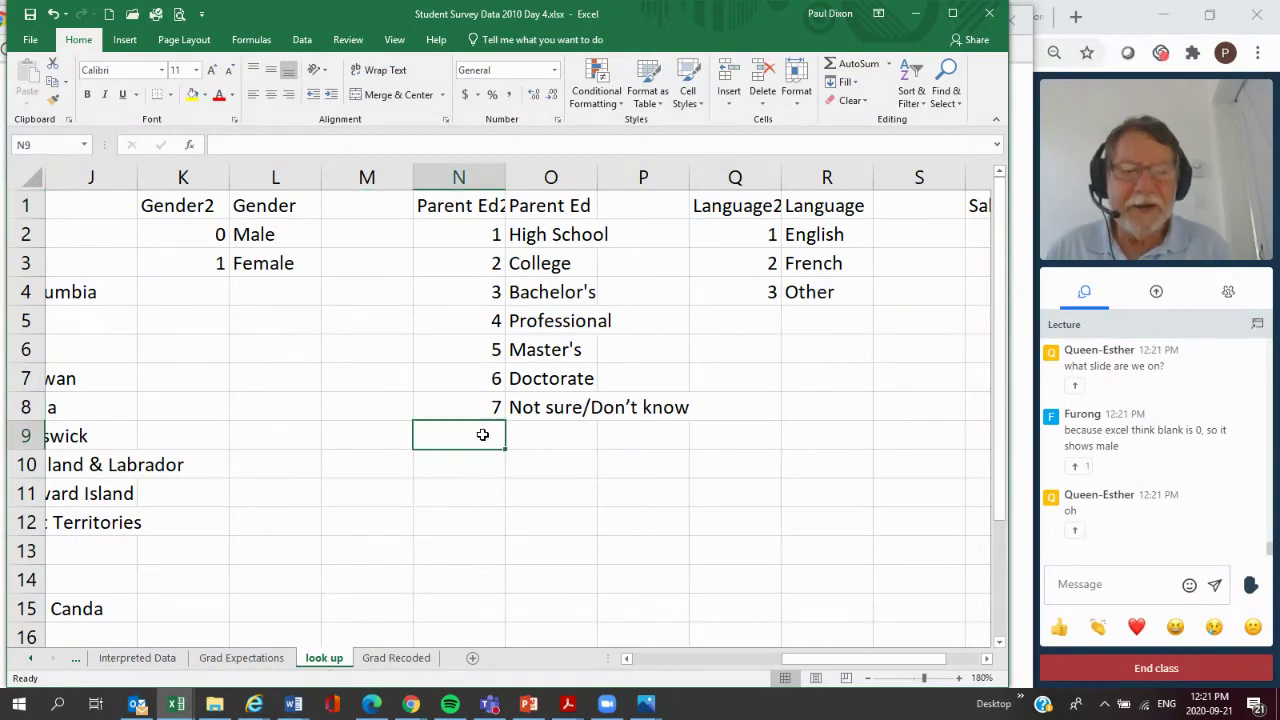
text(0)
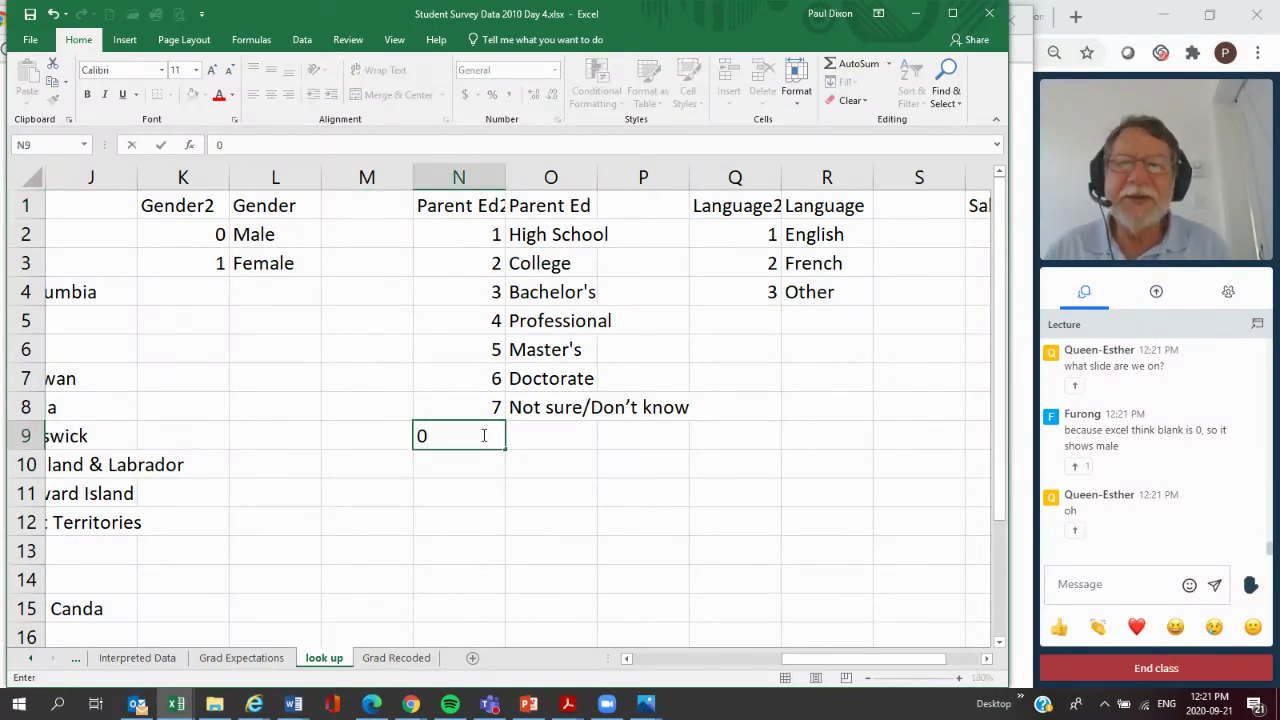
click(540, 440)
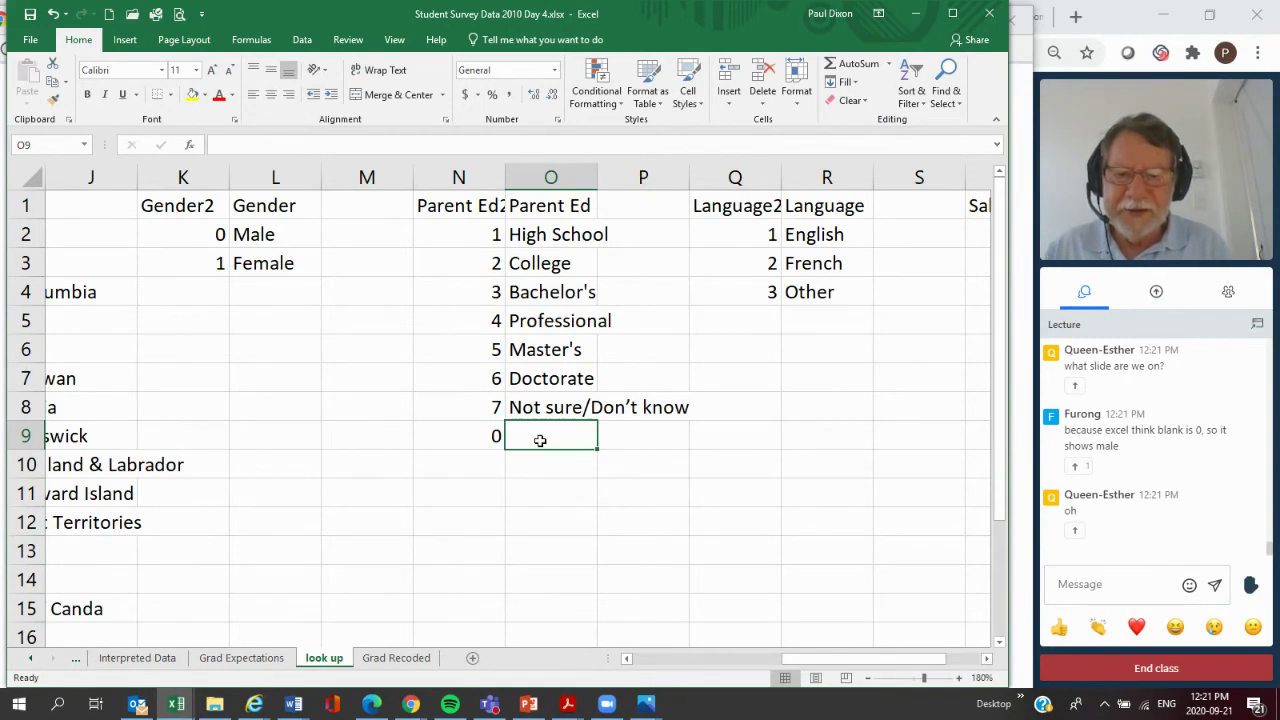
text(do)
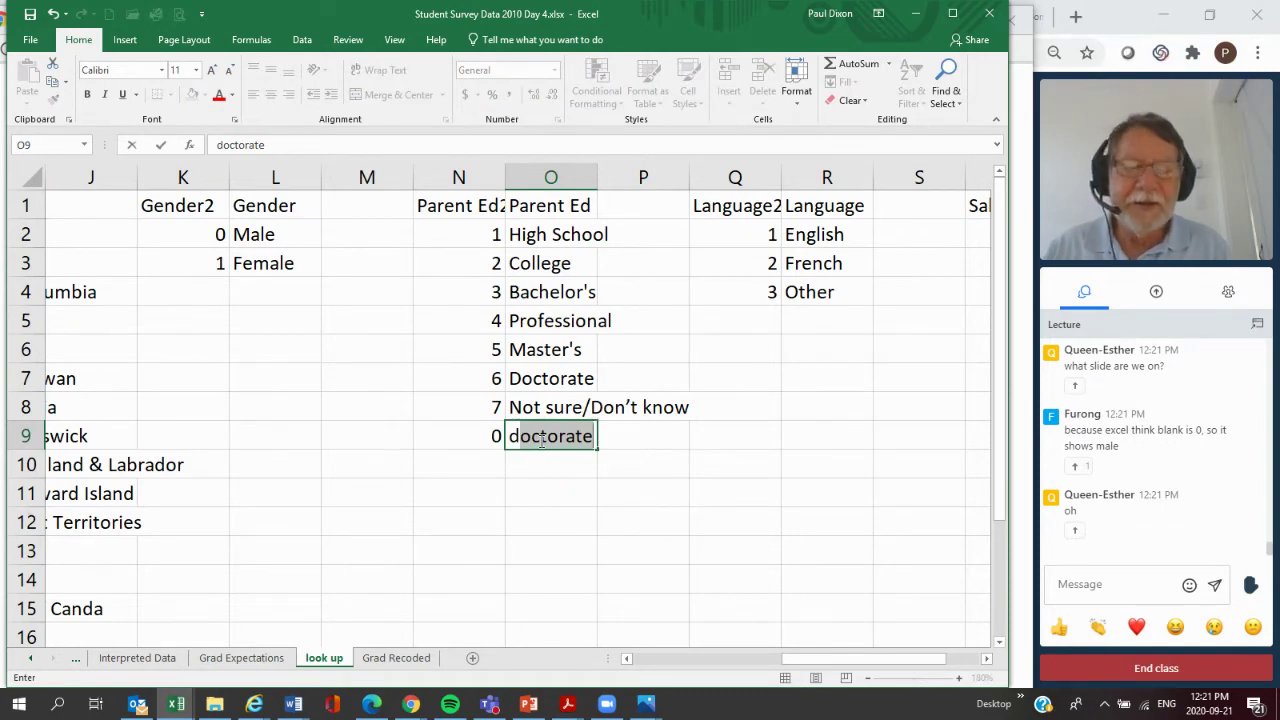
key(BackSpace)
key(BackSpace)
key(BackSpace)
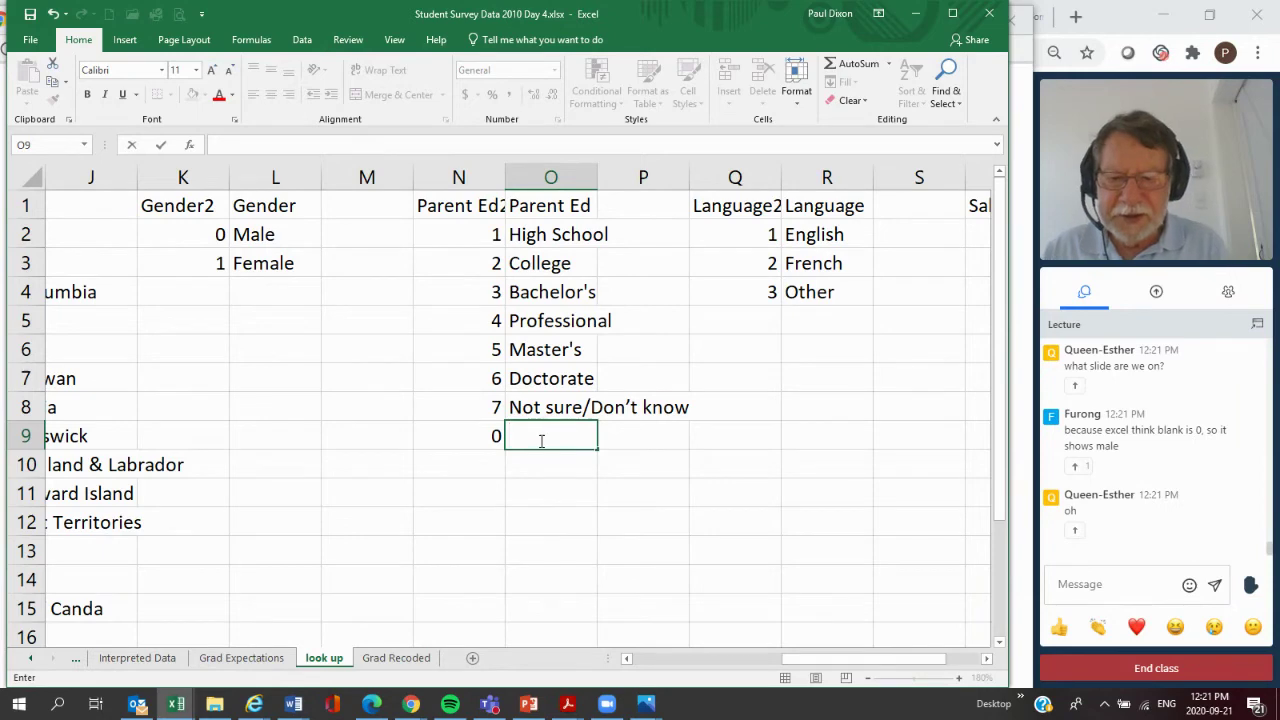
text(genius)
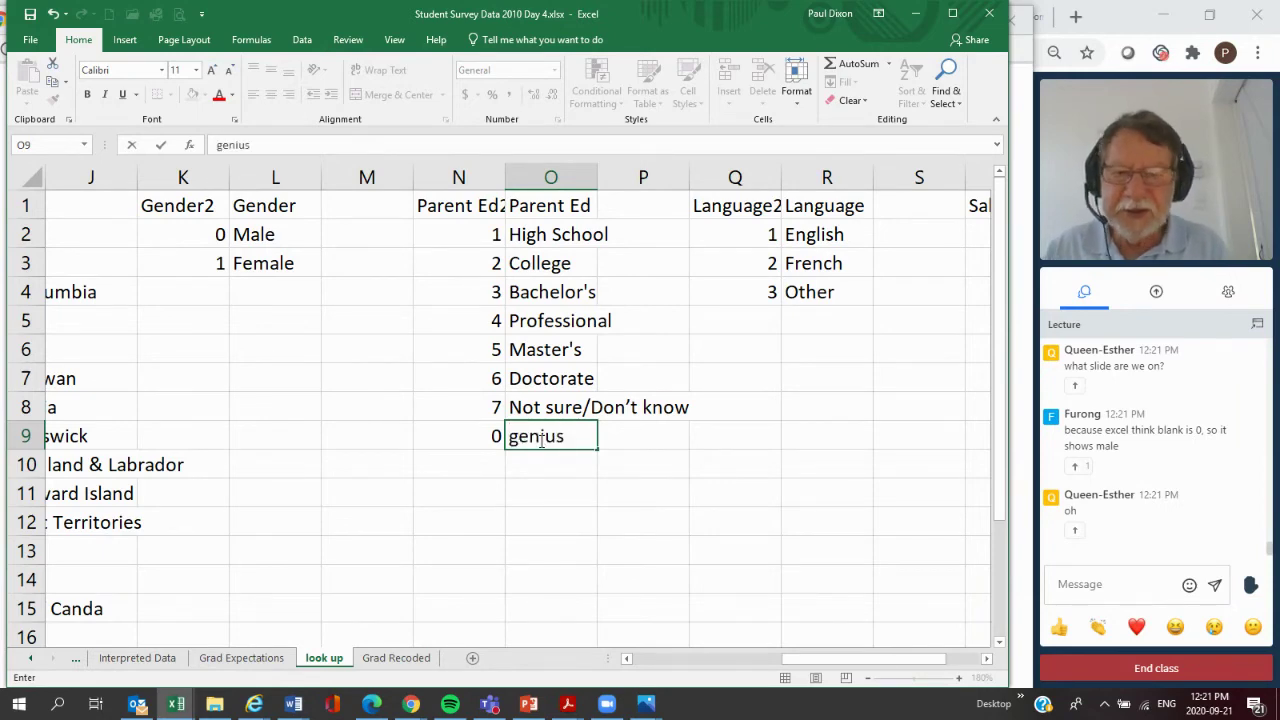
key(Return)
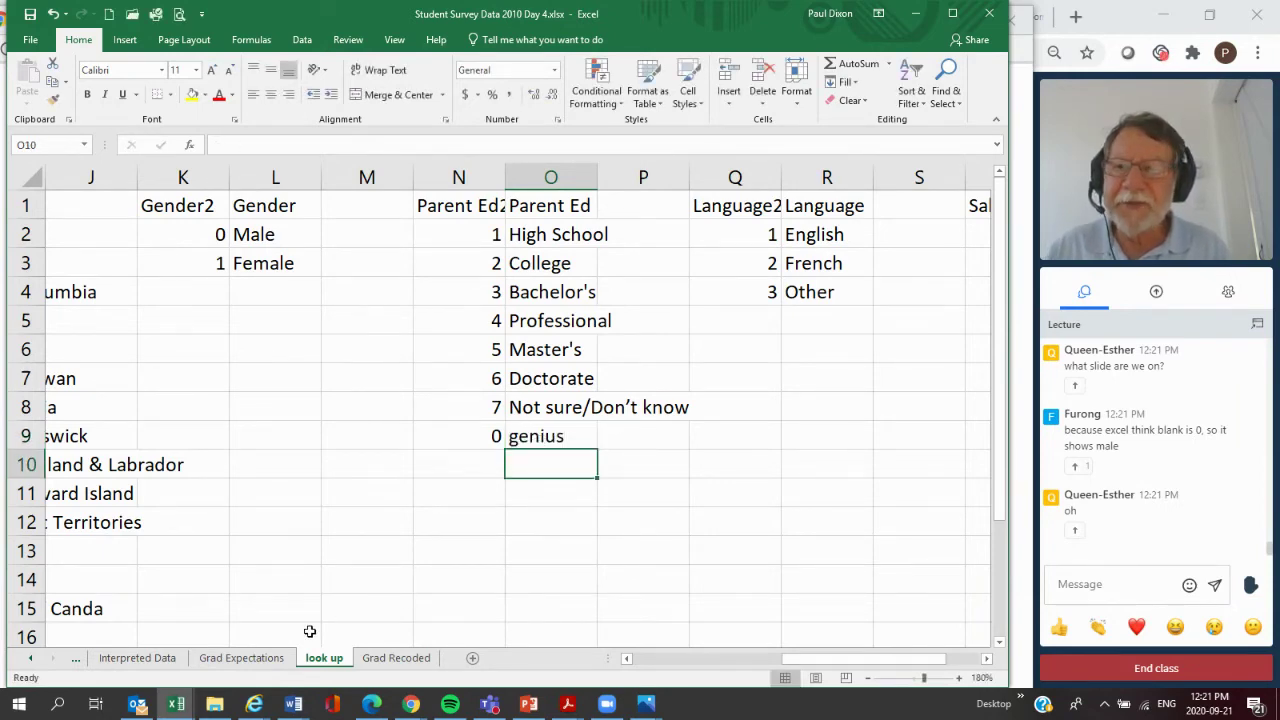
- Extend the table range of the Parent Ed VLOOKUP in R2 of Grad Recoded to 'look up'!$N$2:$O$9
click(385, 660)
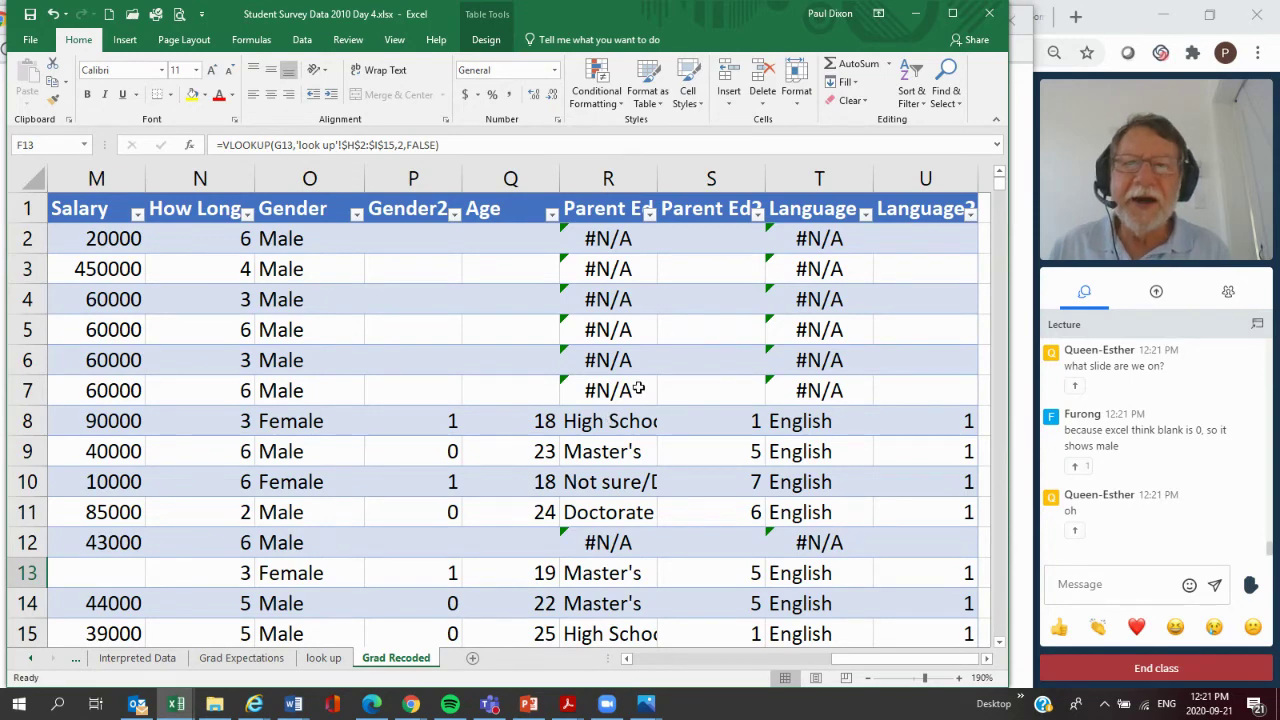
click(606, 238)
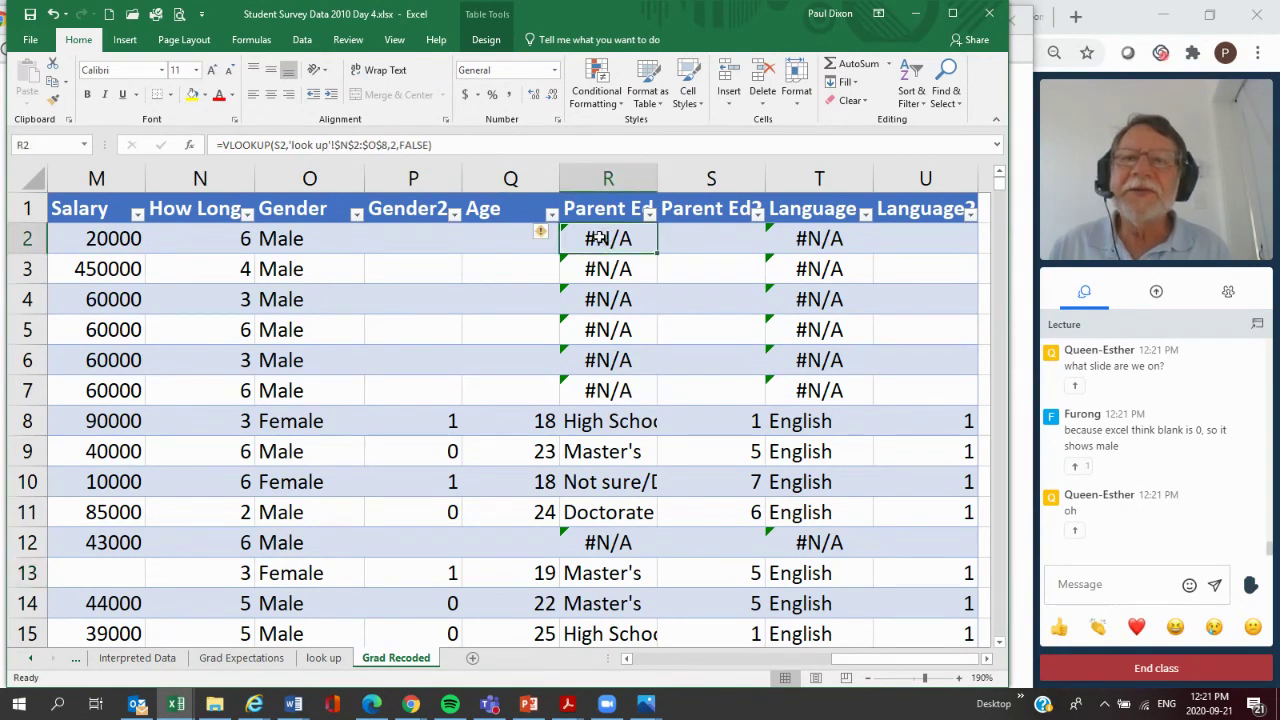
click(388, 146)
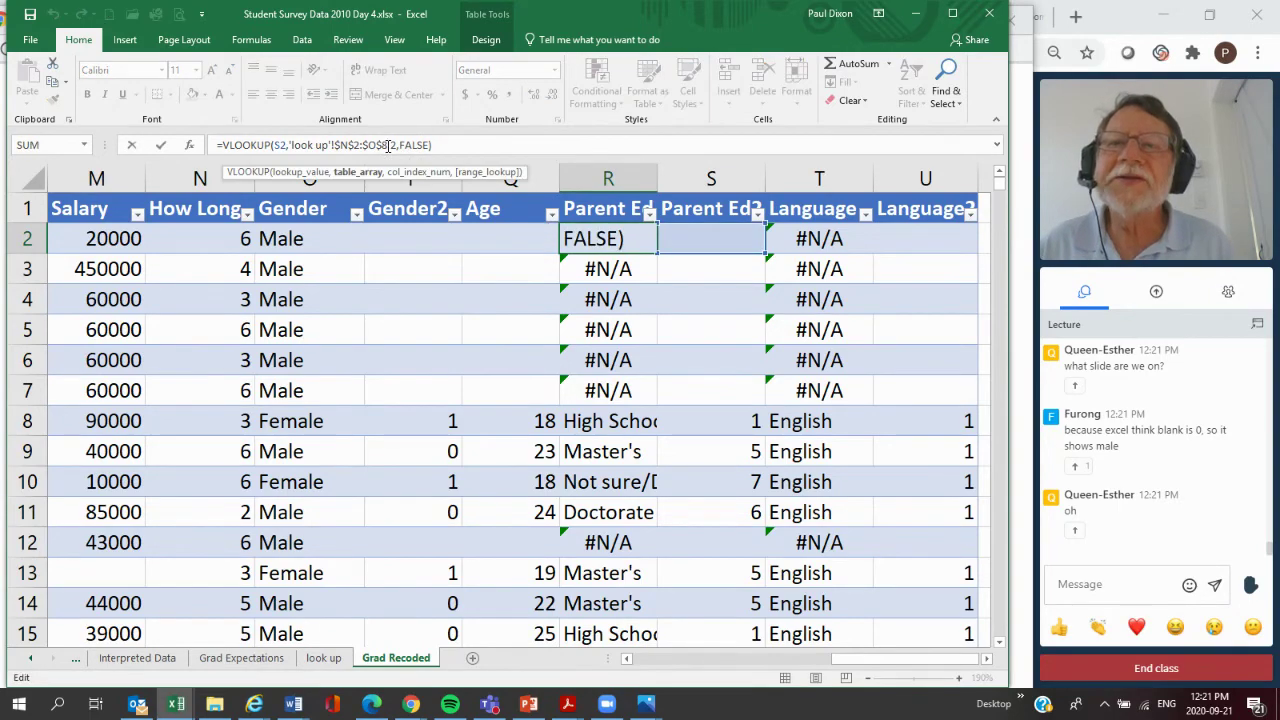
key(BackSpace)
text(9)
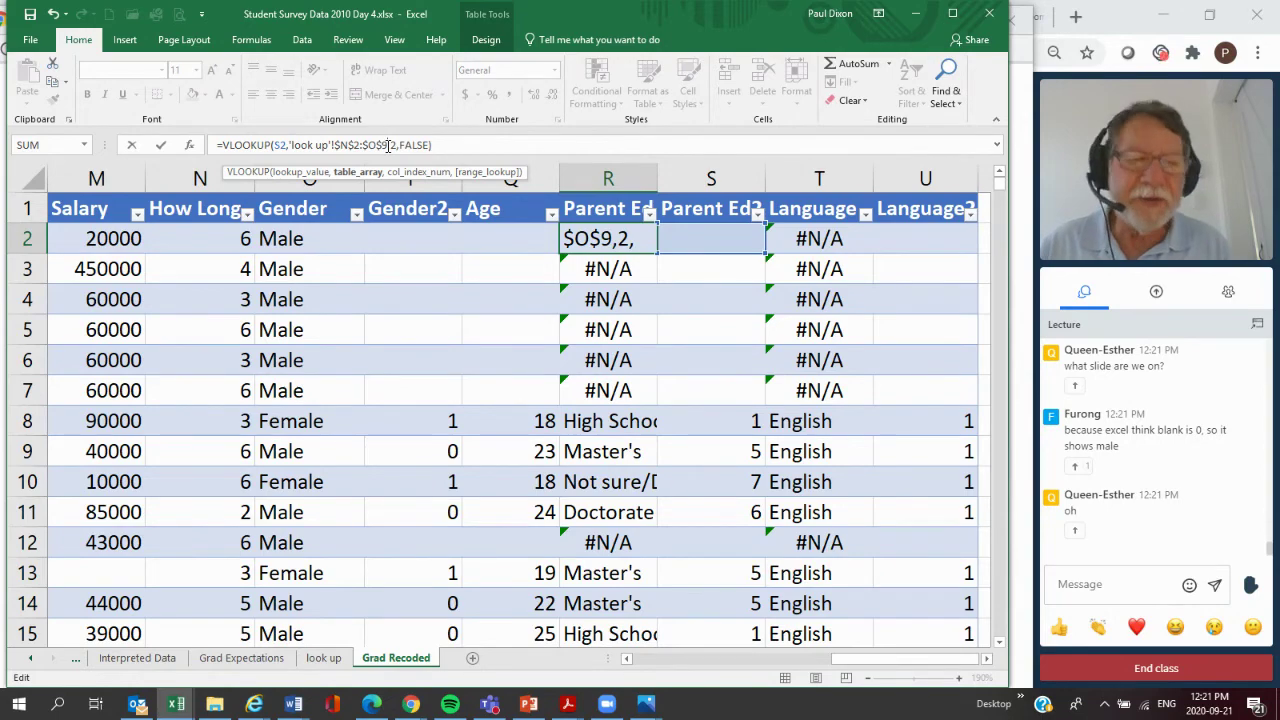
key(Return)
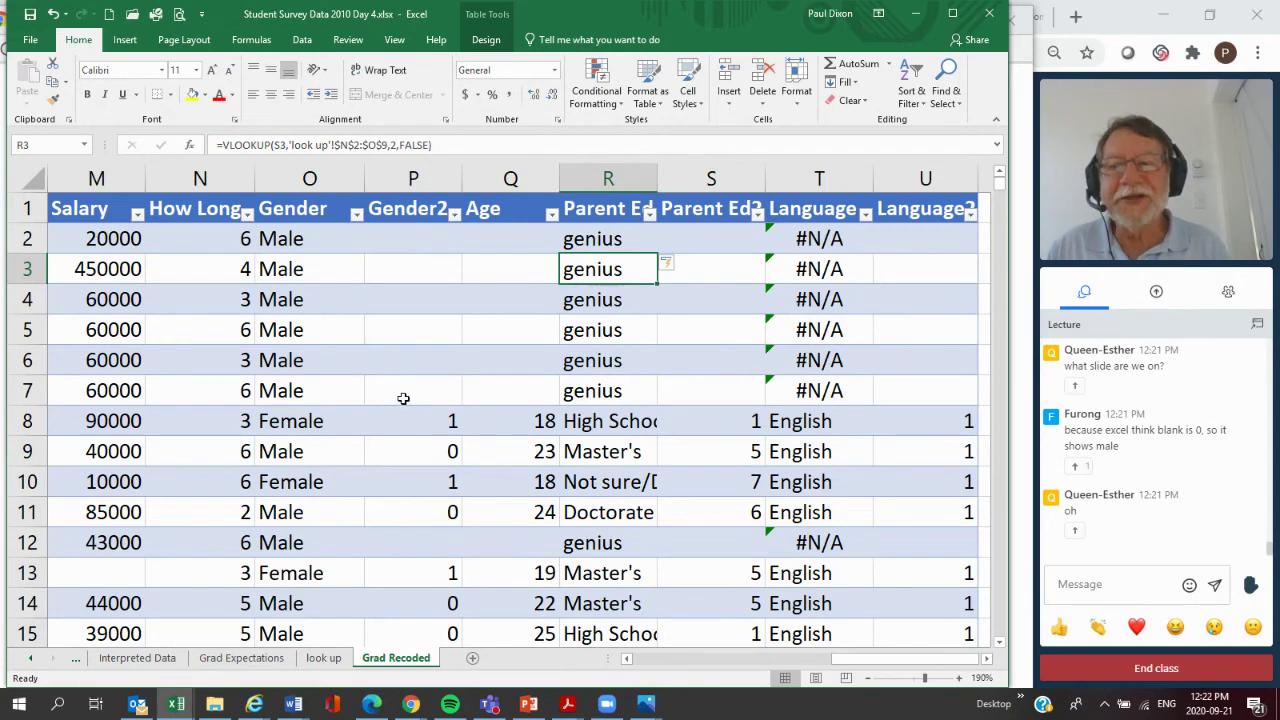
- Review the Parent Ed lookup table on the look up sheet, and switch to slide 37 in Chrome
click(323, 658)
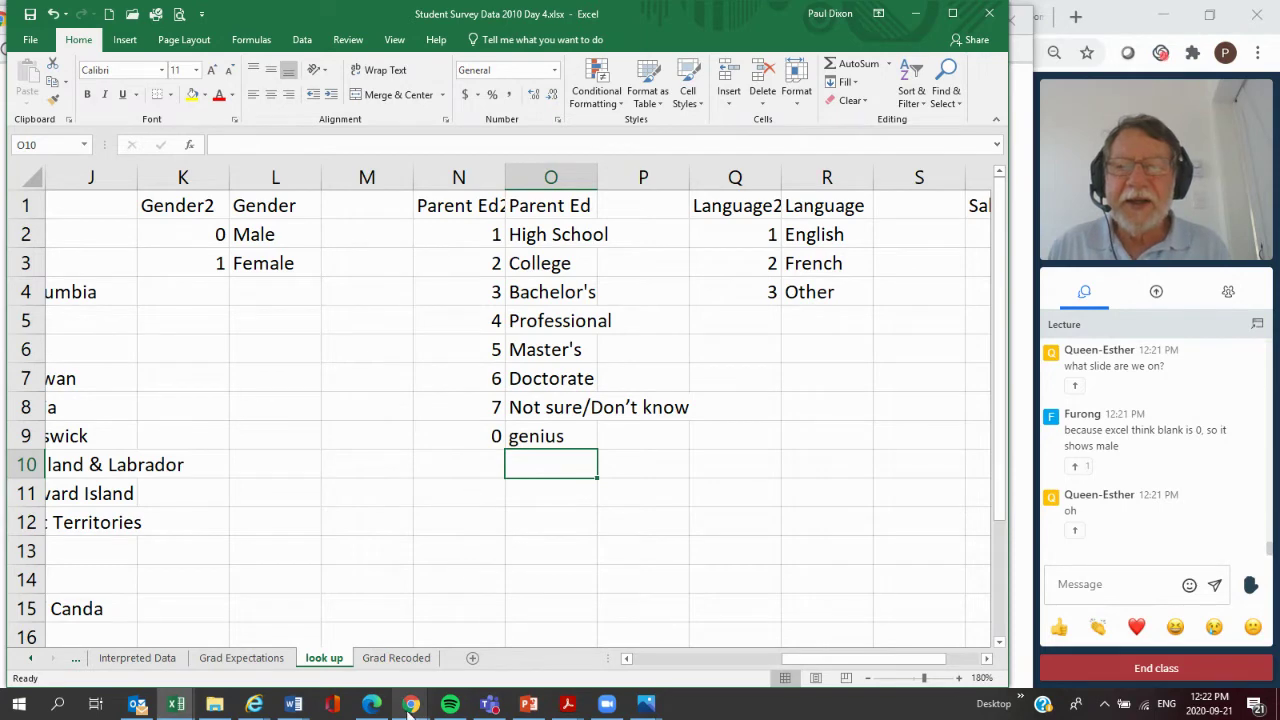
click(411, 705)
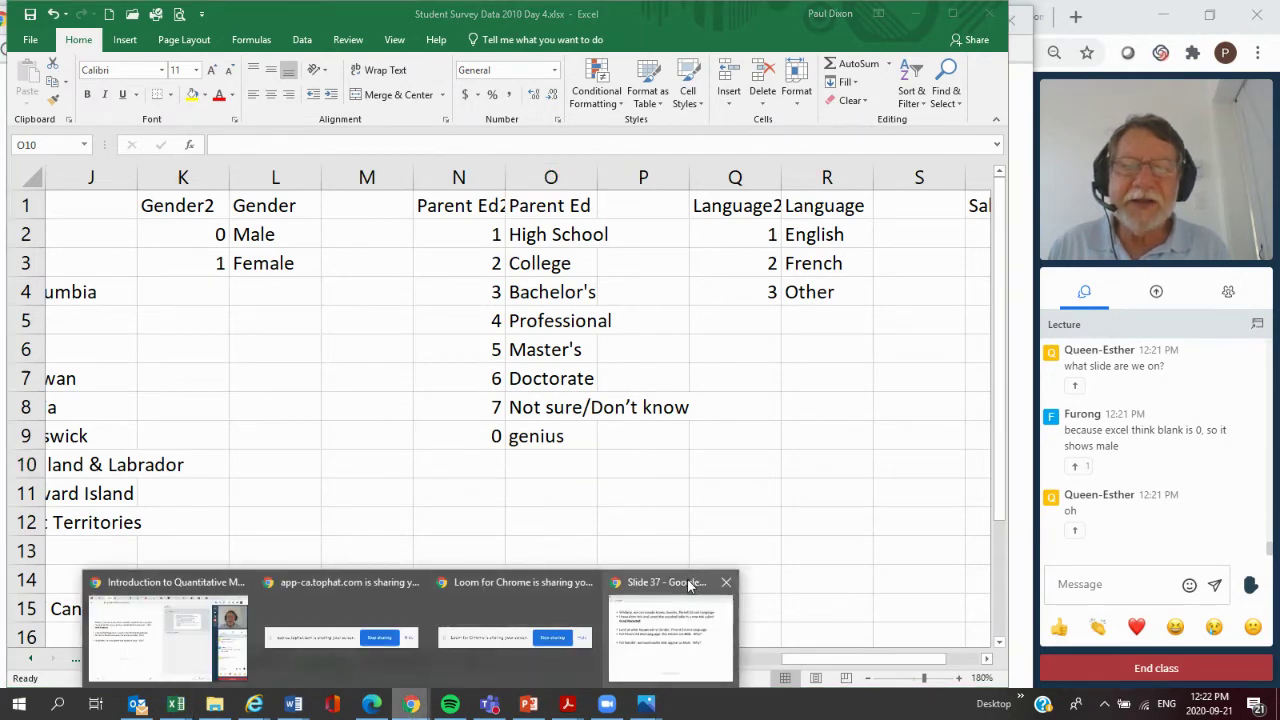
click(688, 585)
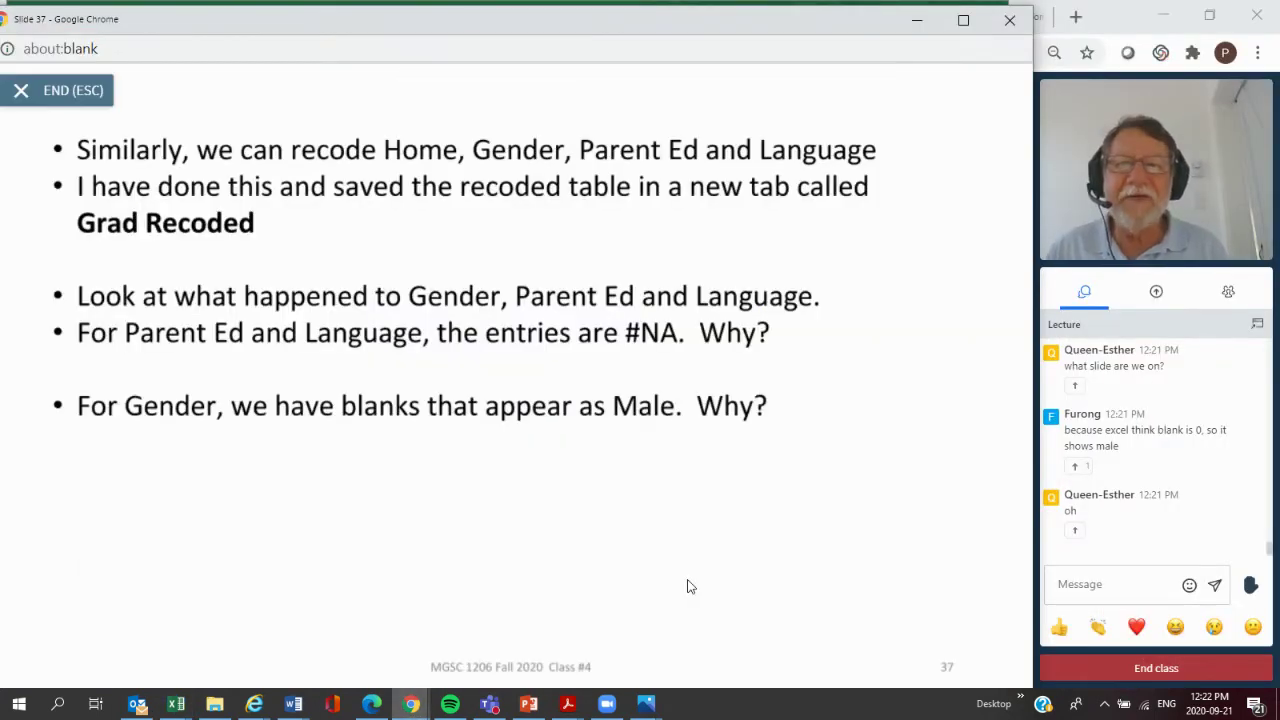
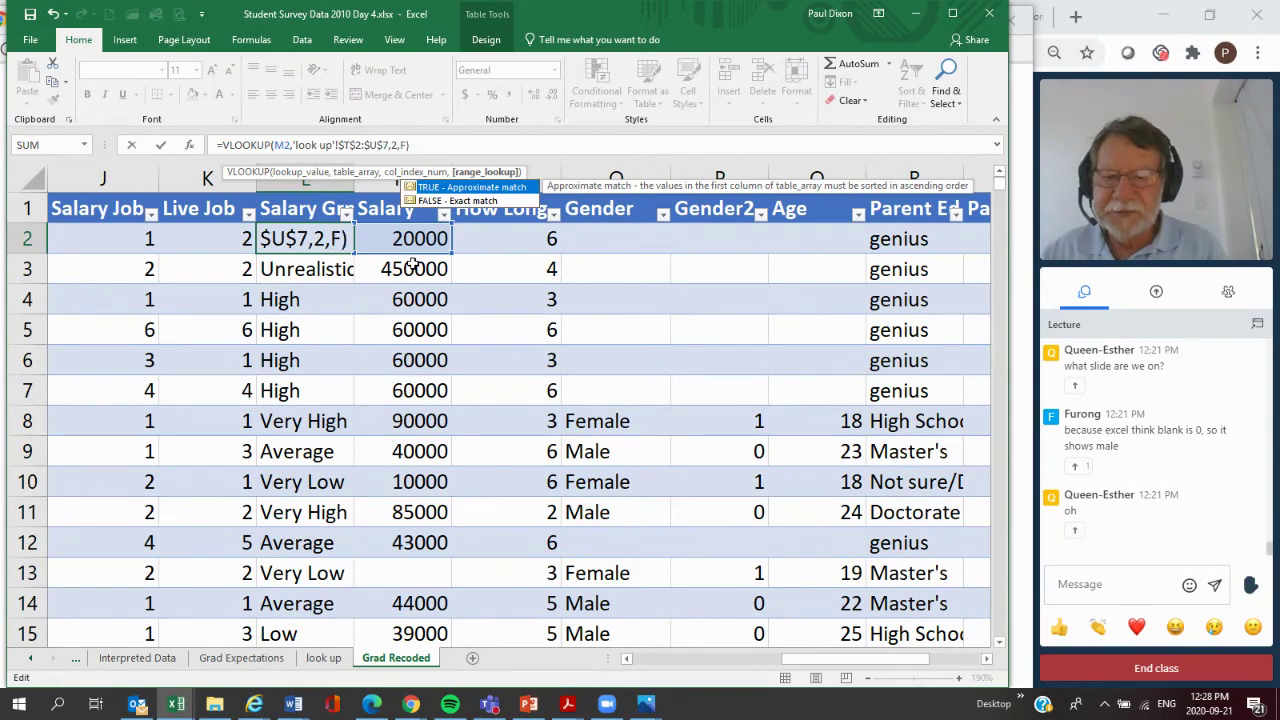
- Try FALSE as the match argument of the Salary Grp VLOOKUP in L2, and compare the results with the Salary lookup table
text(lse)
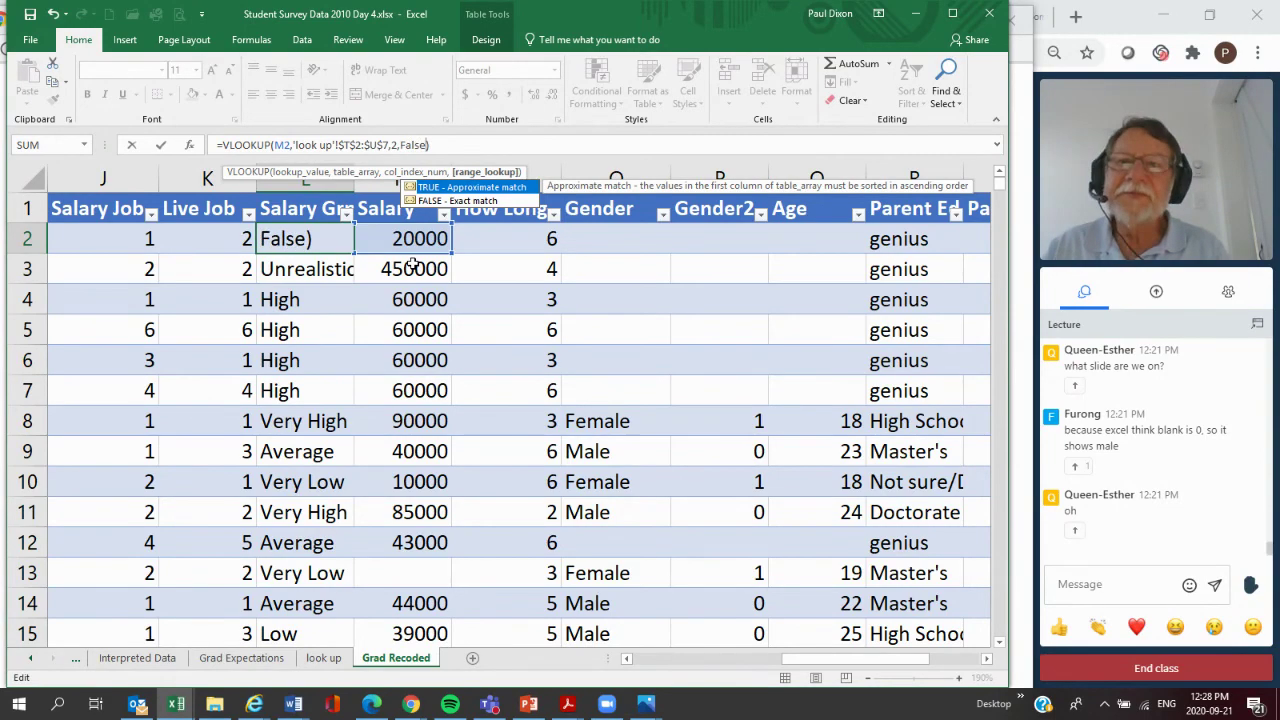
key(Return)
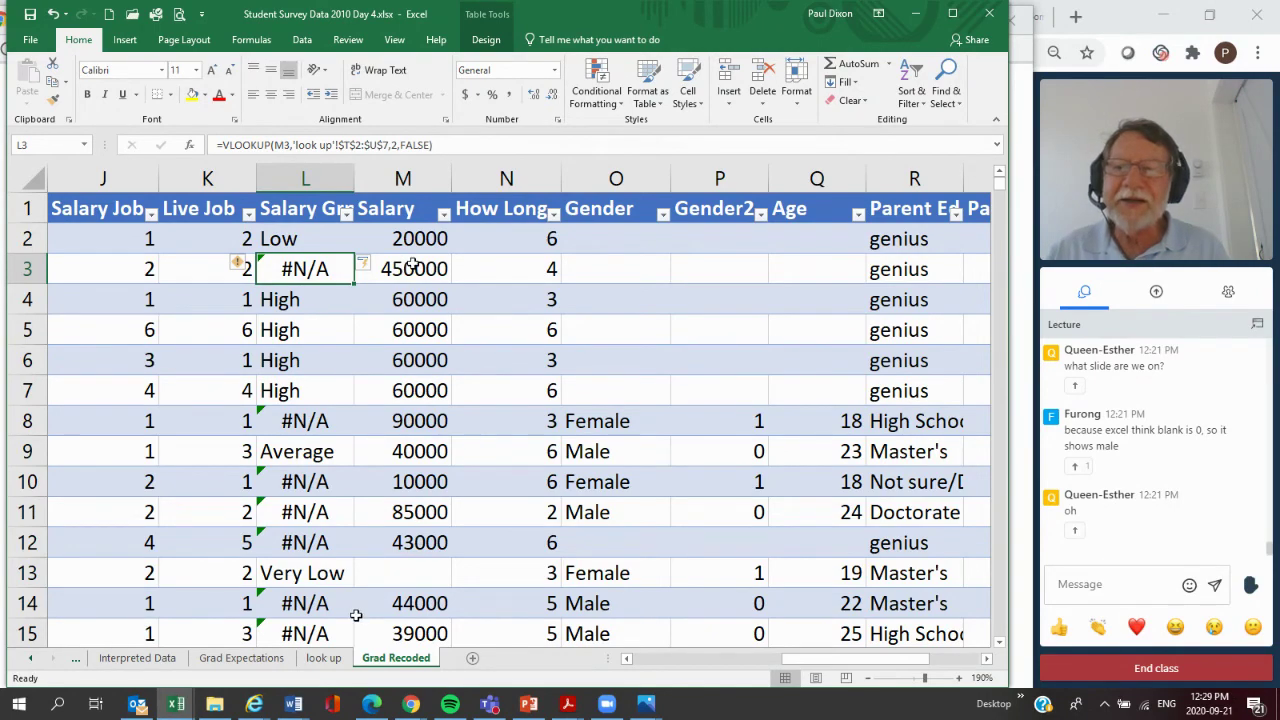
click(337, 664)
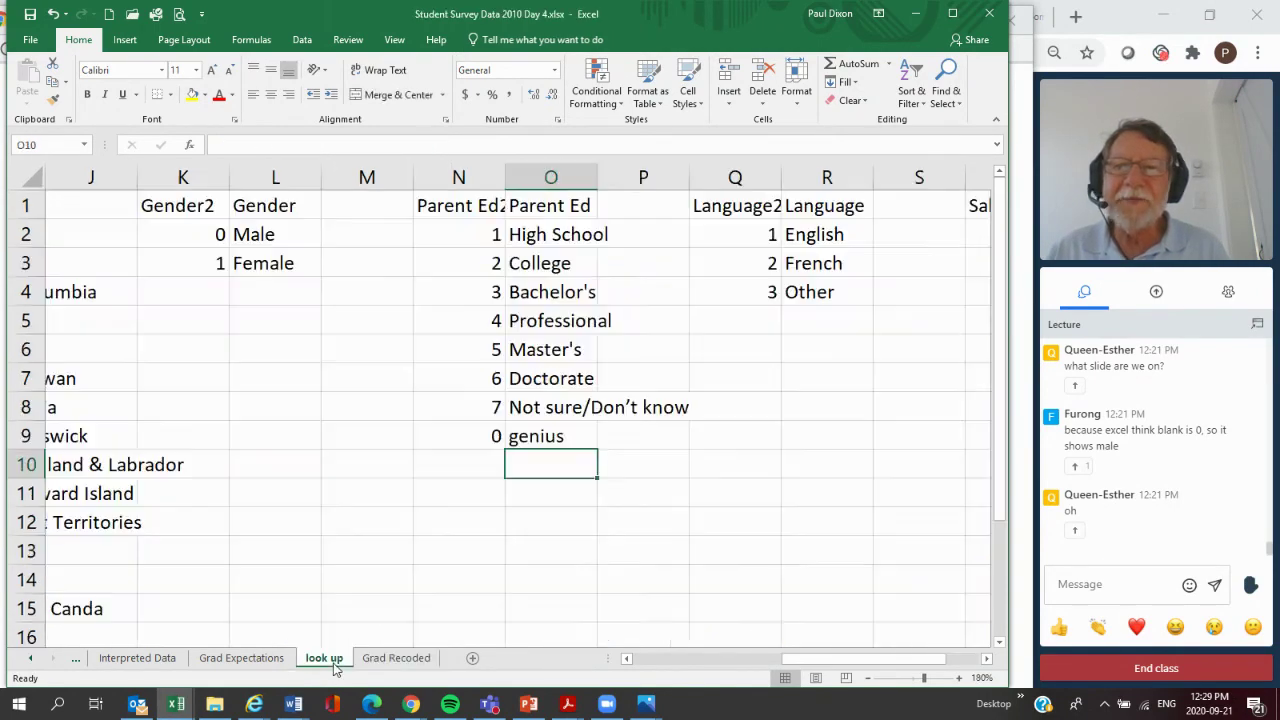
drag(806, 662, 862, 664)
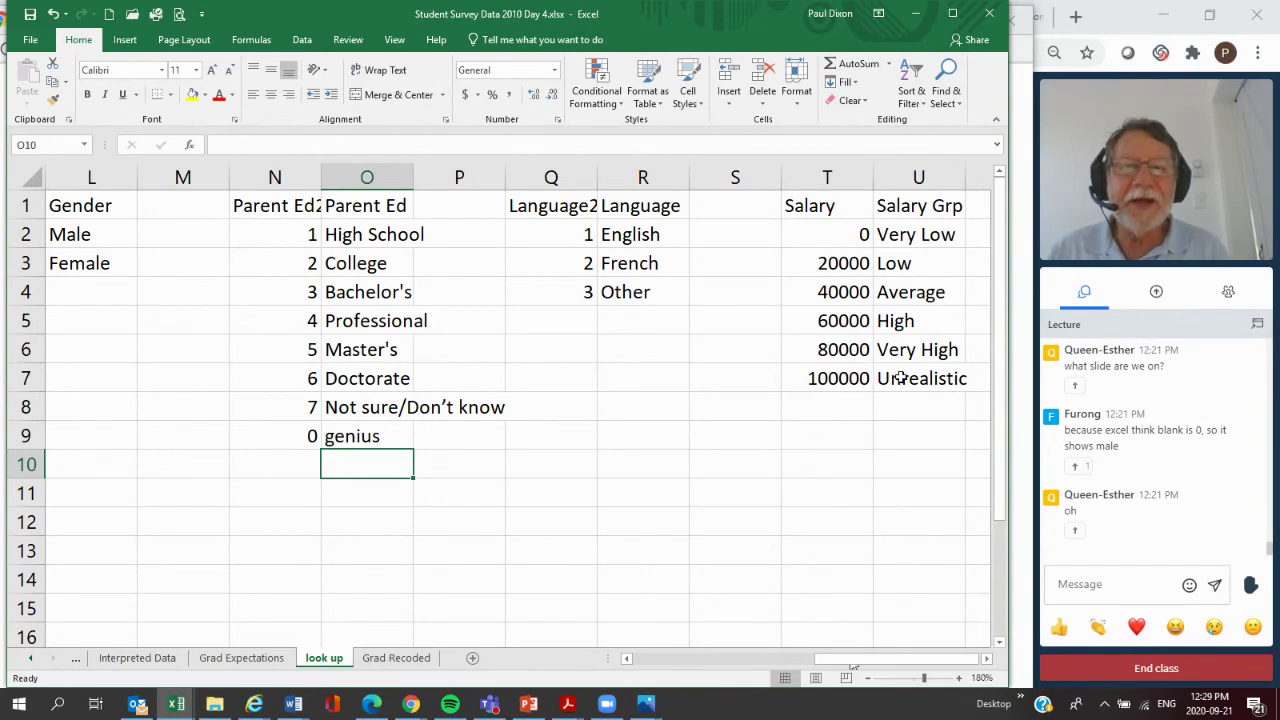
click(396, 658)
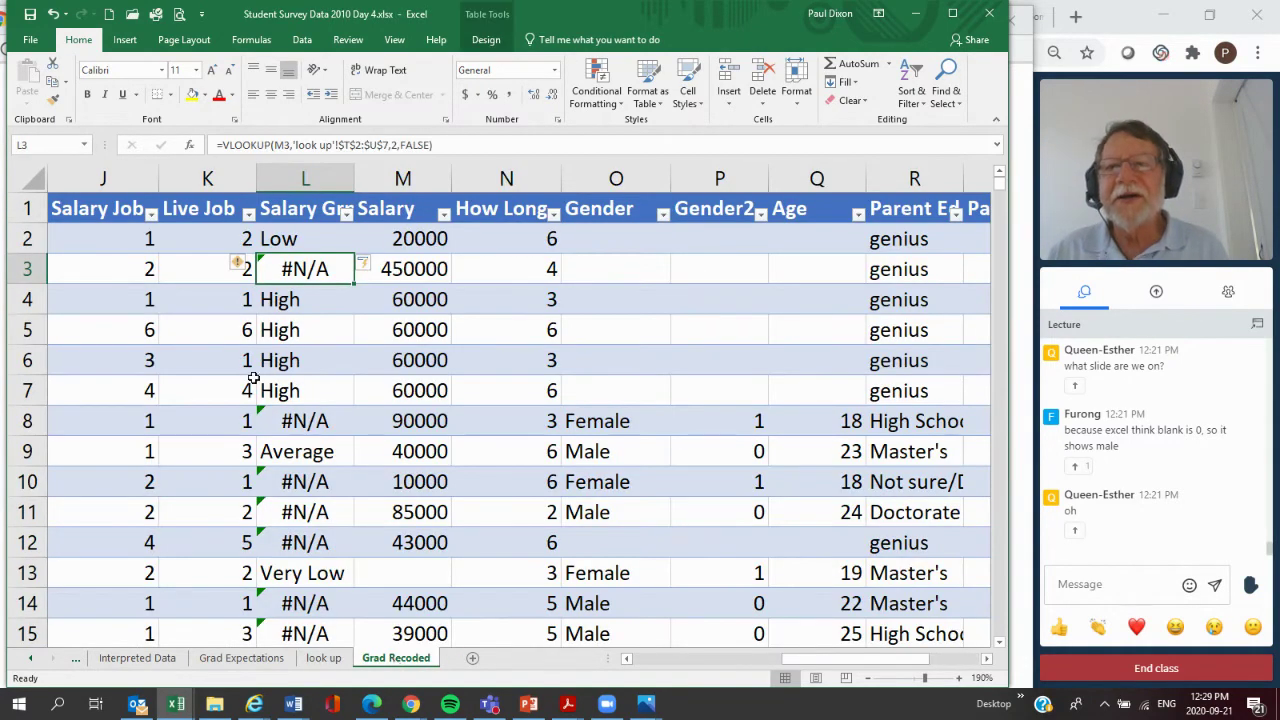
- Set the match argument of the Salary Grp VLOOKUP in L2 to TRUE for an approximate match
click(278, 240)
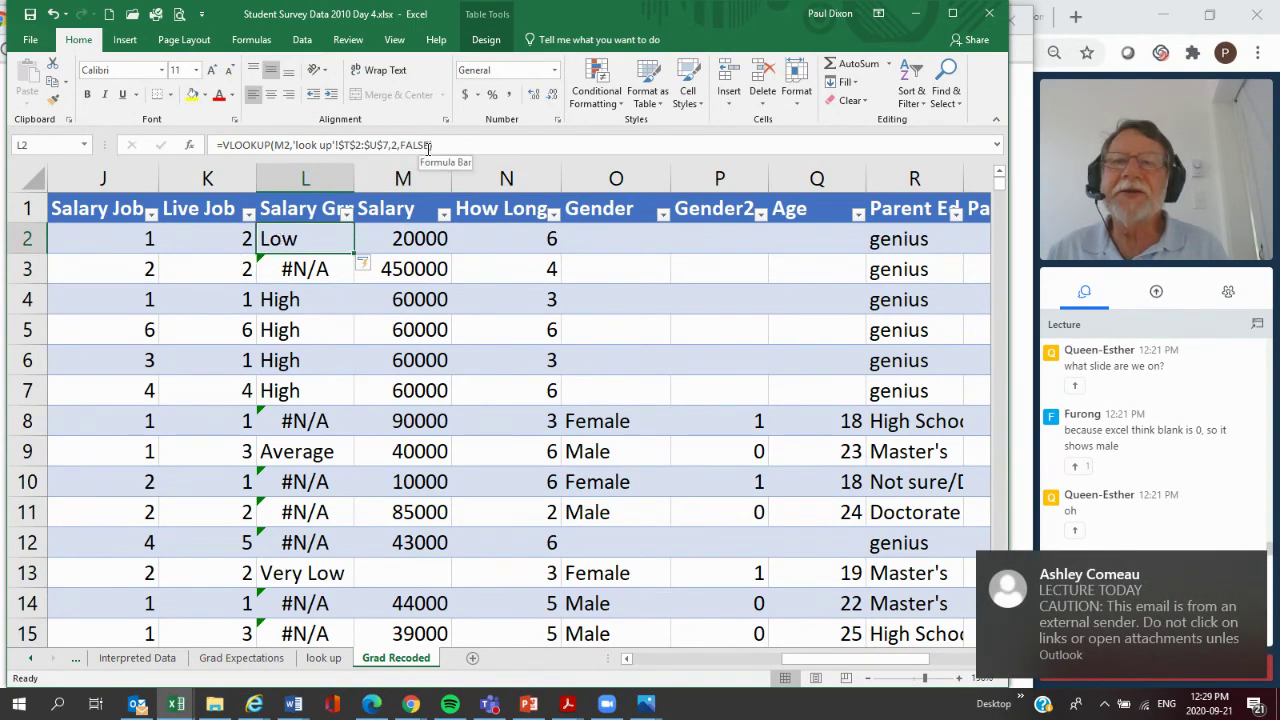
drag(431, 145, 401, 146)
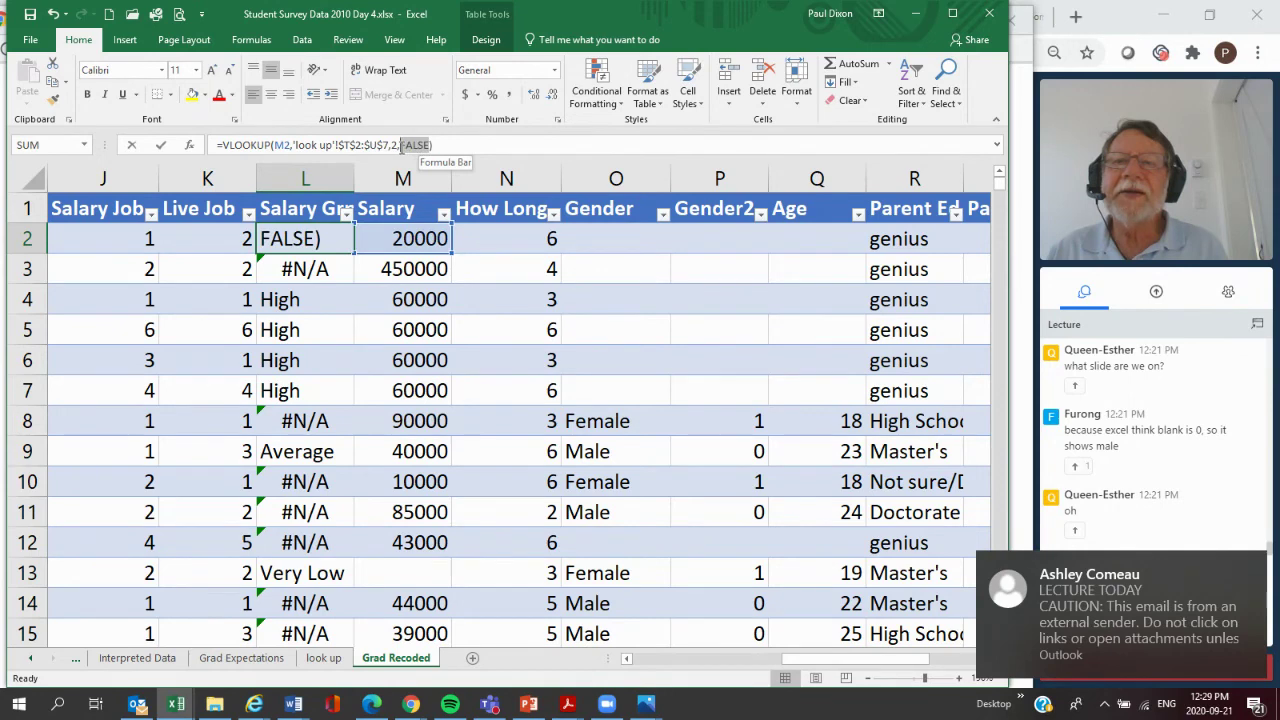
text(Tr)
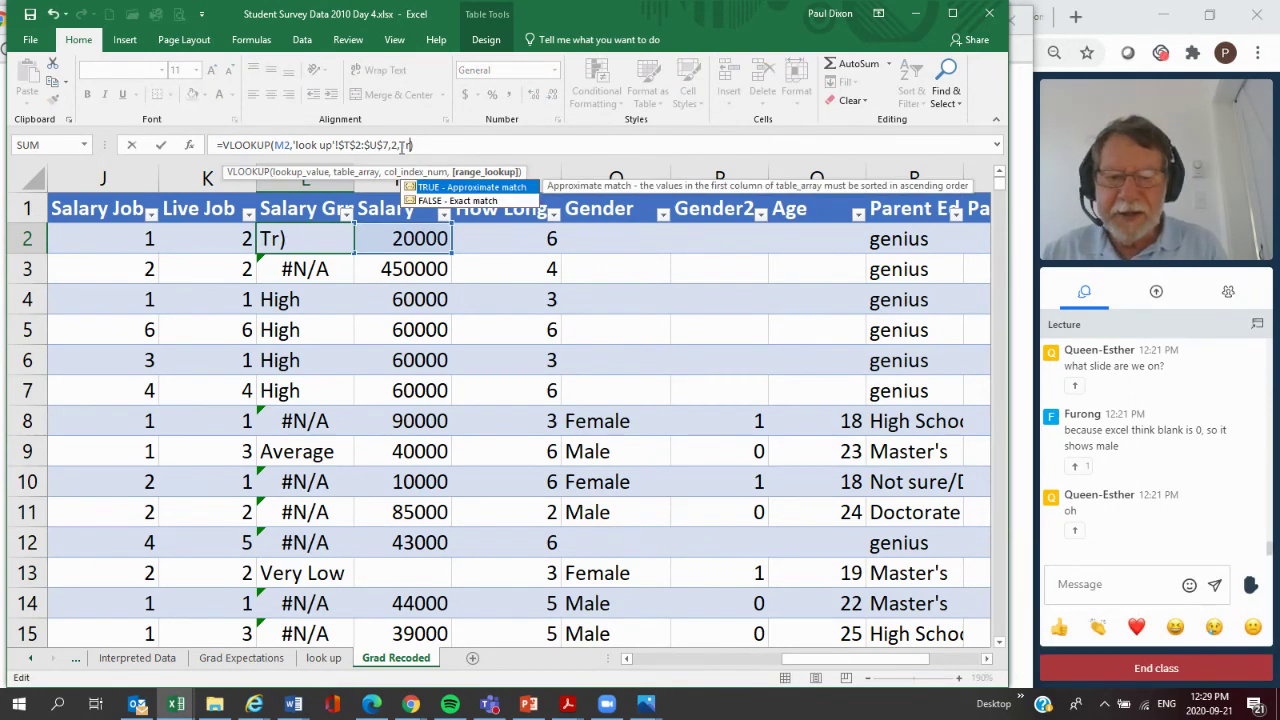
text(ue)
key(Return)
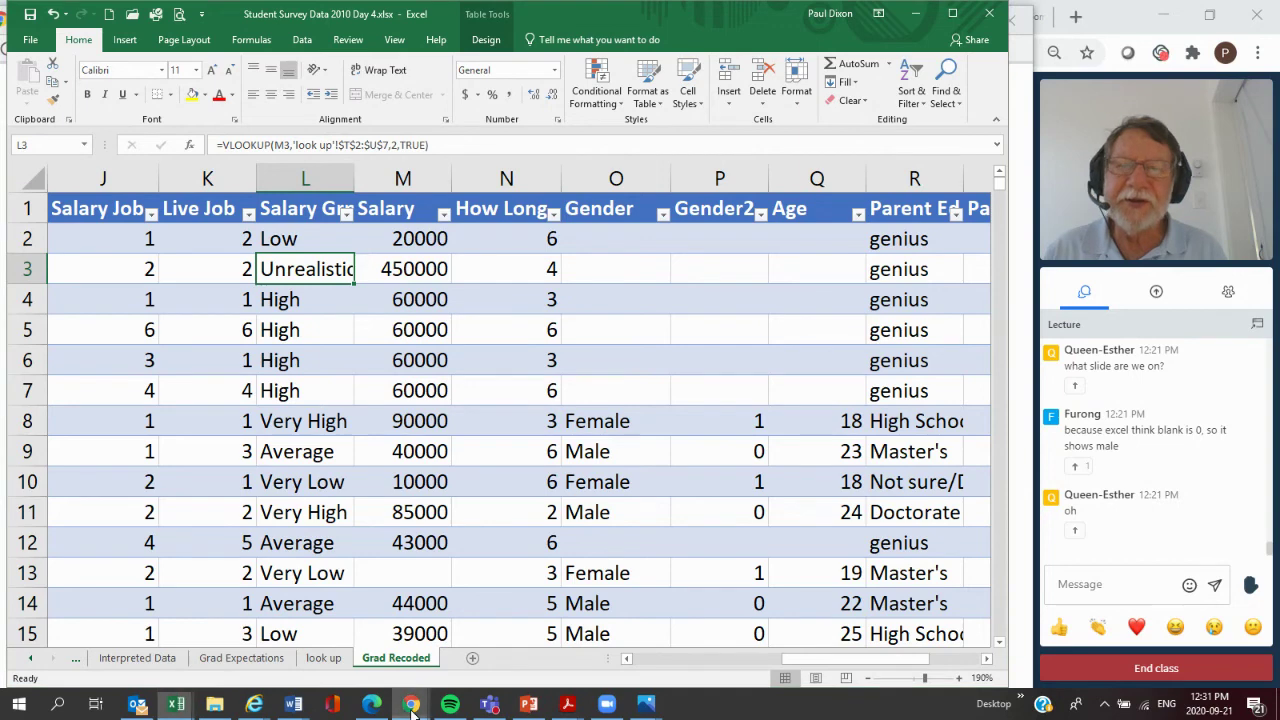
- Switch to the slides in Chrome and advance past slide 42 to the Excel recap on slide 43
mouse_move(411, 706)
click(673, 581)
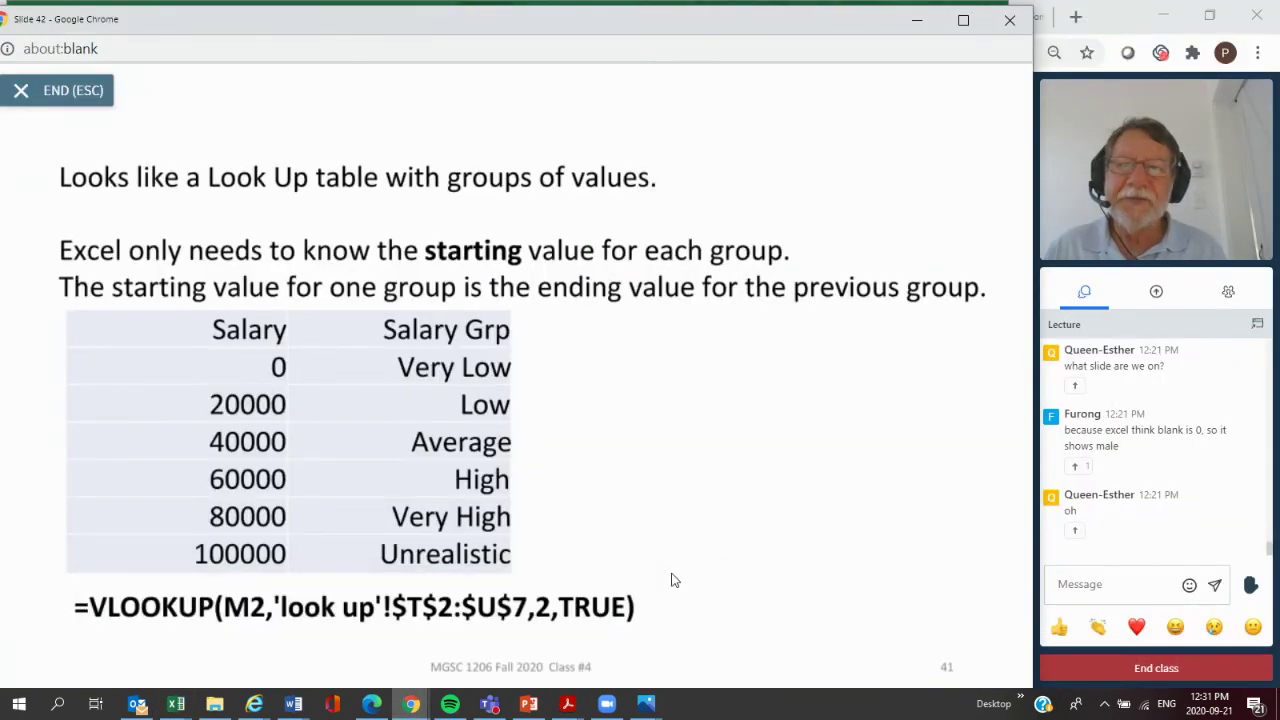
click(673, 581)
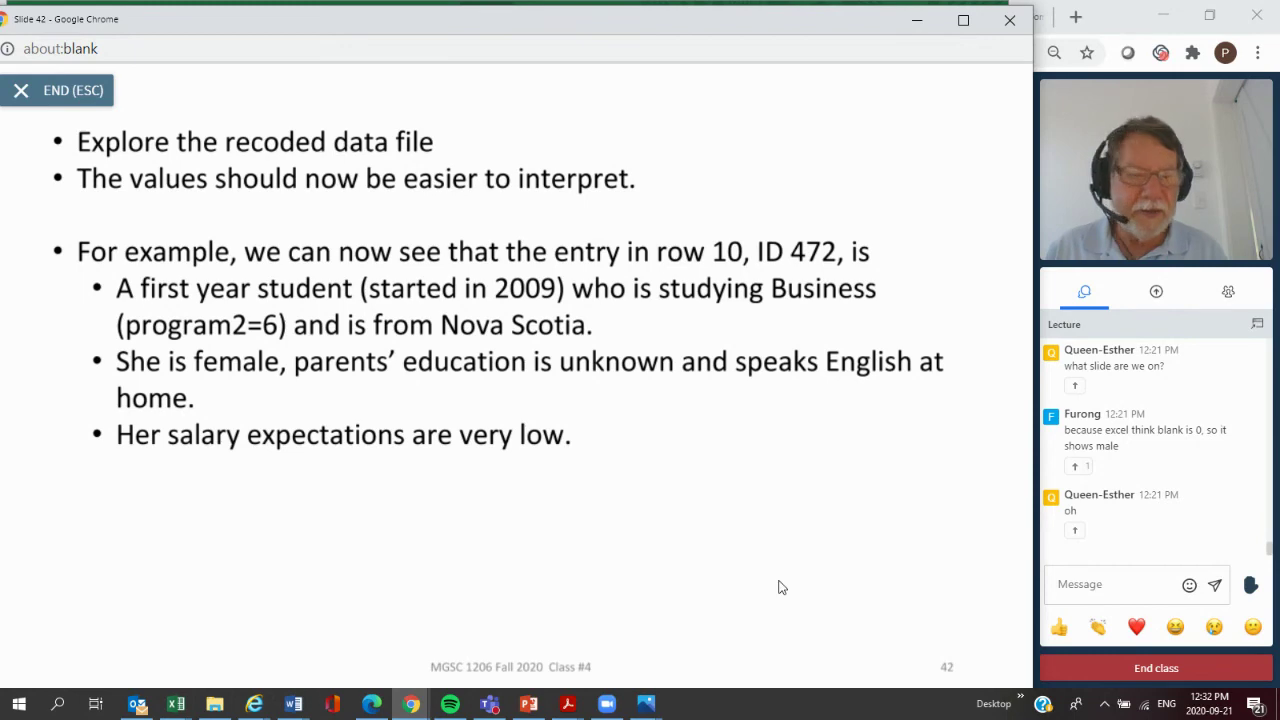
key(Right)
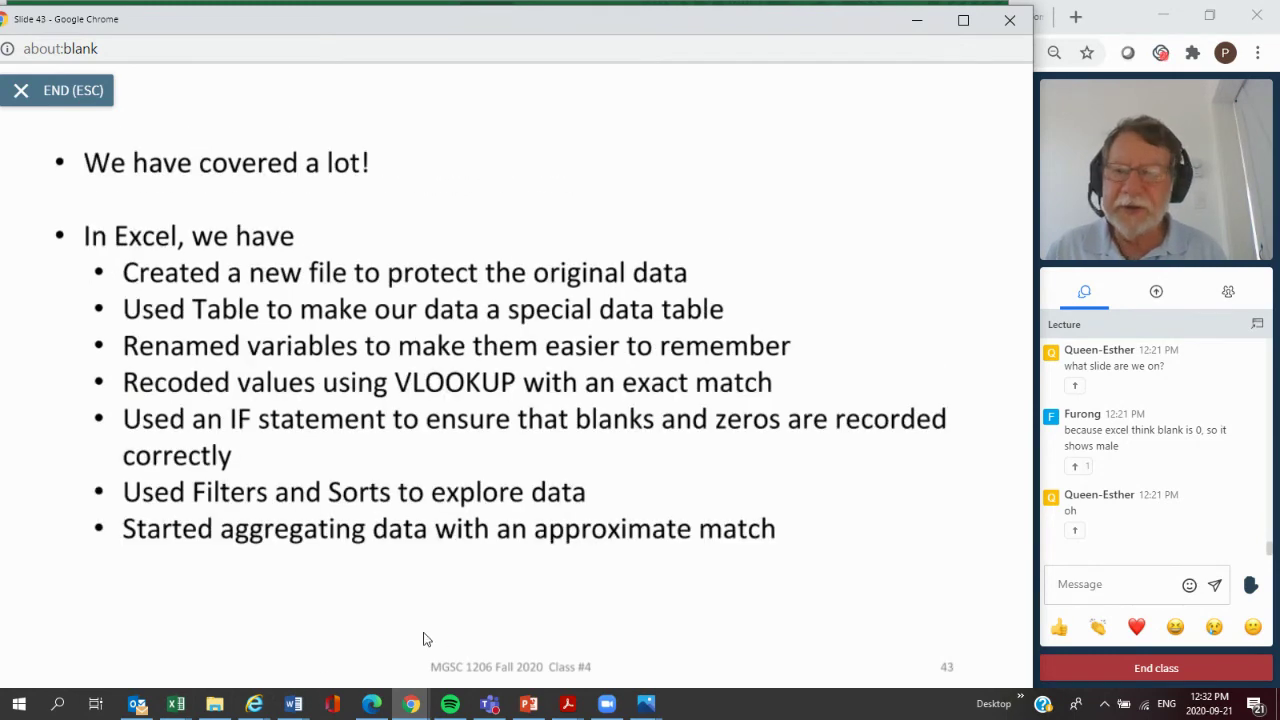
- Switch to the Student Survey Data 2010 Day 4 workbook in Excel and select row 10 of the Grad Recoded sheet
click(176, 698)
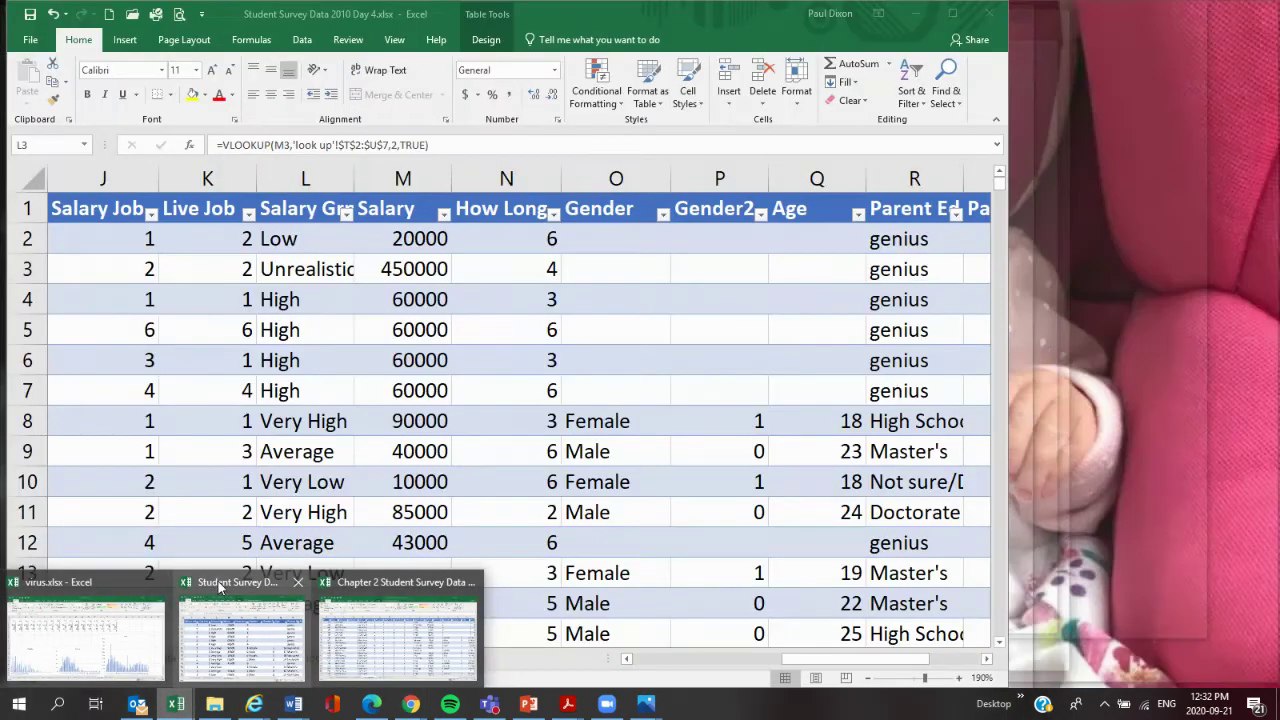
click(218, 581)
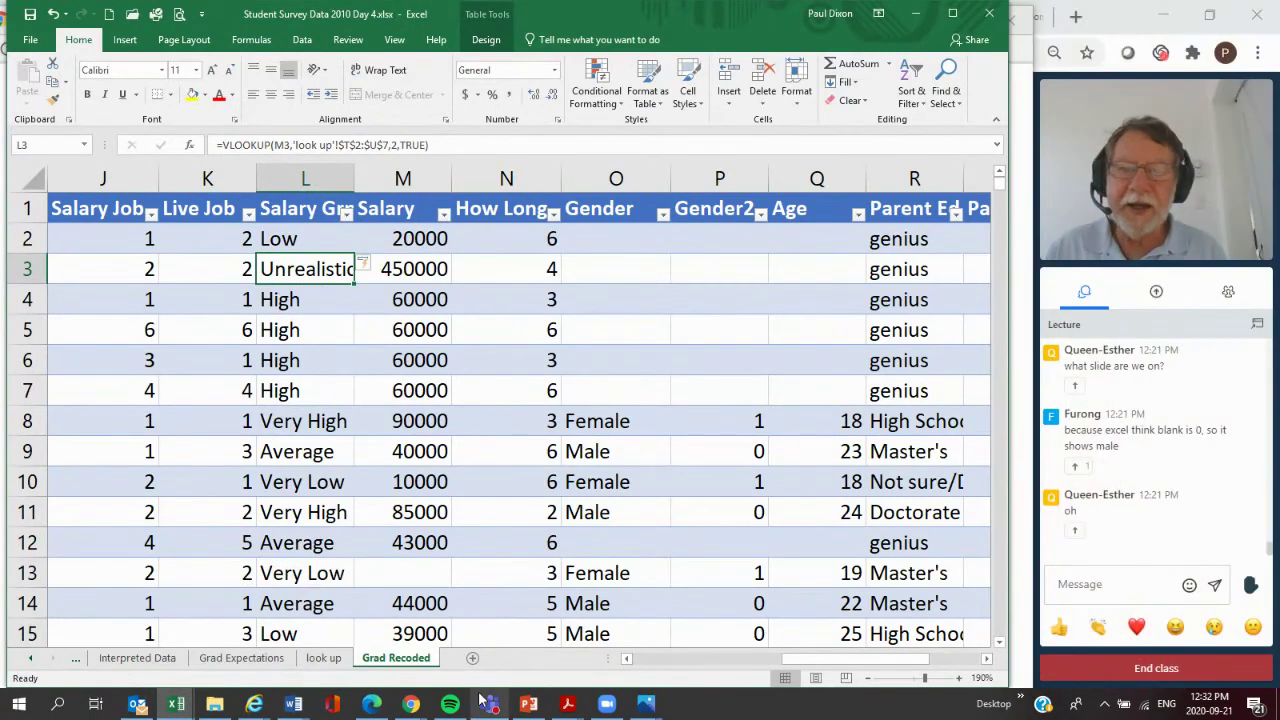
drag(815, 664, 554, 662)
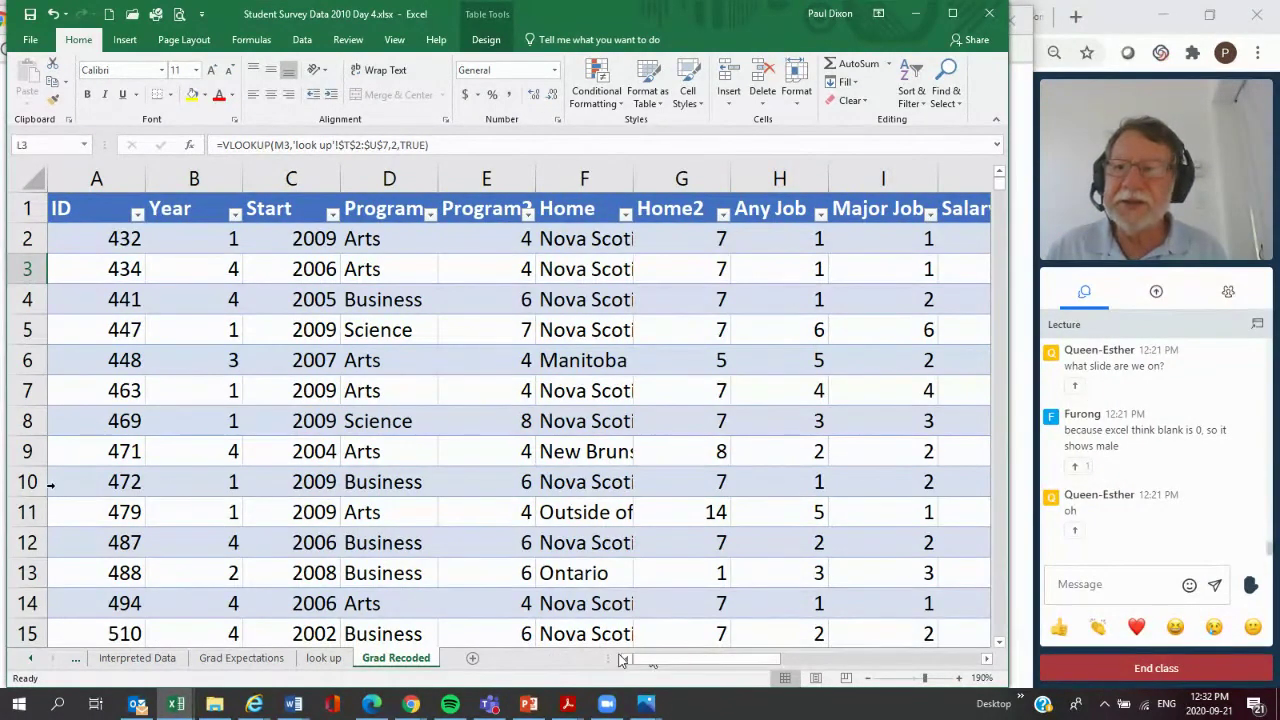
click(22, 481)
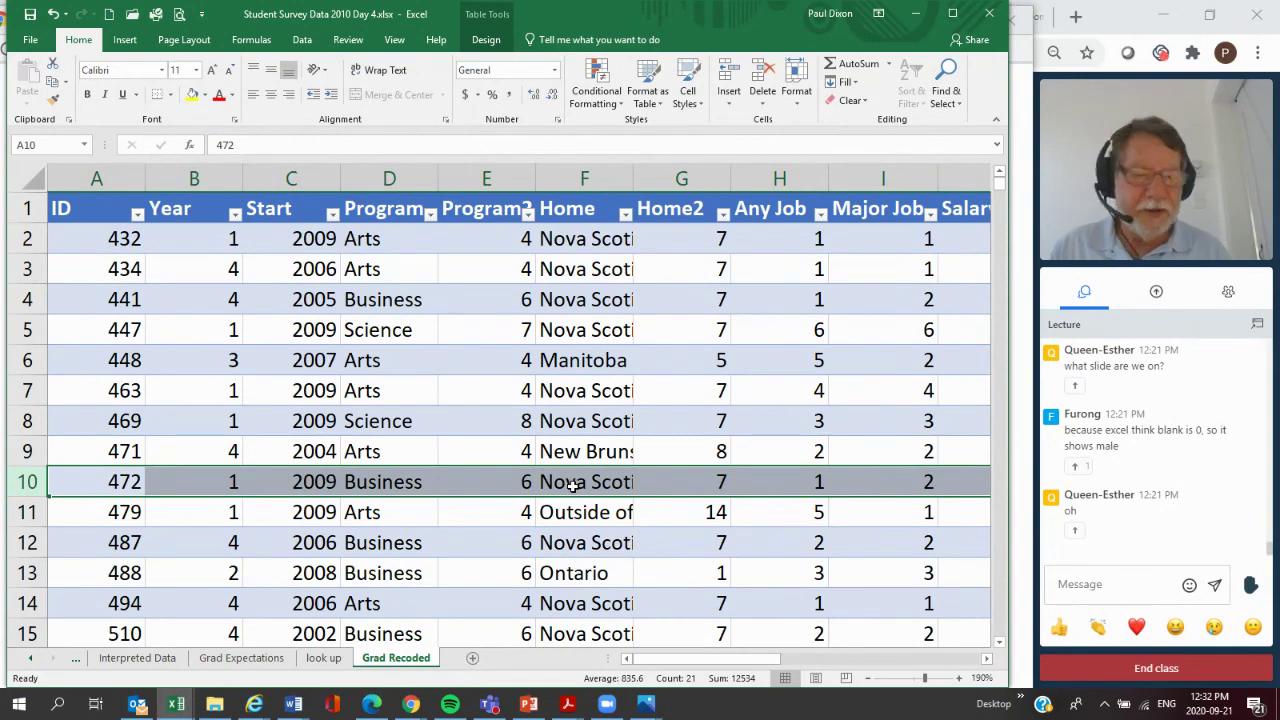
- Examine the row 10 respondent's record field by field, from the ID through the program, home, job and salary answers
key(Right)
key(Right)
key(Right)
key(Right)
key(Right)
key(Right)
key(Right)
key(Right)
key(Right)
key(Right)
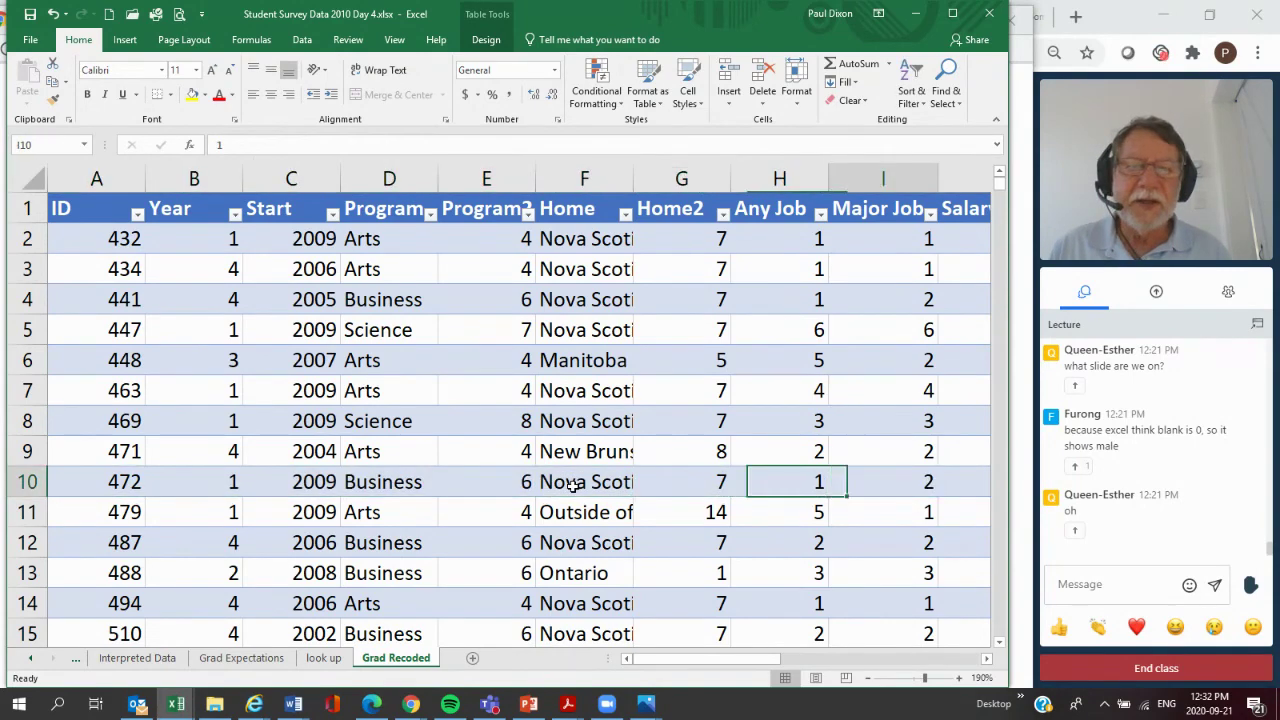
key(Right)
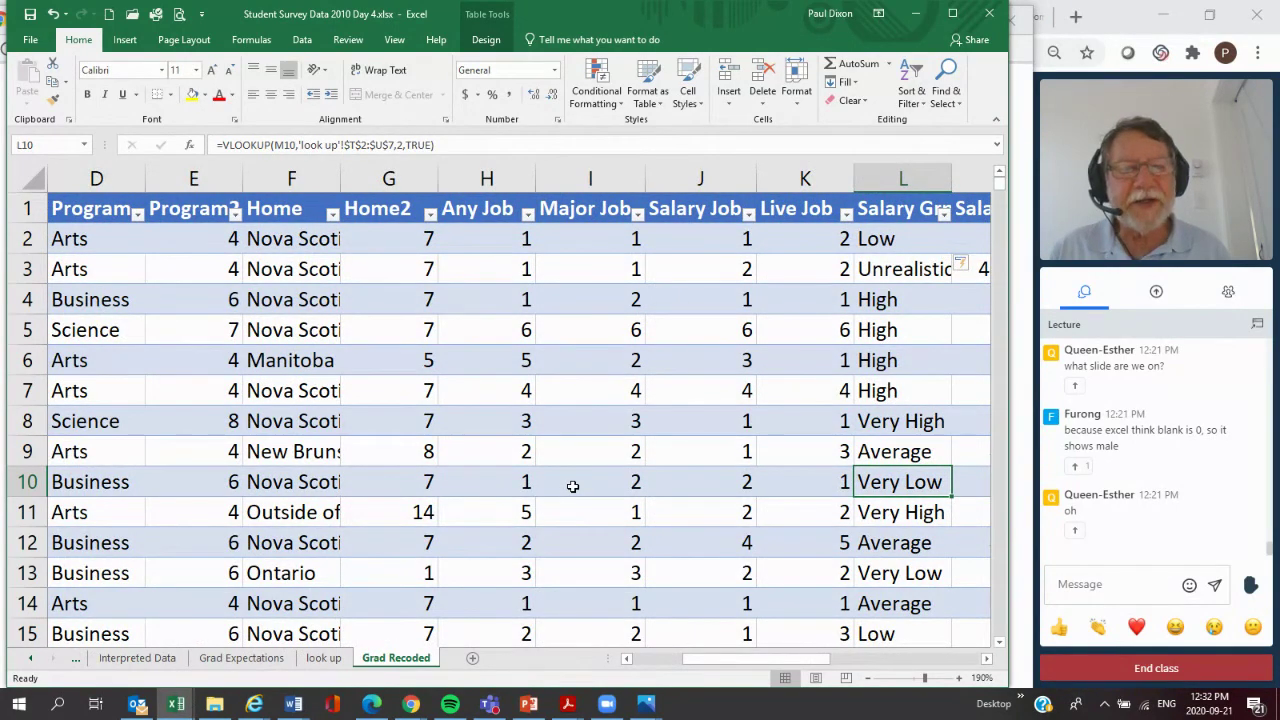
key(Right)
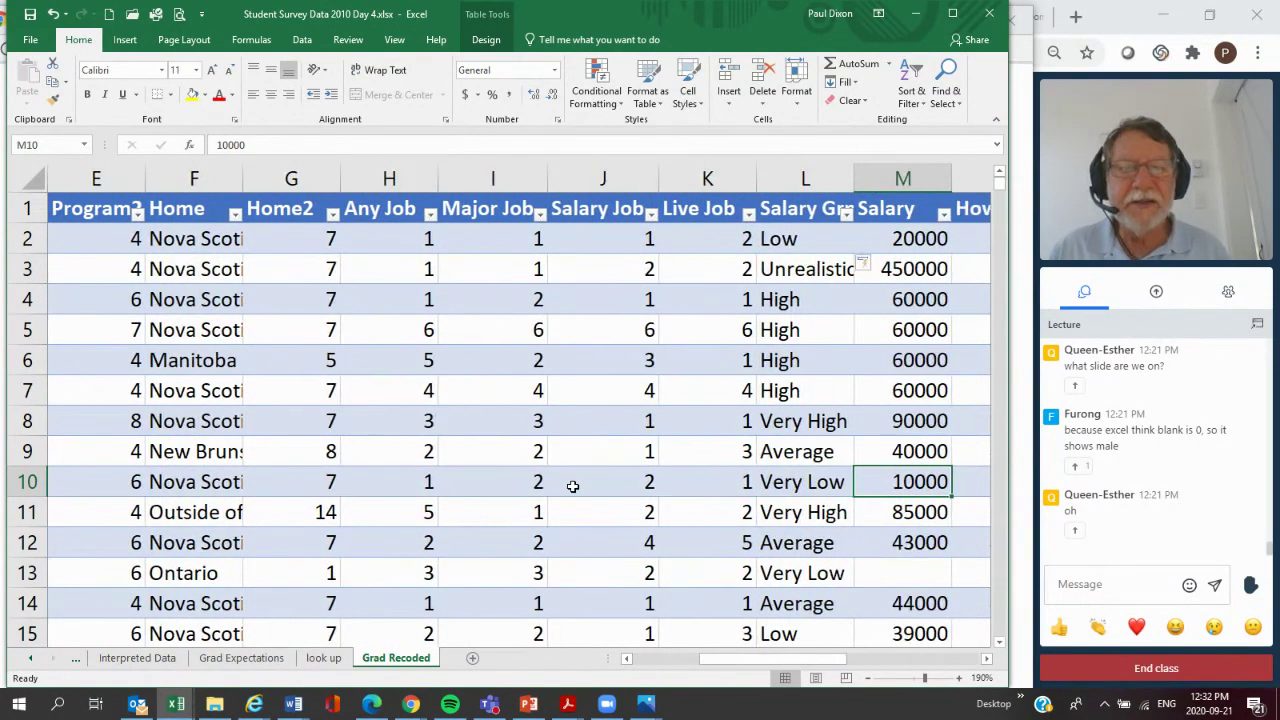
key(Right)
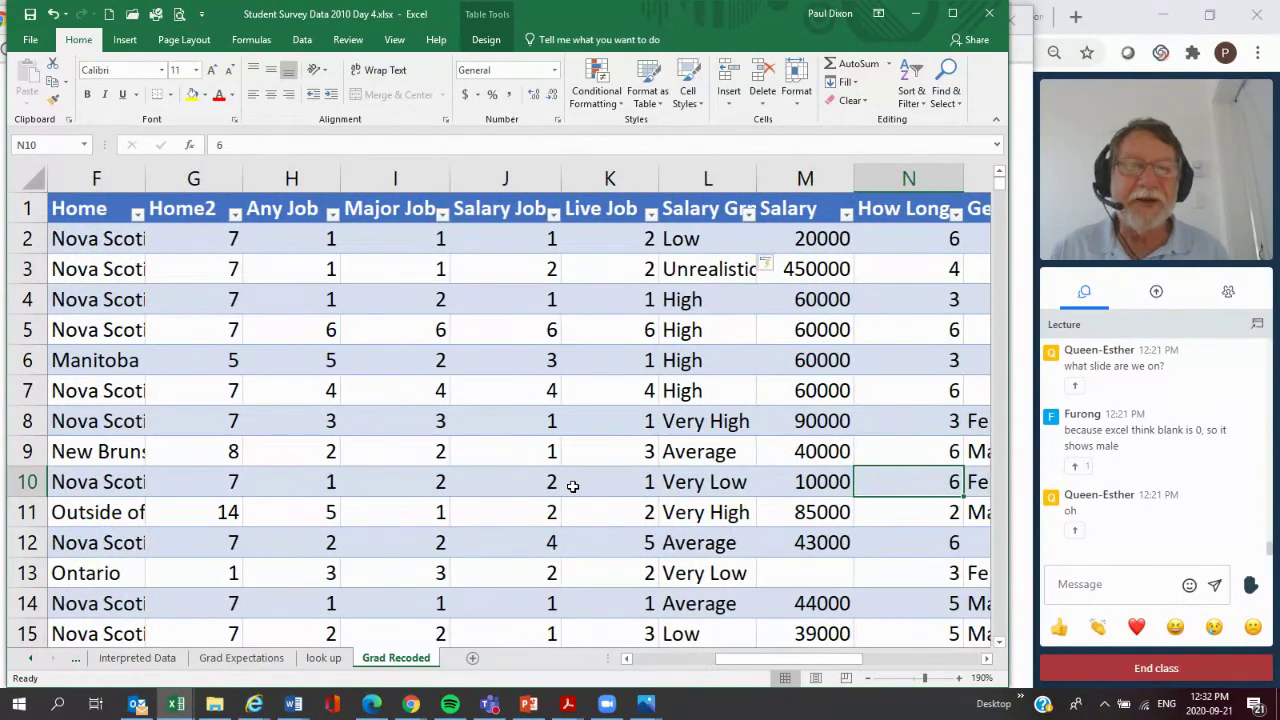
key(Right)
- Review the rest of the row 10 record from Salary Grp through gender, age, parent education and Language2
click(573, 486)
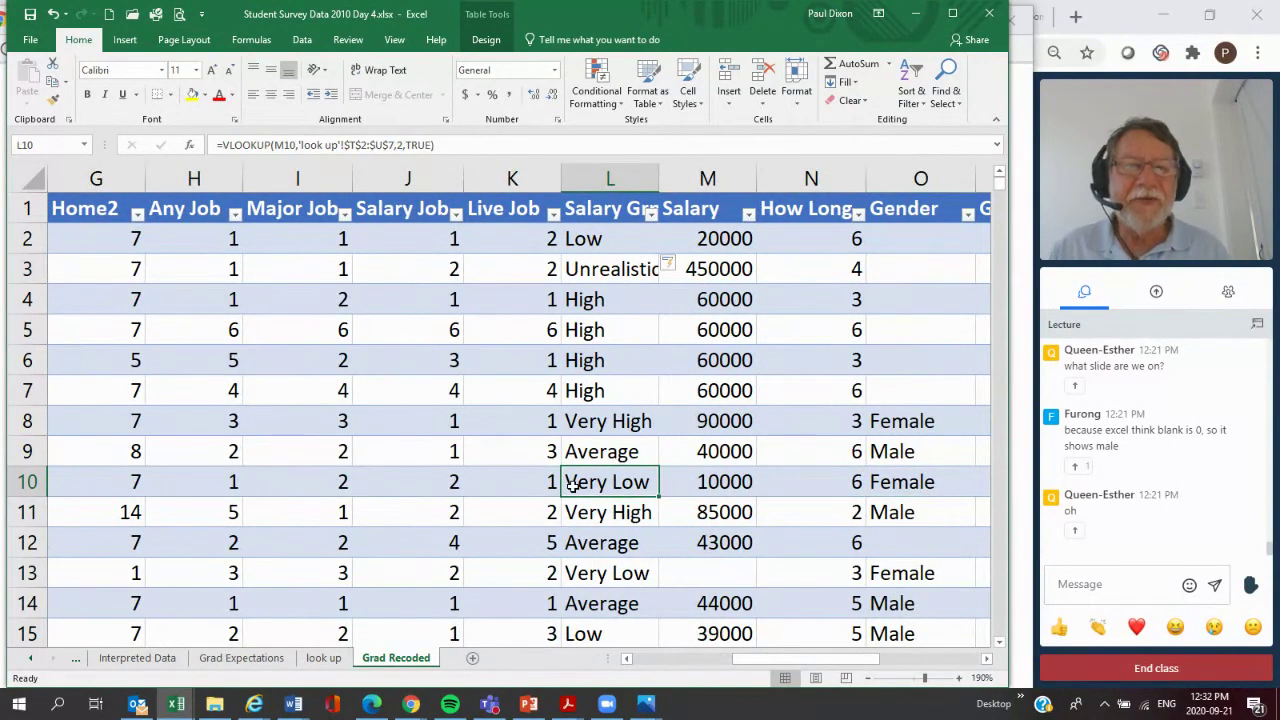
key(Right)
key(Right)
key(Right)
key(Right)
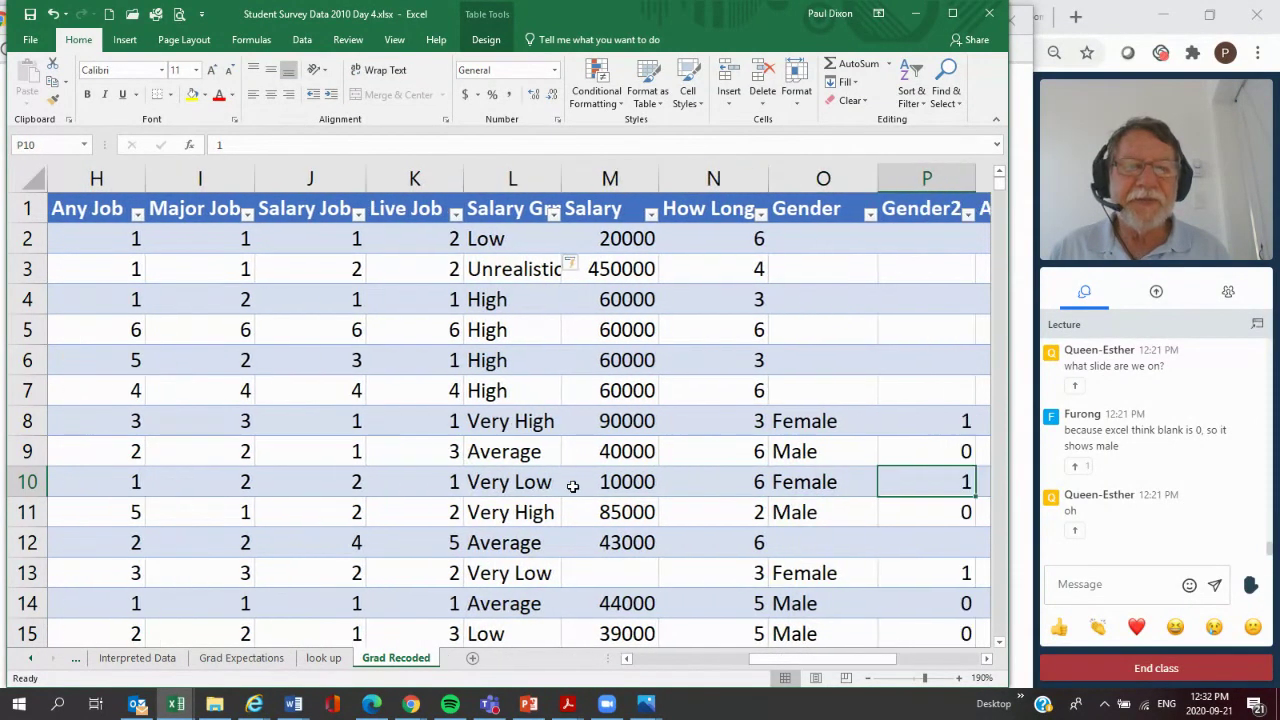
key(Right)
key(Right)
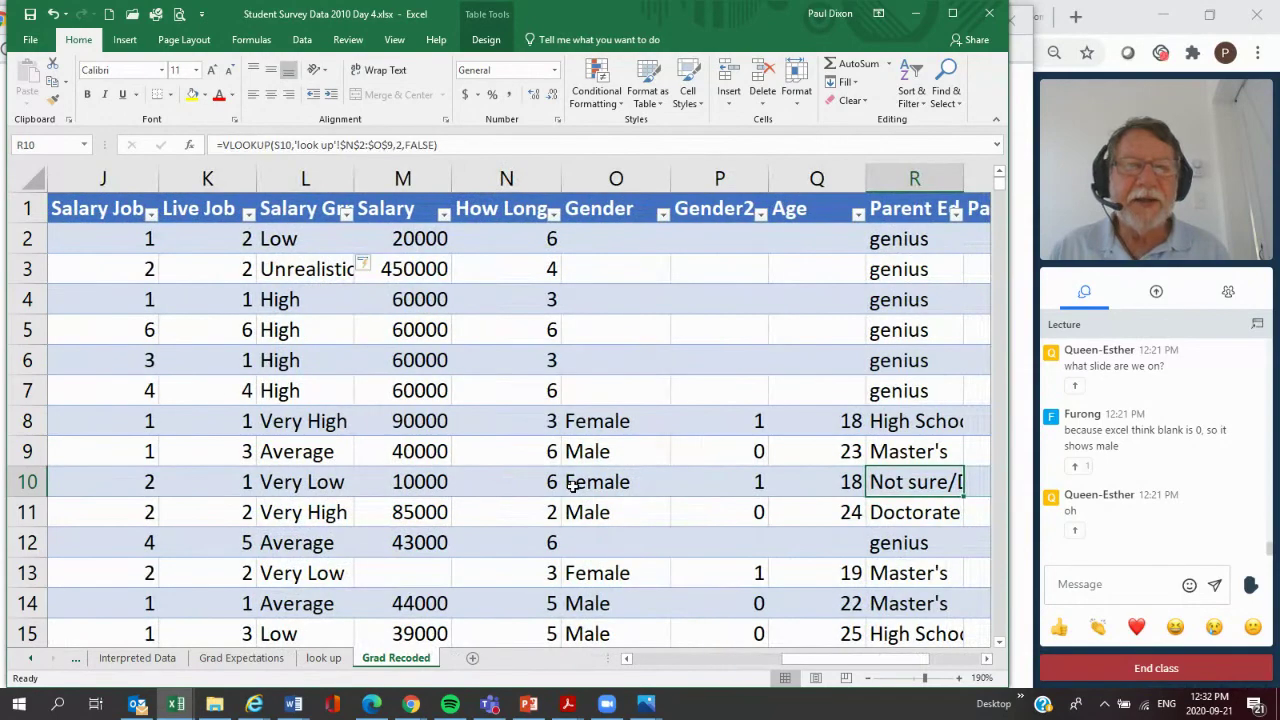
key(Right)
key(Right)
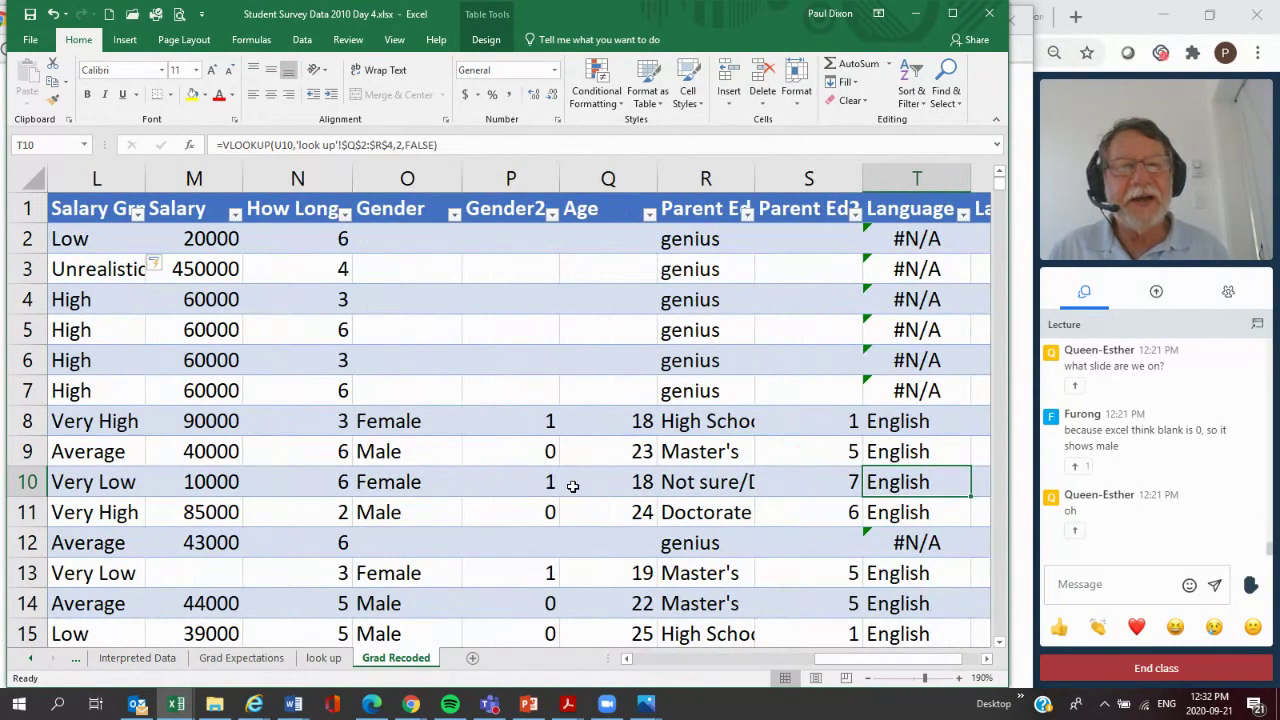
click(572, 486)
key(Right)
key(Right)
key(Right)
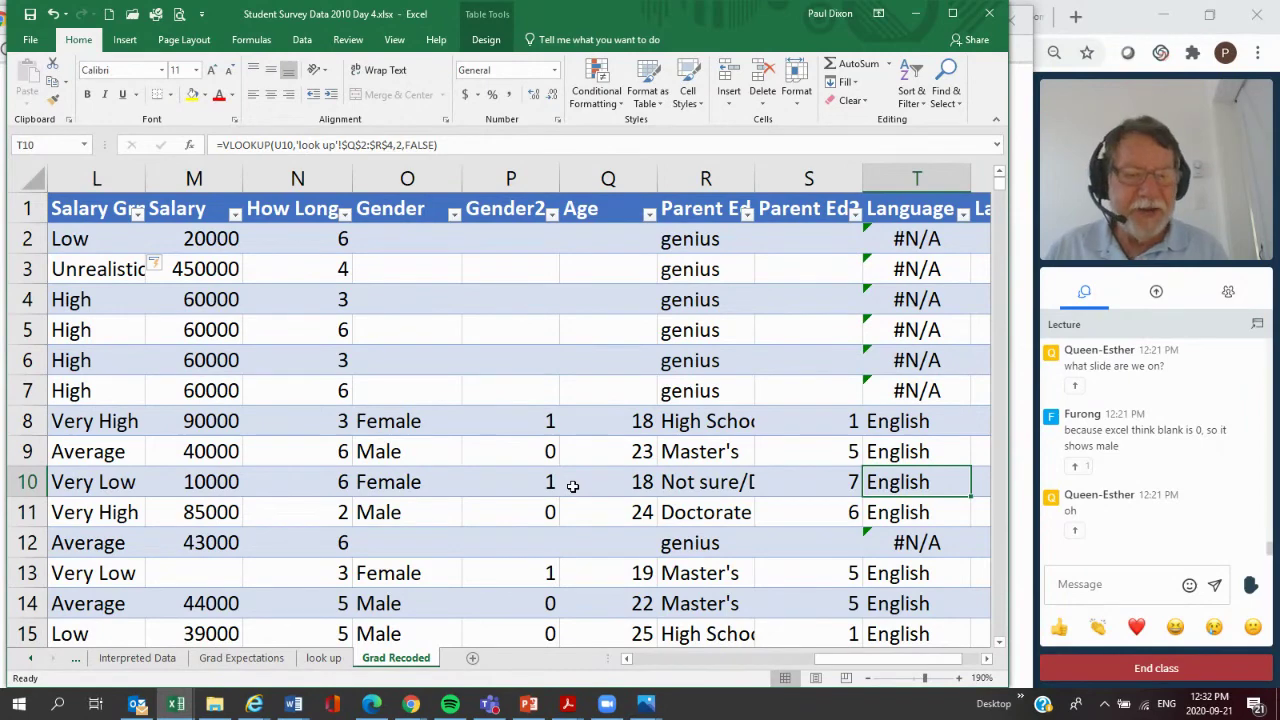
key(Left)
key(Left)
key(Left)
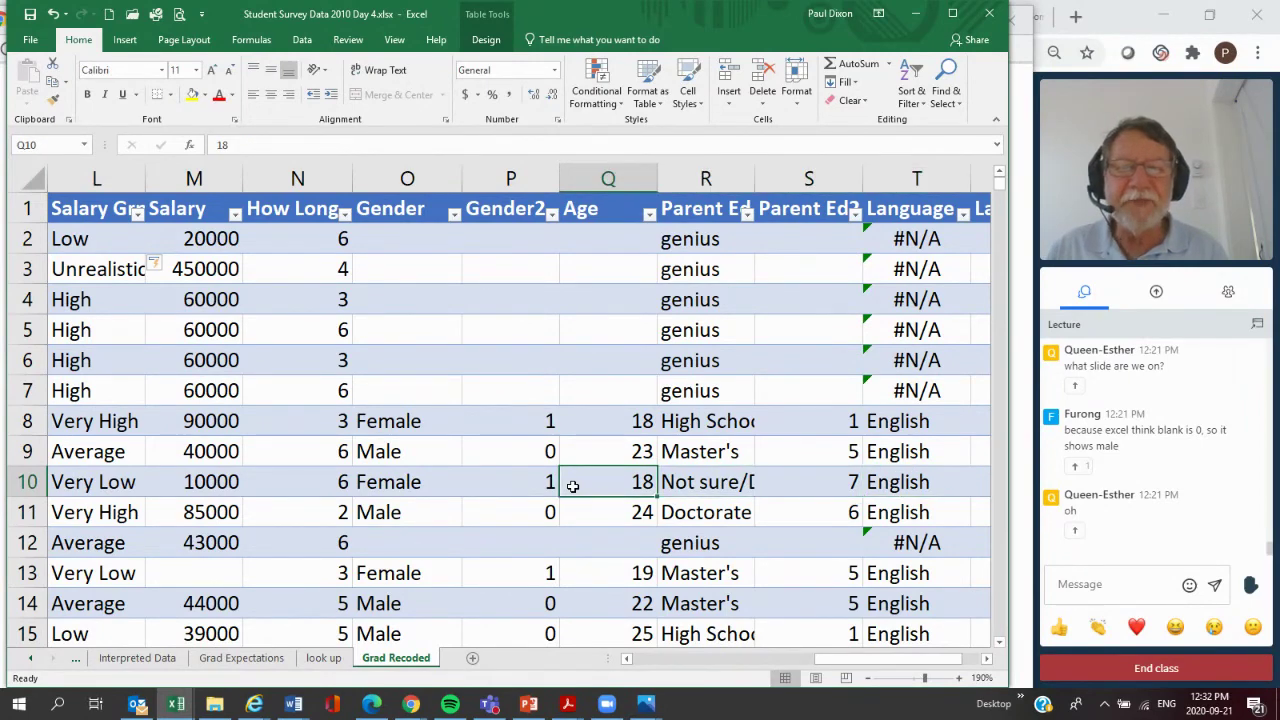
key(Right)
key(Right)
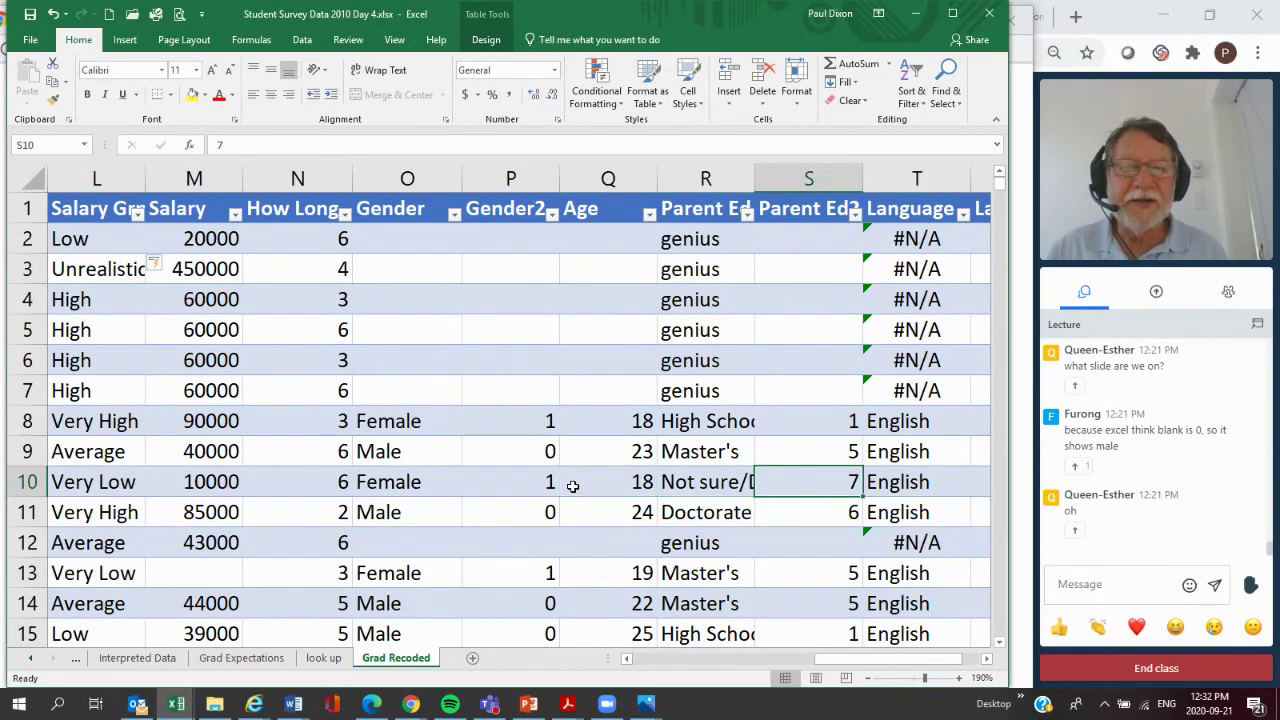
key(Right)
key(Right)
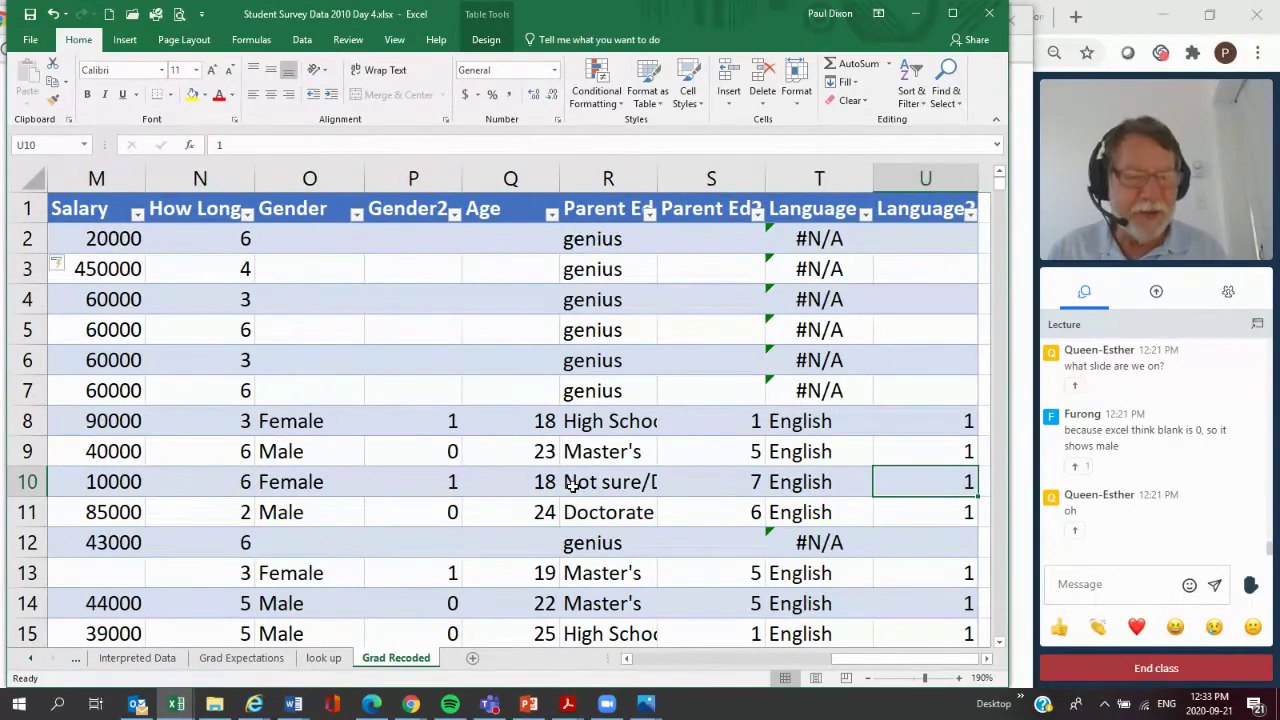
- Go back through the row 10 record from Language2 to the ID in A10, reviewing its recoded and original variables
key(Left)
key(Left)
key(Left)
key(Left)
key(Left)
key(Left)
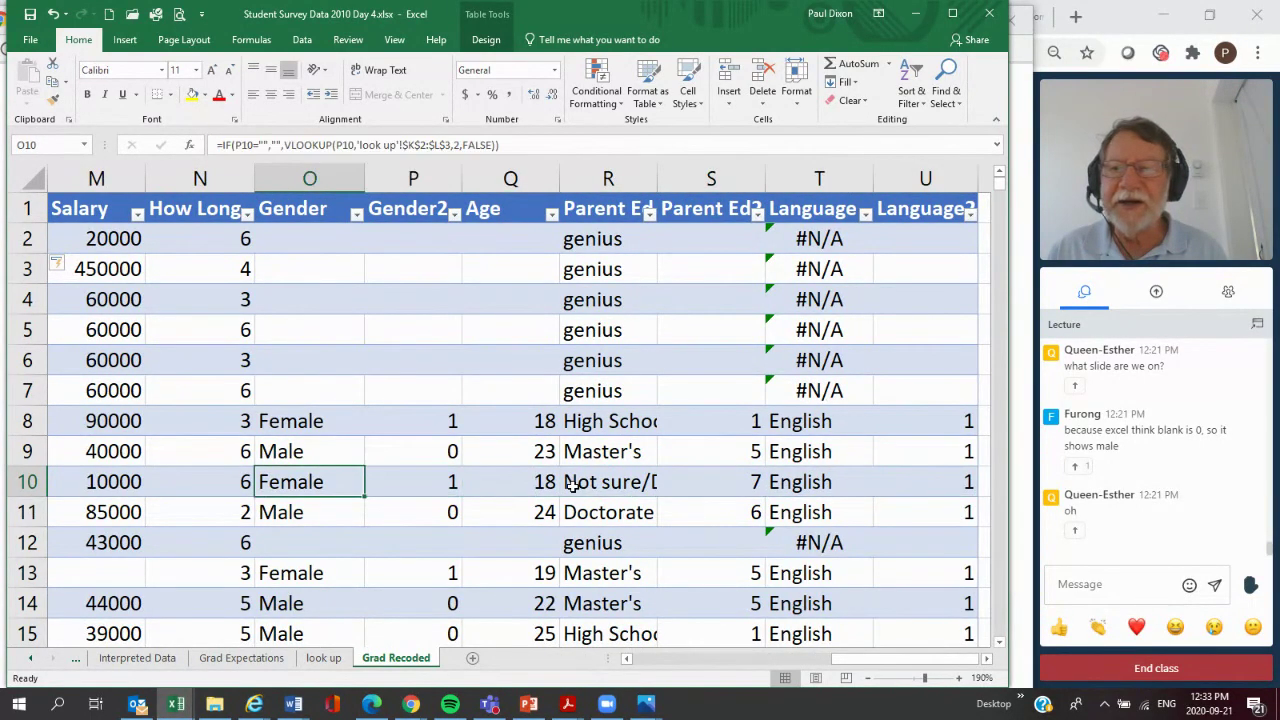
key(Left)
key(Left)
key(Left)
key(Left)
key(Left)
key(Left)
key(Left)
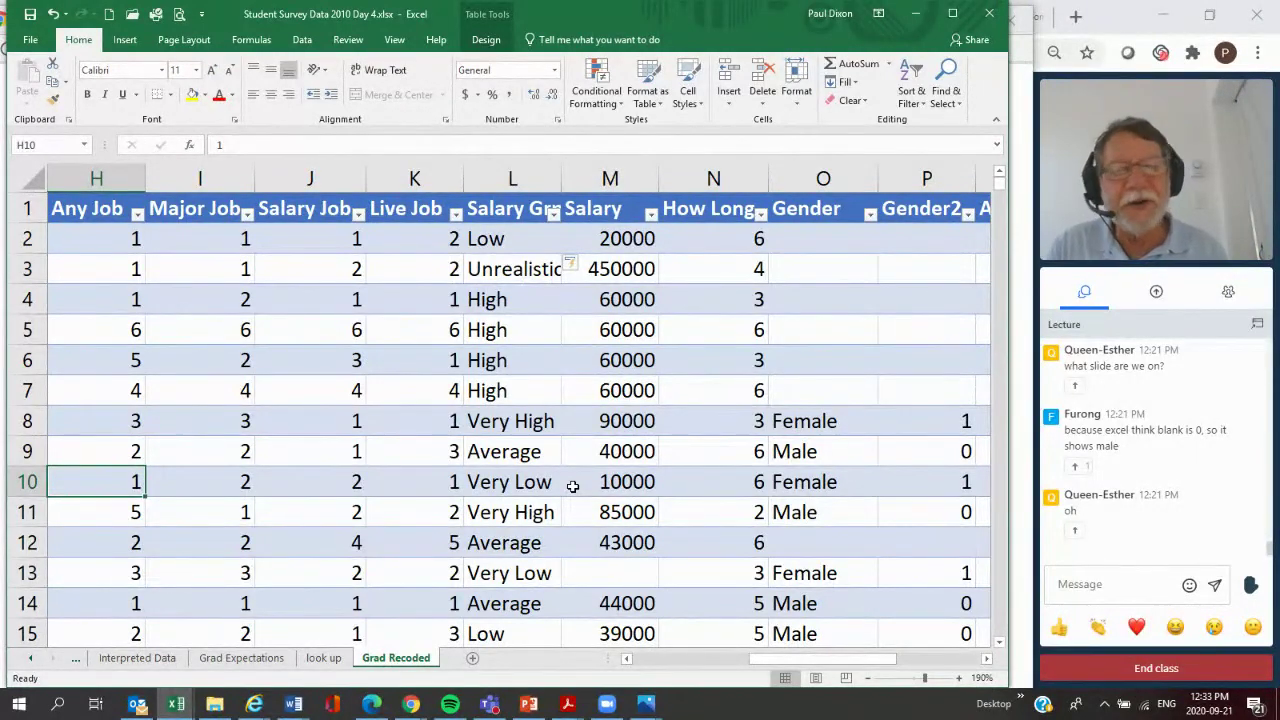
key(Left)
key(Left)
key(Left)
key(Left)
key(Left)
key(Left)
key(Left)
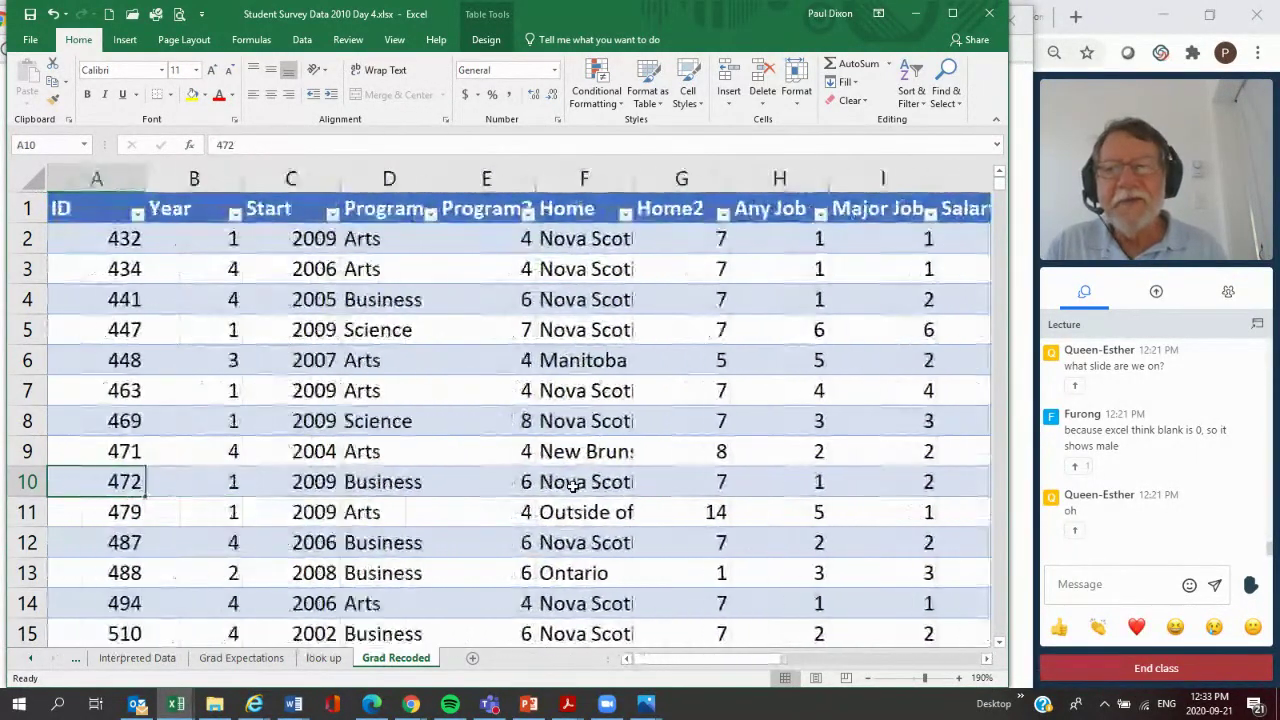